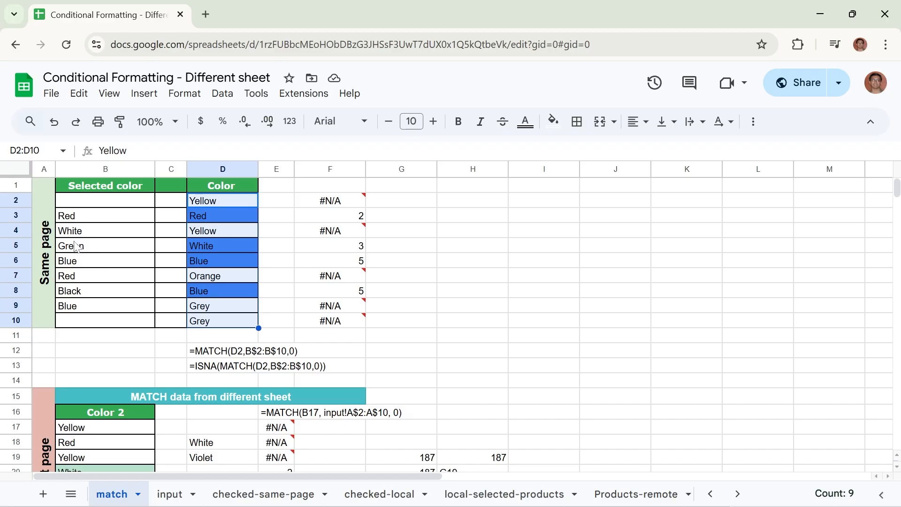
Examine the highlighted color lists on the match sheet, the selected colors on the input sheet, and the checked-same-page product table
{"action": "left_click_drag", "start_coordinate": [79, 206], "coordinate": [74, 328]}
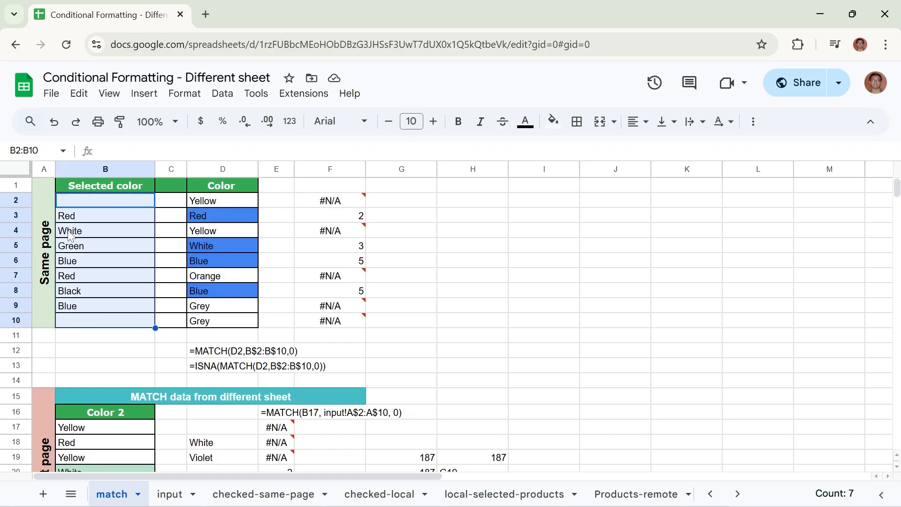
{"action": "left_click_drag", "start_coordinate": [215, 201], "coordinate": [218, 321]}
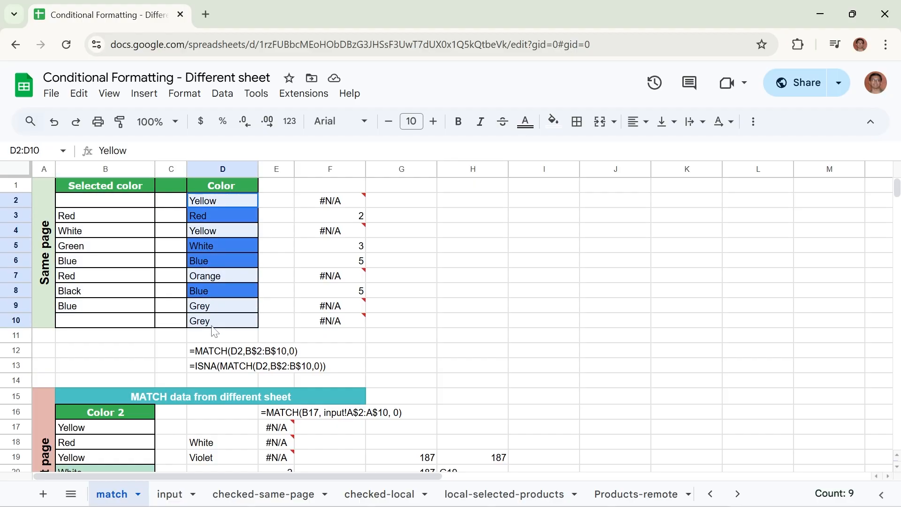
{"action": "scroll", "coordinate": [184, 324], "scroll_direction": "down", "scroll_amount": 5}
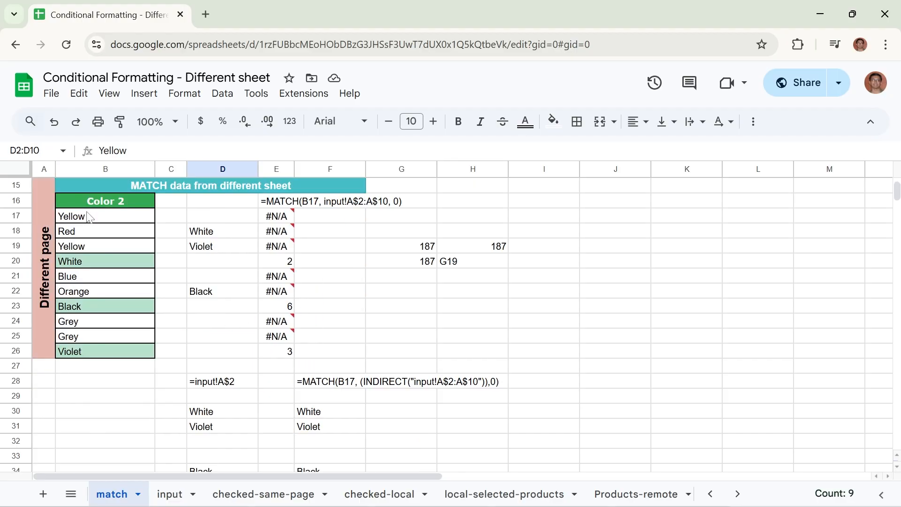
{"action": "left_click_drag", "start_coordinate": [89, 217], "coordinate": [78, 356]}
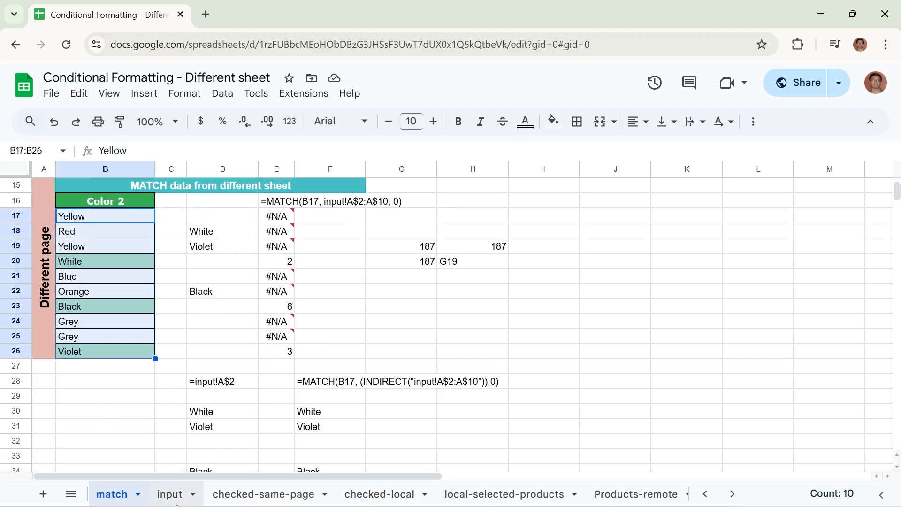
{"action": "left_click", "coordinate": [188, 489]}
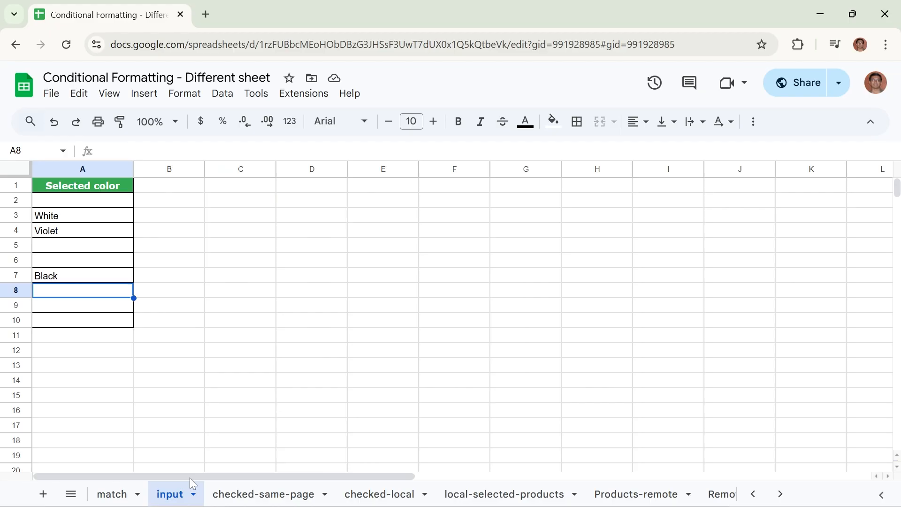
{"action": "left_click", "coordinate": [107, 498]}
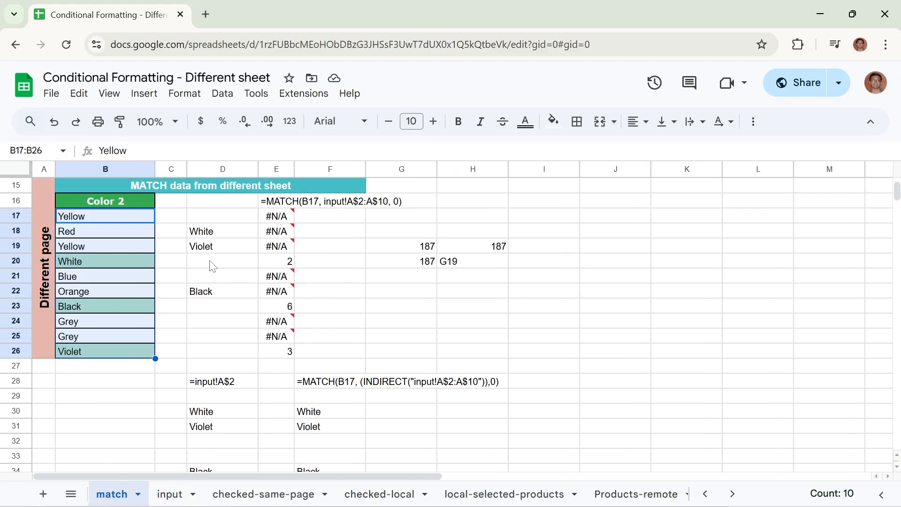
{"action": "left_click", "coordinate": [253, 497]}
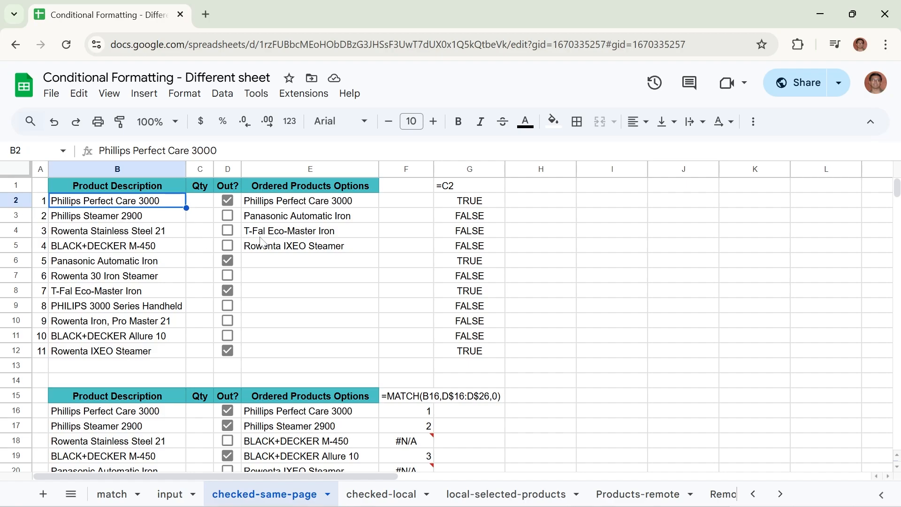
{"action": "left_click", "coordinate": [781, 494]}
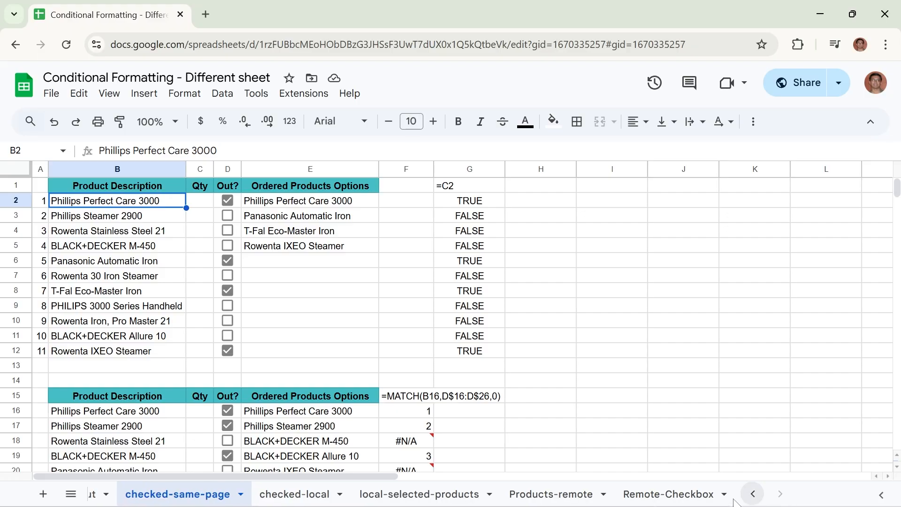
{"action": "mouse_move", "coordinate": [783, 506]}
Mark Phillips Perfect Care 3000 as out in the Option Description spreadsheet and view the Products-remote sheet in the conditional formatting spreadsheet
{"action": "left_click", "coordinate": [611, 496]}
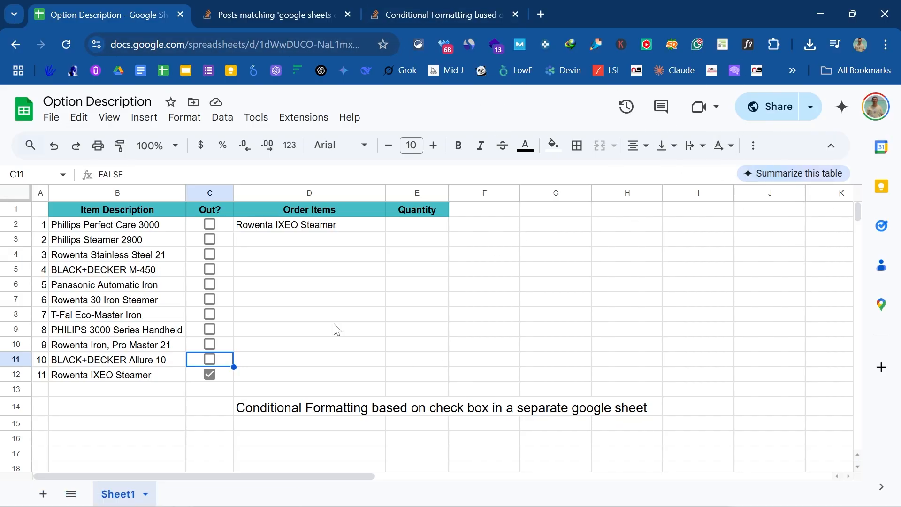
{"action": "left_click", "coordinate": [210, 225]}
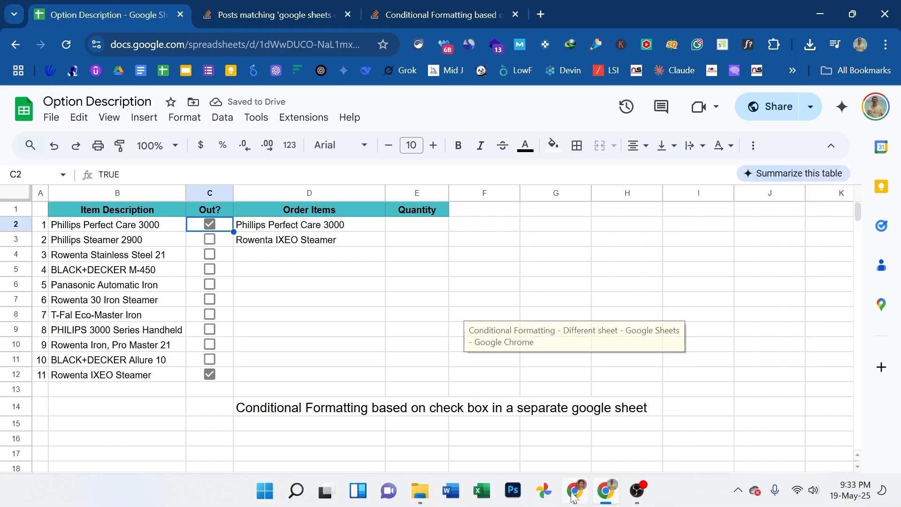
{"action": "left_click", "coordinate": [573, 497]}
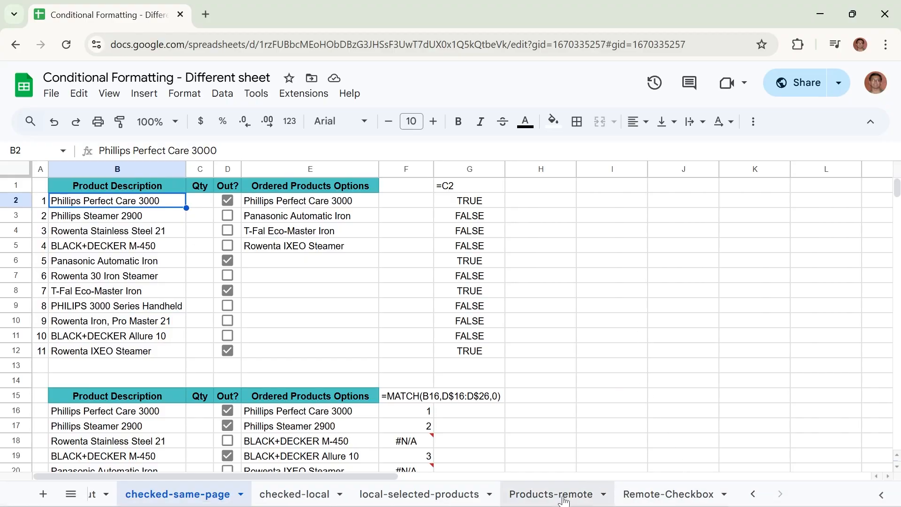
{"action": "left_click", "coordinate": [563, 494]}
{"action": "mouse_move", "coordinate": [542, 210]}
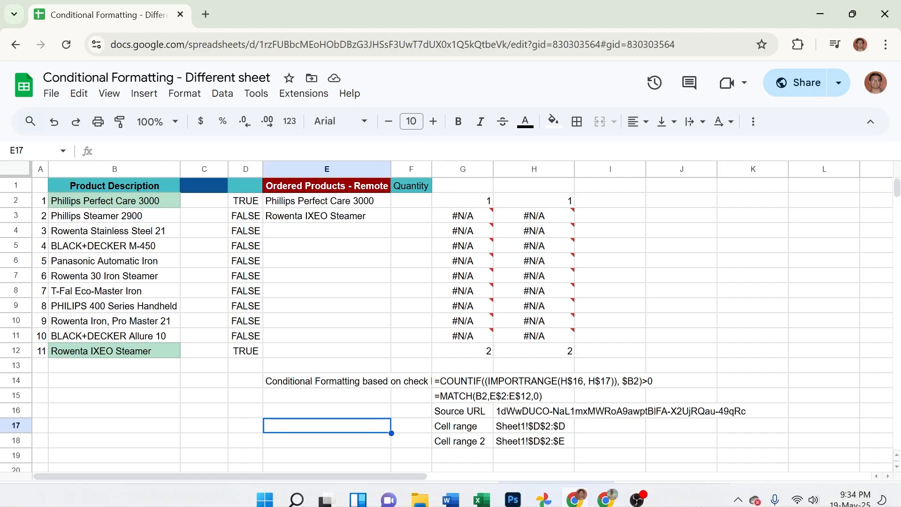
Mark BLACK+DECKER Allure 10 as out in the Option Description spreadsheet and return to the Products-remote sheet
{"action": "left_click", "coordinate": [606, 490]}
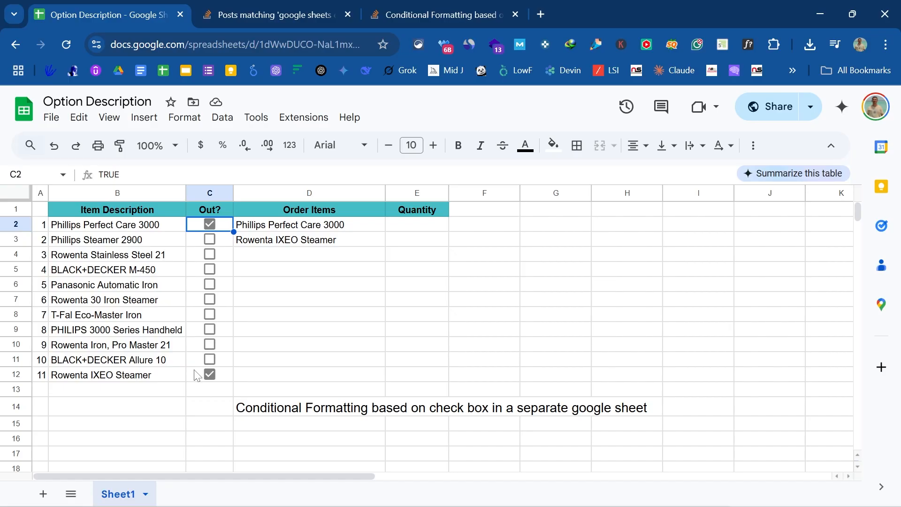
{"action": "left_click", "coordinate": [210, 359]}
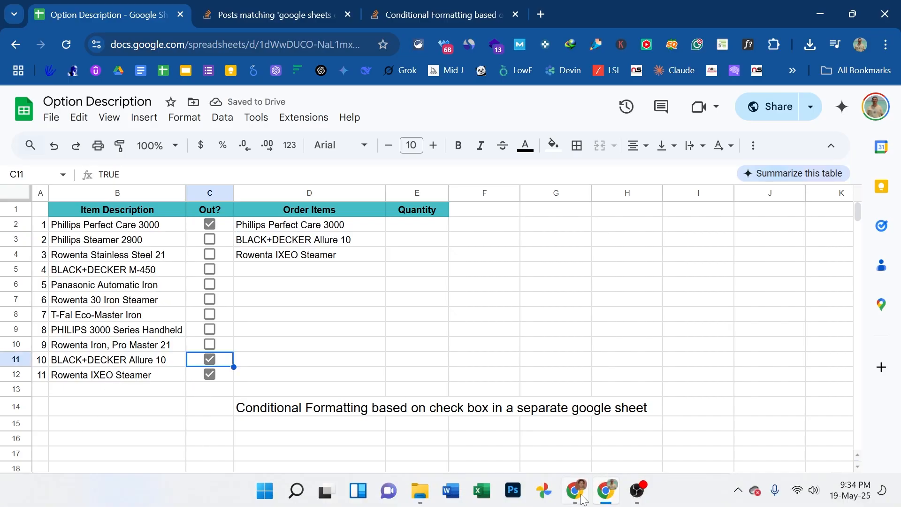
{"action": "left_click", "coordinate": [581, 496]}
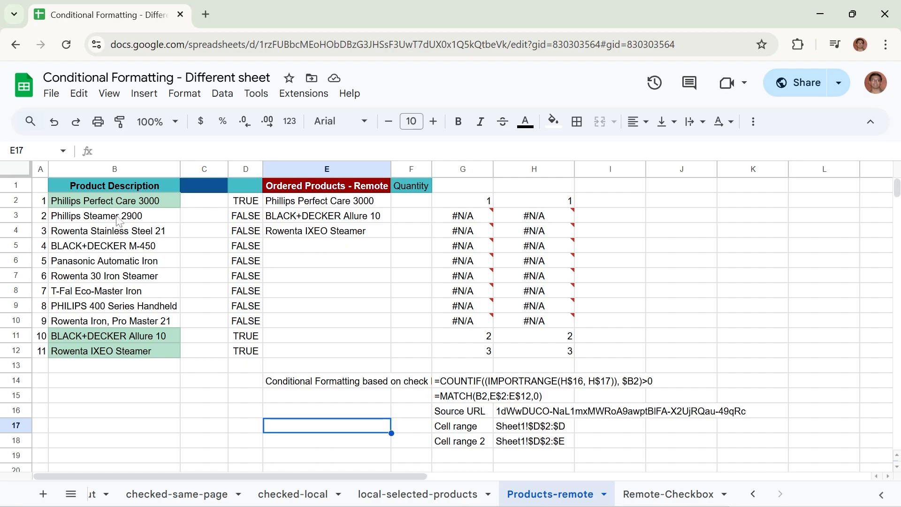
Mark BLACK+DECKER M-450 as out in the upper product table of the checked-same-page sheet
{"action": "scroll", "coordinate": [248, 493], "scroll_direction": "up", "scroll_amount": 2}
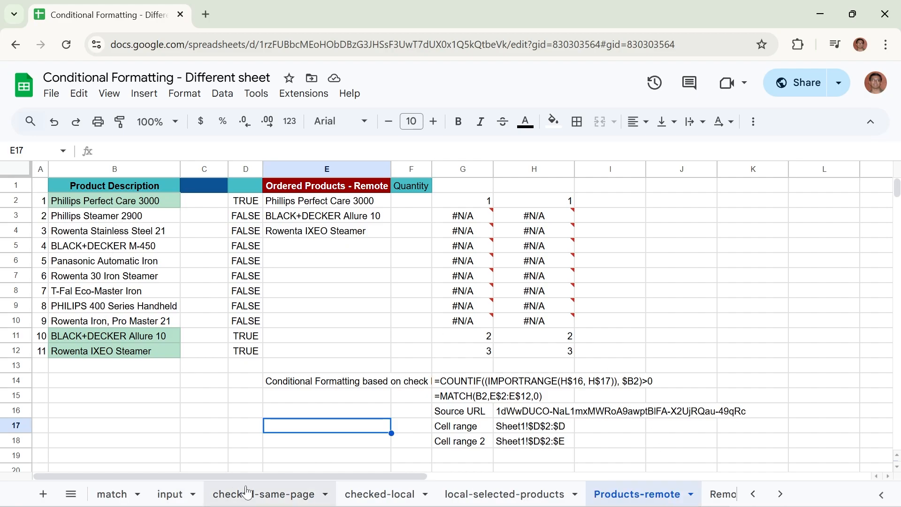
{"action": "left_click", "coordinate": [248, 495]}
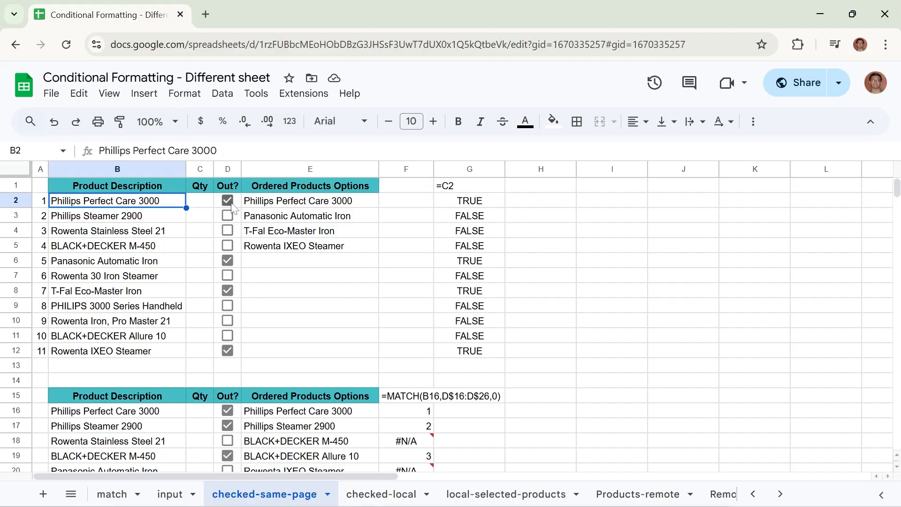
{"action": "left_click", "coordinate": [229, 247]}
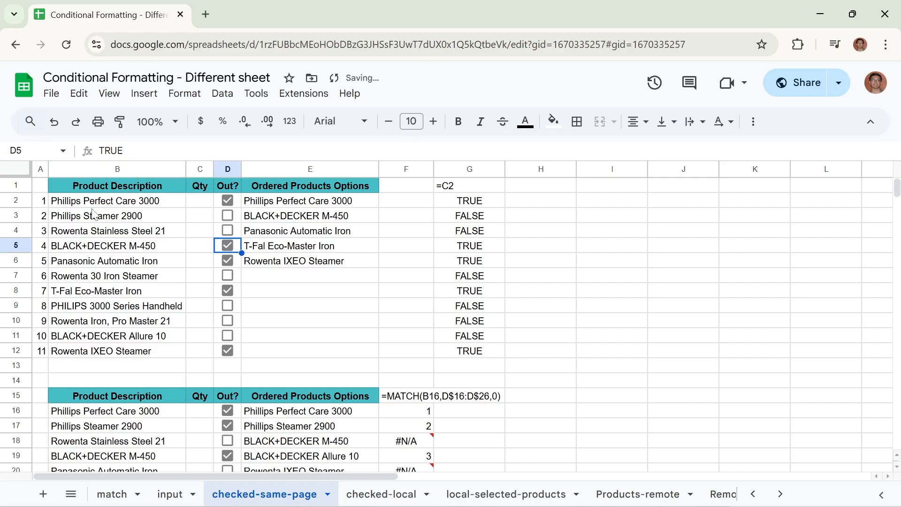
Add a conditional formatting rule to the product descriptions in B2:B12 with the custom formula =D2
{"action": "left_click_drag", "start_coordinate": [104, 202], "coordinate": [96, 357]}
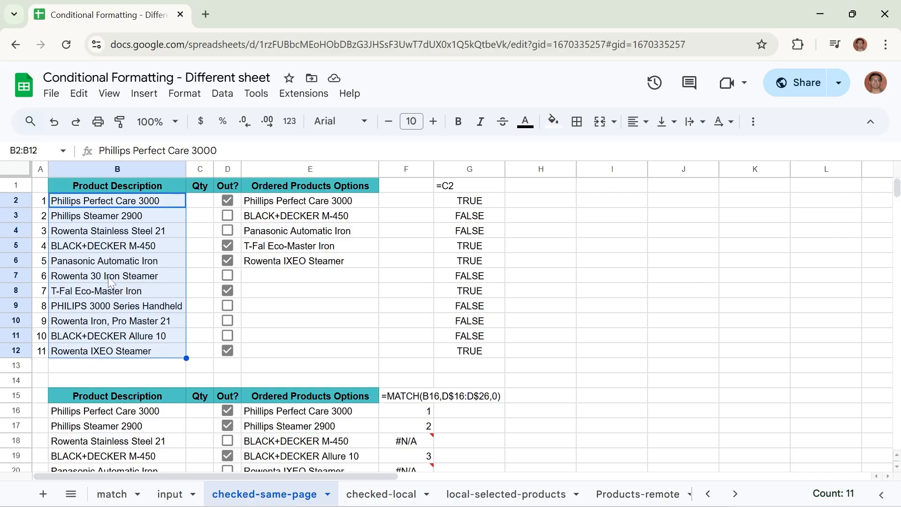
{"action": "left_click", "coordinate": [178, 102]}
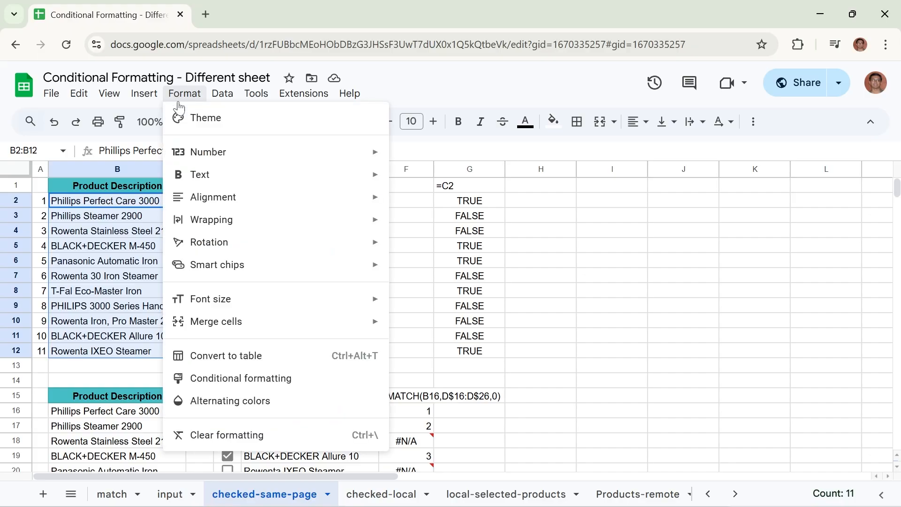
{"action": "left_click", "coordinate": [220, 378]}
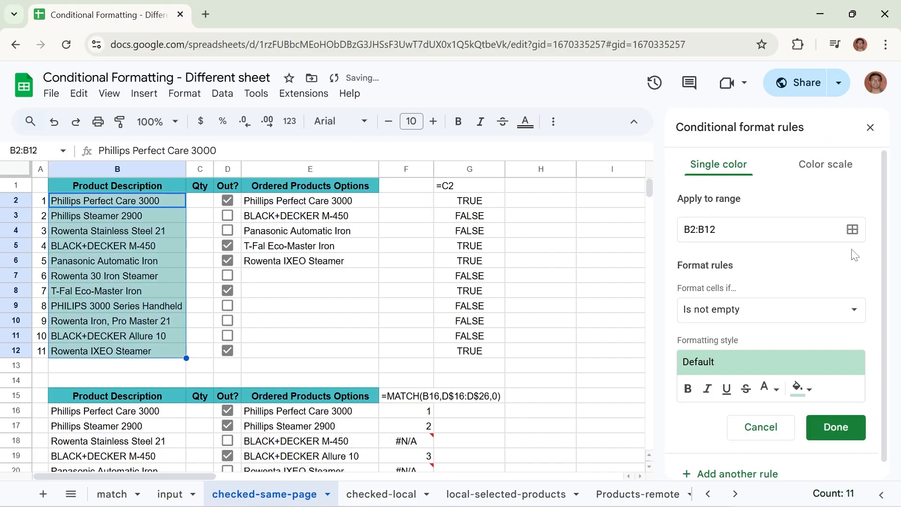
{"action": "left_click", "coordinate": [726, 312]}
{"action": "scroll", "coordinate": [746, 413], "scroll_direction": "down", "scroll_amount": 2}
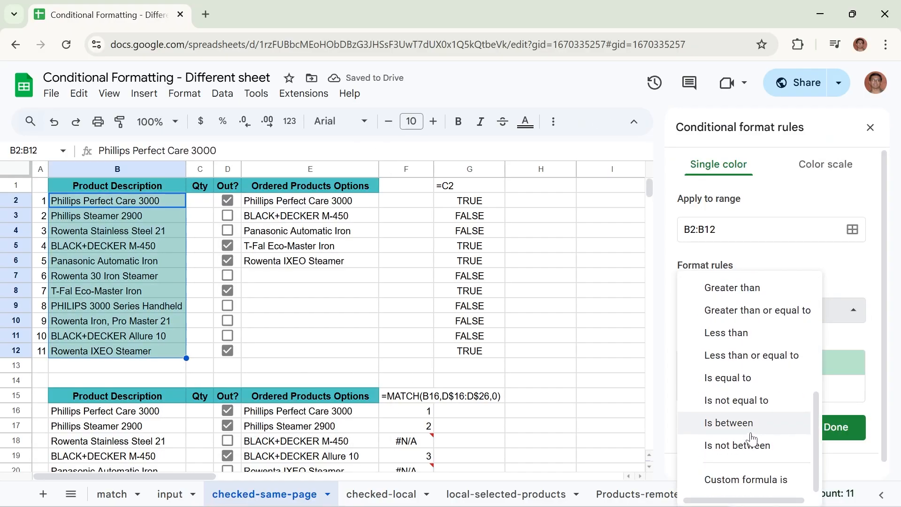
{"action": "left_click", "coordinate": [734, 483]}
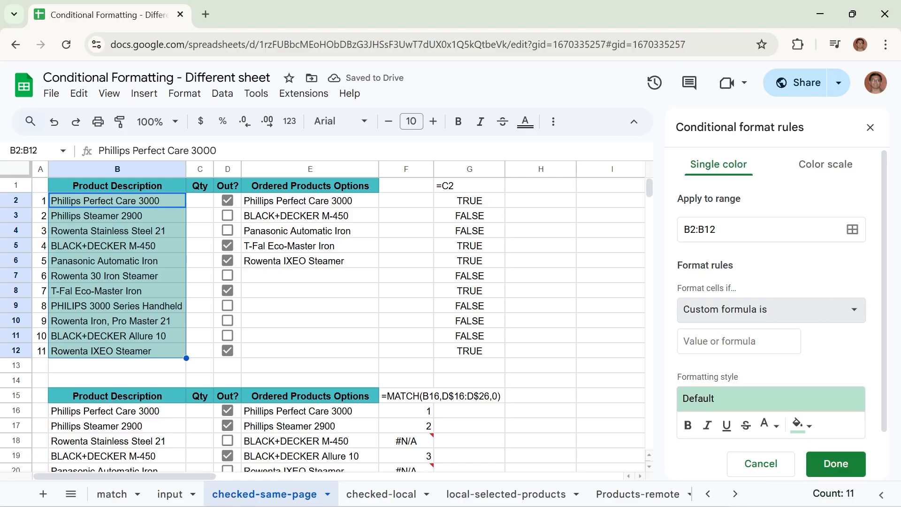
{"action": "type", "text": "="}
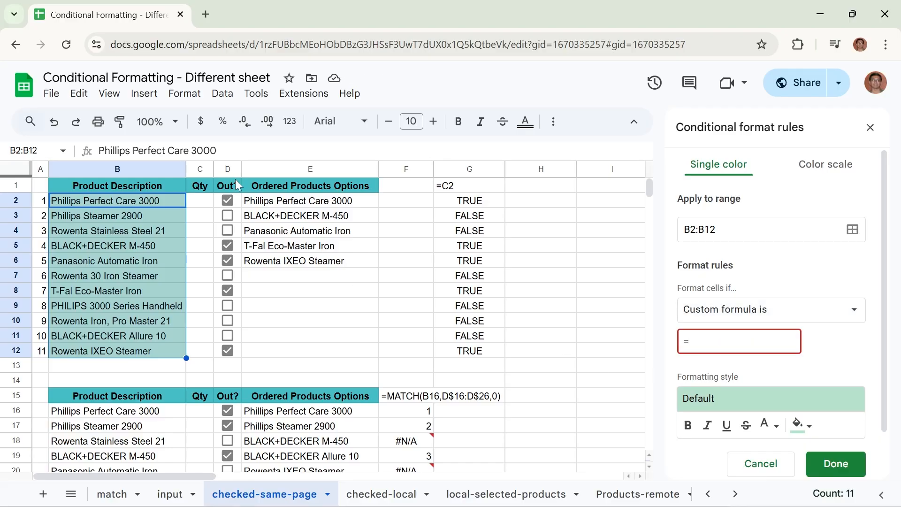
{"action": "type", "text": "D"}
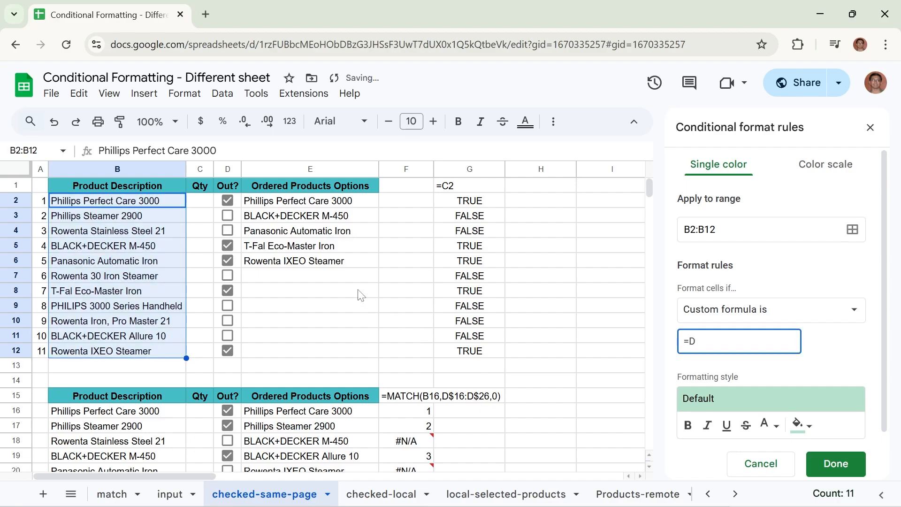
{"action": "type", "text": "2"}
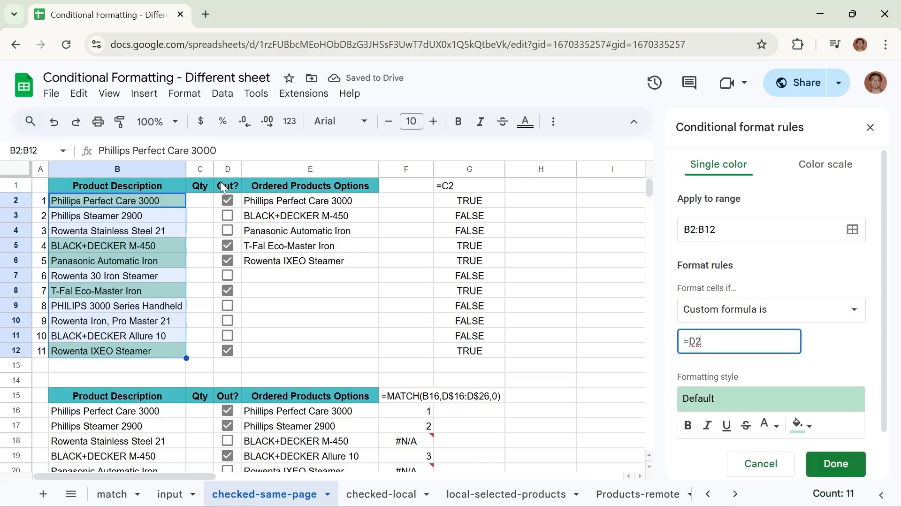
Set the rule's fill color to the standard green and save the rule
{"action": "left_click", "coordinate": [811, 436]}
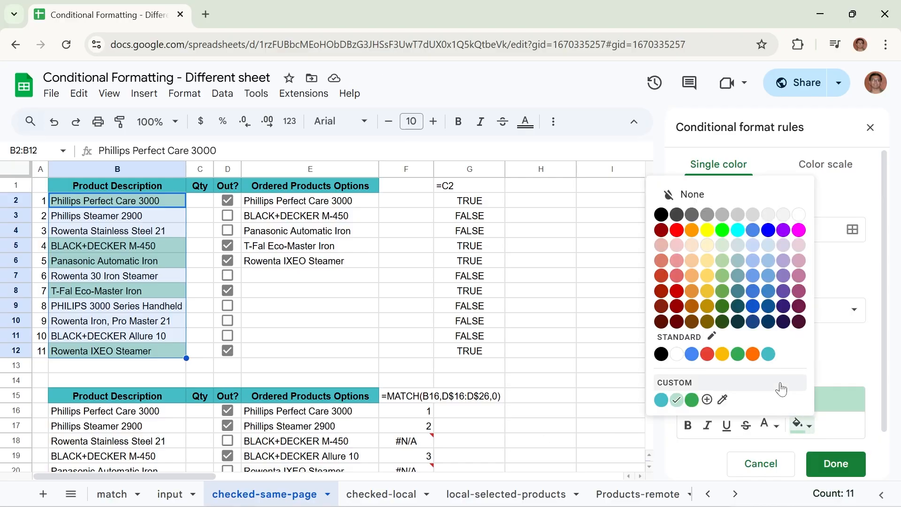
{"action": "left_click", "coordinate": [747, 356]}
{"action": "left_click", "coordinate": [835, 464]}
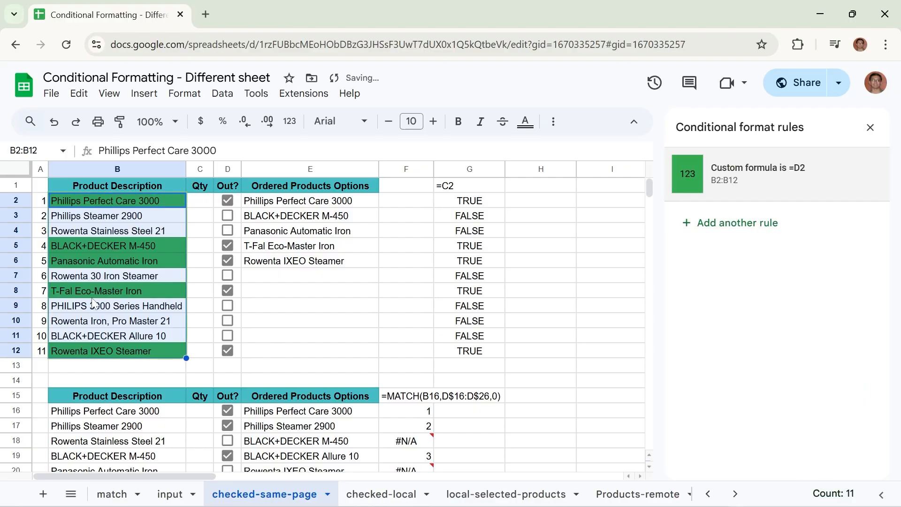
Clear the out checkboxes of BLACK+DECKER M-450 and Panasonic Automatic Iron to test the highlighting
{"action": "left_click", "coordinate": [227, 244]}
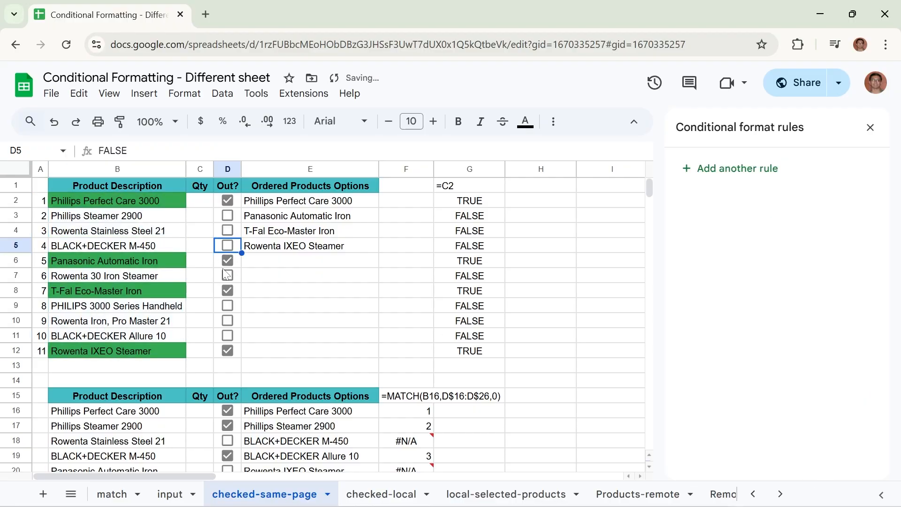
{"action": "left_click", "coordinate": [224, 263]}
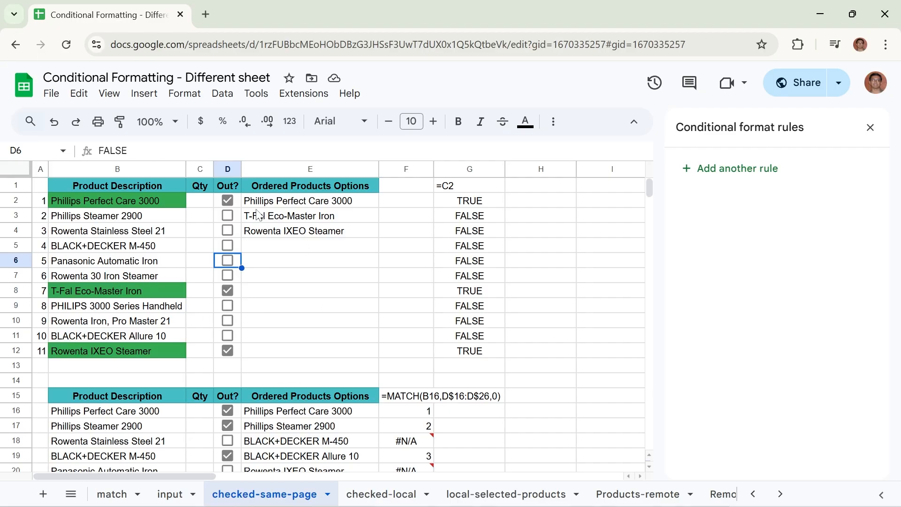
Inspect the ordered products formulas in E2 on checked-same-page and Products-remote, and the conditional format rule on the remote product descriptions
{"action": "left_click", "coordinate": [282, 202]}
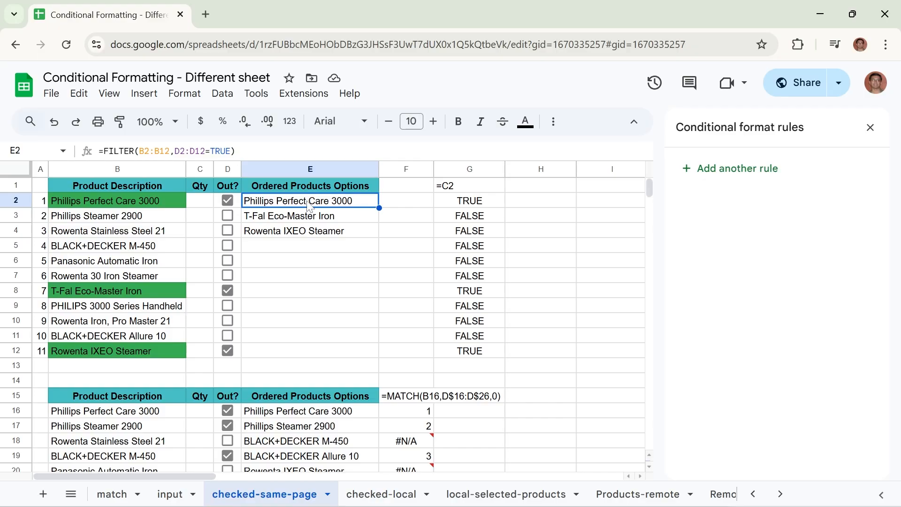
{"action": "left_click_drag", "start_coordinate": [309, 207], "coordinate": [306, 238]}
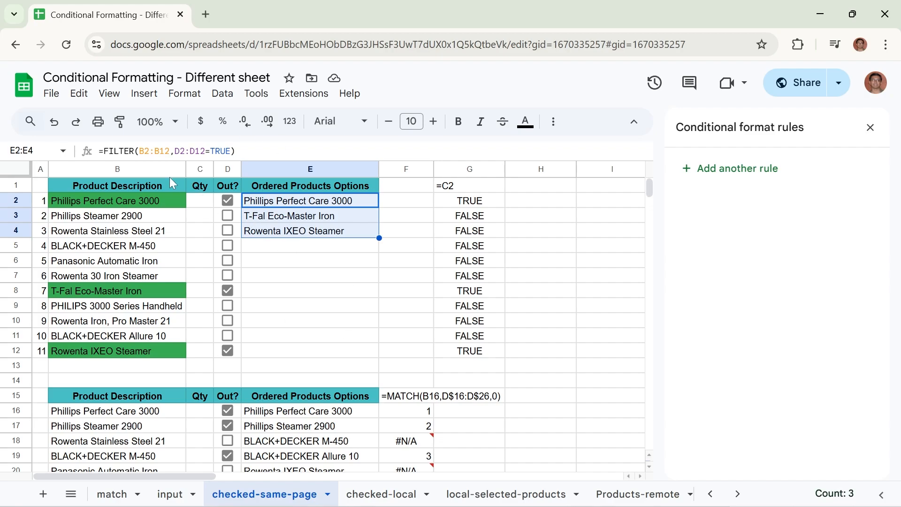
{"action": "left_click", "coordinate": [620, 495]}
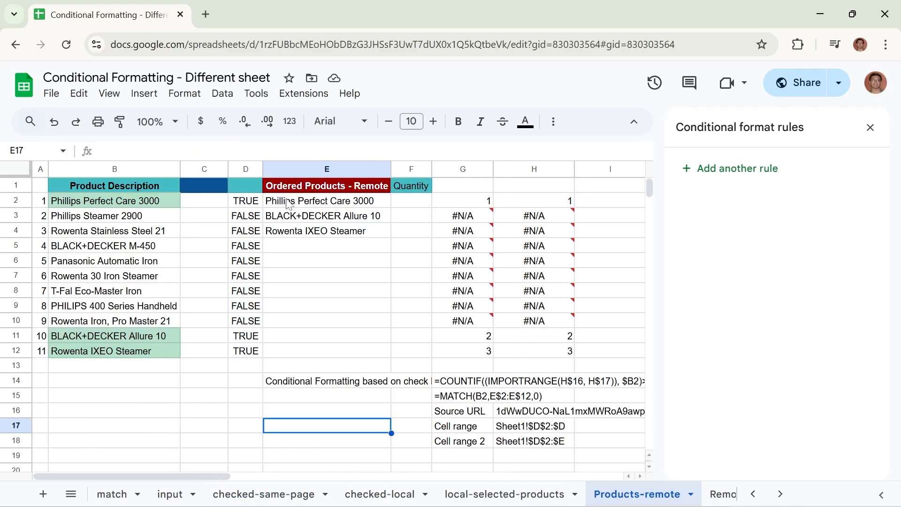
{"action": "left_click", "coordinate": [293, 197]}
{"action": "left_click_drag", "start_coordinate": [93, 206], "coordinate": [104, 361]}
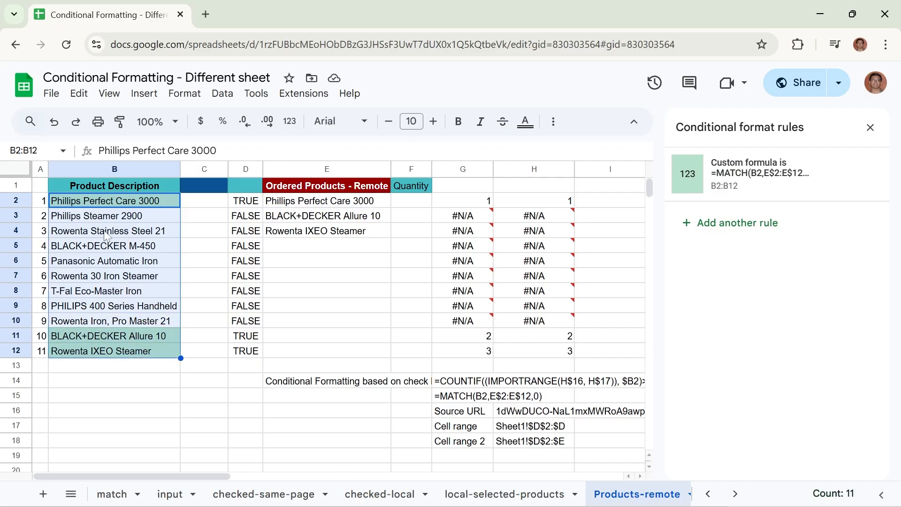
{"action": "left_click", "coordinate": [313, 206]}
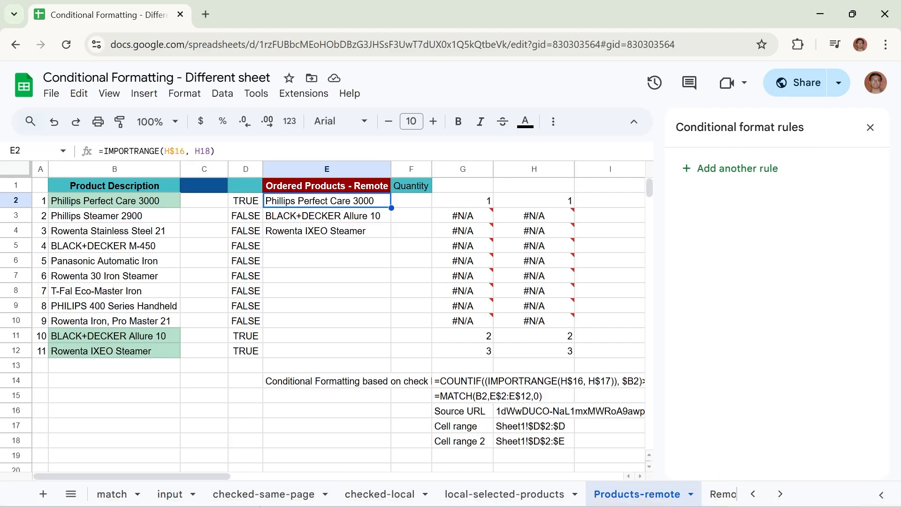
On the checked-same-page sheet, enter =FILTER(B2:B12,D2:D12=TRUE) in F2 and widen column F
{"action": "left_click", "coordinate": [267, 490]}
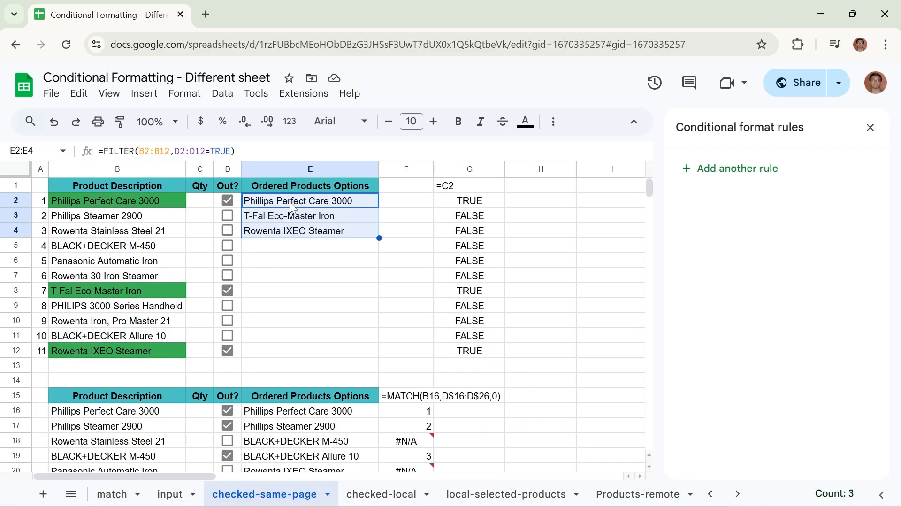
{"action": "left_click", "coordinate": [403, 202]}
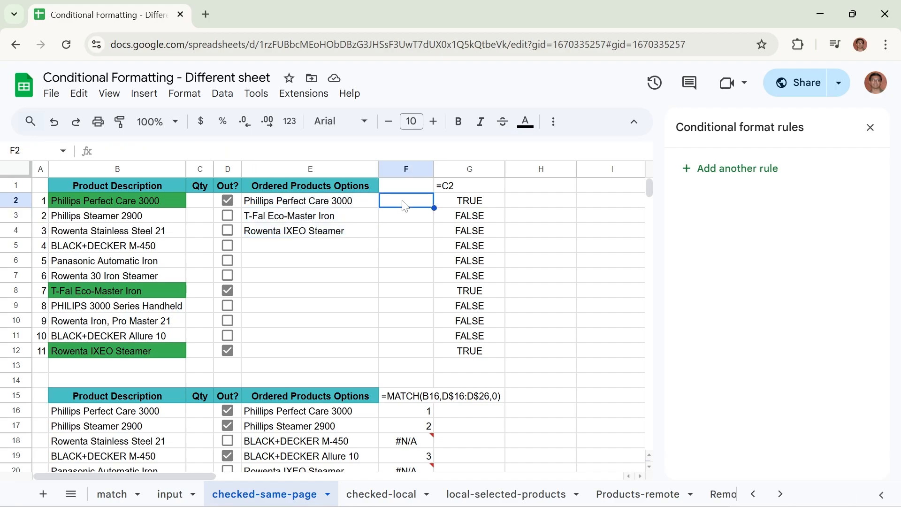
{"action": "type", "text": "="}
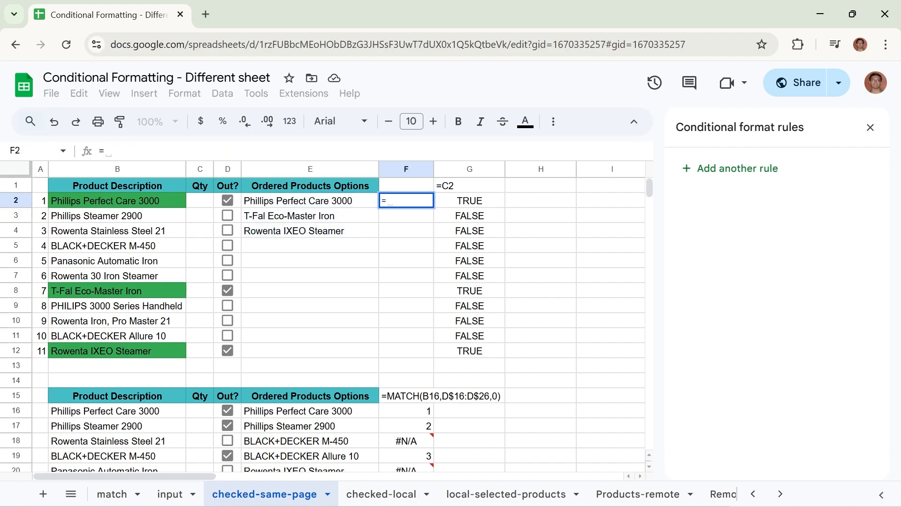
{"action": "type", "text": "FI"}
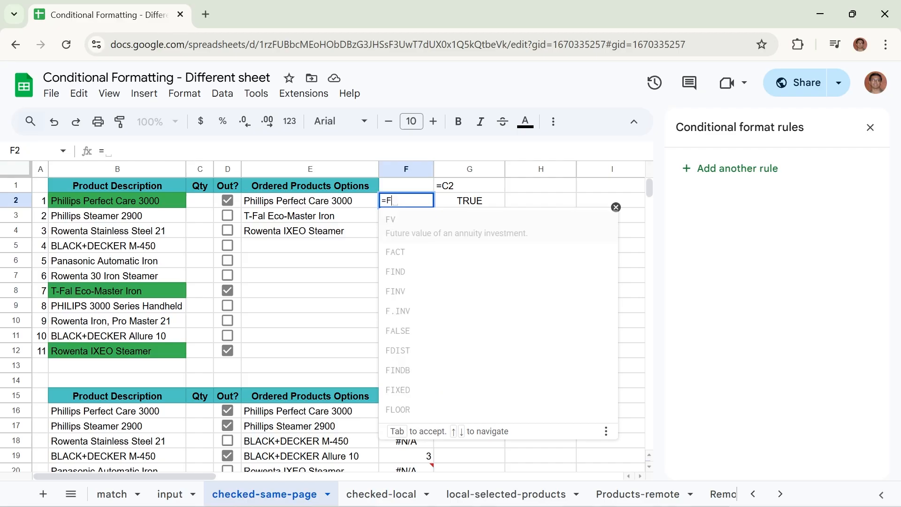
{"action": "key", "text": "BackSpace"}
{"action": "type", "text": "ILTER"}
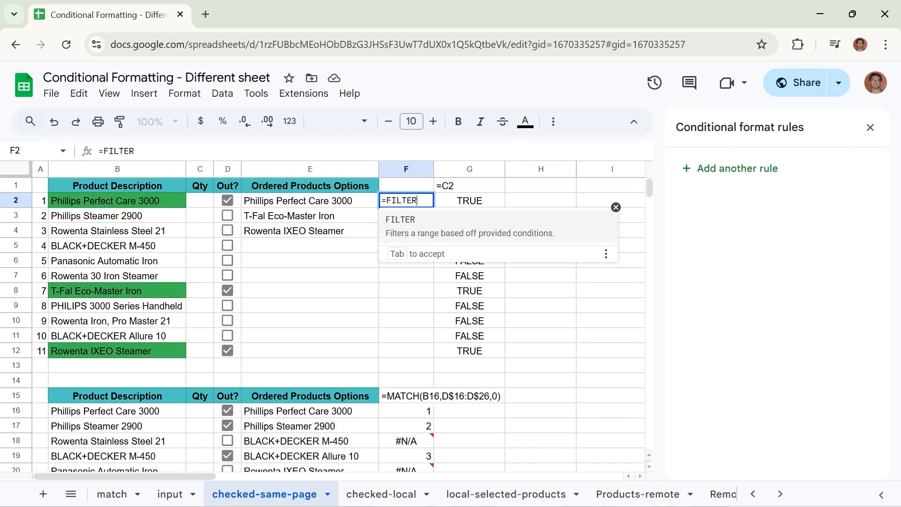
{"action": "type", "text": "("}
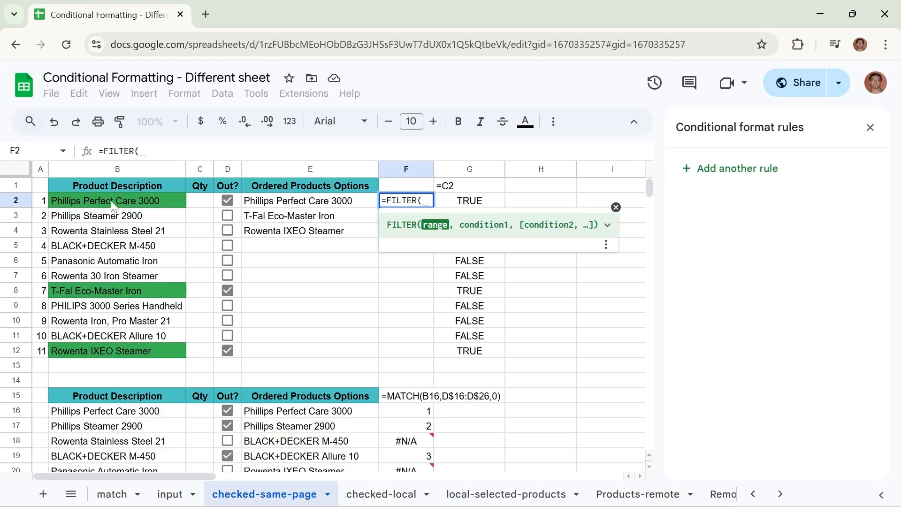
{"action": "left_click_drag", "start_coordinate": [112, 203], "coordinate": [105, 350]}
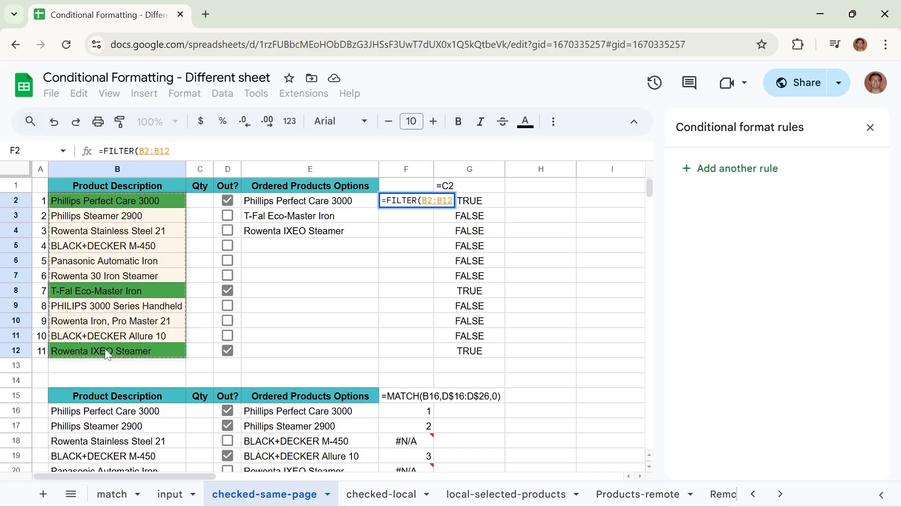
{"action": "type", "text": ","}
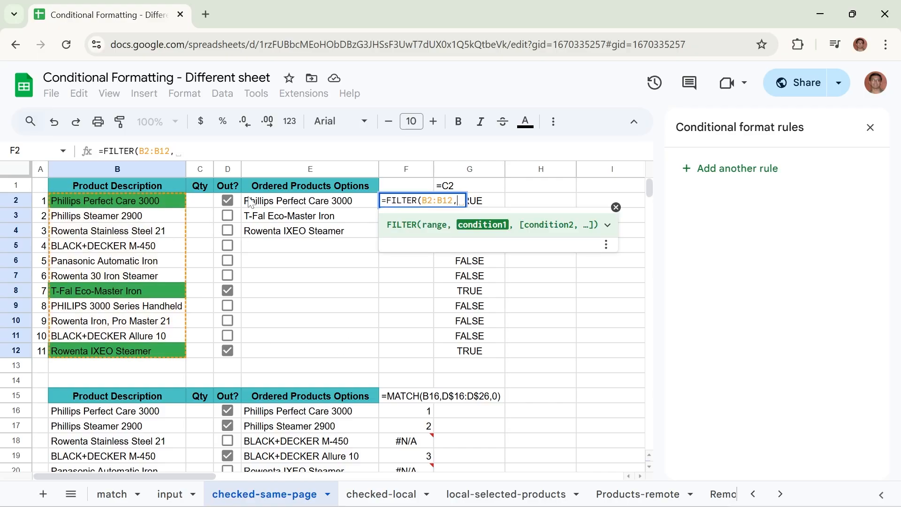
{"action": "left_click_drag", "start_coordinate": [238, 201], "coordinate": [229, 350]}
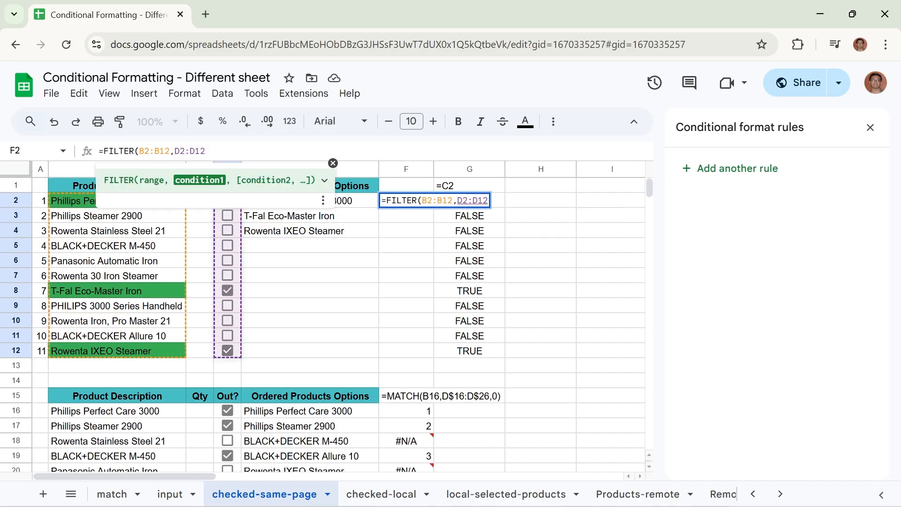
{"action": "type", "text": "=TRUE"}
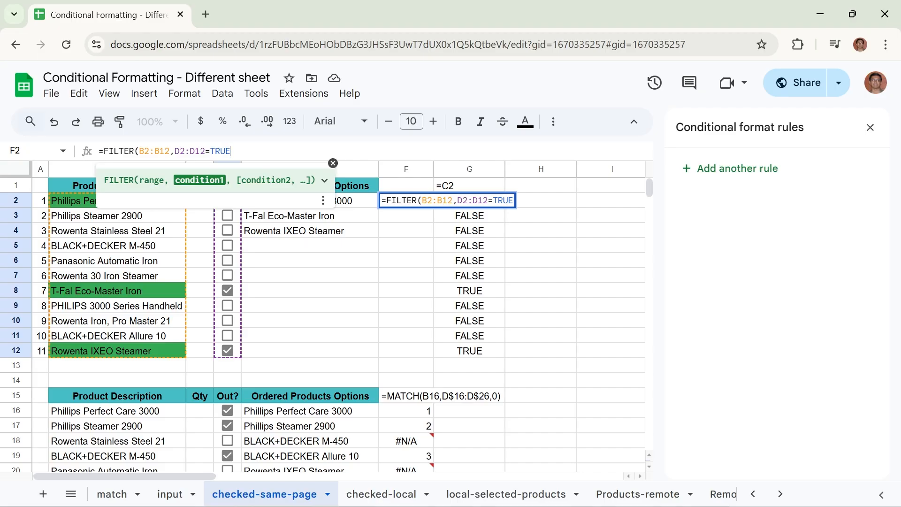
{"action": "type", "text": ")"}
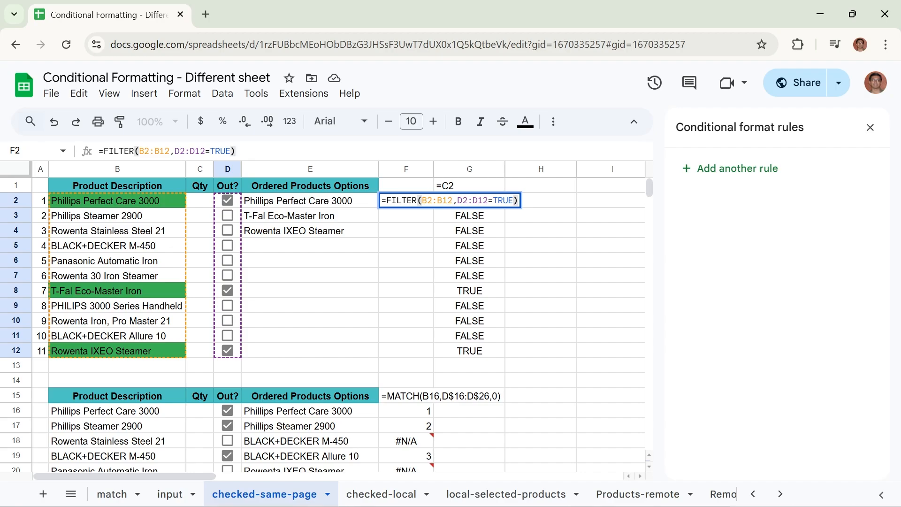
{"action": "key", "text": "Return"}
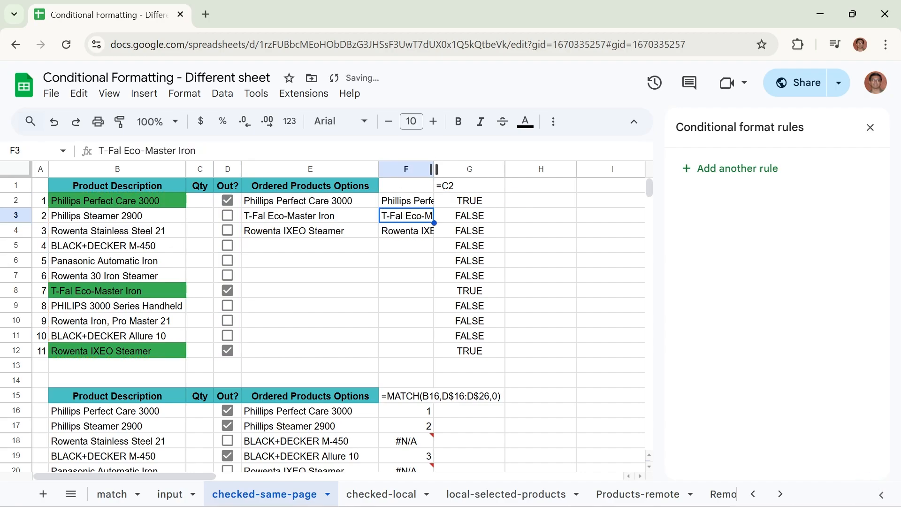
{"action": "left_click_drag", "start_coordinate": [432, 169], "coordinate": [462, 169]}
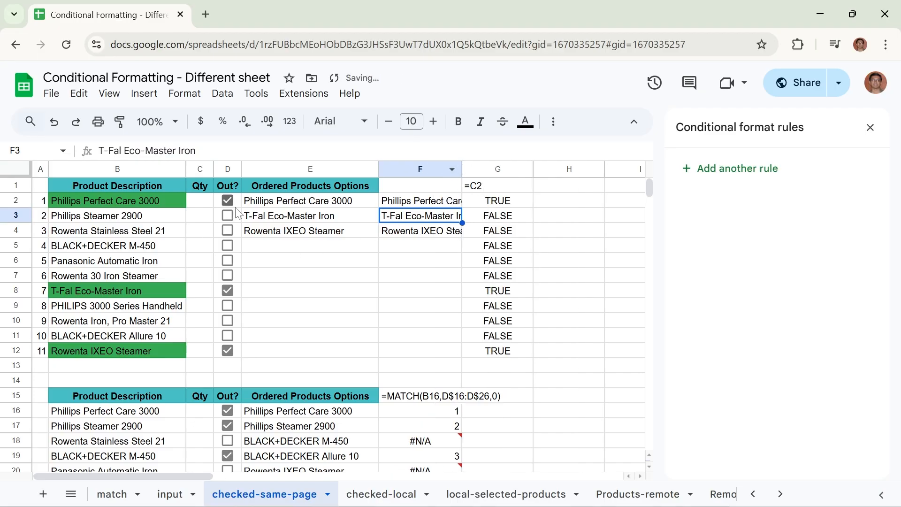
Compare the FILTER formulas in E2 and F2, and examine the ordered products in E16:E20 and on the Products-remote sheet
{"action": "left_click", "coordinate": [271, 205]}
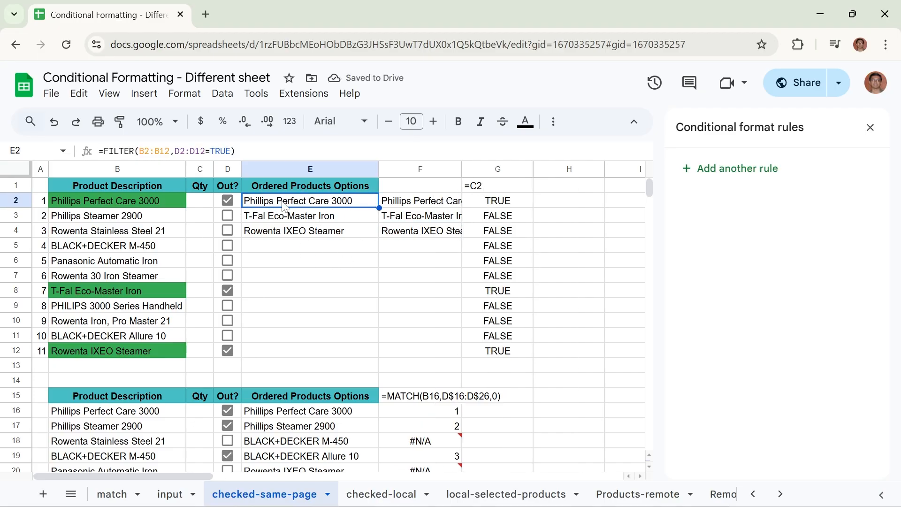
{"action": "left_click", "coordinate": [414, 202]}
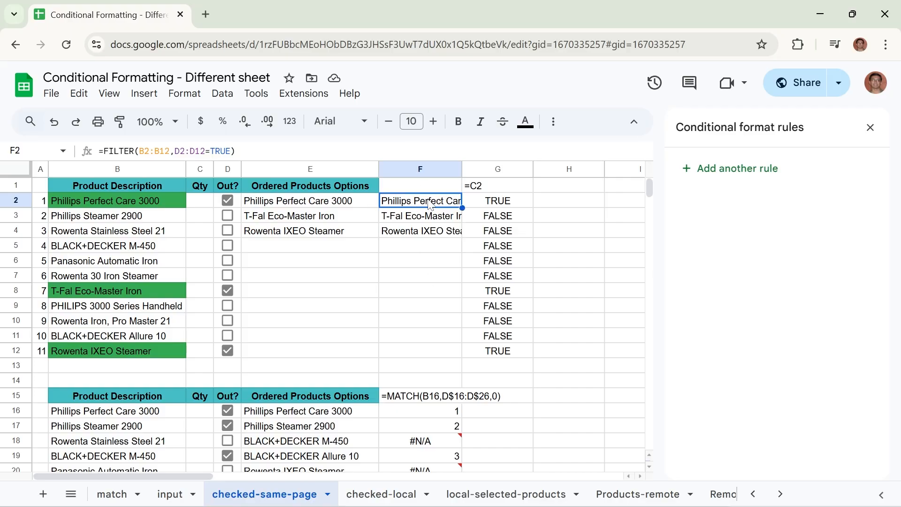
{"action": "left_click", "coordinate": [427, 231], "text": "shift"}
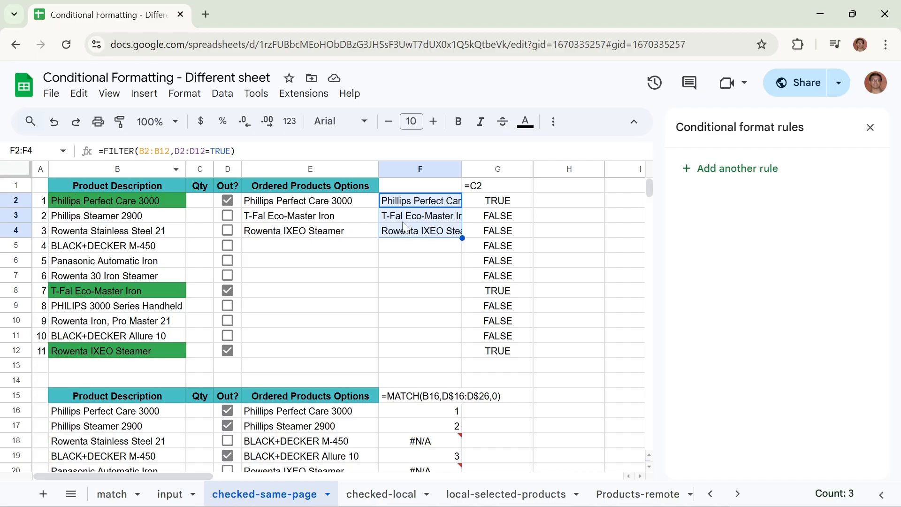
{"action": "scroll", "coordinate": [360, 244], "scroll_direction": "down", "scroll_amount": 5}
{"action": "scroll", "coordinate": [360, 244], "scroll_direction": "up", "scroll_amount": 5}
{"action": "double_click", "coordinate": [119, 151]}
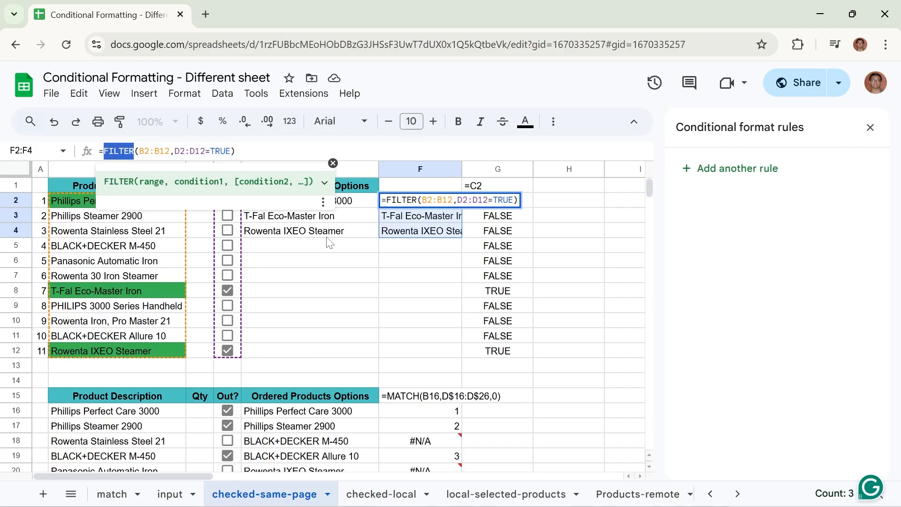
{"action": "left_click", "coordinate": [309, 263]}
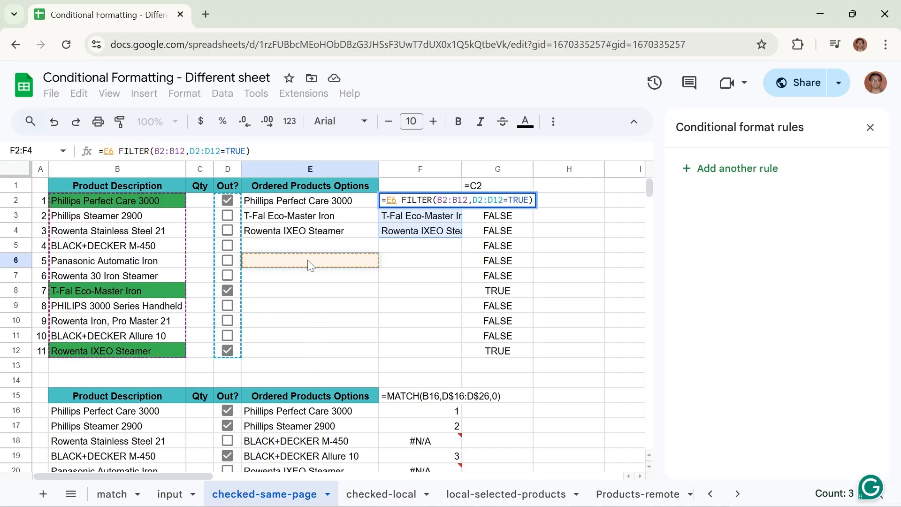
{"action": "scroll", "coordinate": [310, 263], "scroll_direction": "down", "scroll_amount": 5}
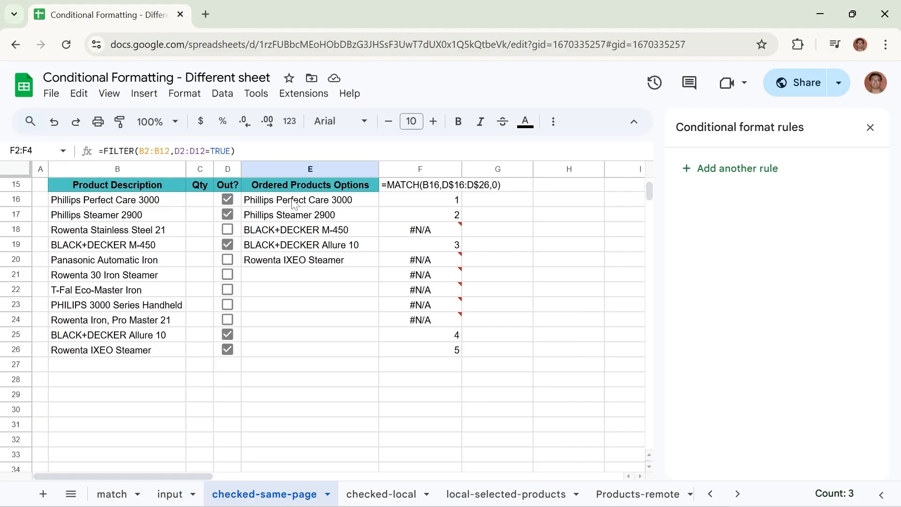
{"action": "left_click_drag", "start_coordinate": [302, 202], "coordinate": [285, 263]}
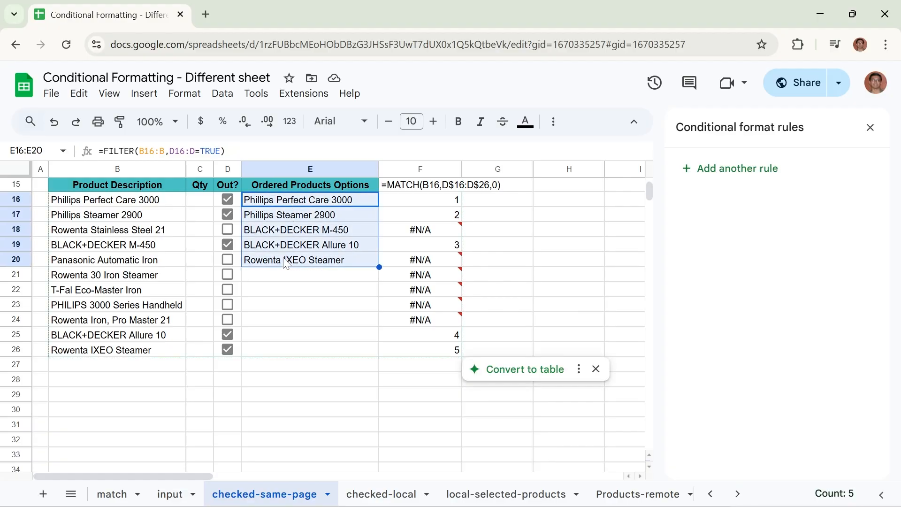
{"action": "left_click", "coordinate": [634, 494]}
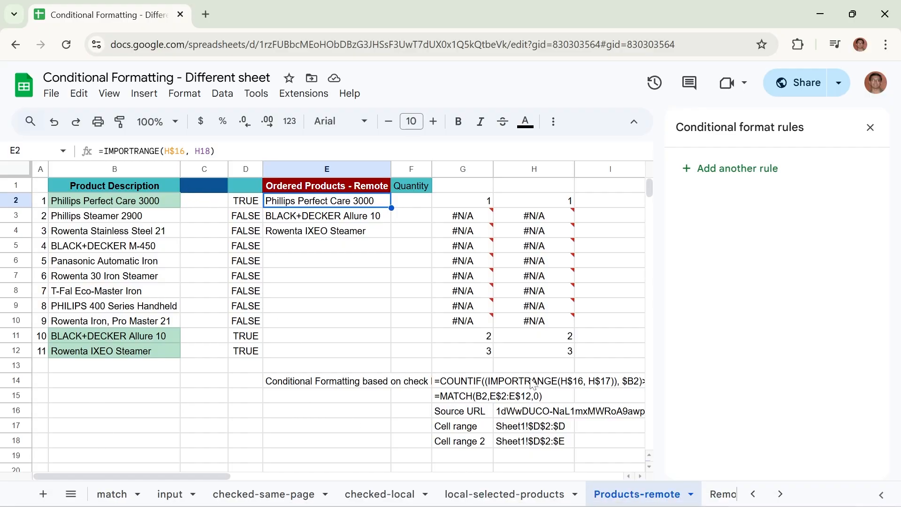
In G16 of checked-same-page, begin a MATCH formula with search key B16 and range E16:E26
{"action": "left_click", "coordinate": [257, 494]}
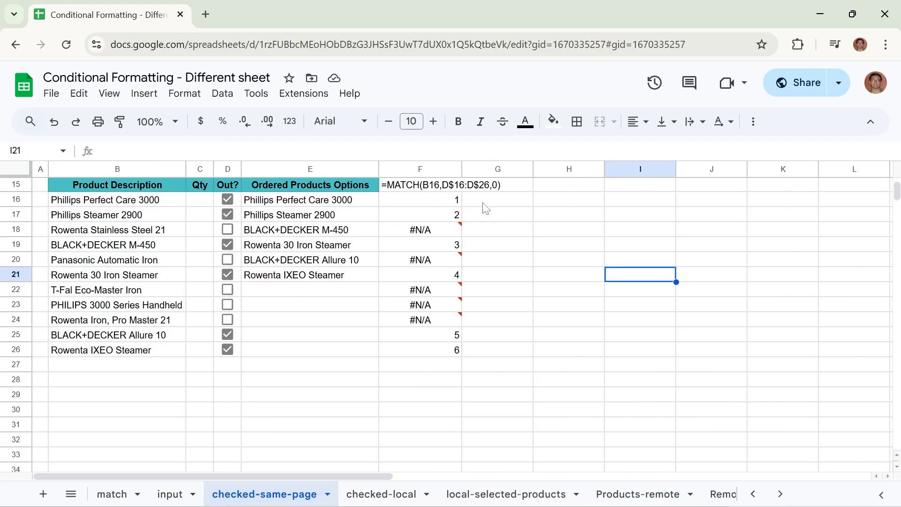
{"action": "left_click", "coordinate": [513, 203]}
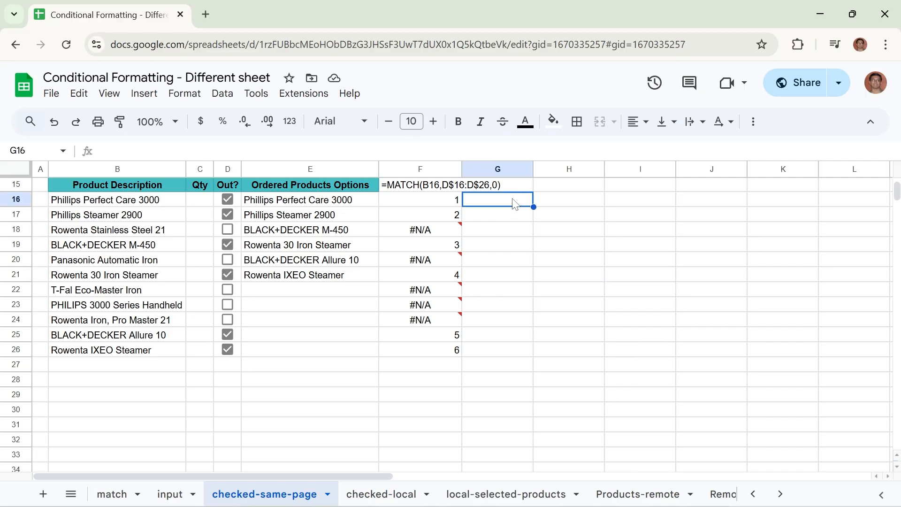
{"action": "type", "text": "="}
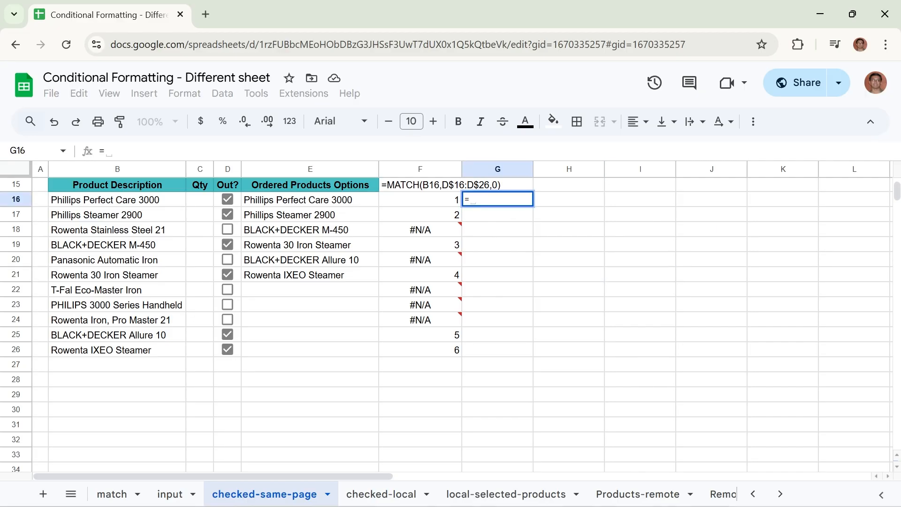
{"action": "type", "text": "MATCH"}
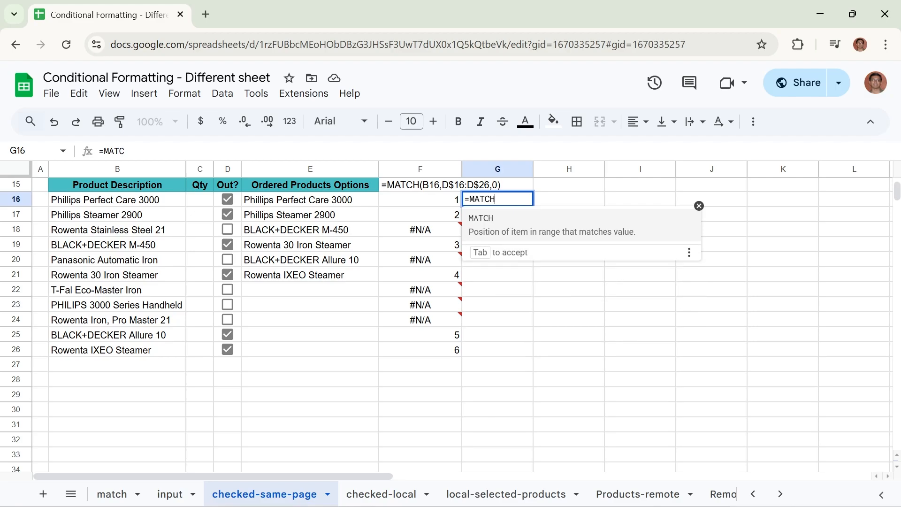
{"action": "type", "text": "("}
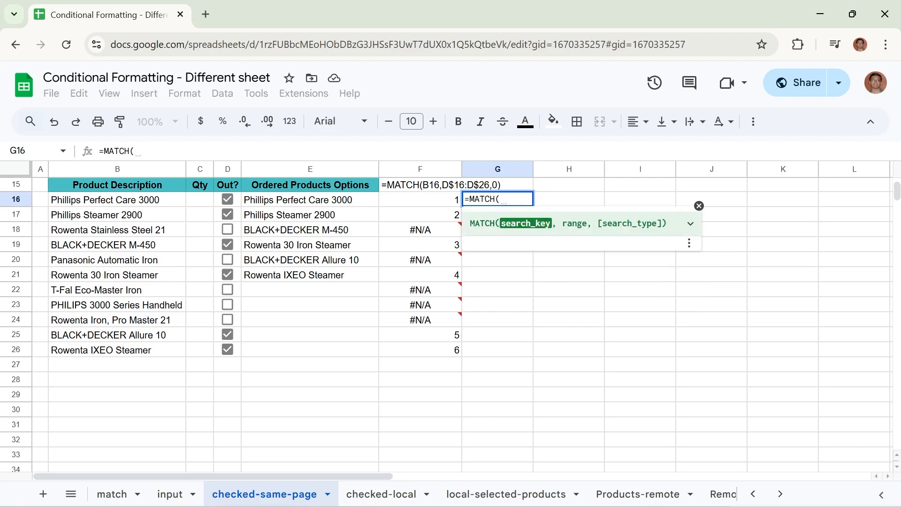
{"action": "left_click", "coordinate": [119, 202]}
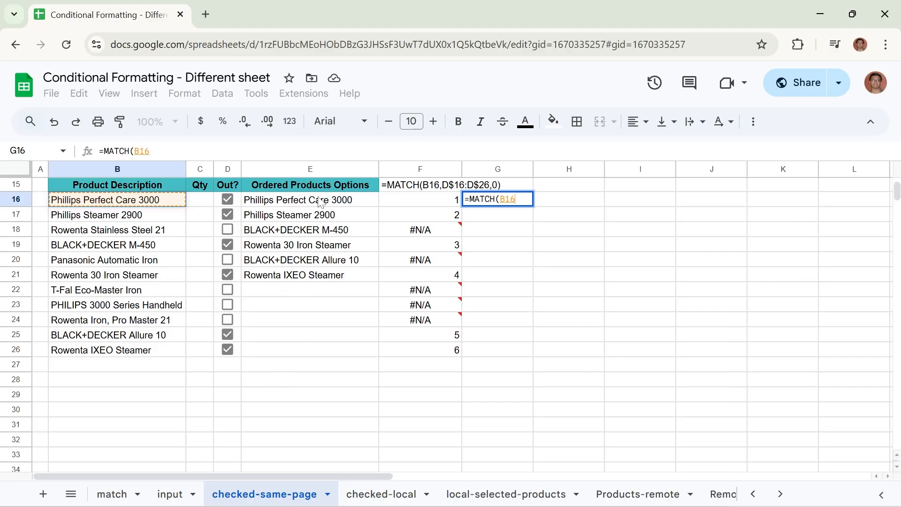
{"action": "type", "text": ","}
{"action": "left_click_drag", "start_coordinate": [318, 207], "coordinate": [290, 356]}
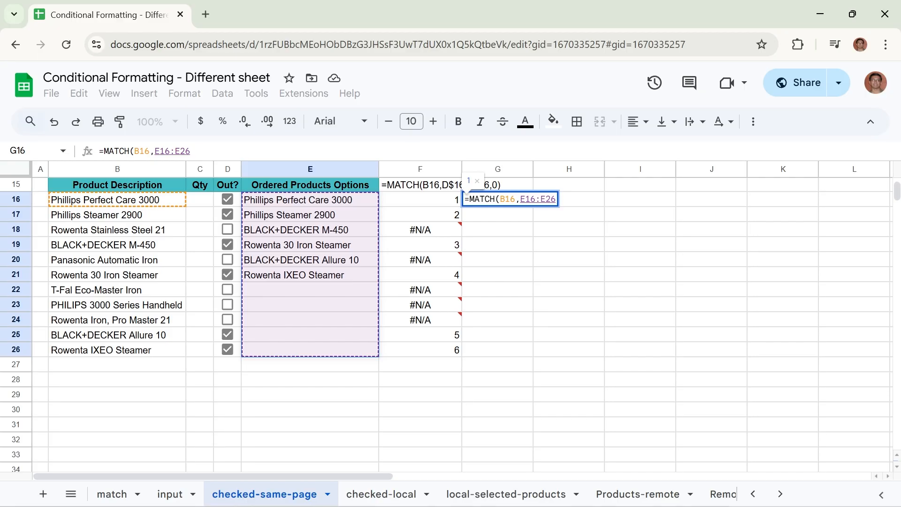
Lock the MATCH range's rows as E$16:E$26 and complete the formula with search type 0
{"action": "left_click", "coordinate": [177, 152]}
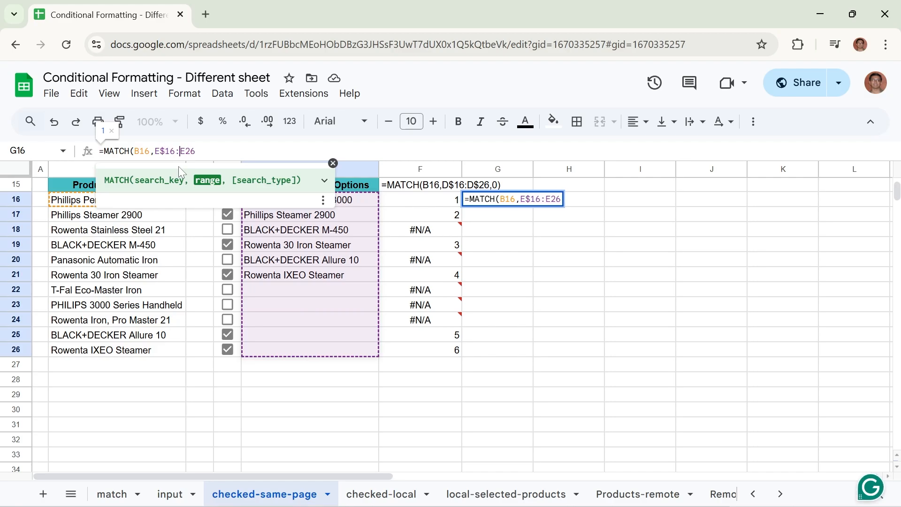
{"action": "type", "text": "$"}
{"action": "key", "text": "End"}
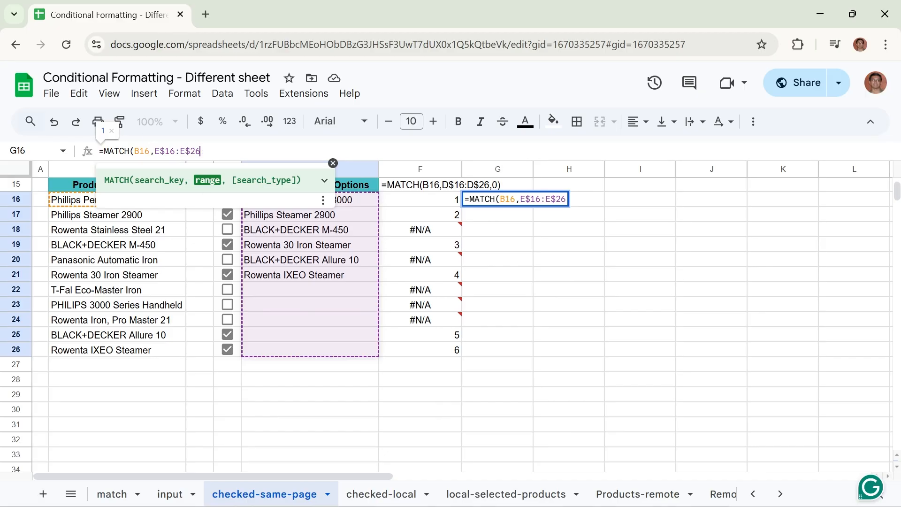
{"action": "type", "text": ",0"}
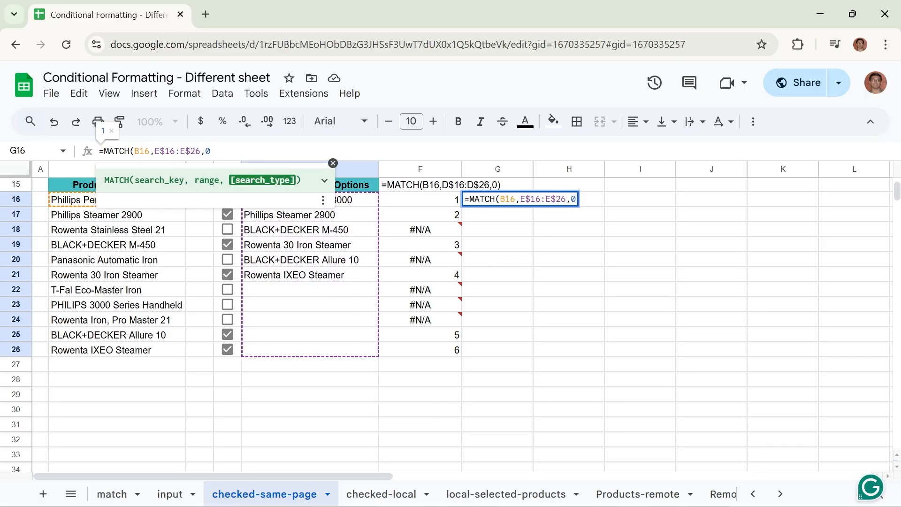
{"action": "type", "text": ")"}
{"action": "key", "text": "Return"}
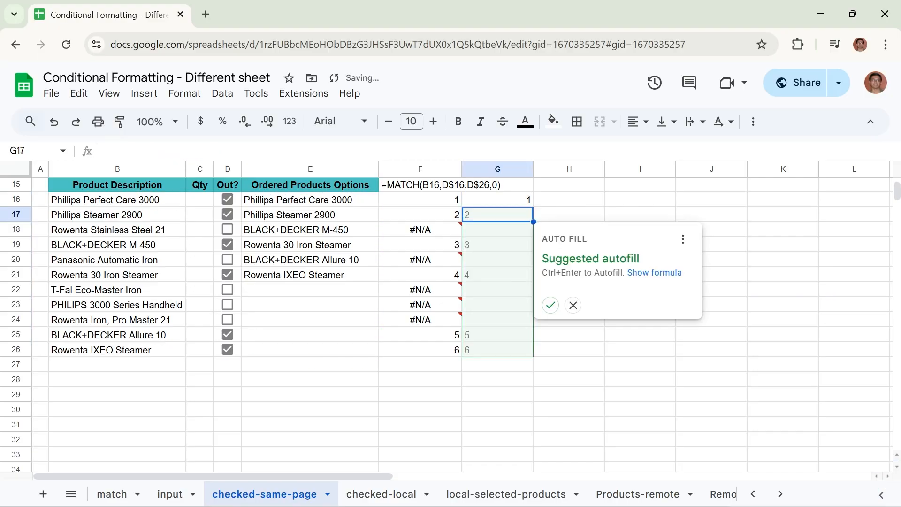
Accept the suggested autofill to extend the MATCH formula down to G26, and check the formula in G18
{"action": "left_click", "coordinate": [551, 306]}
{"action": "left_click", "coordinate": [502, 232]}
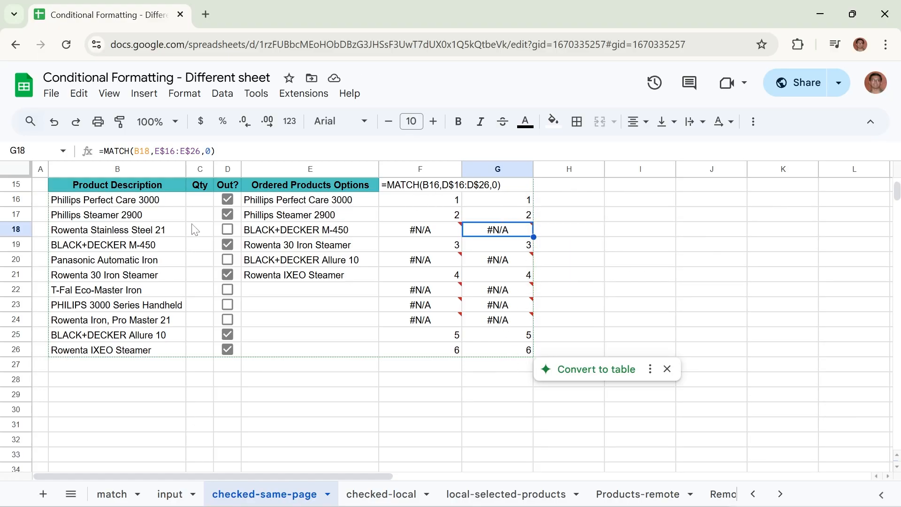
Add a custom-formula conditional formatting rule to B16:B26, using the formula copied from G16, =MATCH(B16,E$16:E$26,0)
{"action": "left_click", "coordinate": [486, 202]}
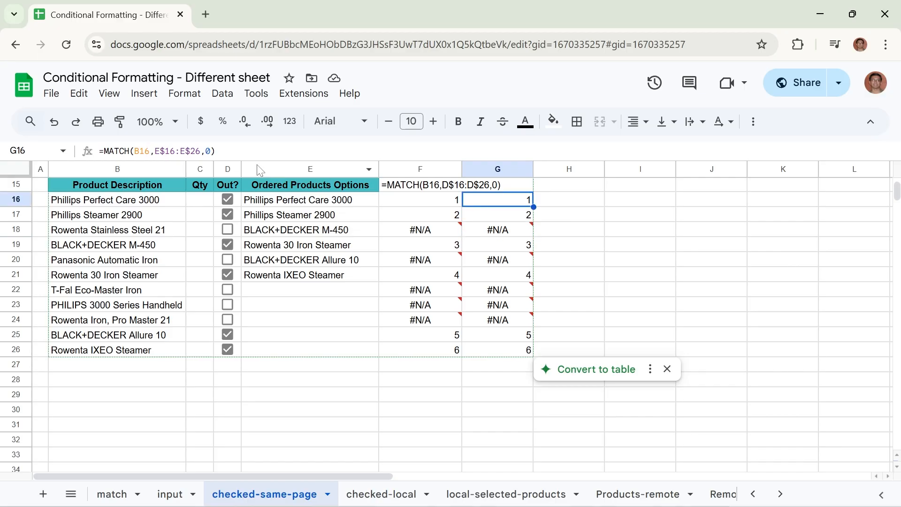
{"action": "left_click_drag", "start_coordinate": [216, 151], "coordinate": [114, 358]}
{"action": "left_click", "coordinate": [183, 94]}
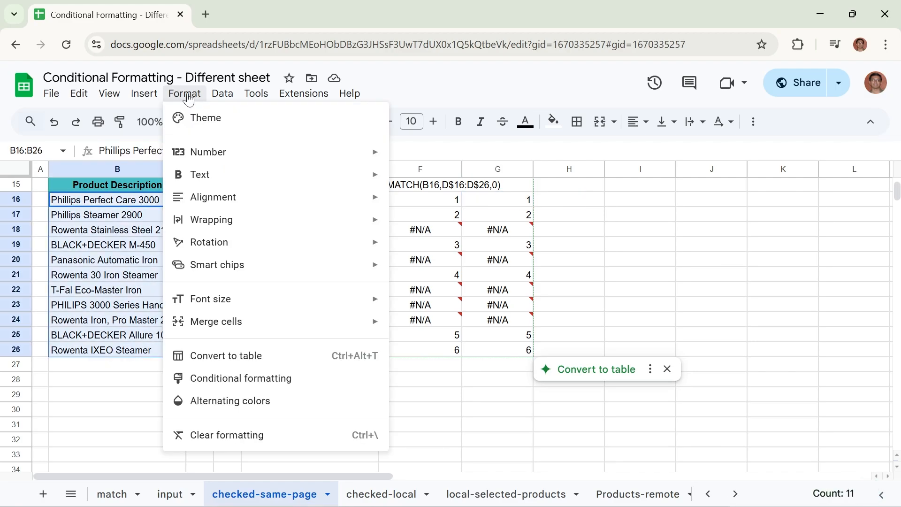
{"action": "left_click", "coordinate": [261, 382]}
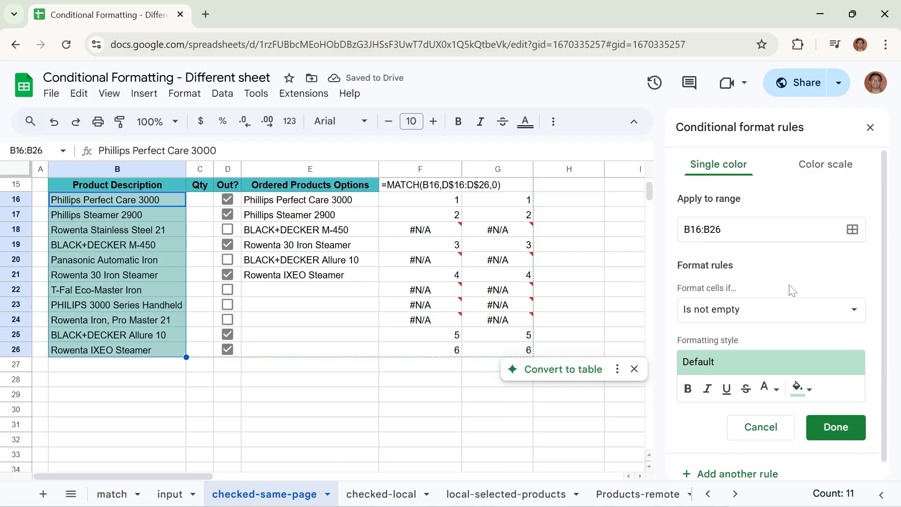
{"action": "left_click", "coordinate": [731, 321]}
{"action": "scroll", "coordinate": [741, 331], "scroll_direction": "down", "scroll_amount": 5}
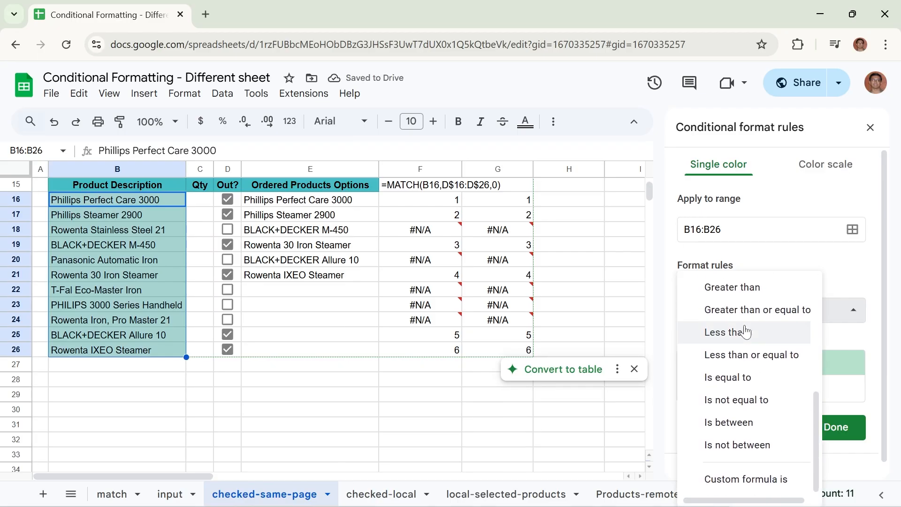
{"action": "left_click", "coordinate": [746, 479]}
{"action": "left_click", "coordinate": [739, 342]}
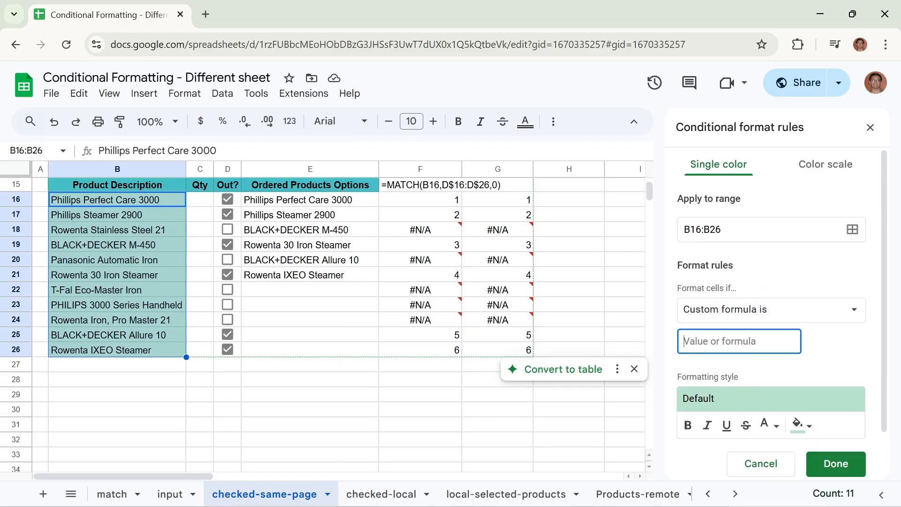
{"action": "type", "text": "=MATCH(B16,E$16:E$26,0)"}
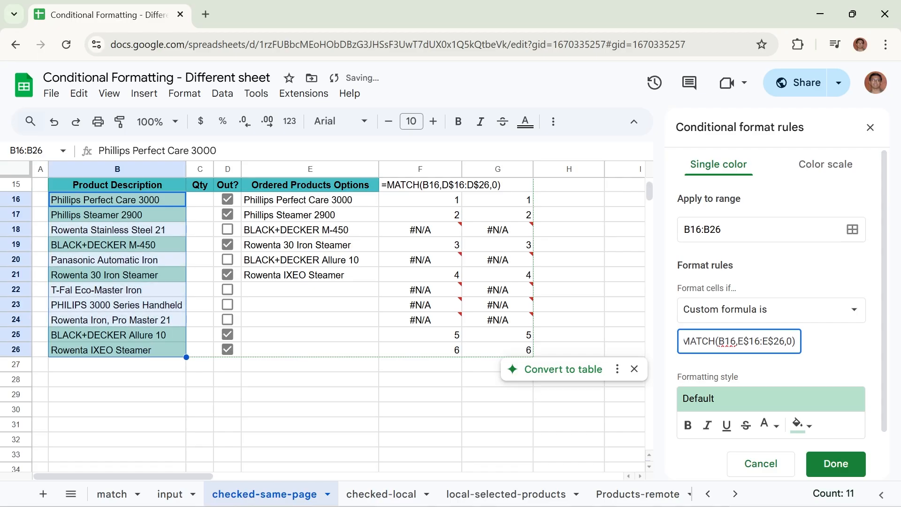
Give the B16:B26 rule a green fill colour and save it
{"action": "left_click", "coordinate": [801, 425]}
{"action": "left_click", "coordinate": [737, 354]}
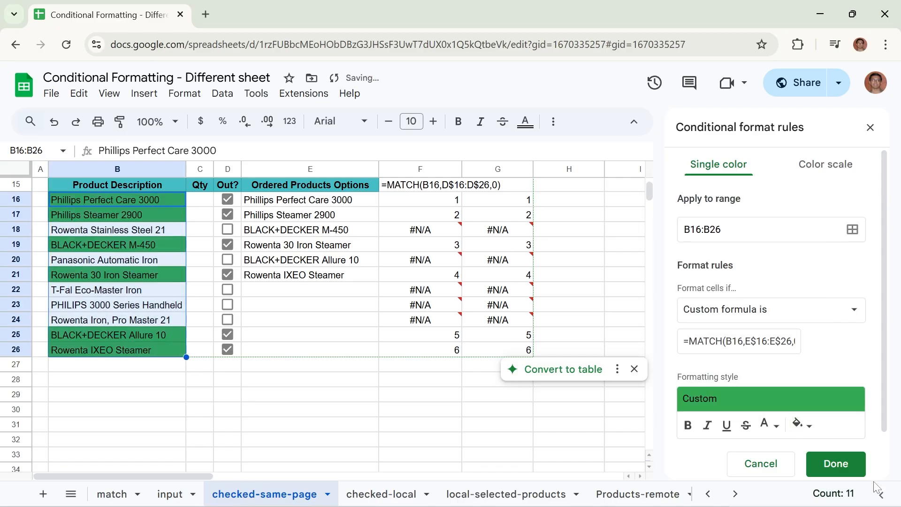
{"action": "left_click", "coordinate": [836, 464]}
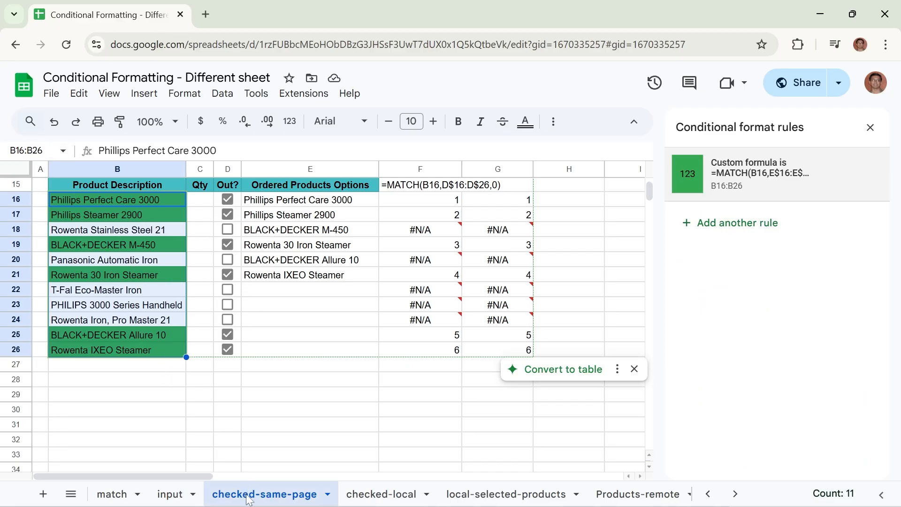
Tick Rowenta Stainless Steel 21 on the checked-local sheet and view its highlighting on local-selected-products
{"action": "left_click", "coordinate": [379, 494]}
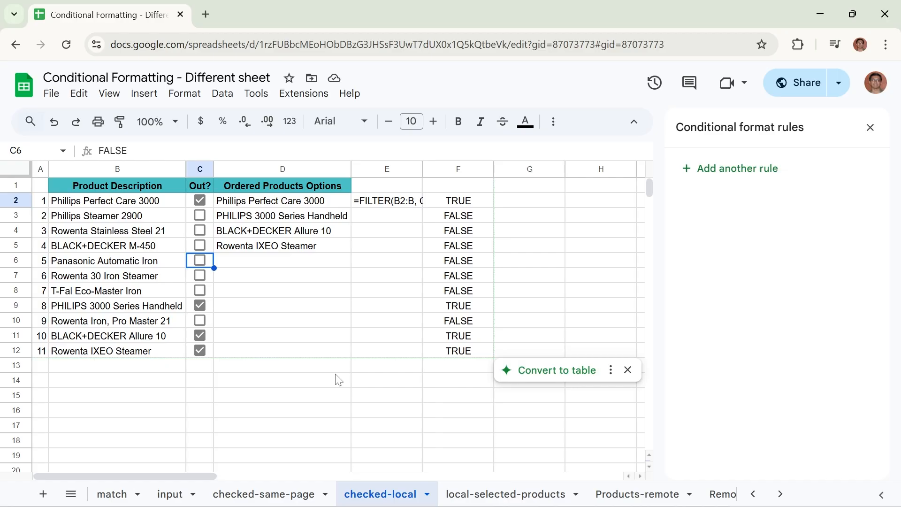
{"action": "left_click", "coordinate": [494, 494]}
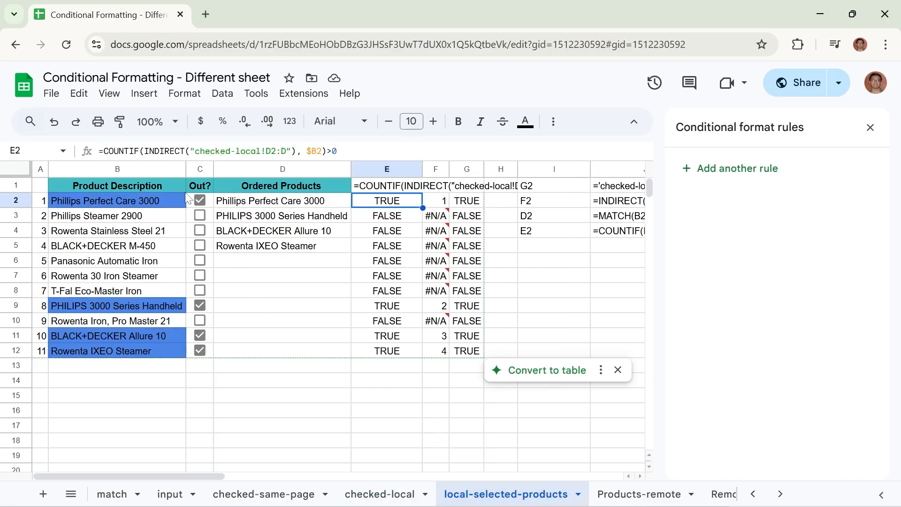
{"action": "left_click", "coordinate": [385, 495]}
{"action": "left_click", "coordinate": [204, 232]}
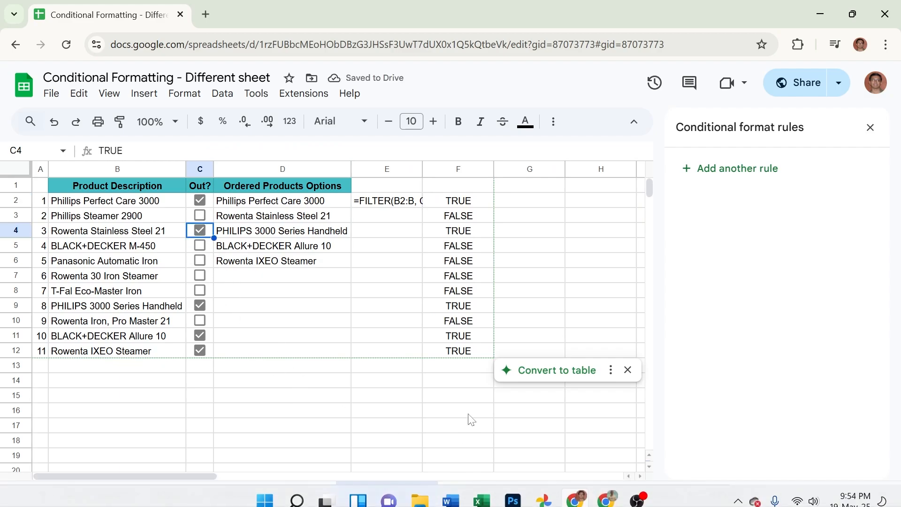
{"action": "left_click", "coordinate": [481, 494]}
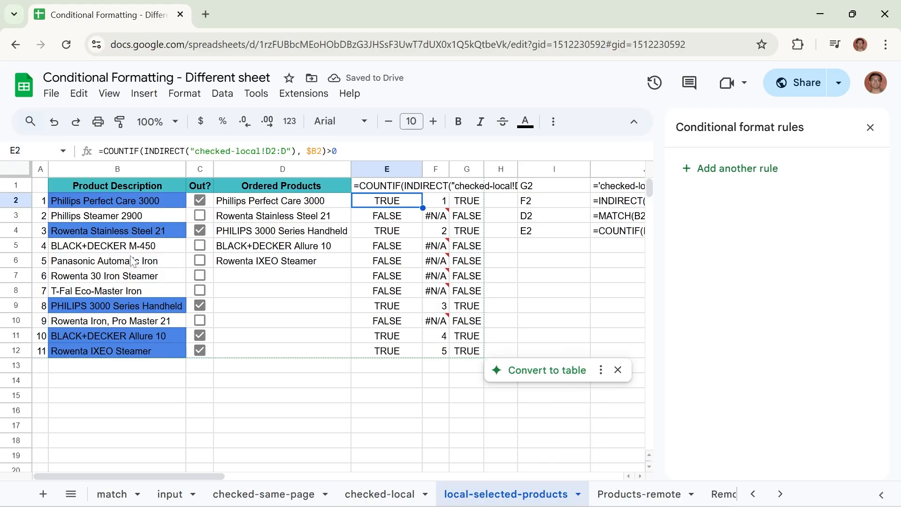
Untick BLACK+DECKER Allure 10, Rowenta IXEO Steamer and PHILIPS 3000 Series Handheld on checked-local, and view the highlighting on local-selected-products
{"action": "left_click", "coordinate": [369, 494]}
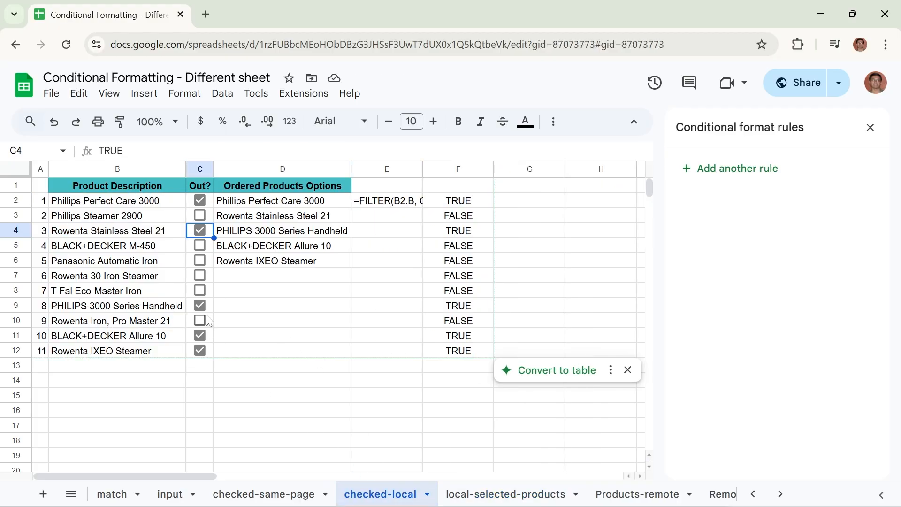
{"action": "left_click", "coordinate": [200, 335]}
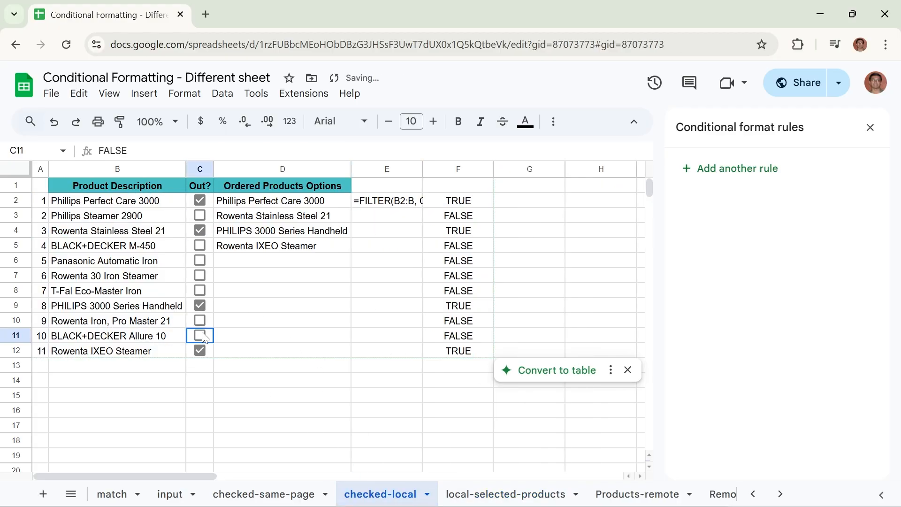
{"action": "left_click", "coordinate": [199, 350]}
{"action": "left_click", "coordinate": [200, 306]}
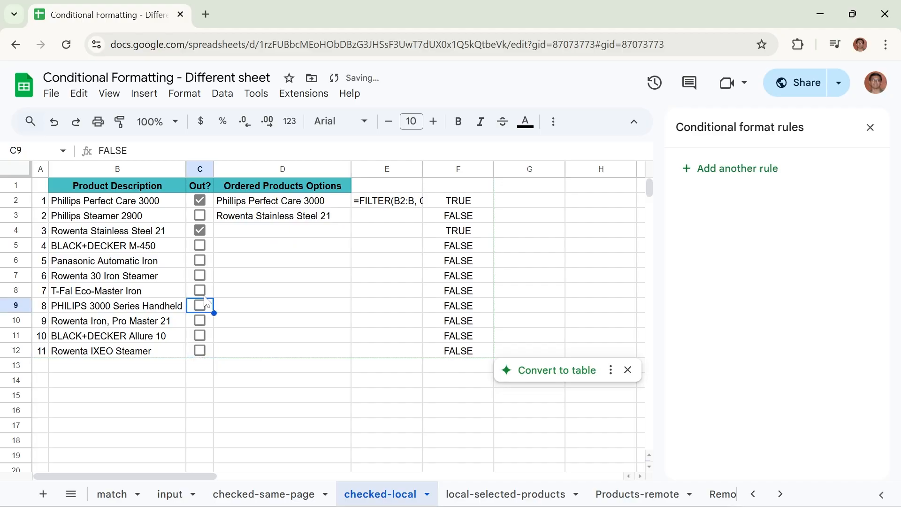
{"action": "left_click", "coordinate": [483, 493]}
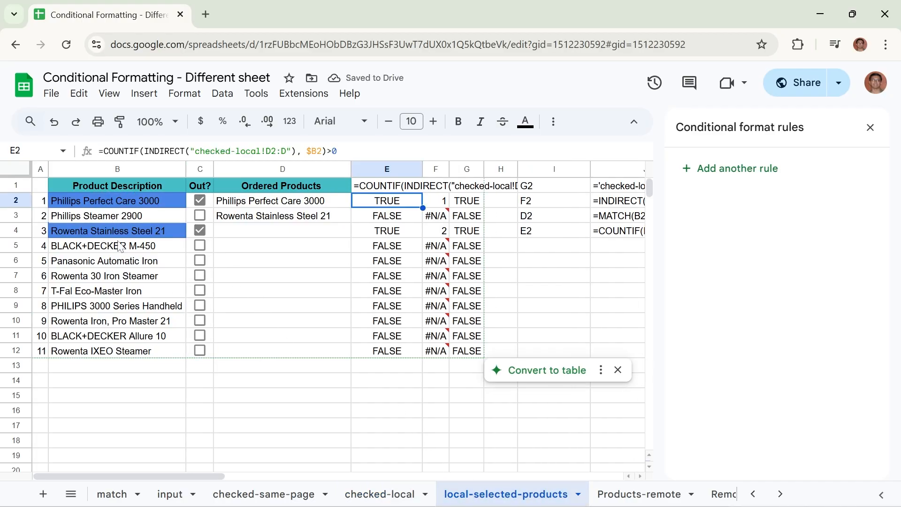
Tick Rowenta IXEO Steamer on checked-local, inspect the FILTER formula in D2, and return to local-selected-products
{"action": "left_click", "coordinate": [373, 493]}
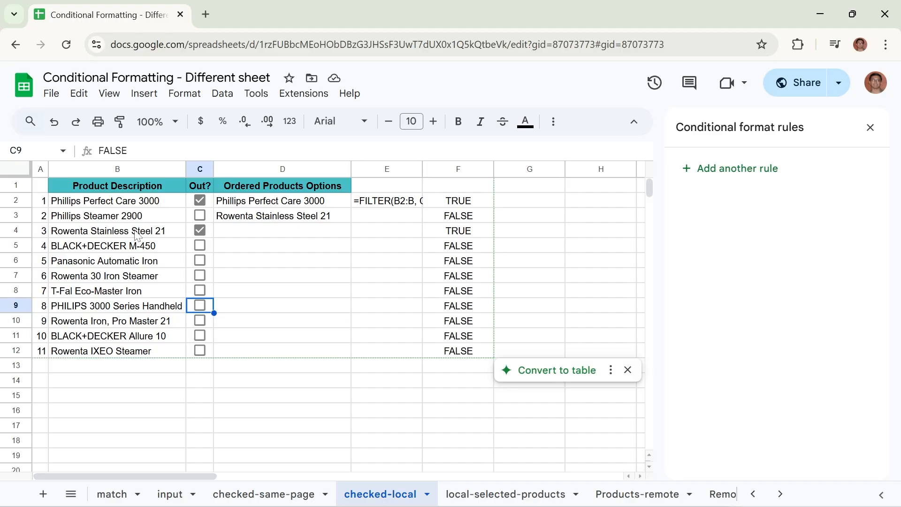
{"action": "left_click", "coordinate": [200, 351]}
{"action": "left_click", "coordinate": [279, 199]}
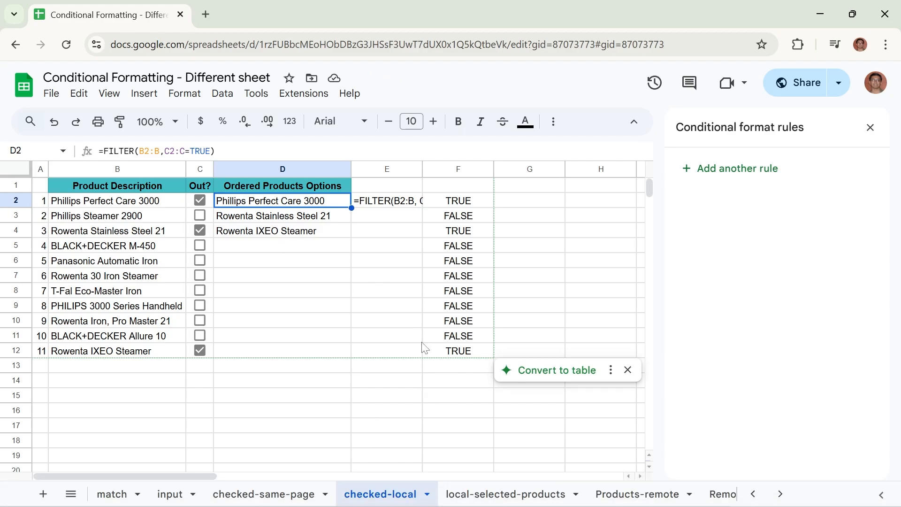
{"action": "left_click", "coordinate": [487, 494]}
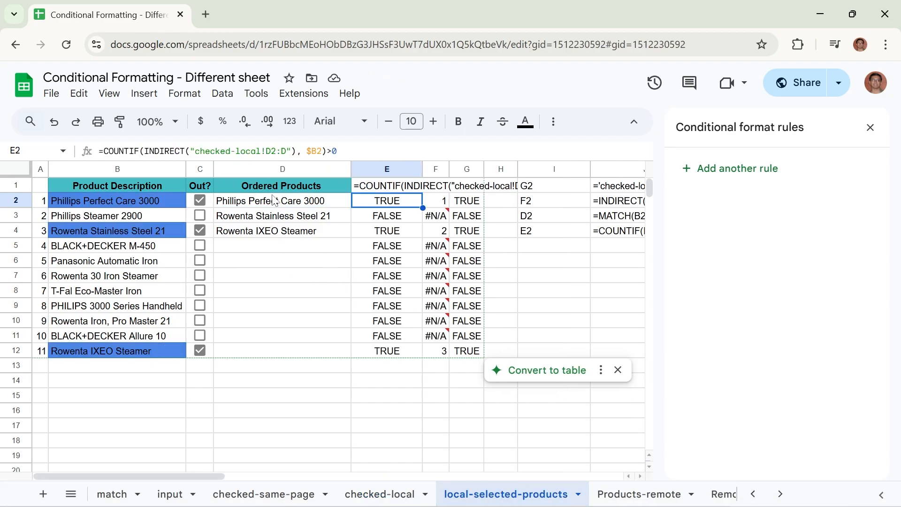
Compare the conditional formatting rules on local-selected-products and checked-same-page, and examine the references to checked-local in G2 and C2
{"action": "left_click", "coordinate": [97, 203]}
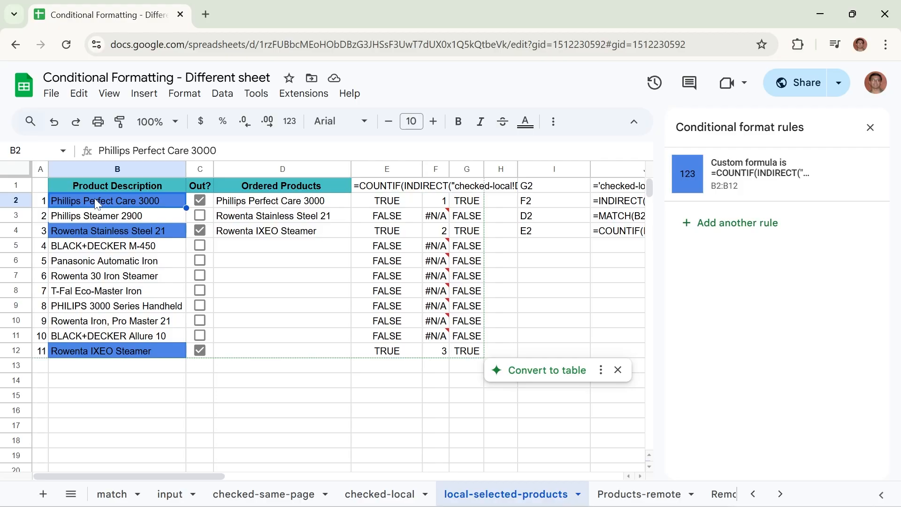
{"action": "left_click", "coordinate": [273, 494]}
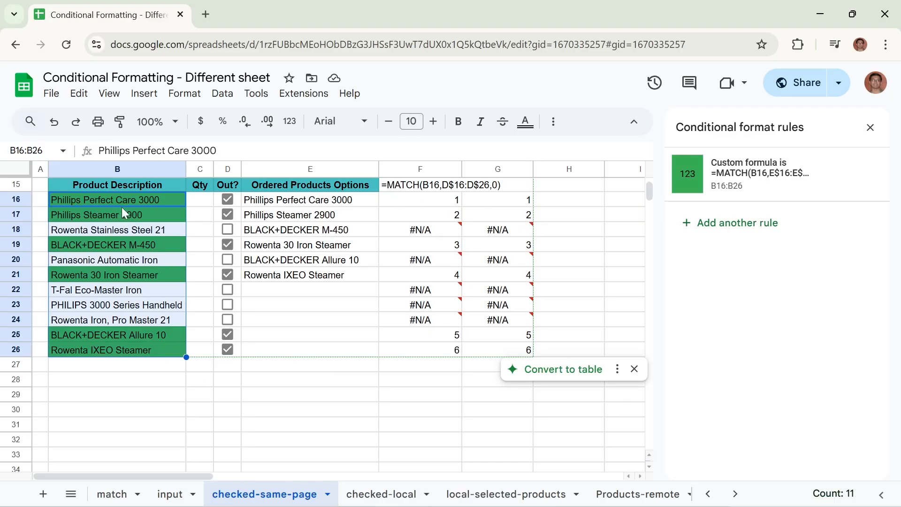
{"action": "left_click", "coordinate": [485, 498]}
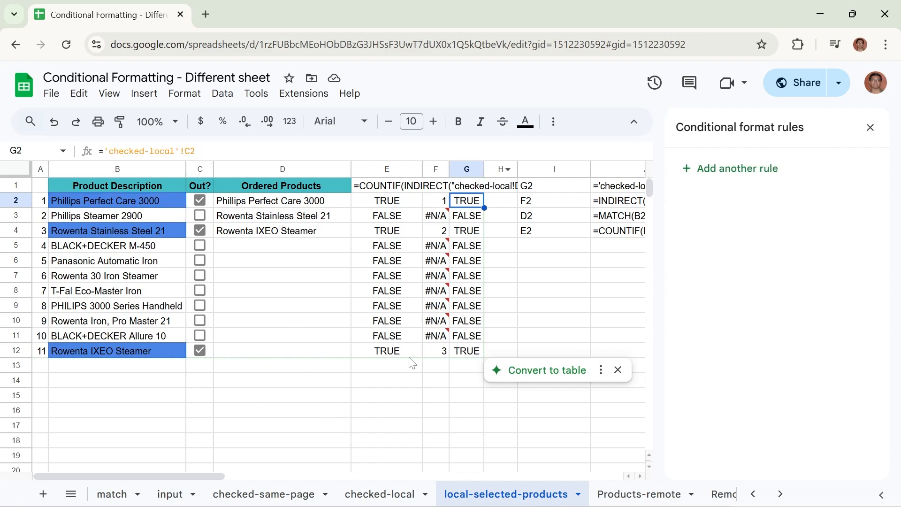
{"action": "left_click", "coordinate": [618, 370]}
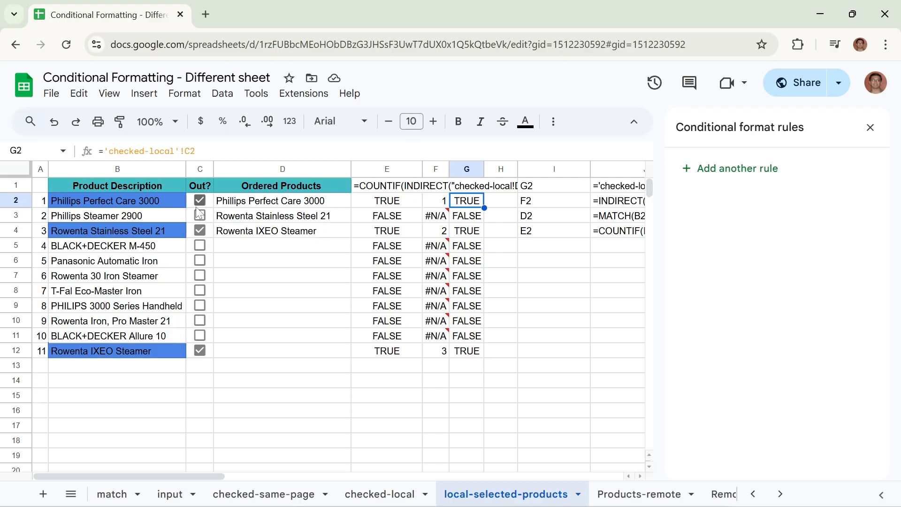
{"action": "left_click", "coordinate": [369, 494]}
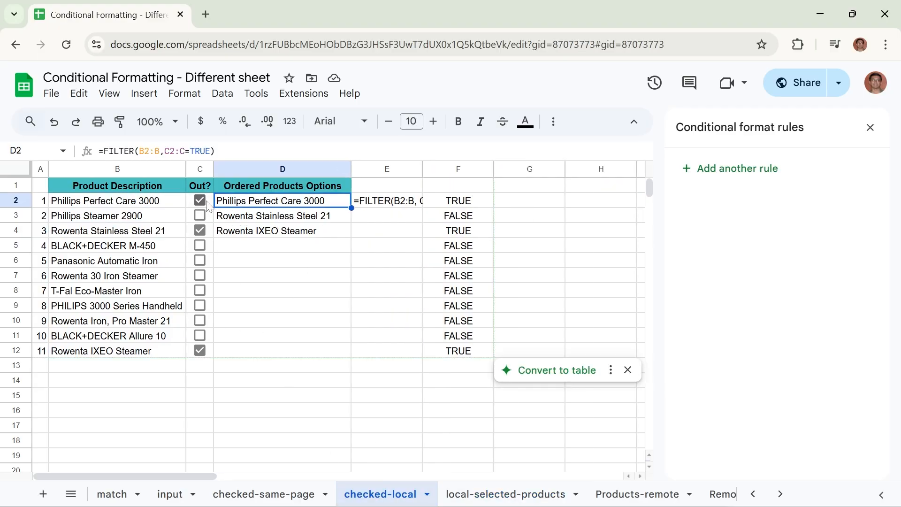
{"action": "left_click", "coordinate": [465, 493]}
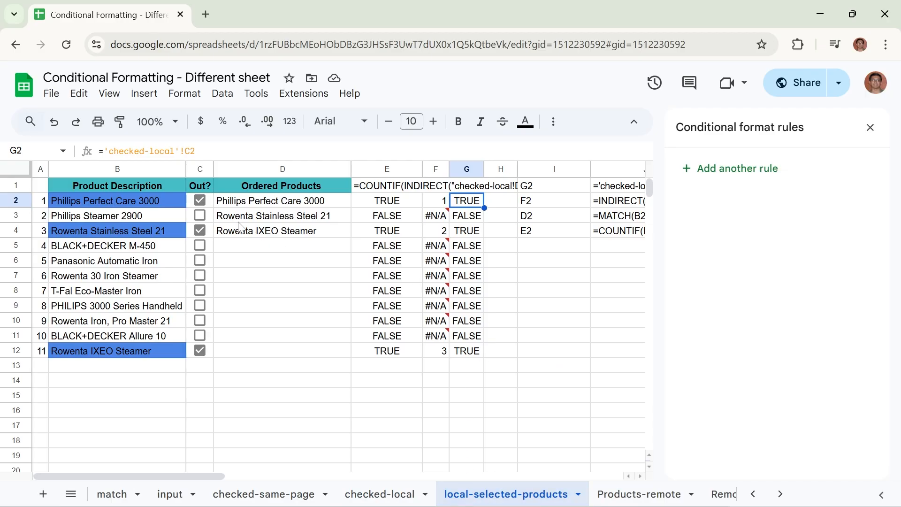
{"action": "left_click", "coordinate": [212, 206]}
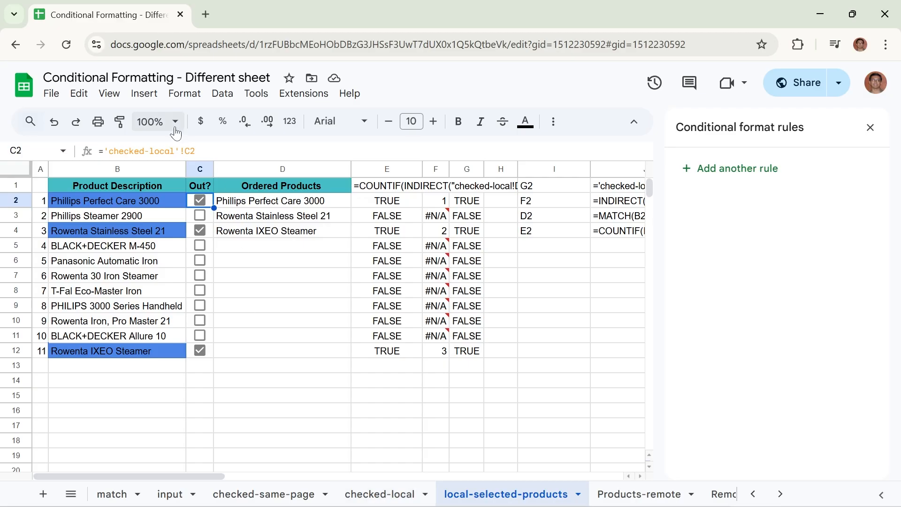
Untick Phillips Perfect Care 3000 on checked-local and check the linked checkbox on local-selected-products
{"action": "left_click", "coordinate": [385, 493]}
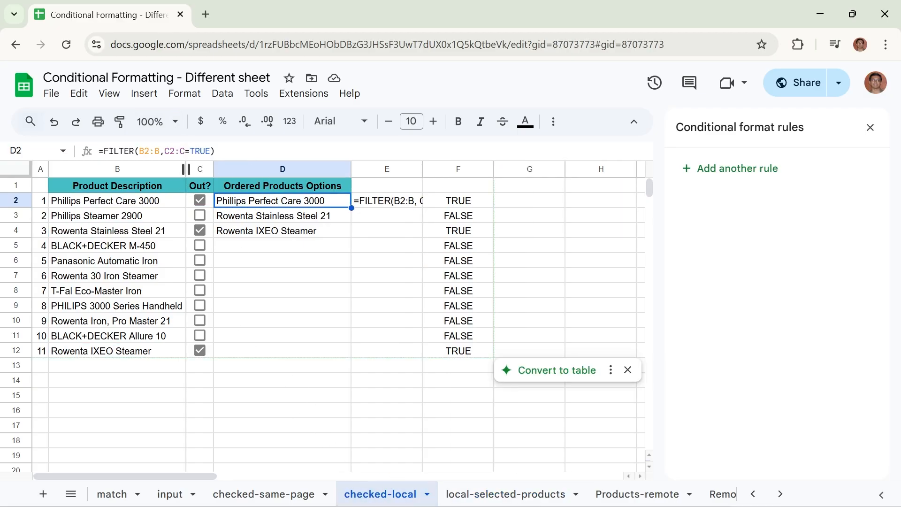
{"action": "left_click", "coordinate": [199, 201]}
{"action": "key", "text": "ctrl+Page_Down"}
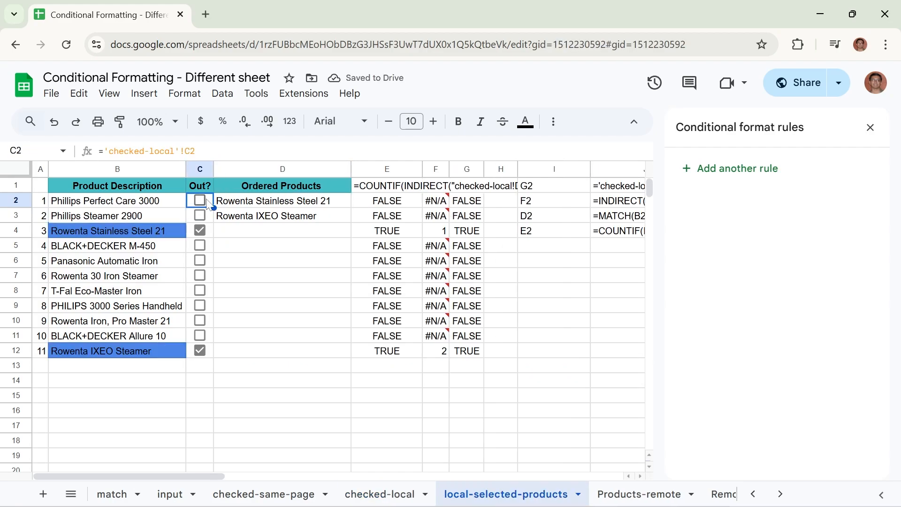
Tick Panasonic Automatic Iron and T-Fal Eco-Master Iron on checked-local, and view their highlighting on local-selected-products
{"action": "left_click", "coordinate": [375, 492]}
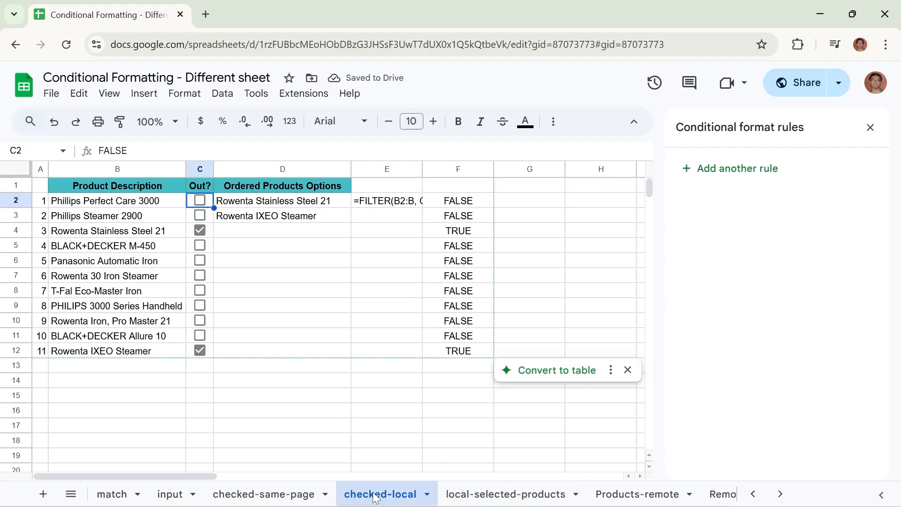
{"action": "left_click", "coordinate": [199, 261]}
{"action": "left_click", "coordinate": [199, 290]}
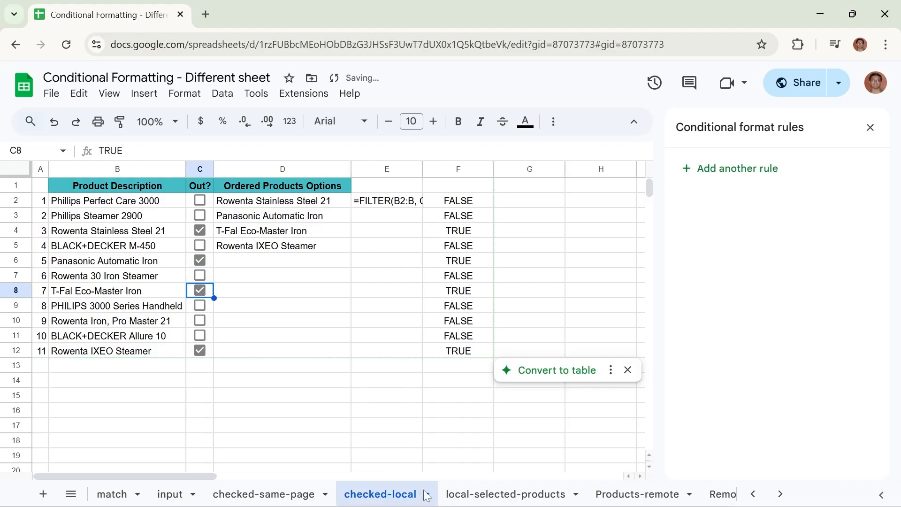
{"action": "left_click", "coordinate": [463, 494]}
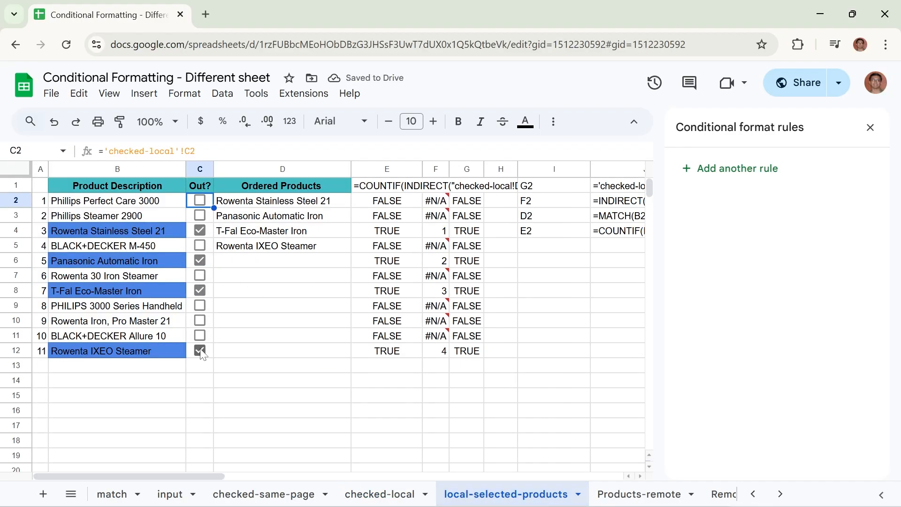
Replace the custom formula of the B2:B12 conditional formatting rule on local-selected-products with =C2 and save the rule
{"action": "left_click", "coordinate": [130, 201]}
{"action": "left_click_drag", "start_coordinate": [116, 213], "coordinate": [113, 359]}
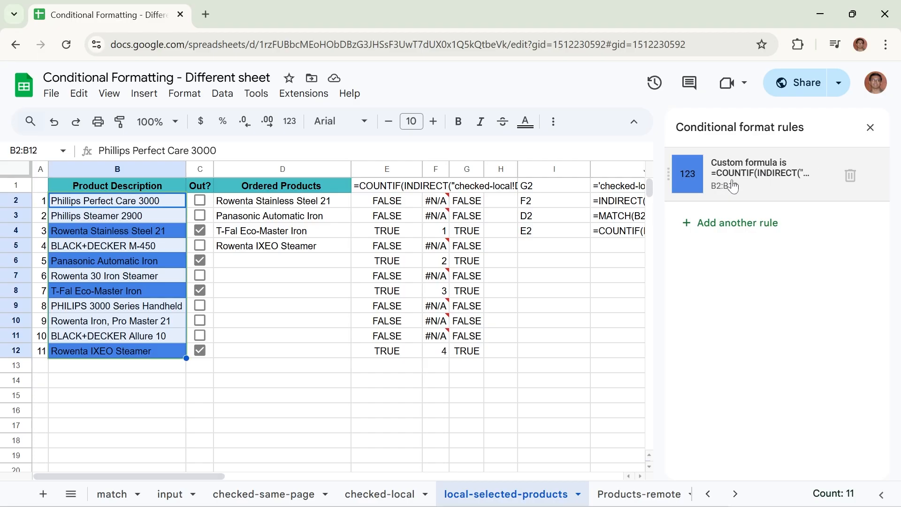
{"action": "left_click", "coordinate": [756, 176]}
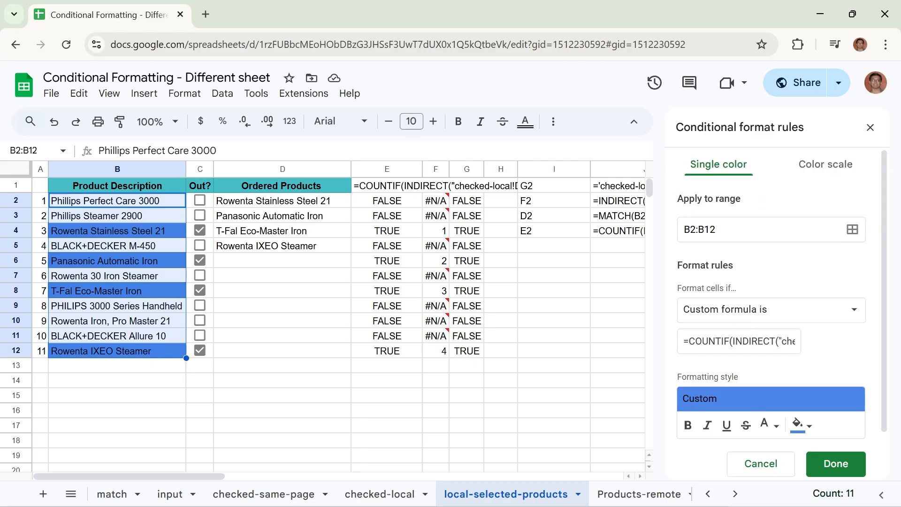
{"action": "left_click_drag", "start_coordinate": [688, 342], "coordinate": [900, 351]}
{"action": "type", "text": "="}
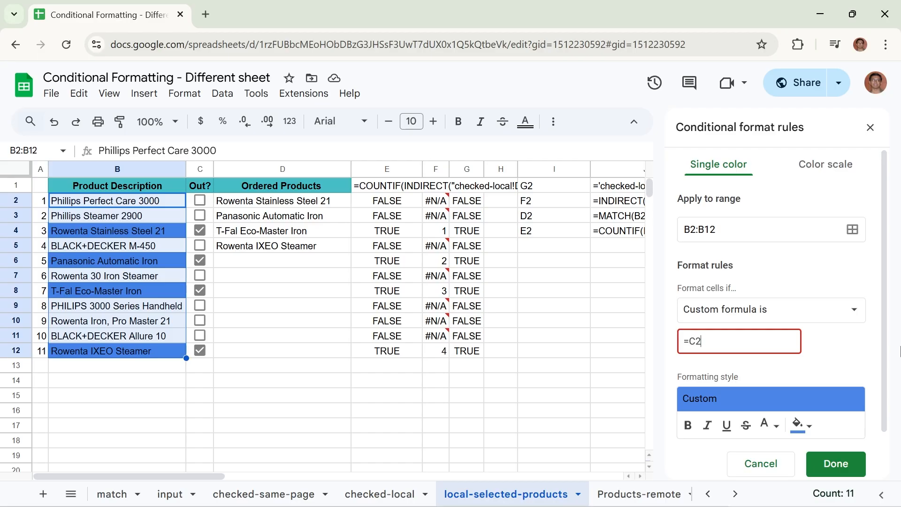
{"action": "type", "text": "C2"}
{"action": "key", "text": "Return"}
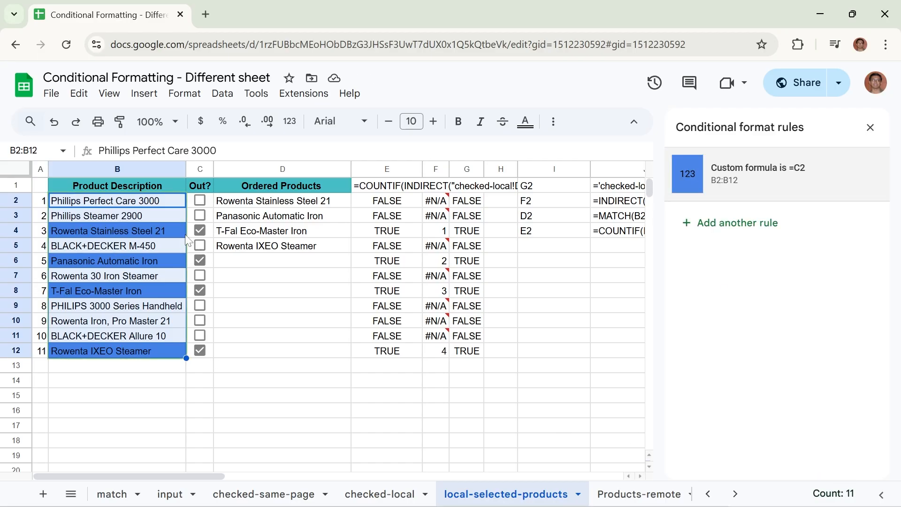
Tick Phillips Perfect Care 3000 on checked-local and view its highlighting on local-selected-products
{"action": "left_click", "coordinate": [380, 493]}
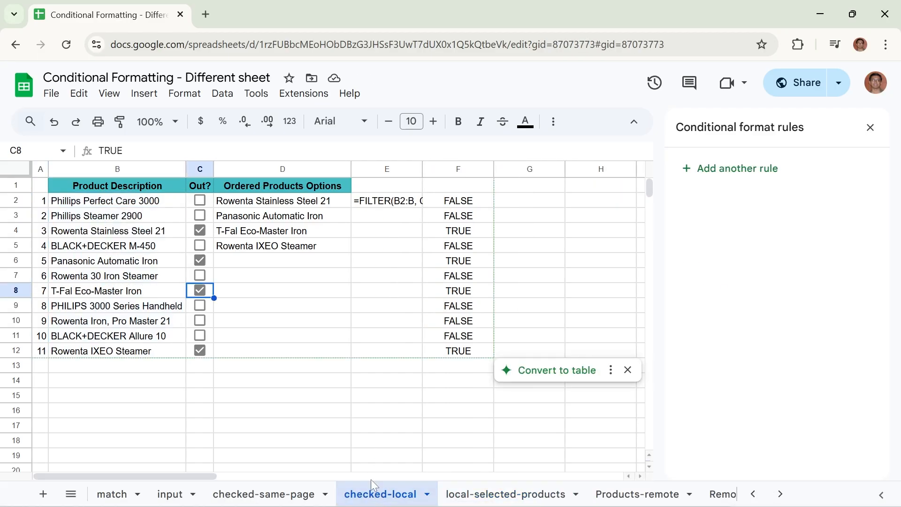
{"action": "left_click", "coordinate": [200, 200]}
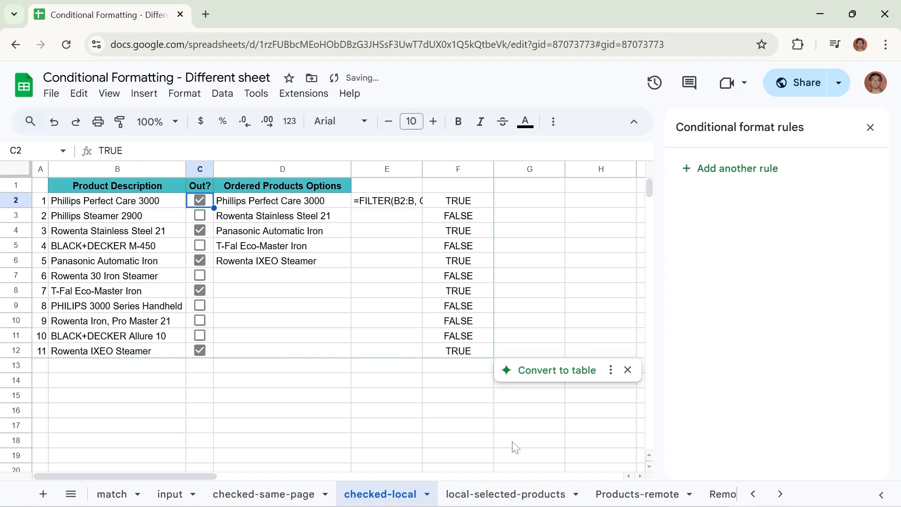
{"action": "left_click", "coordinate": [484, 503]}
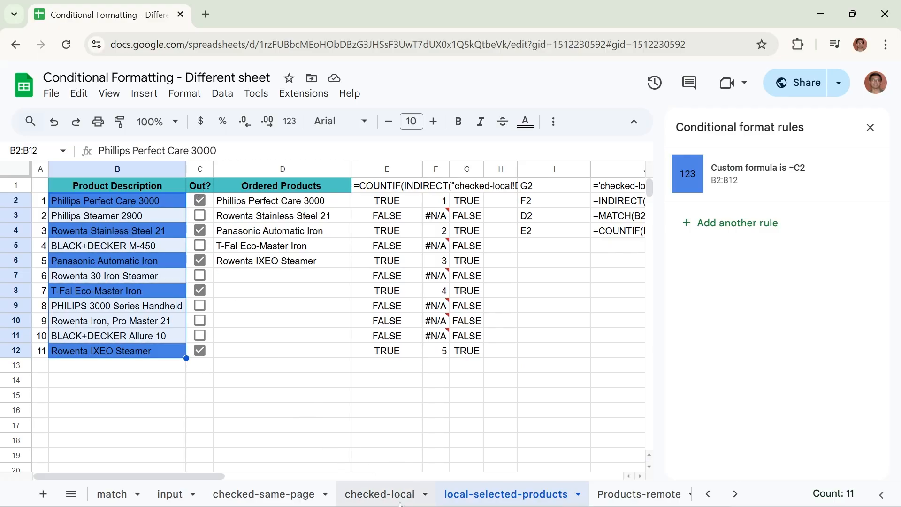
Compare the ticked products on checked-local with the highlighted ones on local-selected-products, and examine the MATCH formula in F2
{"action": "left_click", "coordinate": [368, 494]}
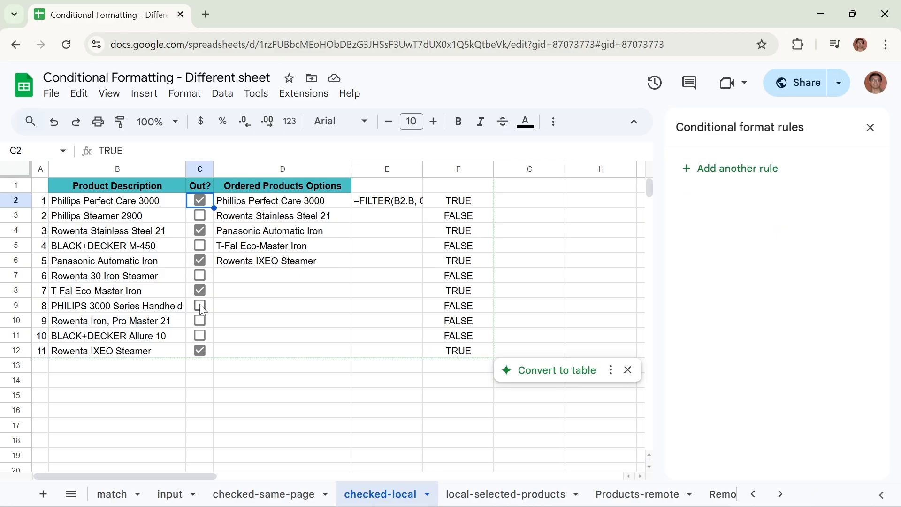
{"action": "left_click", "coordinate": [479, 494]}
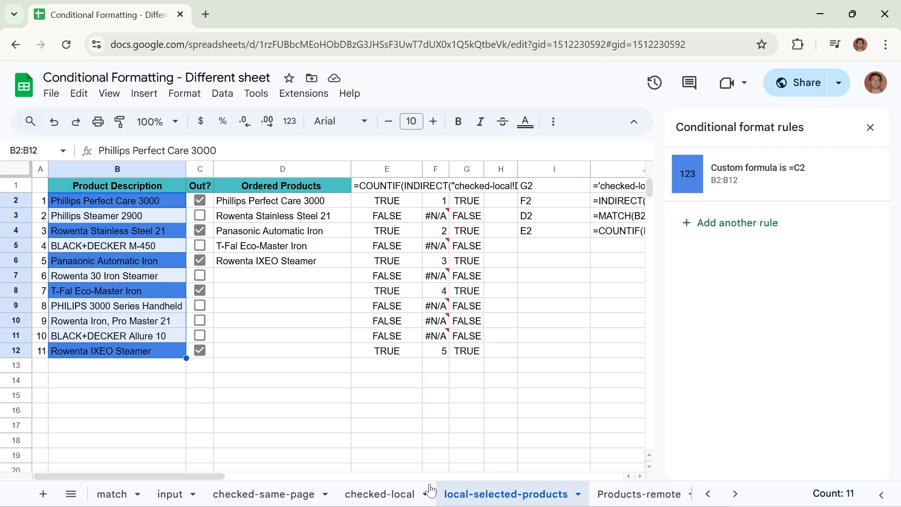
{"action": "left_click", "coordinate": [360, 494]}
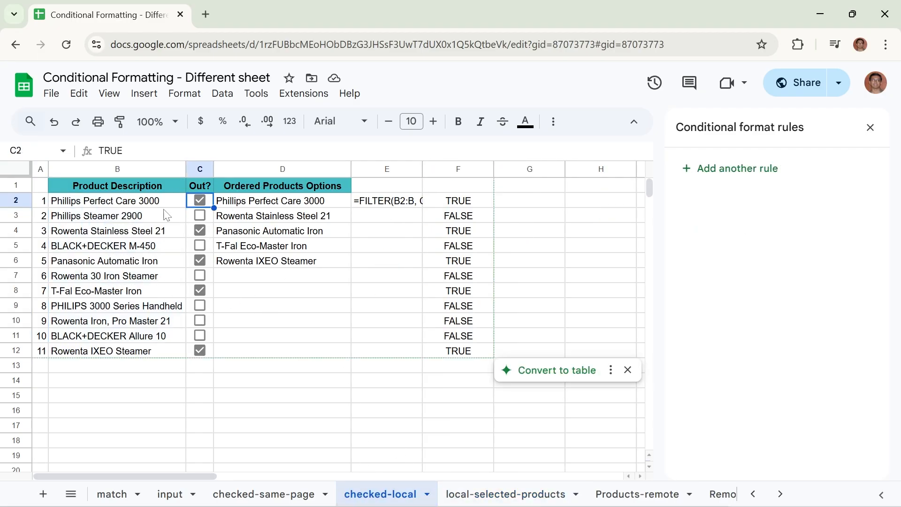
{"action": "left_click", "coordinate": [467, 494]}
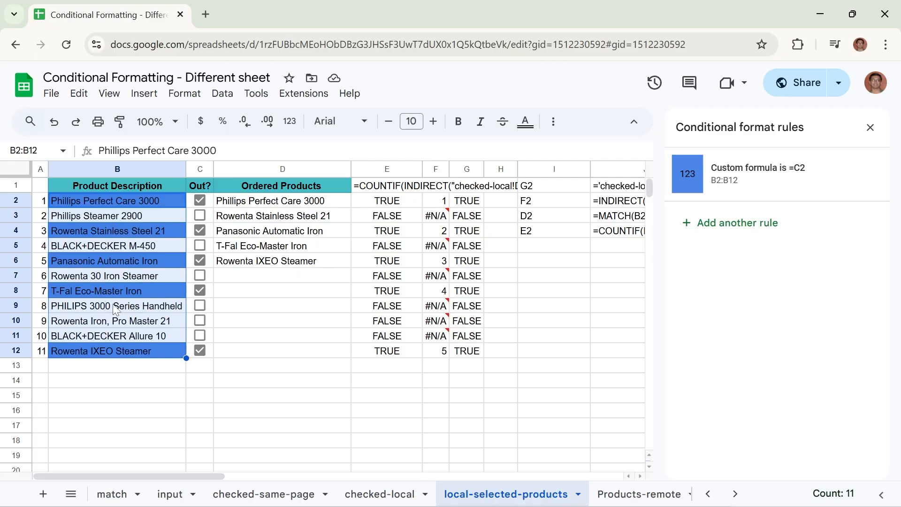
{"action": "left_click", "coordinate": [436, 200]}
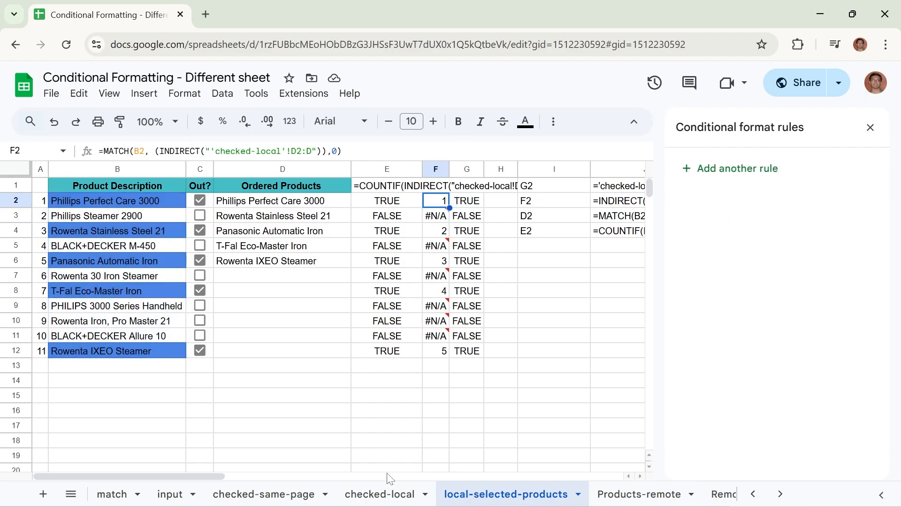
{"action": "left_click", "coordinate": [370, 494]}
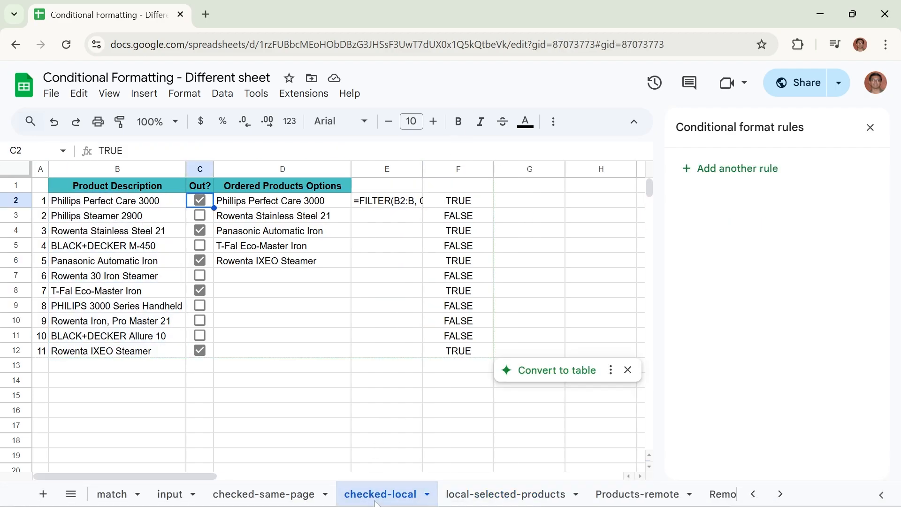
{"action": "left_click", "coordinate": [462, 495]}
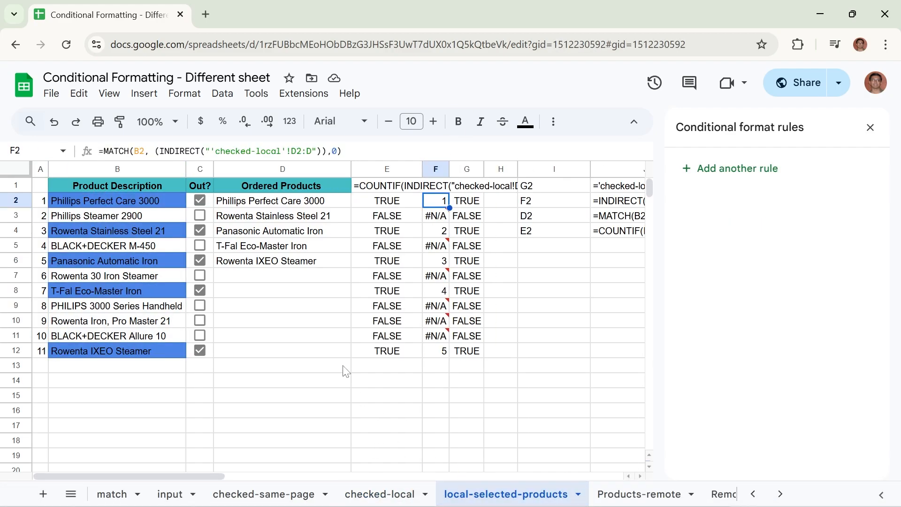
Clear the contents of C2:D12 under Out? and Ordered Products on local-selected-products
{"action": "left_click_drag", "start_coordinate": [191, 208], "coordinate": [276, 356]}
{"action": "key", "text": "Delete"}
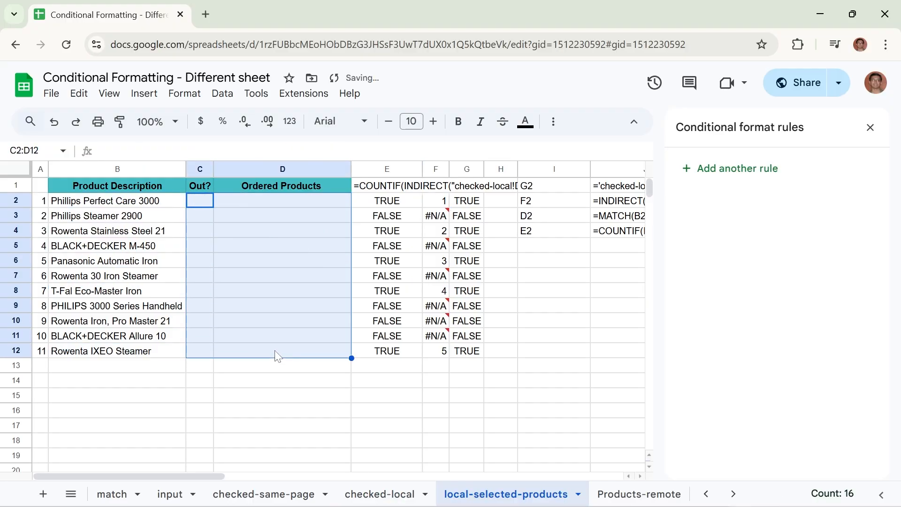
{"action": "left_click", "coordinate": [237, 203]}
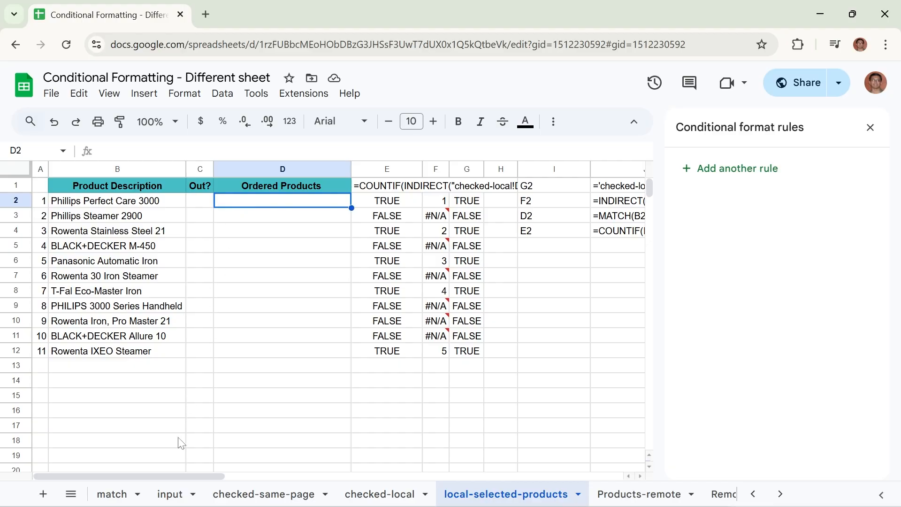
Review the MATCH example with data from a different sheet on match and the Selected color list on input
{"action": "left_click", "coordinate": [170, 494]}
{"action": "left_click", "coordinate": [108, 493]}
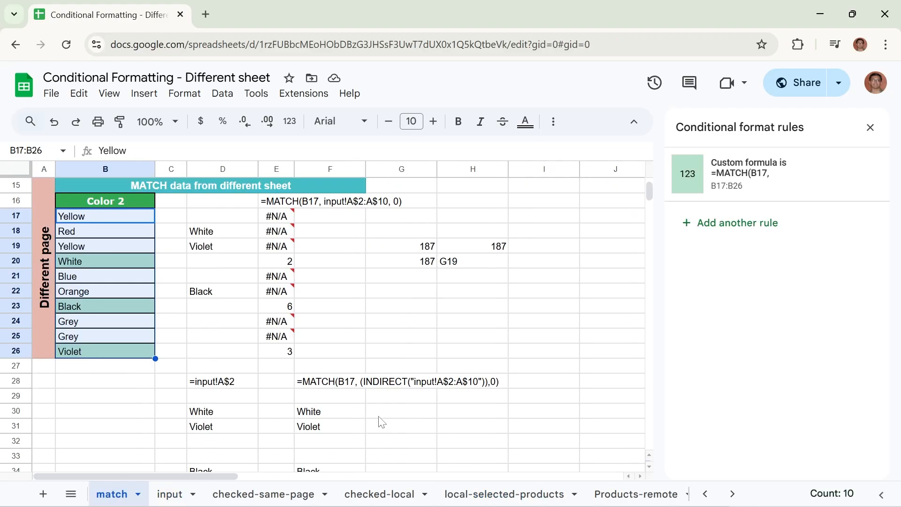
{"action": "left_click", "coordinate": [173, 494]}
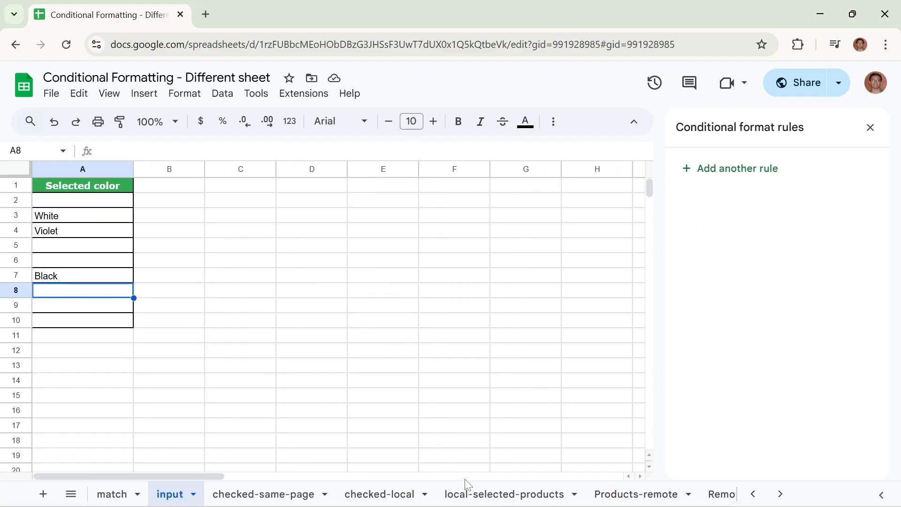
{"action": "left_click", "coordinate": [469, 495]}
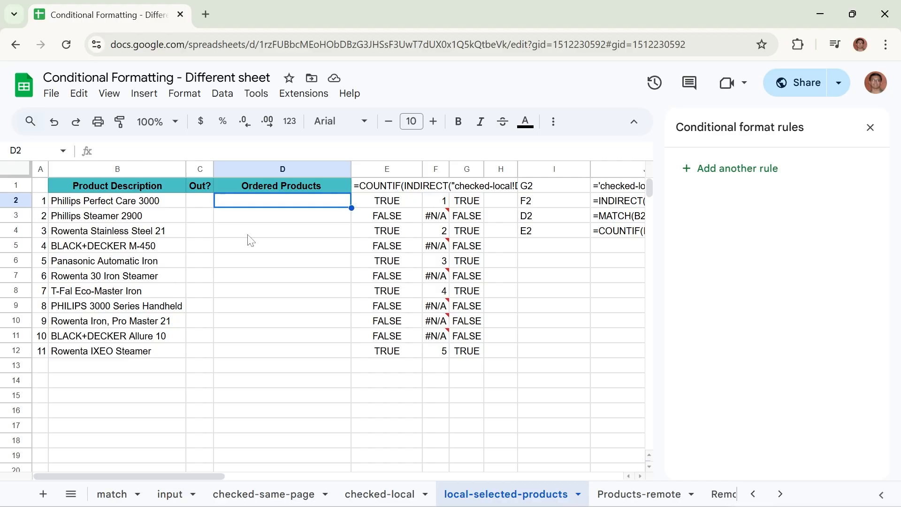
Enter the formula =MATCH(B2, (INDIRECT("'checked-local'!D2:D")),0) in D2 of local-selected-products
{"action": "type", "text": "="}
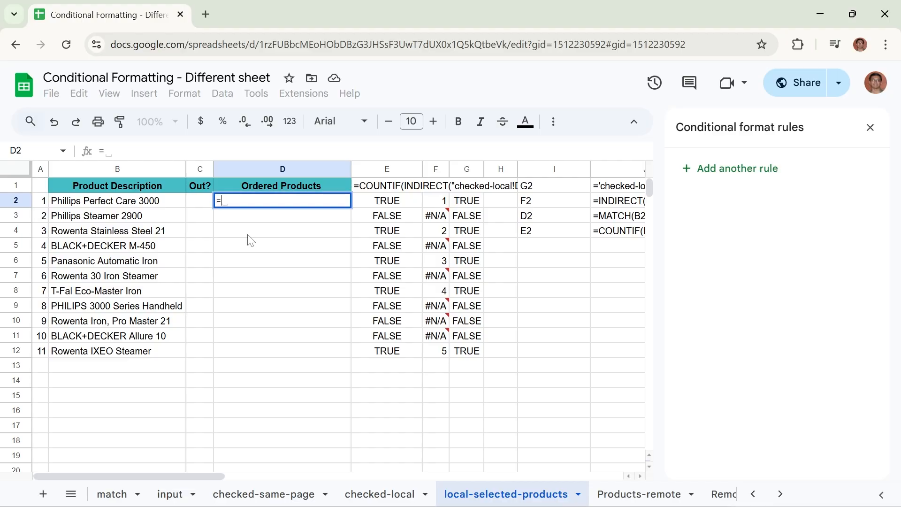
{"action": "type", "text": "MAT"}
{"action": "type", "text": "C"}
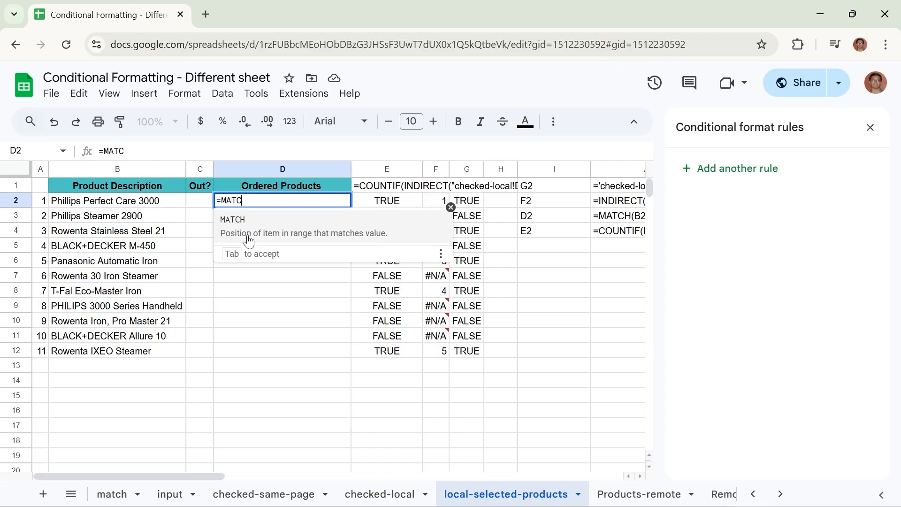
{"action": "type", "text": "H("}
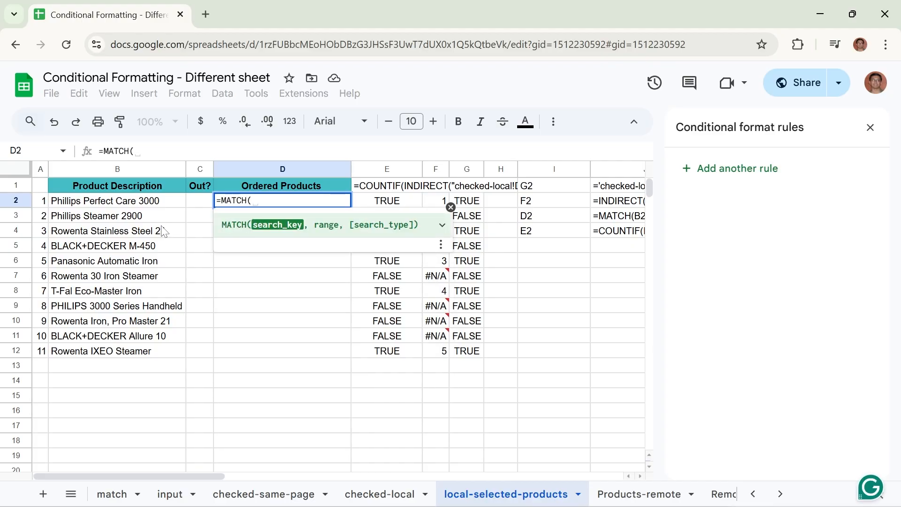
{"action": "left_click", "coordinate": [119, 204]}
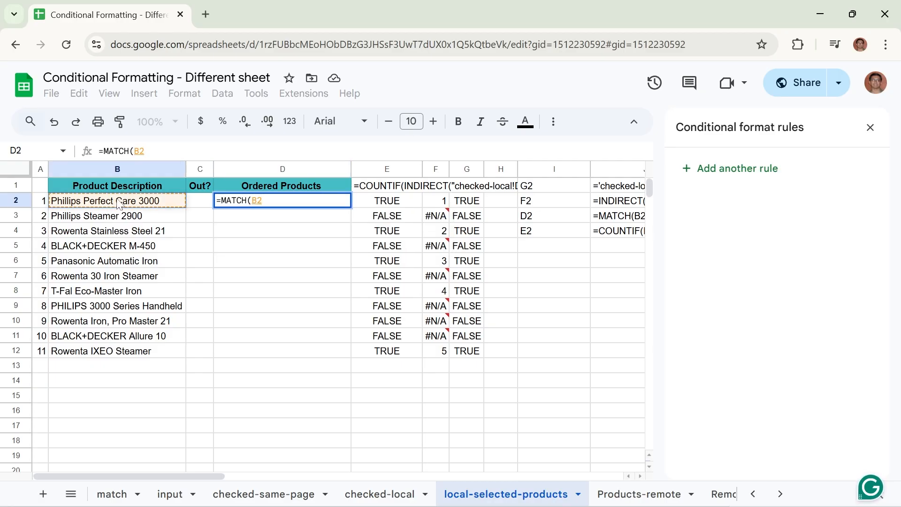
{"action": "type", "text": ","}
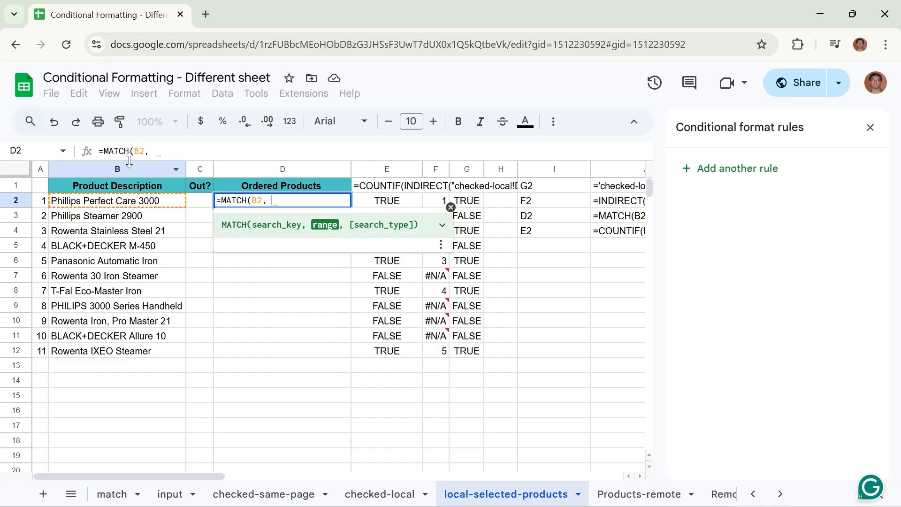
{"action": "left_click", "coordinate": [365, 494]}
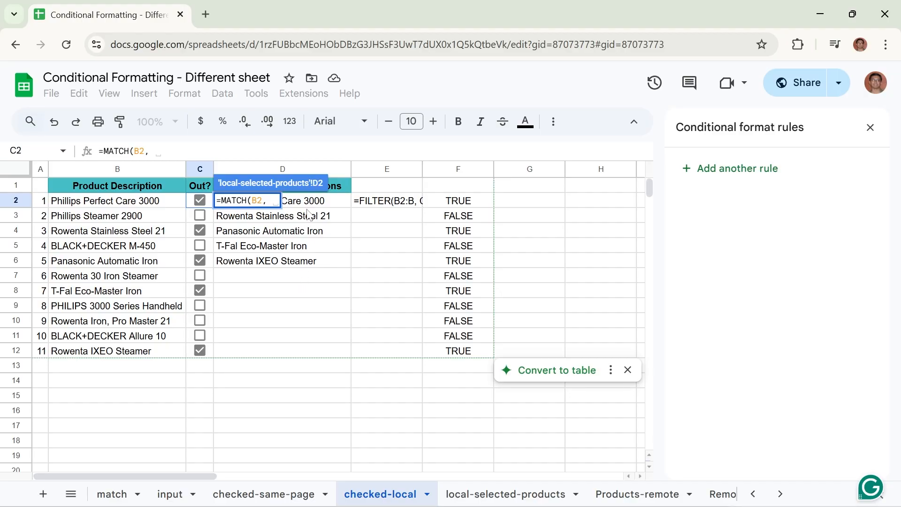
{"action": "left_click", "coordinate": [481, 493]}
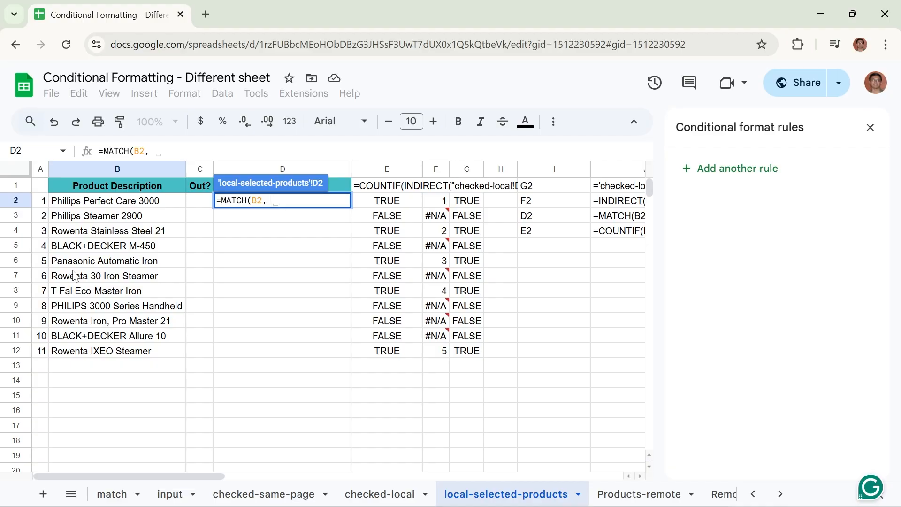
{"action": "type", "text": "("}
{"action": "key", "text": "Left"}
{"action": "key", "text": "BackSpace"}
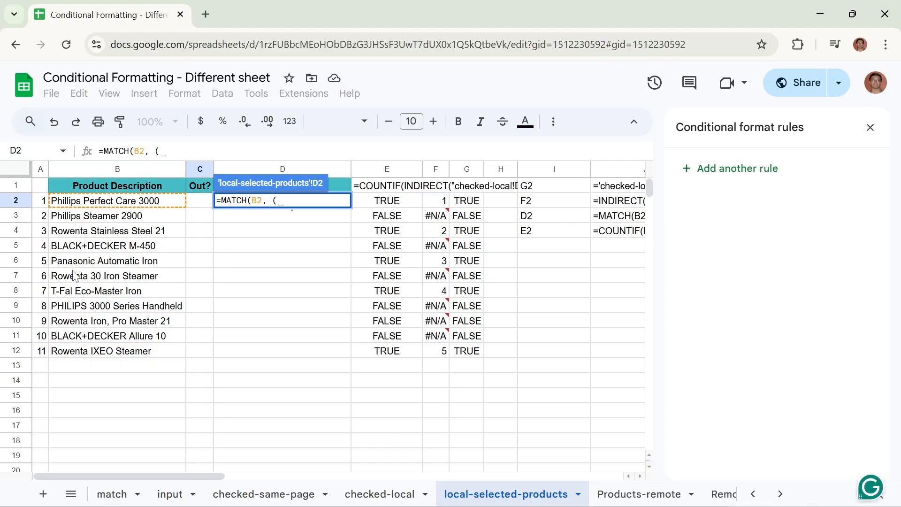
{"action": "type", "text": "INDIREC"}
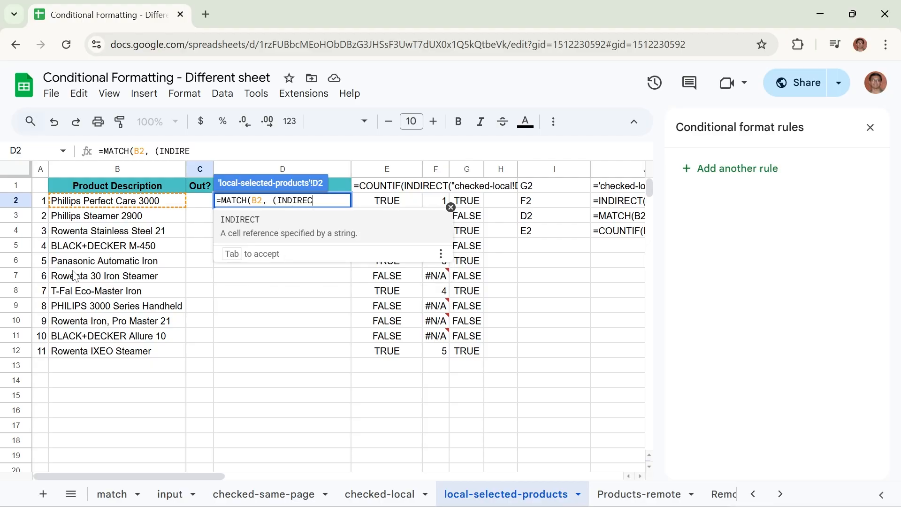
{"action": "type", "text": "T("}
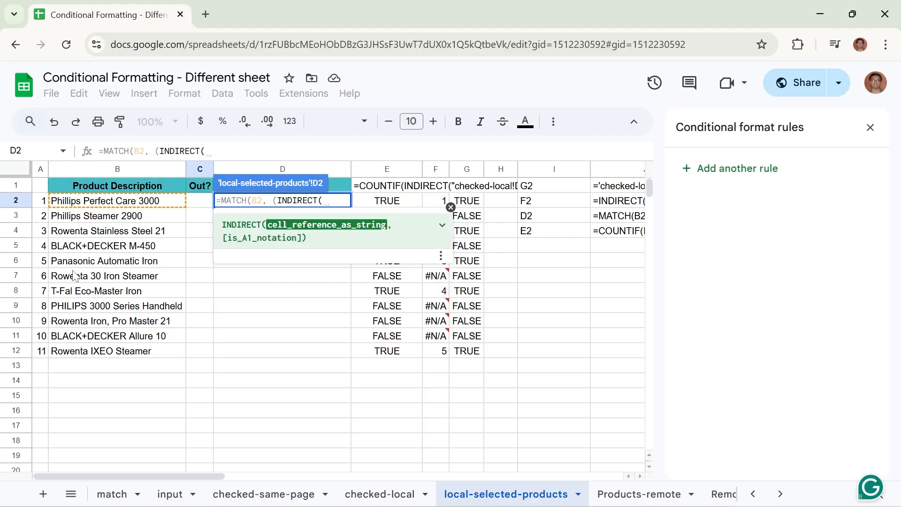
{"action": "type", "text": "\""}
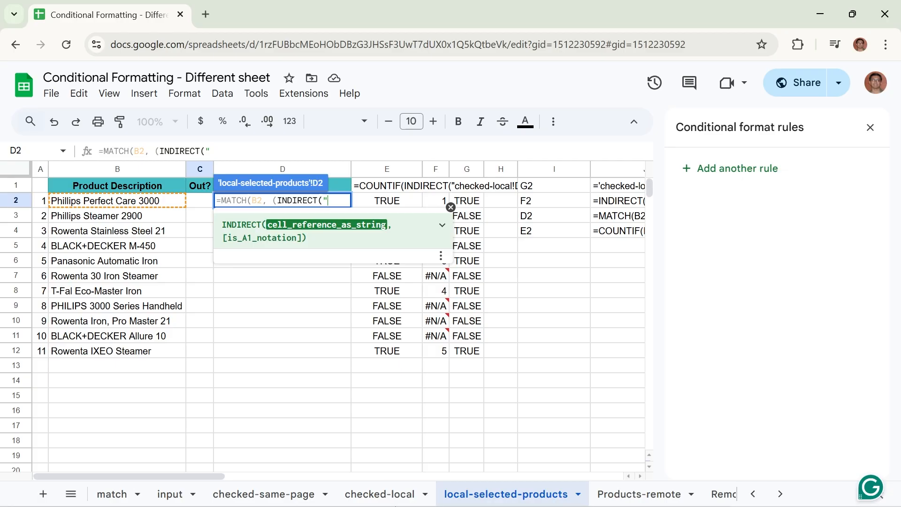
{"action": "mouse_move", "coordinate": [342, 465]}
{"action": "type", "text": "'checked"}
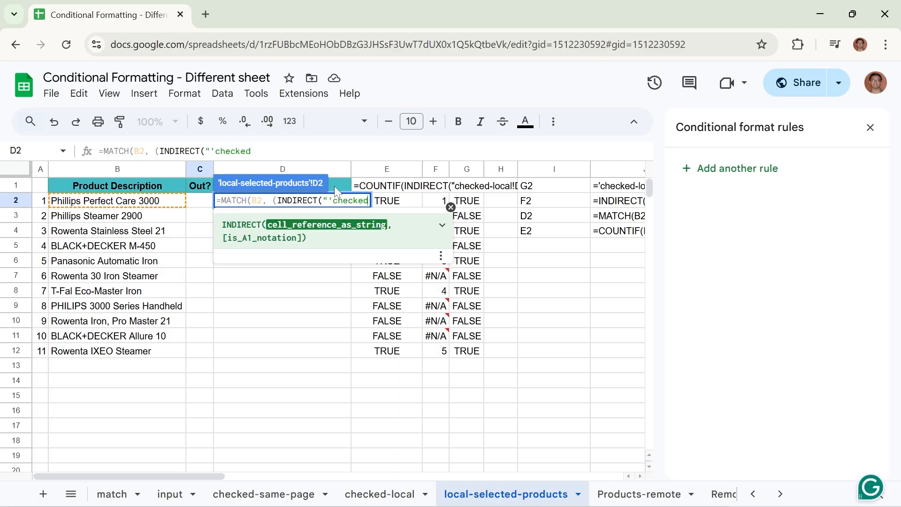
{"action": "type", "text": "-local"}
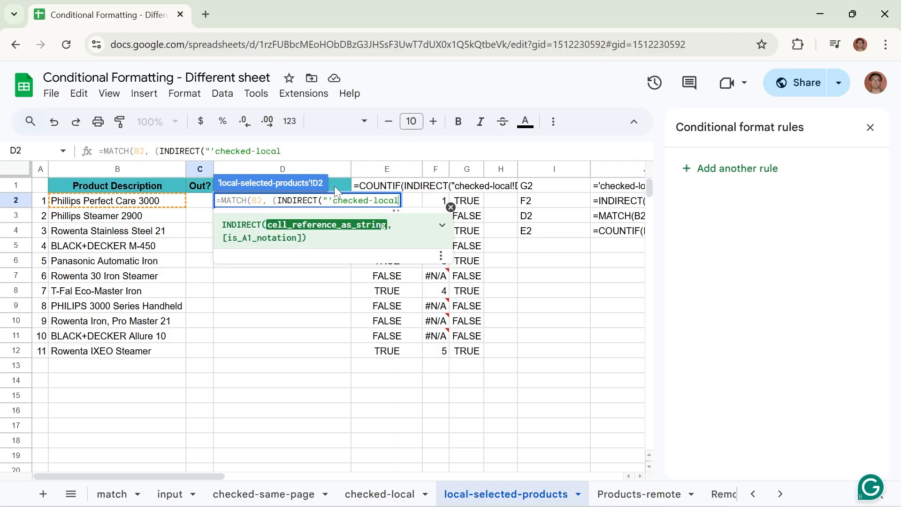
{"action": "type", "text": "'!D2"}
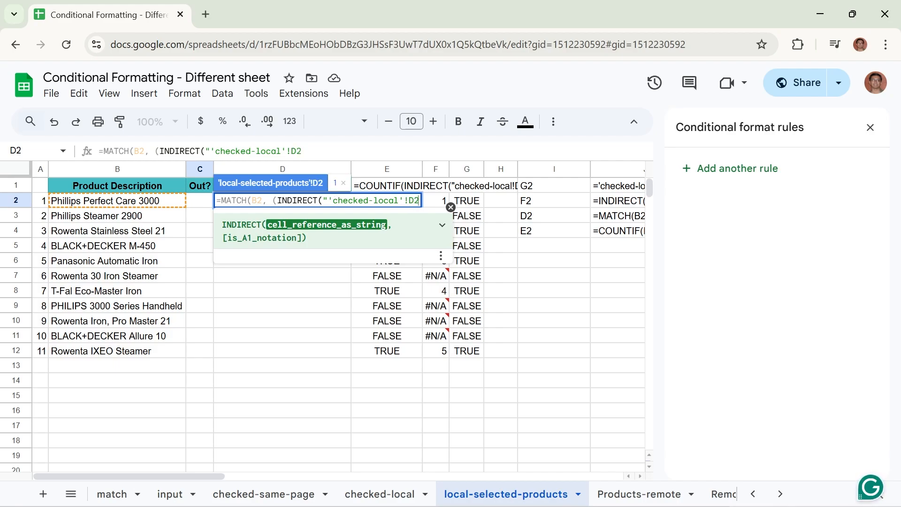
{"action": "type", "text": ":D\")"}
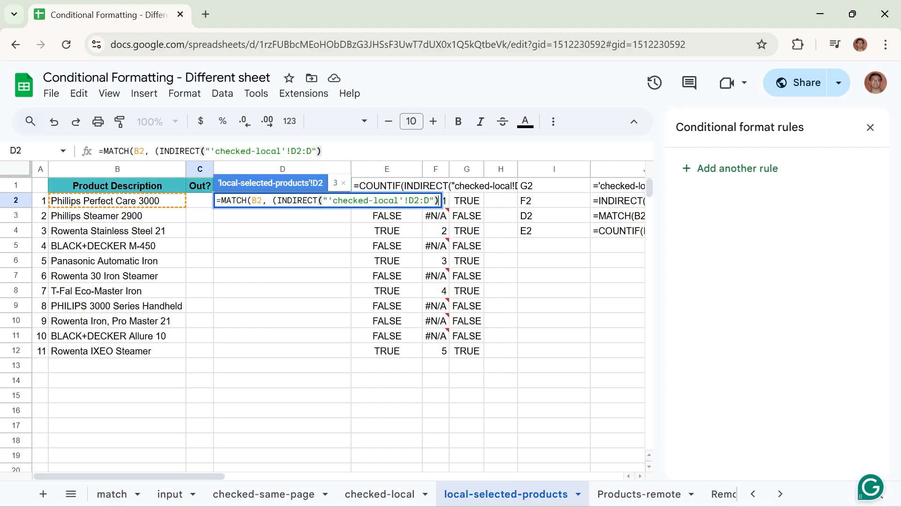
{"action": "type", "text": ")"}
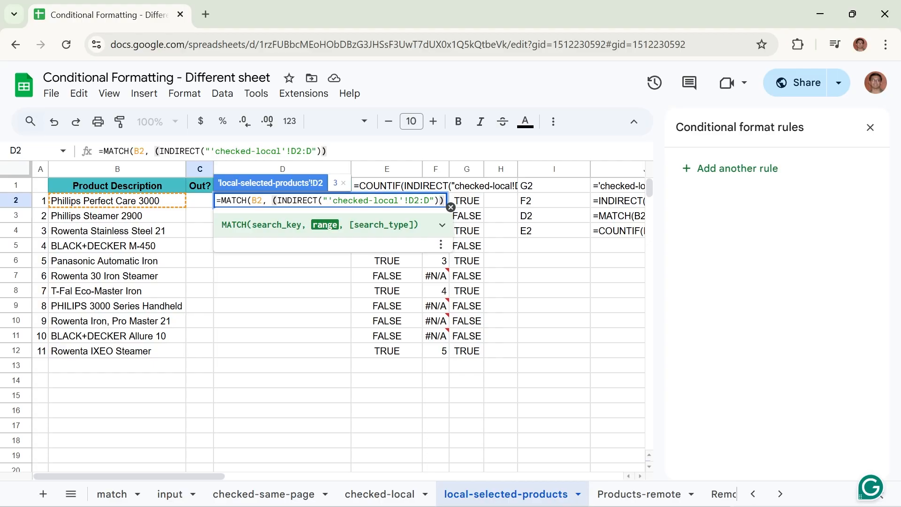
{"action": "type", "text": ",0"}
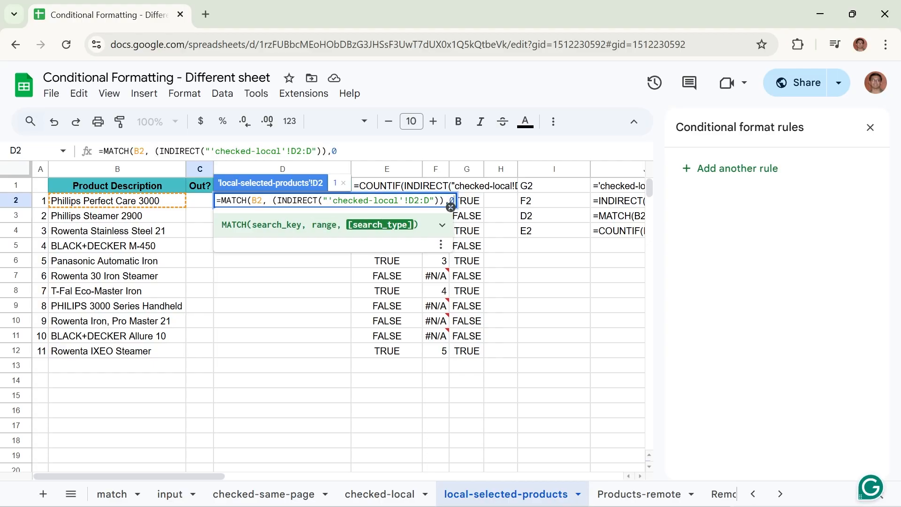
{"action": "type", "text": ")"}
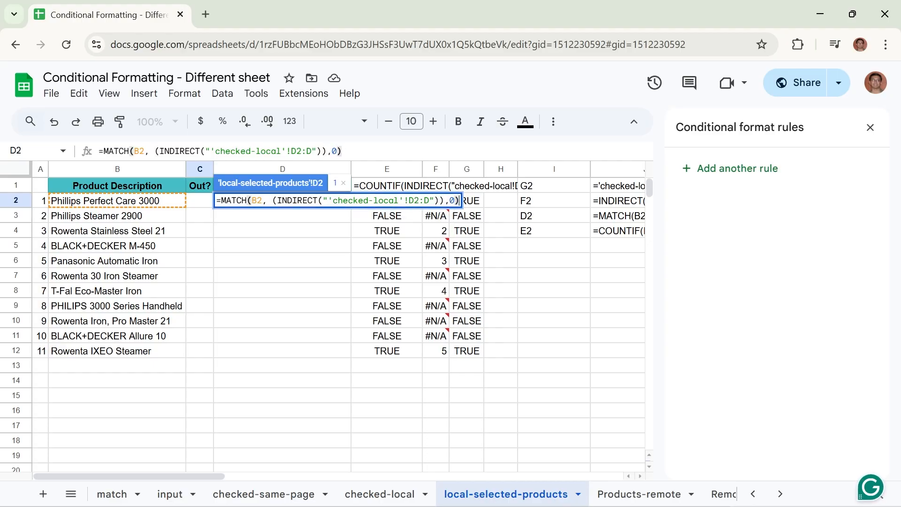
{"action": "key", "text": "Return"}
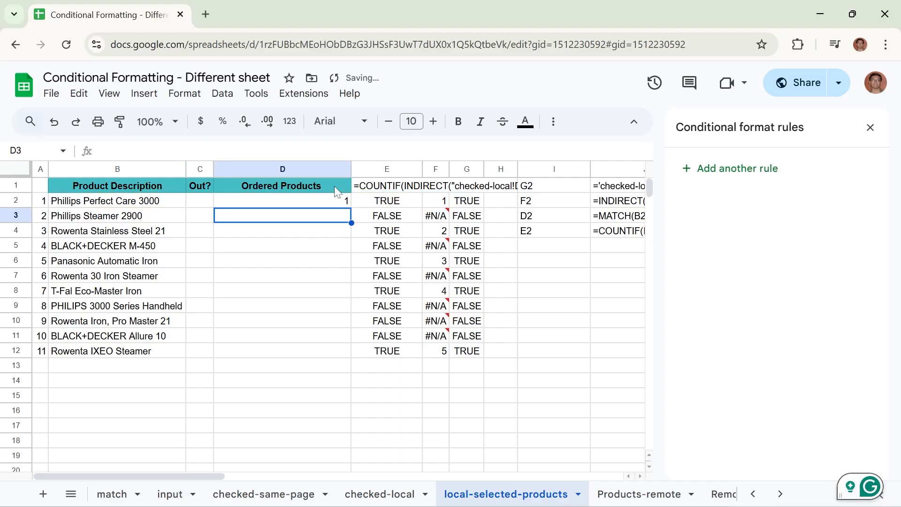
{"action": "left_click", "coordinate": [323, 203]}
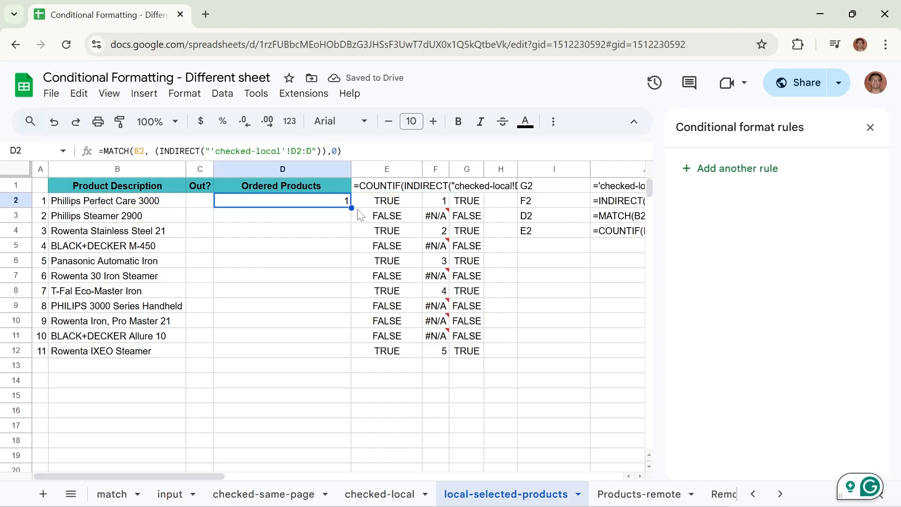
Fill the MATCH formula from D2 down to D12 on local-selected-products and compare the results with the ticked products on checked-local
{"action": "left_click_drag", "start_coordinate": [350, 208], "coordinate": [334, 358]}
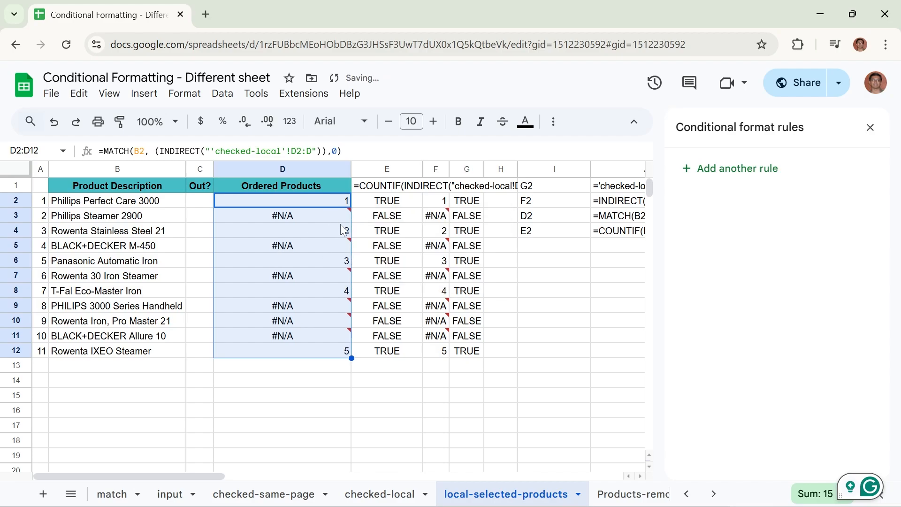
{"action": "left_click", "coordinate": [334, 237]}
{"action": "left_click", "coordinate": [320, 291]}
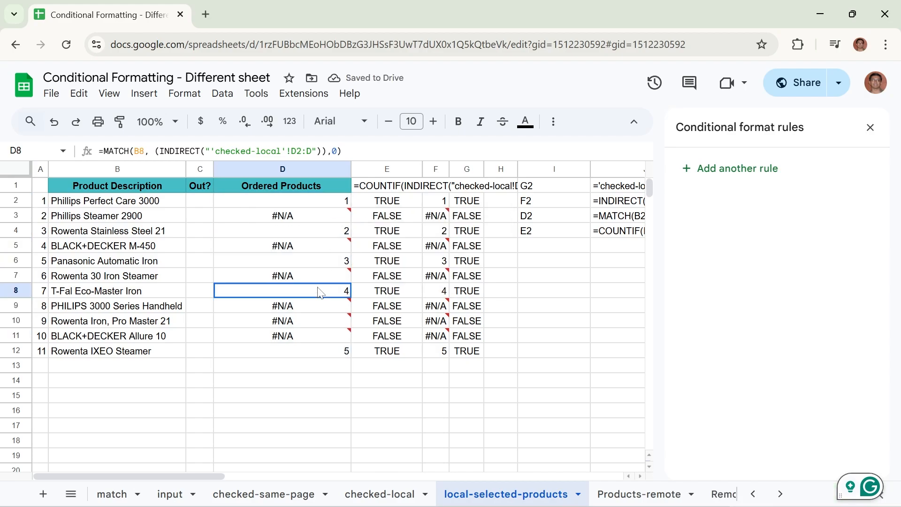
{"action": "left_click", "coordinate": [330, 353]}
{"action": "left_click", "coordinate": [329, 265]}
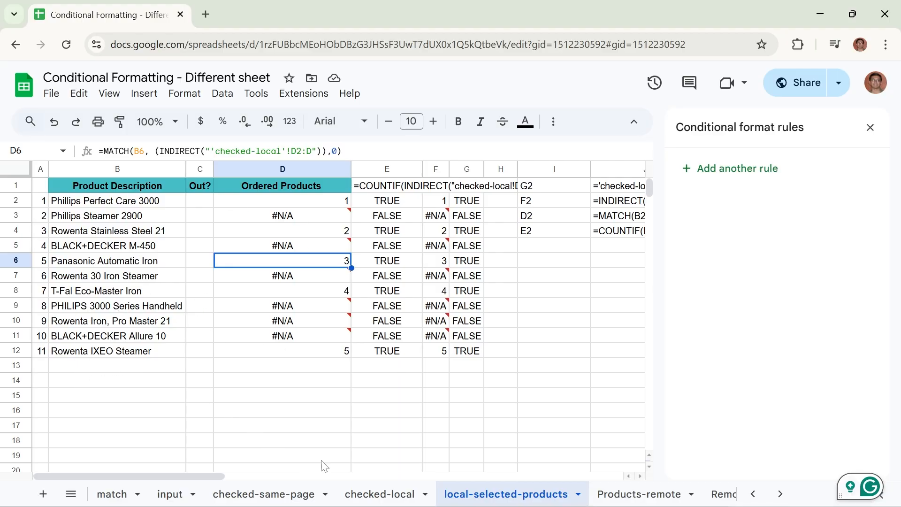
{"action": "left_click", "coordinate": [357, 494]}
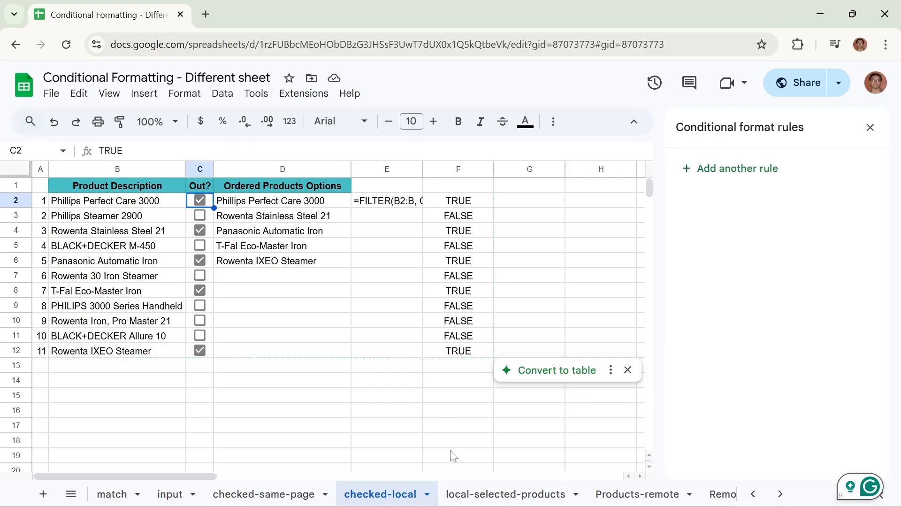
{"action": "left_click", "coordinate": [488, 495]}
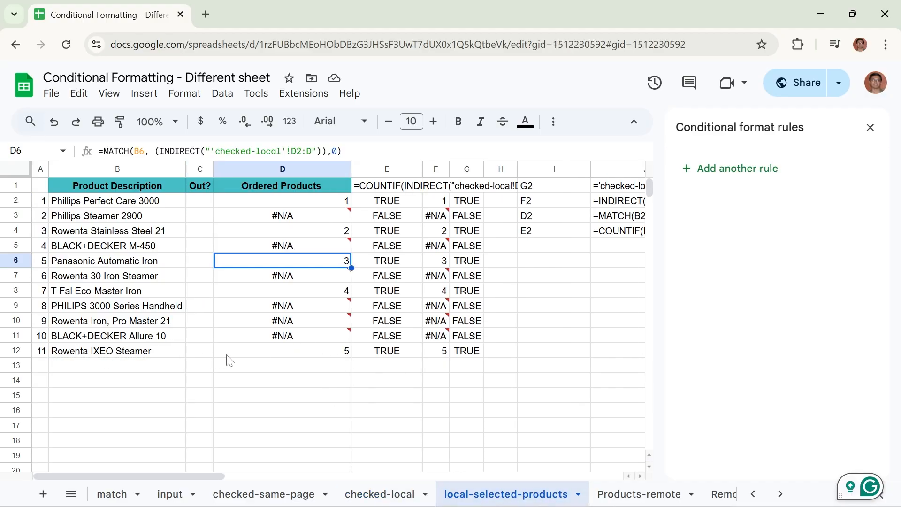
Copy the MATCH formula text from D2 and delete the existing =C2 conditional format rule on B2:B12
{"action": "left_click", "coordinate": [288, 202]}
{"action": "left_click_drag", "start_coordinate": [342, 151], "coordinate": [95, 164]}
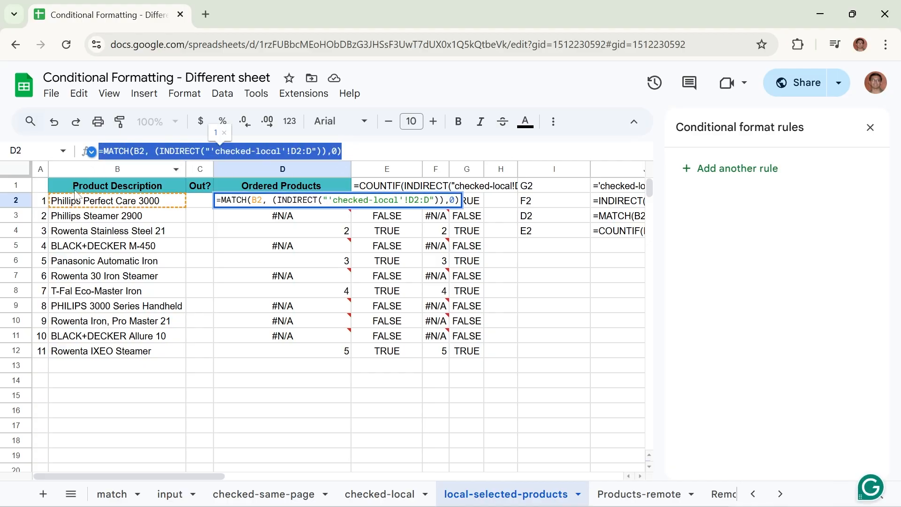
{"action": "left_click_drag", "start_coordinate": [107, 205], "coordinate": [101, 353]}
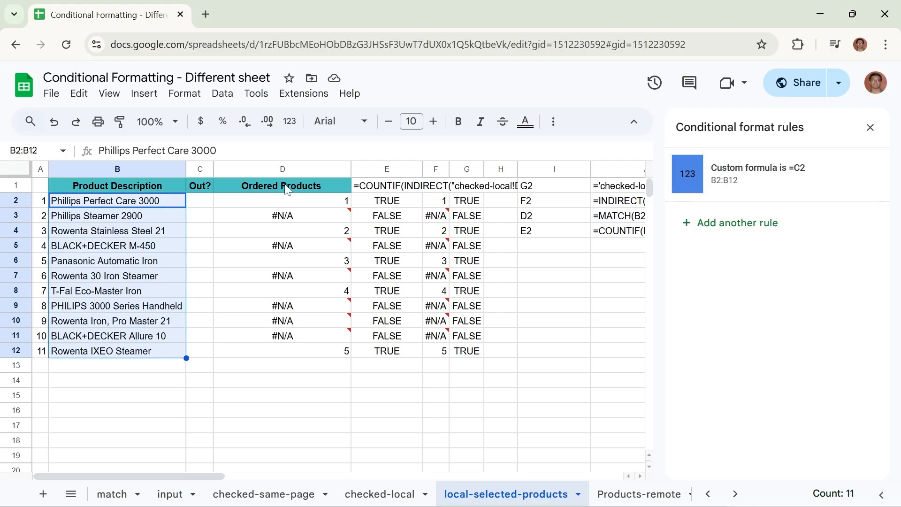
{"action": "left_click", "coordinate": [850, 177]}
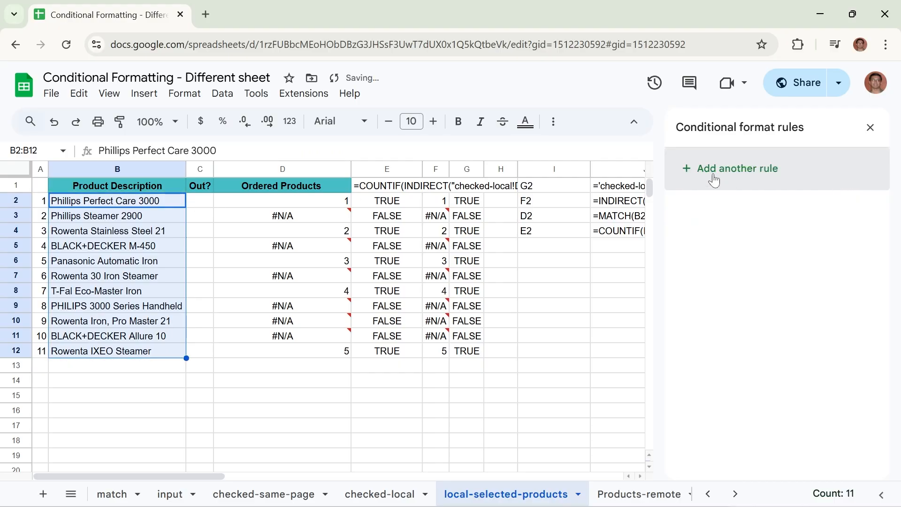
Add a conditional format rule to B2:B12 with the custom formula =MATCH(B2, (INDIRECT("'checked-local'!D2:D")),0) and the default style
{"action": "left_click", "coordinate": [714, 172]}
{"action": "left_click", "coordinate": [745, 324]}
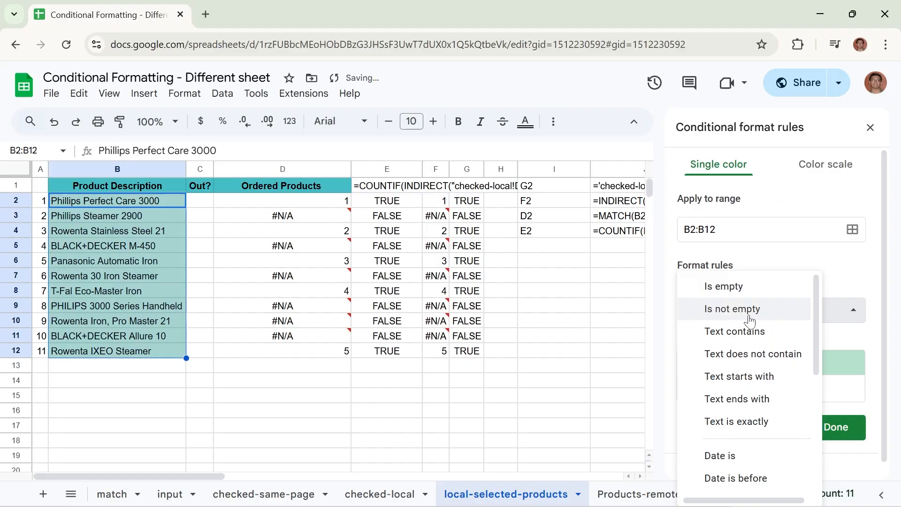
{"action": "scroll", "coordinate": [742, 432], "scroll_direction": "down", "scroll_amount": 5}
{"action": "left_click", "coordinate": [746, 479]}
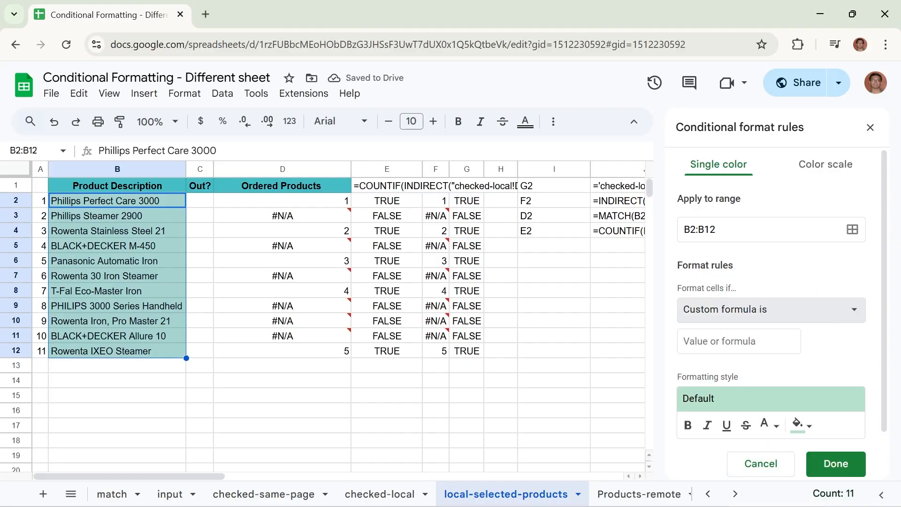
{"action": "type", "text": "=MATCH(B2,INDIRECT(\"checked-local!$D$2:$D\"),0)"}
{"action": "left_click", "coordinate": [836, 464]}
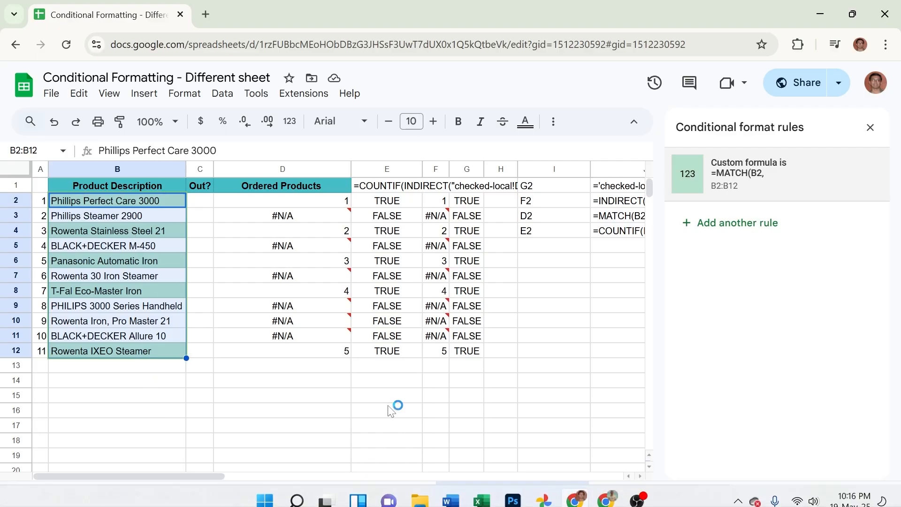
Uncheck Rowenta Stainless Steel 21, Panasonic Automatic Iron and T-Fal Eco-Master Iron on checked-local, and check the highlighting on local-selected-products
{"action": "left_click", "coordinate": [381, 494]}
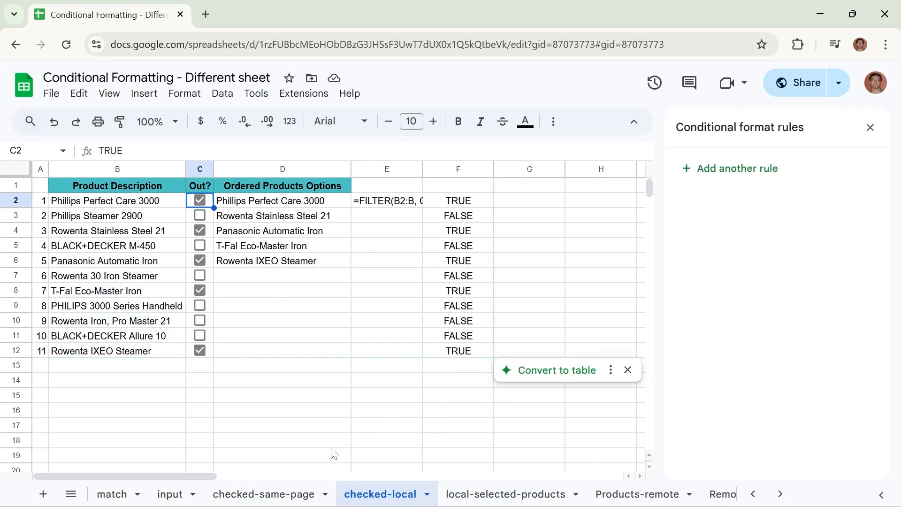
{"action": "left_click", "coordinate": [200, 230]}
{"action": "left_click", "coordinate": [199, 261]}
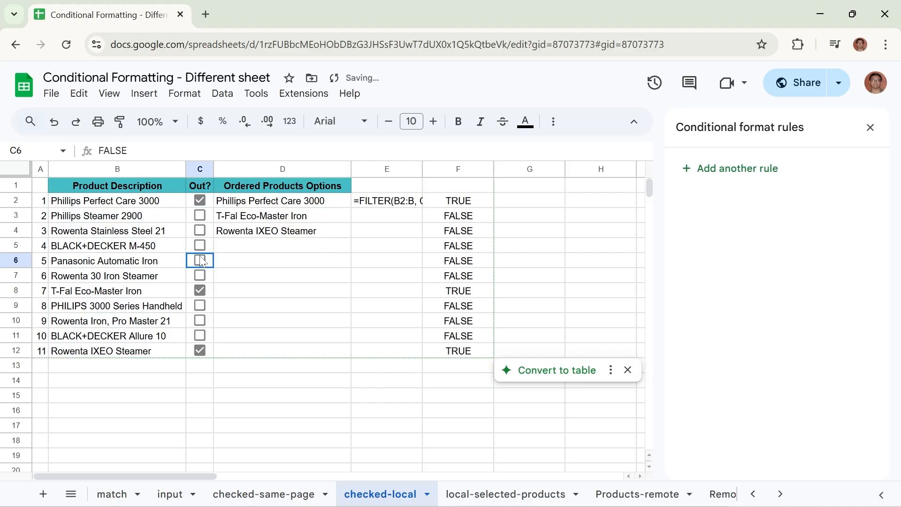
{"action": "left_click", "coordinate": [200, 291]}
{"action": "left_click", "coordinate": [506, 493]}
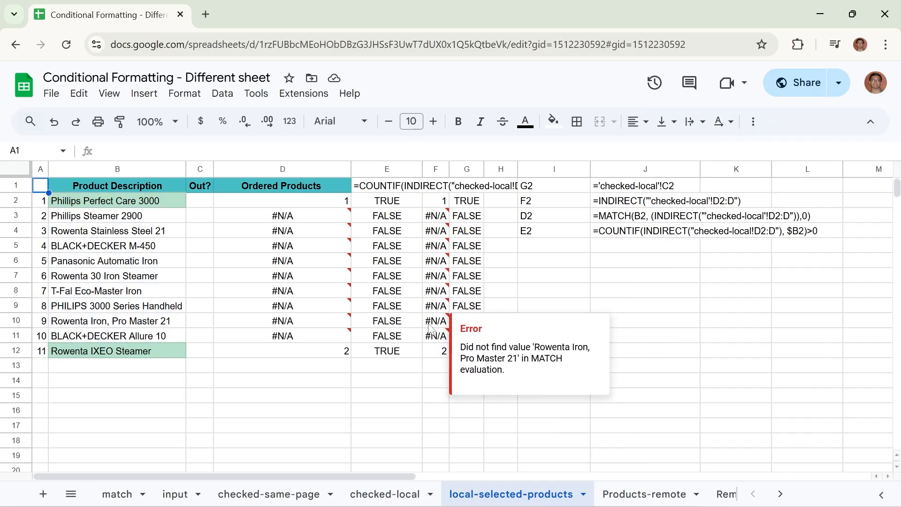
{"action": "left_click", "coordinate": [657, 446]}
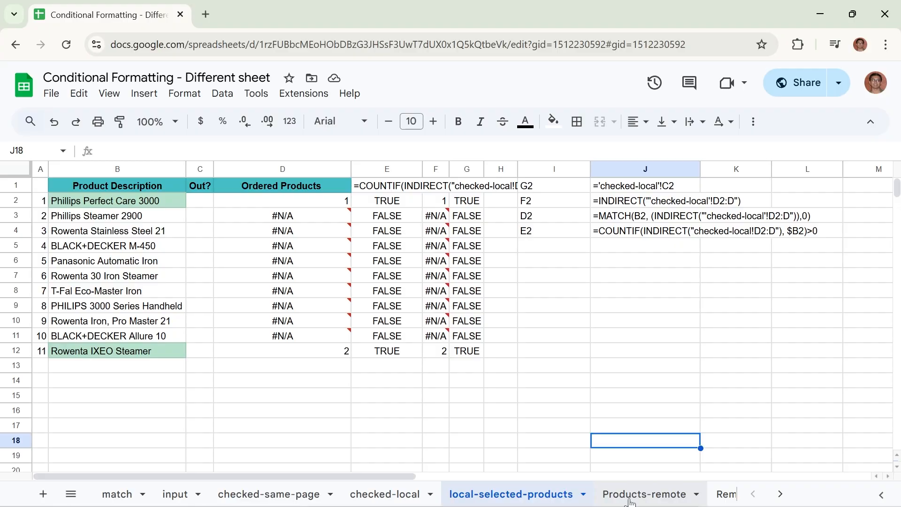
View the Products-remote sheet, and tick Rowenta IXEO Steamer and T-Fal Eco-Master Iron in the separate Option Description spreadsheet
{"action": "left_click", "coordinate": [643, 494]}
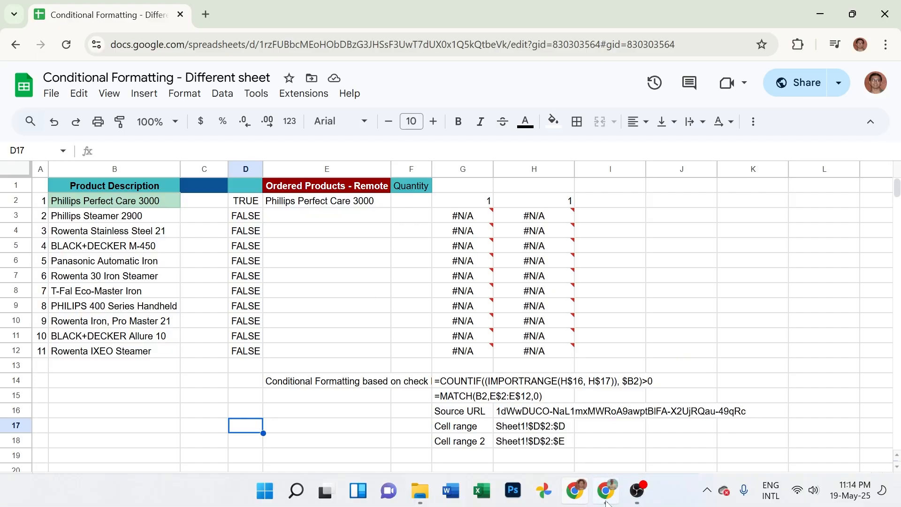
{"action": "left_click", "coordinate": [605, 503]}
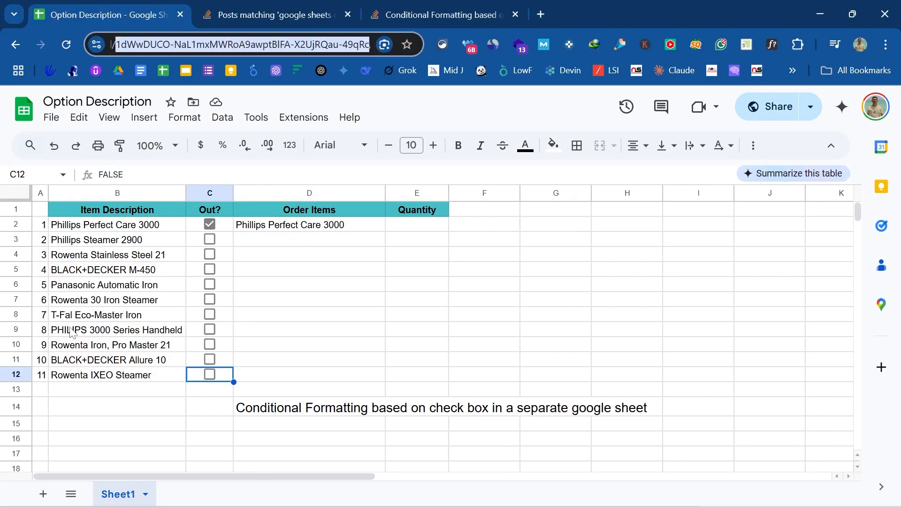
{"action": "left_click", "coordinate": [269, 317]}
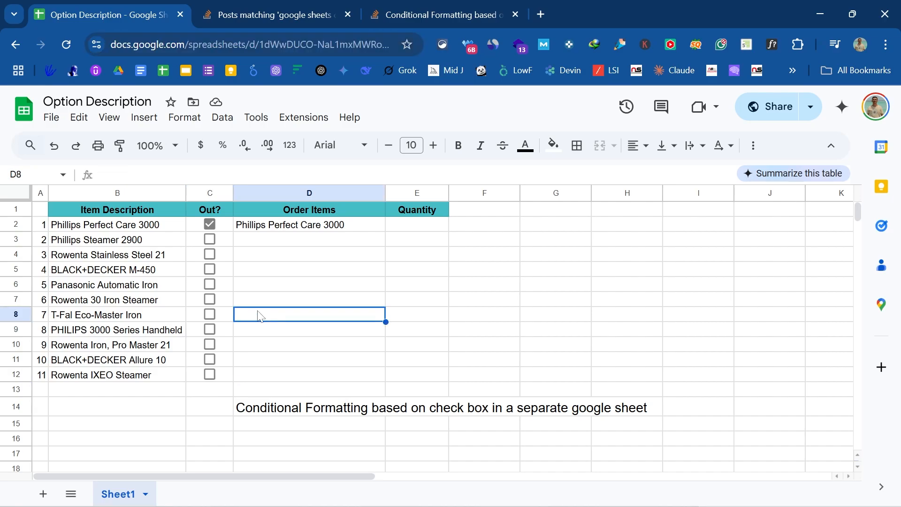
{"action": "left_click", "coordinate": [210, 374]}
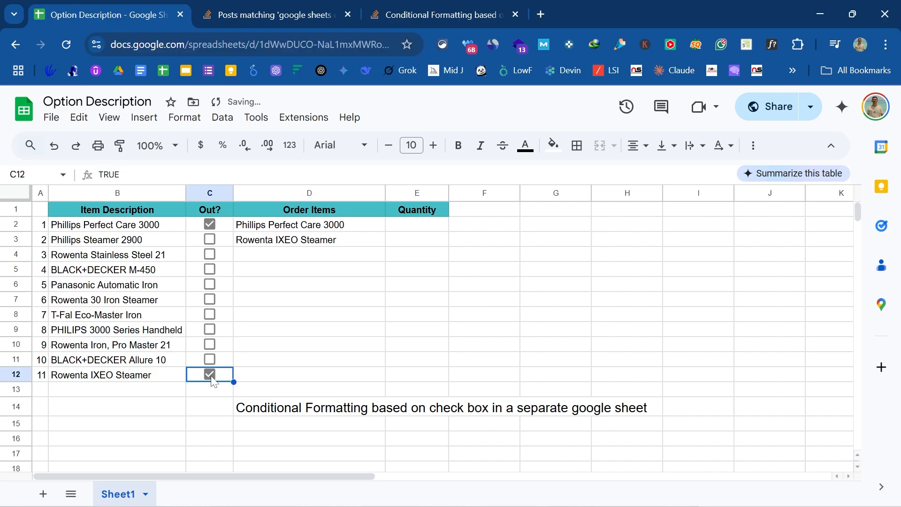
{"action": "left_click", "coordinate": [210, 315]}
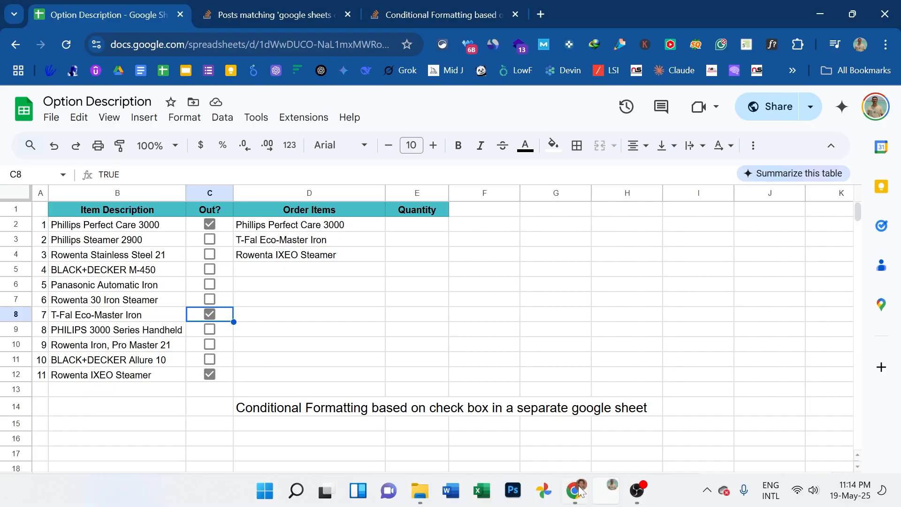
Return to Products-remote and examine which products in B2:B12 are highlighted
{"action": "left_click", "coordinate": [577, 492]}
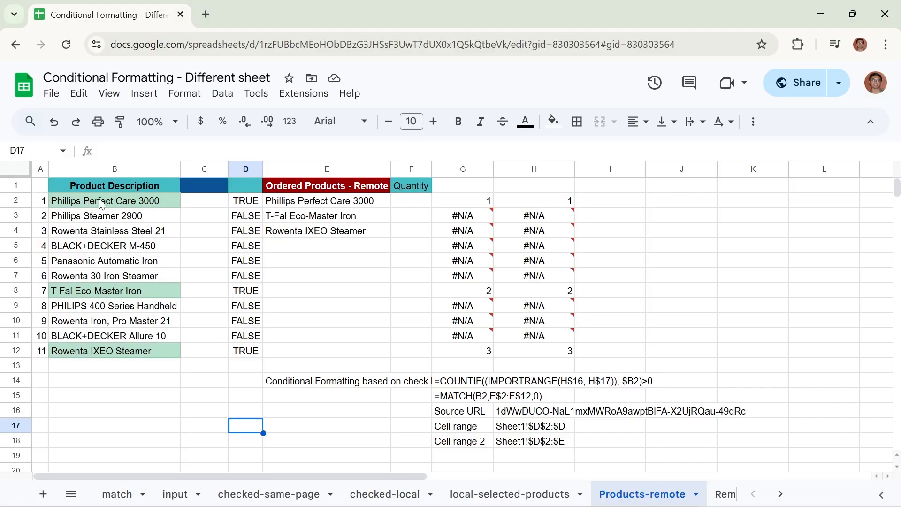
{"action": "left_click", "coordinate": [128, 202]}
{"action": "left_click_drag", "start_coordinate": [127, 202], "coordinate": [133, 351]}
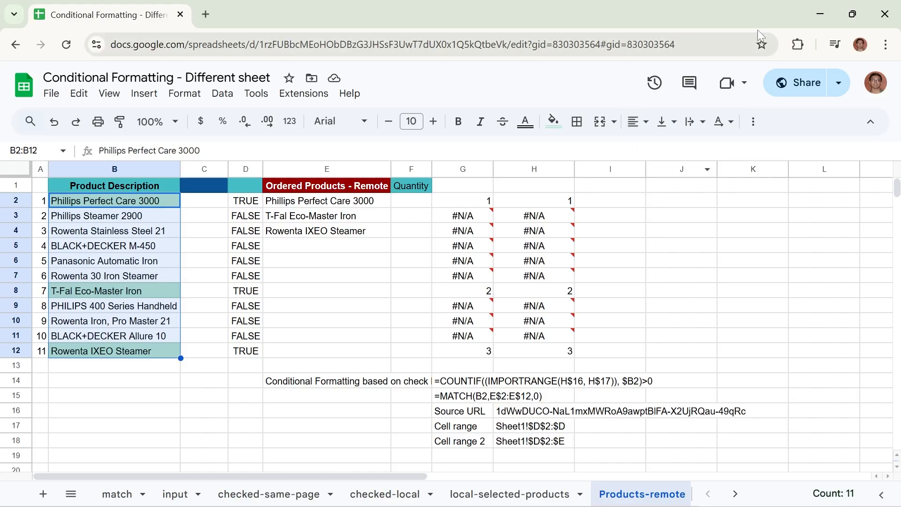
Copy all contents of Sheet1 in the Option Description spreadsheet into a new blank spreadsheet
{"action": "left_click", "coordinate": [820, 14]}
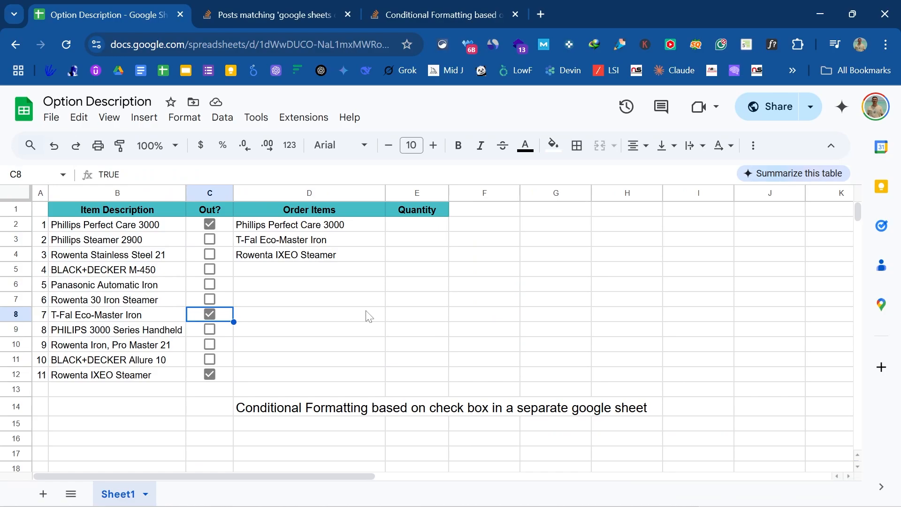
{"action": "left_click", "coordinate": [37, 193]}
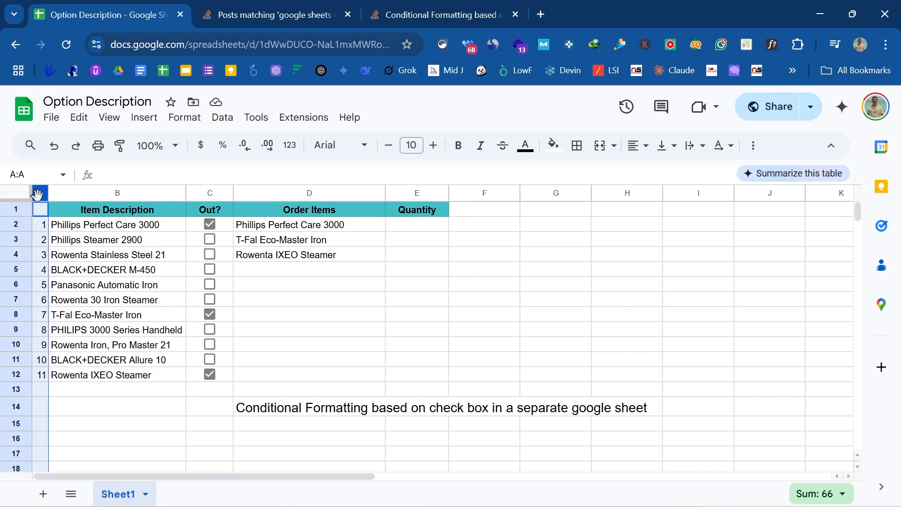
{"action": "left_click", "coordinate": [16, 199]}
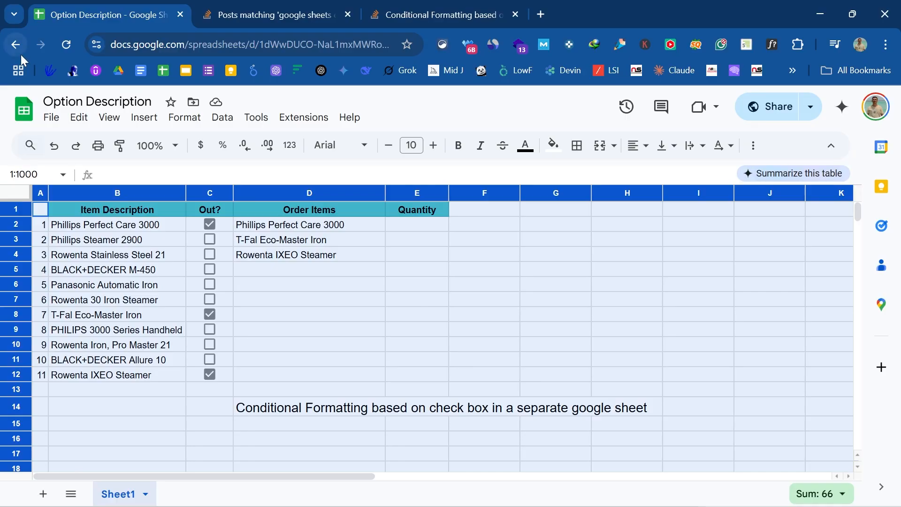
{"action": "left_click", "coordinate": [48, 120]}
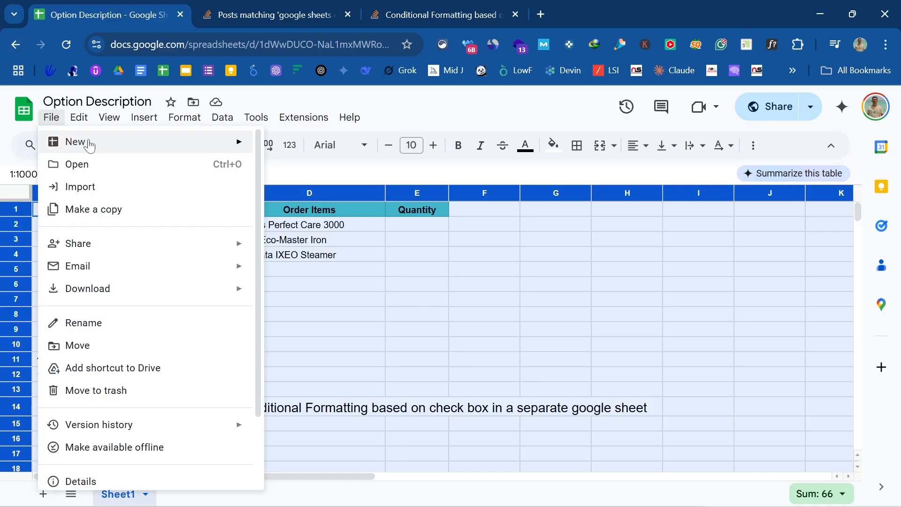
{"action": "mouse_move", "coordinate": [89, 142]}
{"action": "left_click", "coordinate": [343, 151]}
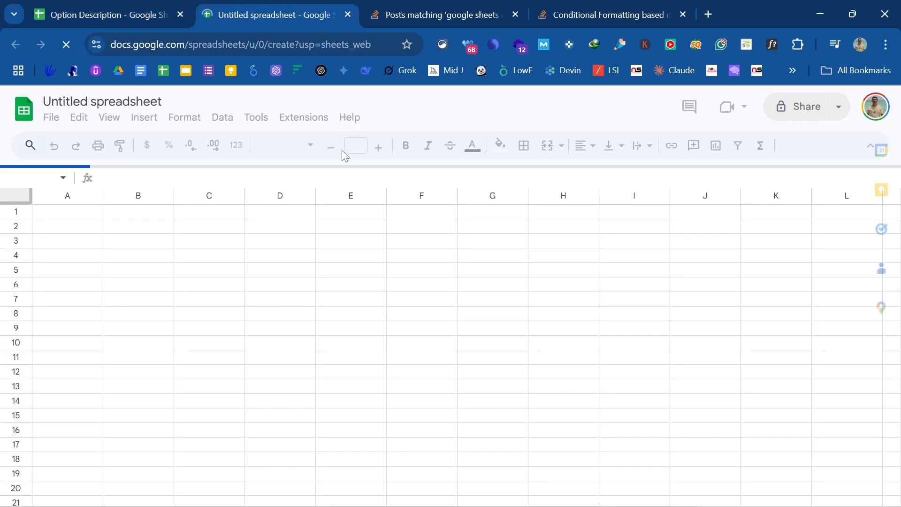
{"action": "left_click", "coordinate": [22, 198]}
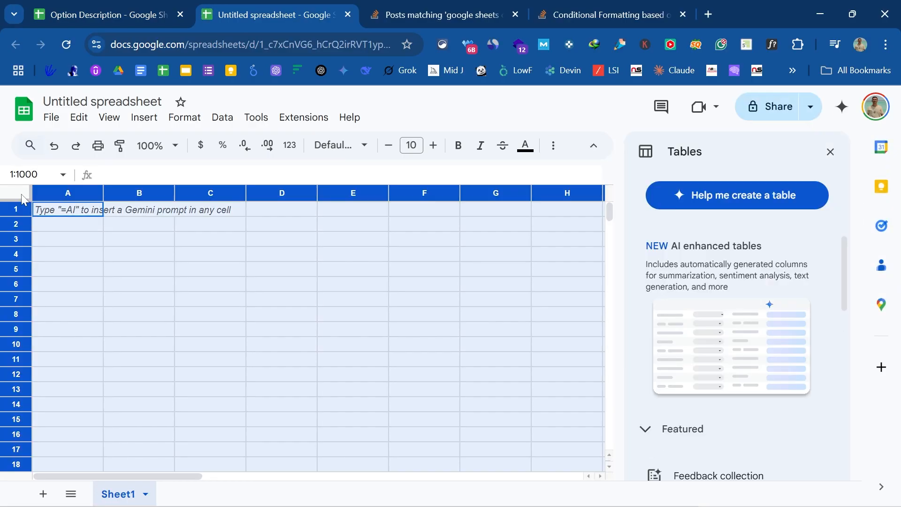
{"action": "key", "text": "ctrl+v"}
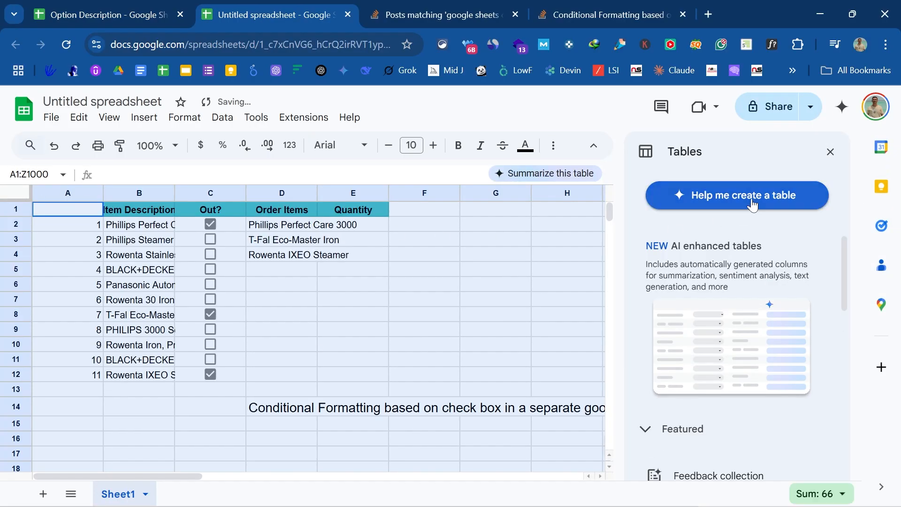
Dismiss the table suggestions and adjust the column widths, narrowing columns A and C and widening columns B and D
{"action": "left_click", "coordinate": [829, 152]}
{"action": "left_click", "coordinate": [356, 299]}
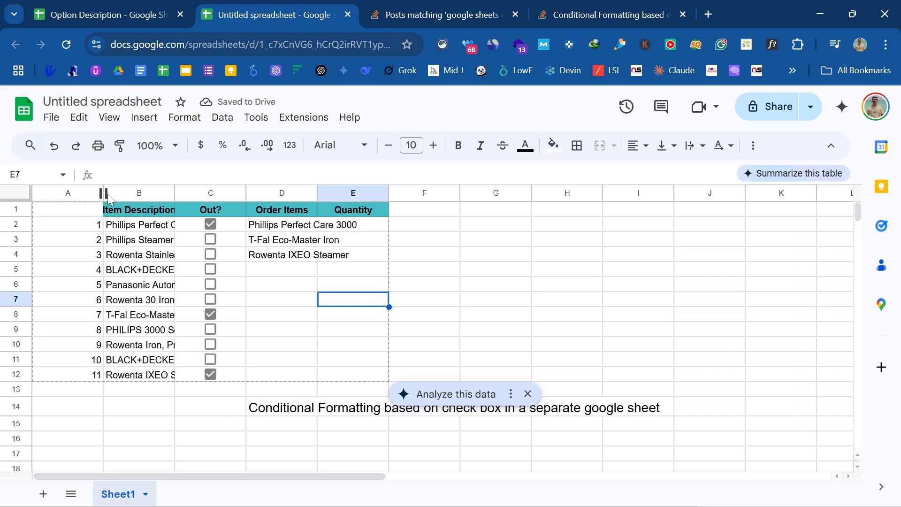
{"action": "left_click_drag", "start_coordinate": [103, 192], "coordinate": [58, 194]}
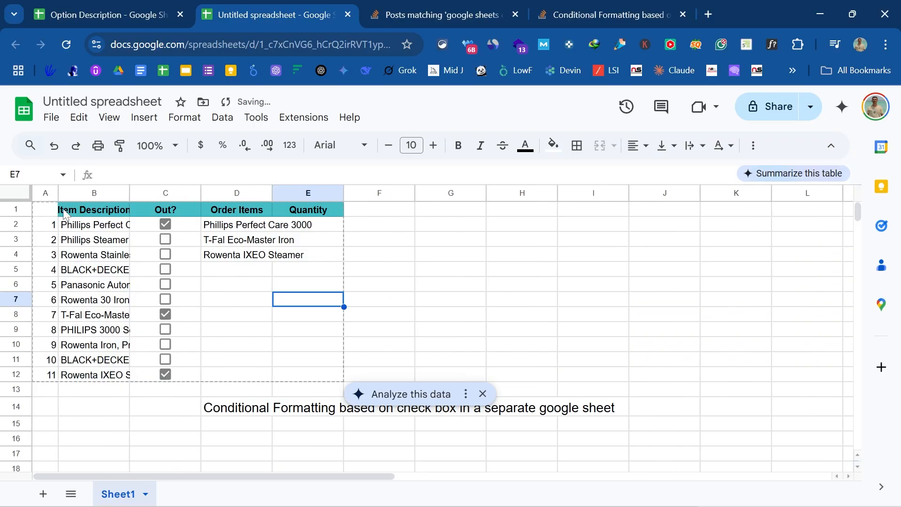
{"action": "left_click_drag", "start_coordinate": [129, 193], "coordinate": [183, 193]}
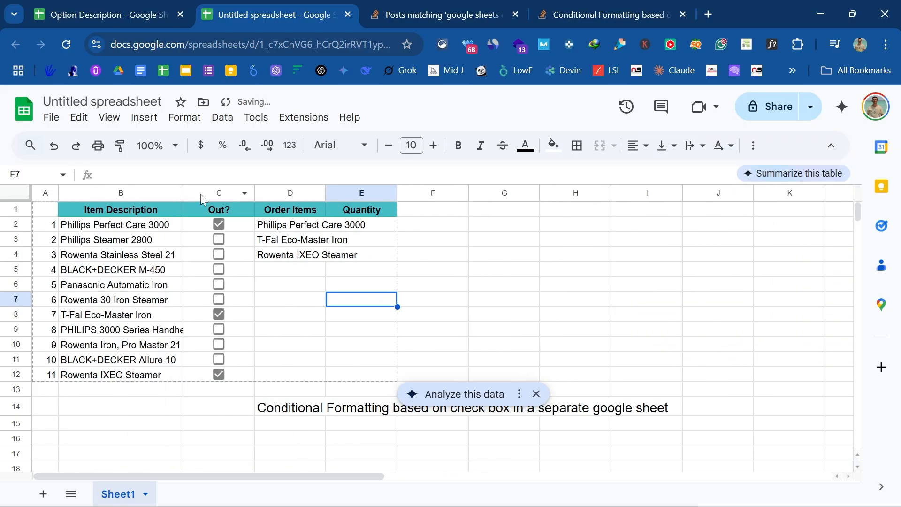
{"action": "left_click_drag", "start_coordinate": [255, 193], "coordinate": [234, 195]}
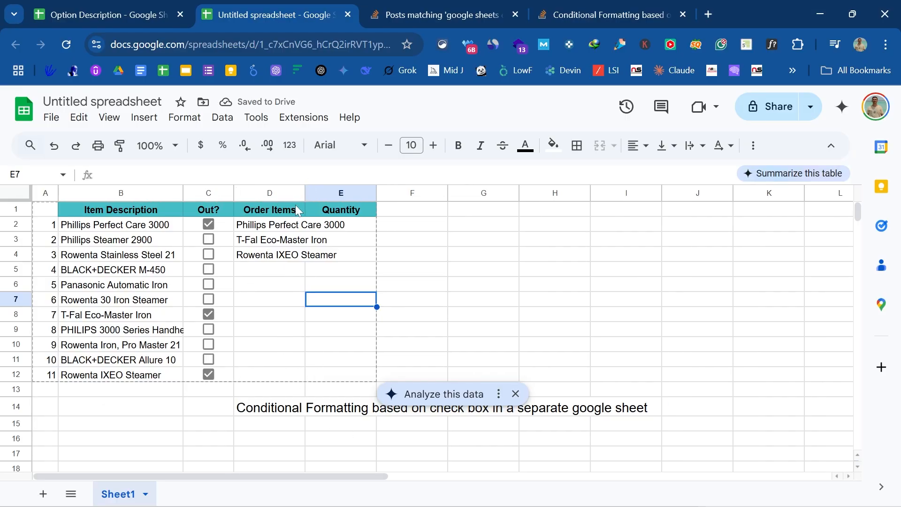
{"action": "left_click_drag", "start_coordinate": [306, 193], "coordinate": [375, 193]}
Uncheck T-Fal Eco-Master Iron, Phillips Perfect Care 3000 and Rowenta IXEO Steamer under Out? in the new spreadsheet
{"action": "left_click", "coordinate": [209, 315]}
{"action": "left_click", "coordinate": [208, 224]}
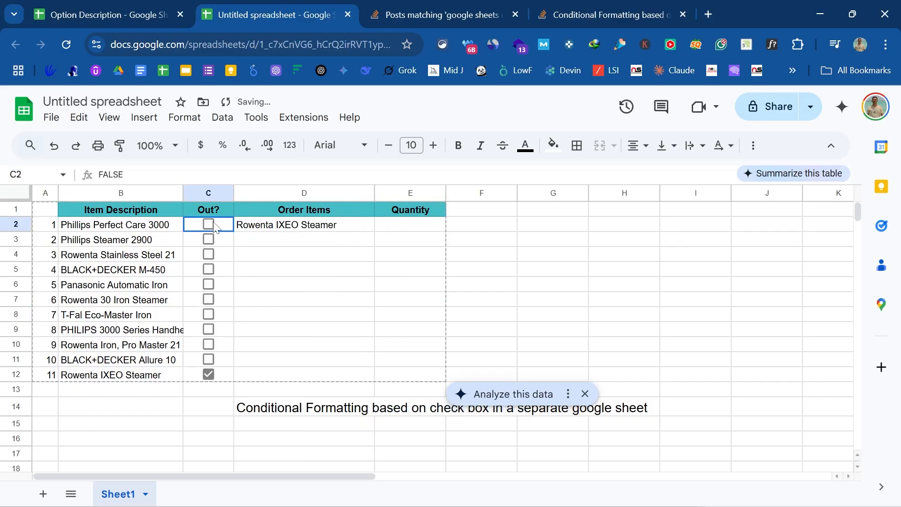
{"action": "left_click", "coordinate": [213, 377]}
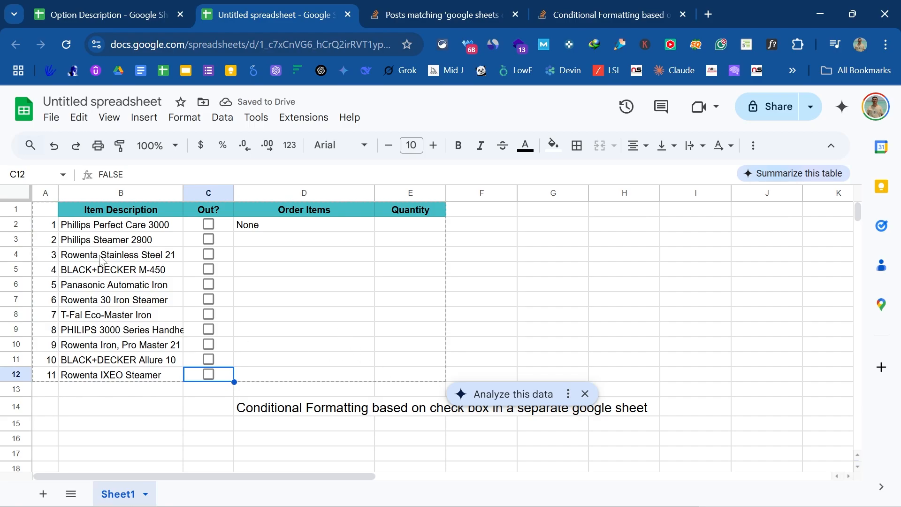
Examine the COUNTIF/IMPORTRANGE formula in G14 of Products-remote with its source ID in H16 and cell range in H17, and return to the untitled spreadsheet
{"action": "mouse_move", "coordinate": [564, 477]}
{"action": "left_click", "coordinate": [575, 490]}
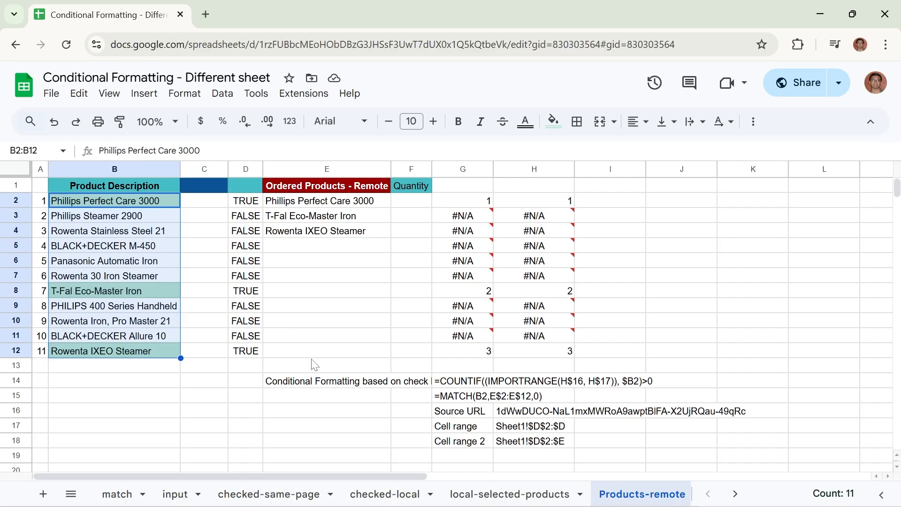
{"action": "mouse_move", "coordinate": [582, 504]}
{"action": "left_click", "coordinate": [456, 388]}
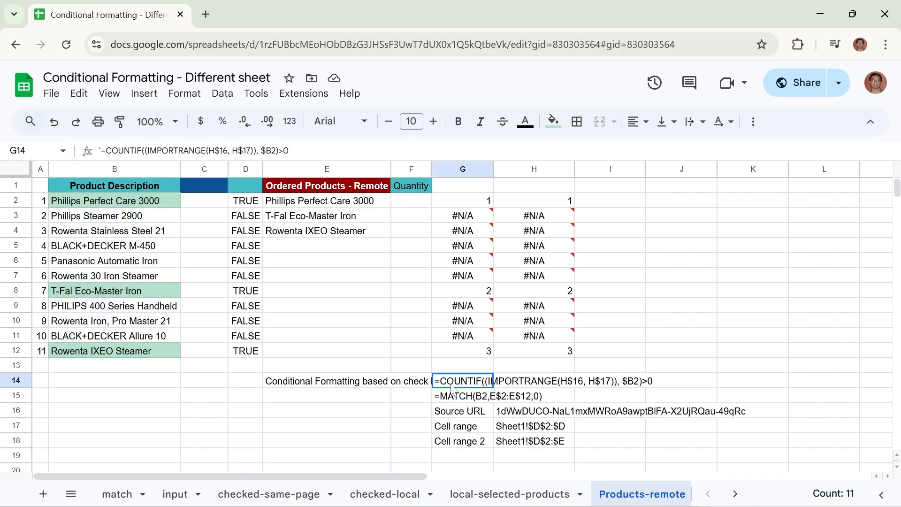
{"action": "double_click", "coordinate": [174, 150]}
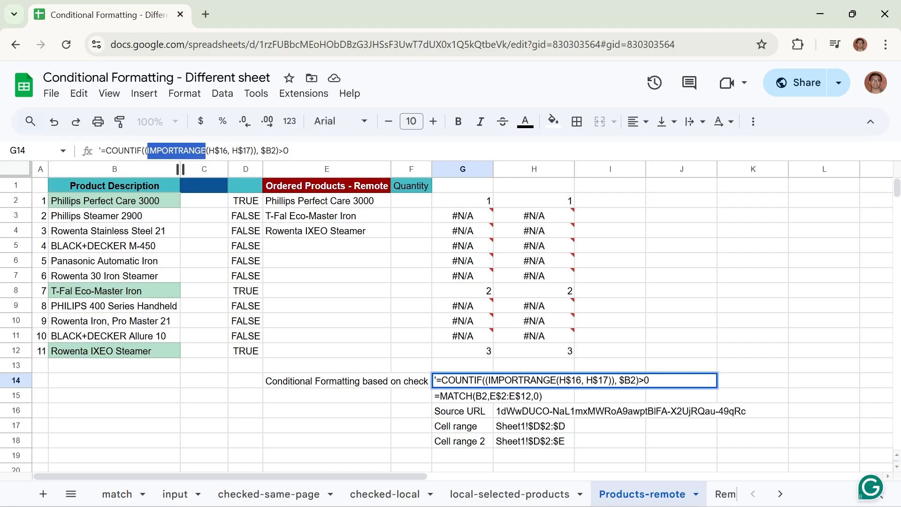
{"action": "left_click", "coordinate": [91, 387]}
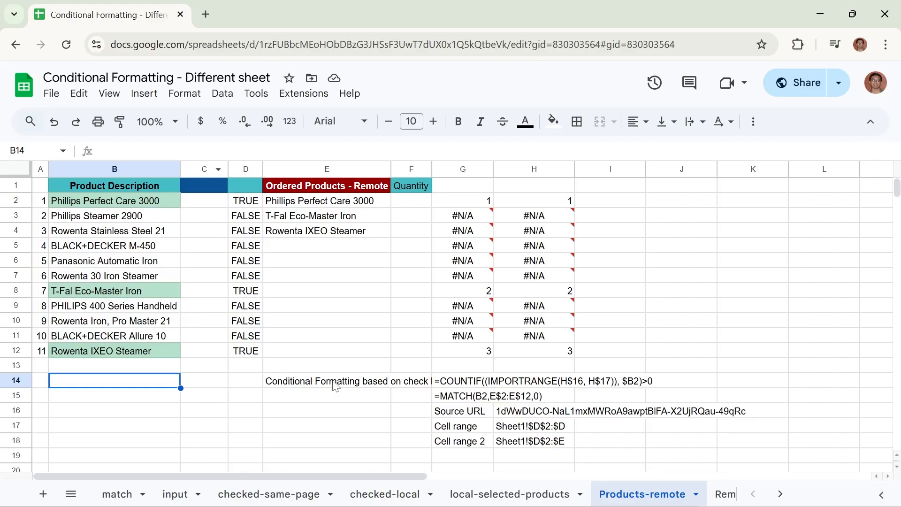
{"action": "double_click", "coordinate": [436, 390]}
{"action": "left_click_drag", "start_coordinate": [206, 150], "coordinate": [209, 151]}
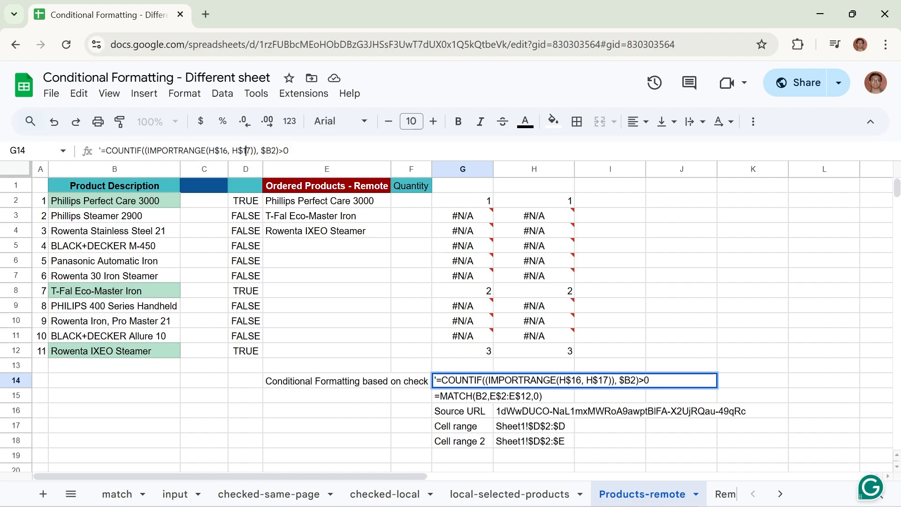
{"action": "left_click_drag", "start_coordinate": [238, 151], "coordinate": [246, 151]}
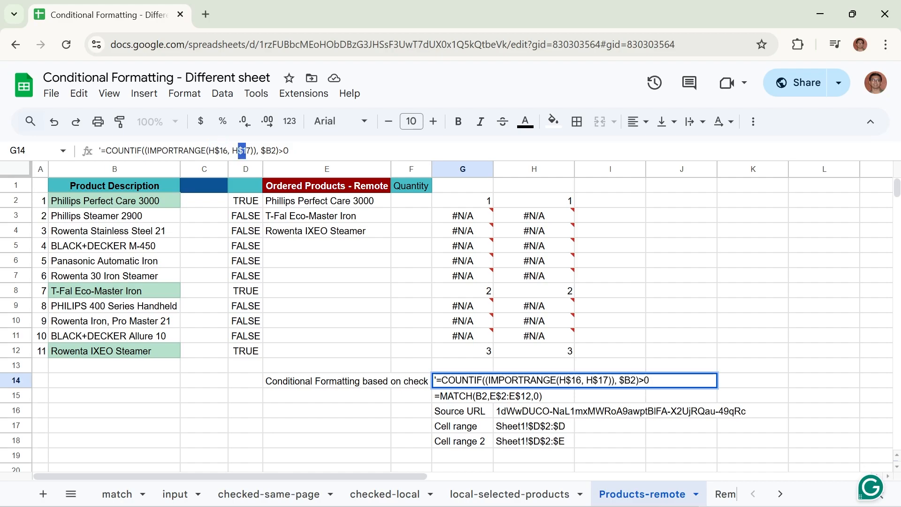
{"action": "left_click", "coordinate": [557, 412]}
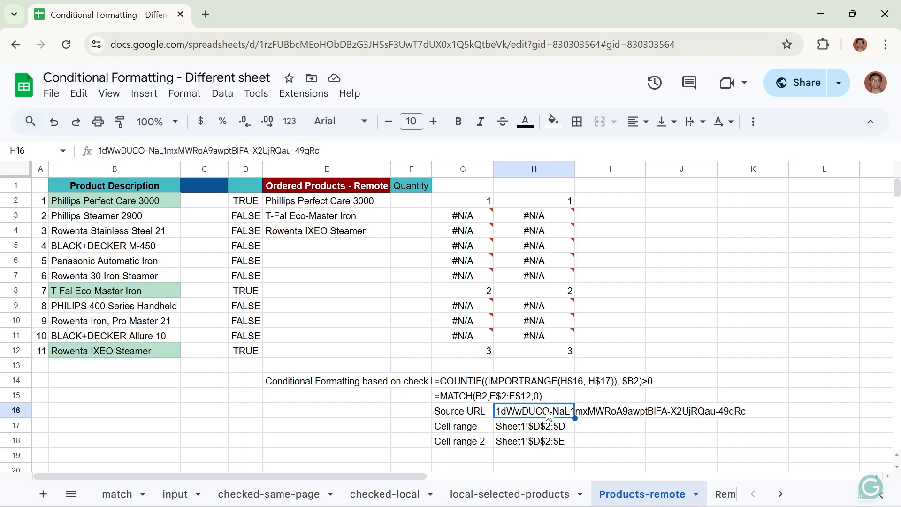
{"action": "left_click", "coordinate": [511, 428]}
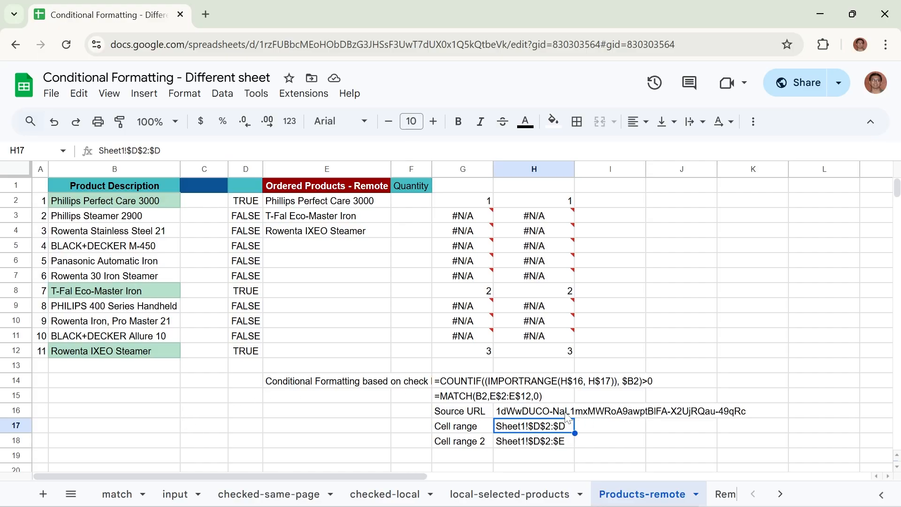
{"action": "left_click", "coordinate": [605, 492]}
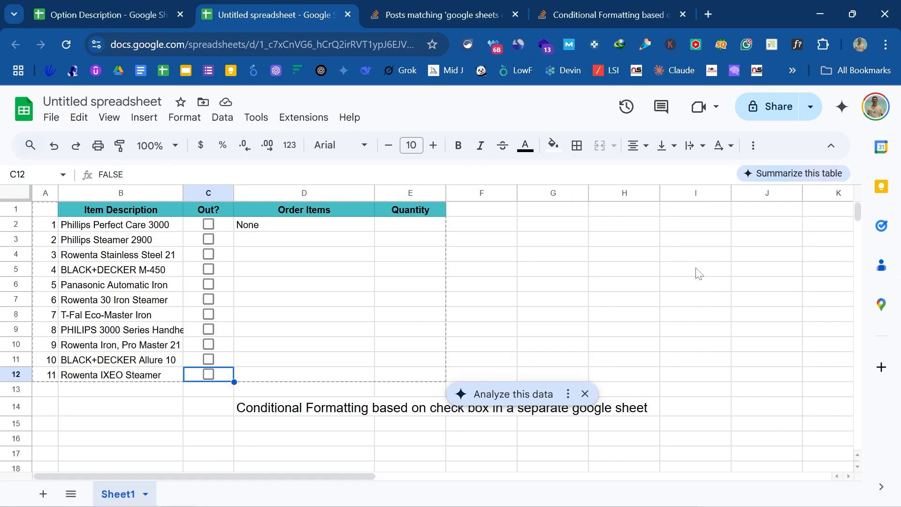
{"action": "left_click", "coordinate": [358, 275]}
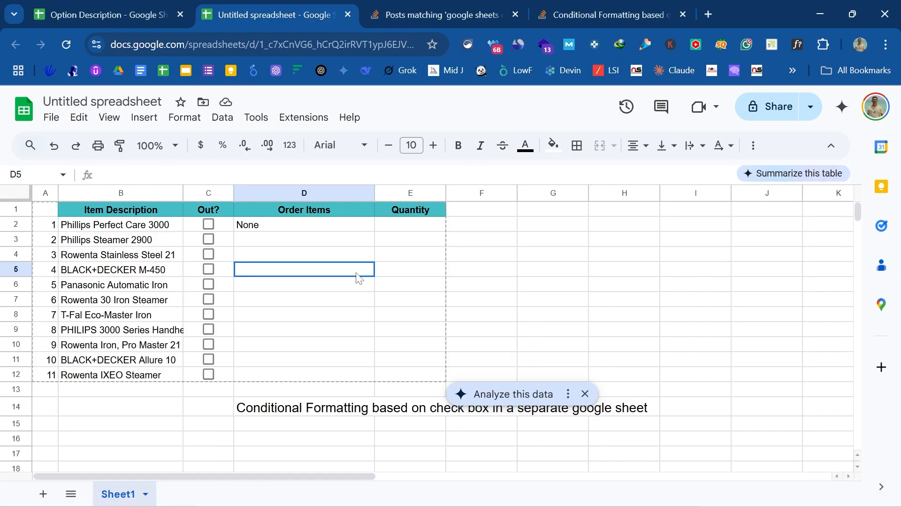
{"action": "left_click", "coordinate": [779, 106]}
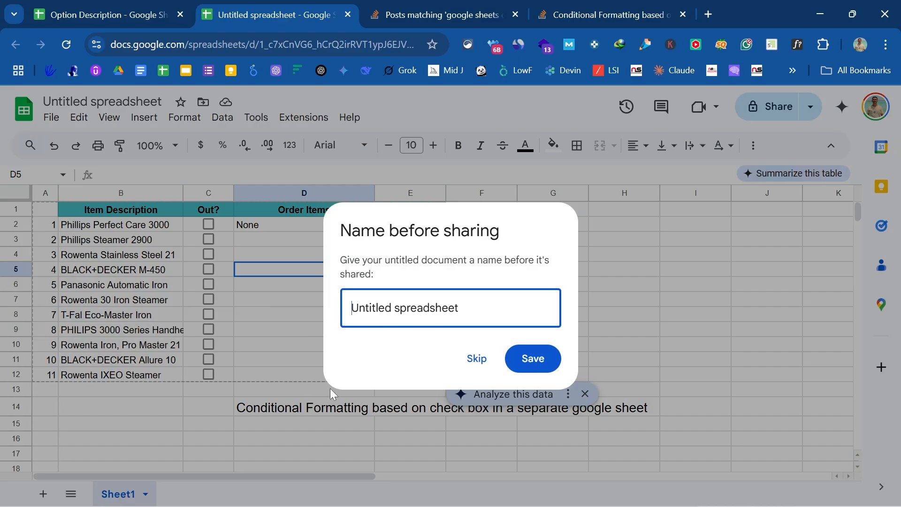
{"action": "left_click", "coordinate": [477, 358]}
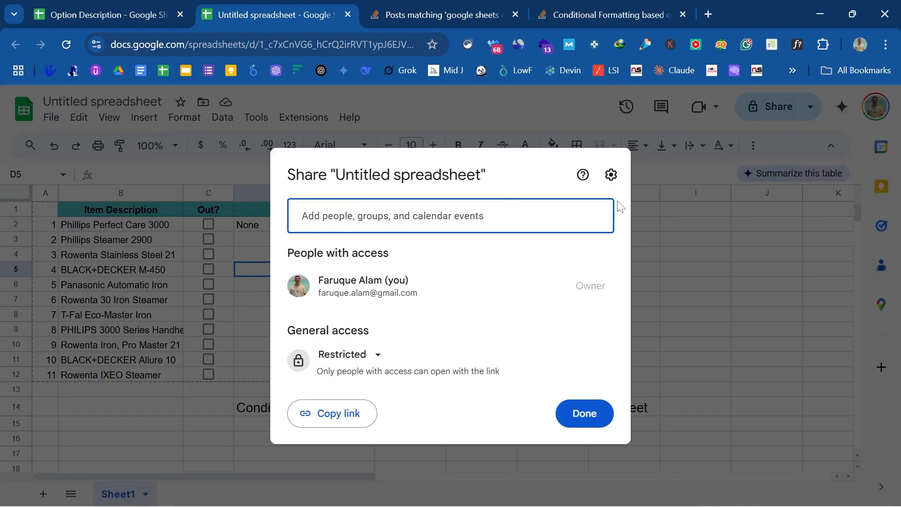
{"action": "left_click", "coordinate": [585, 419]}
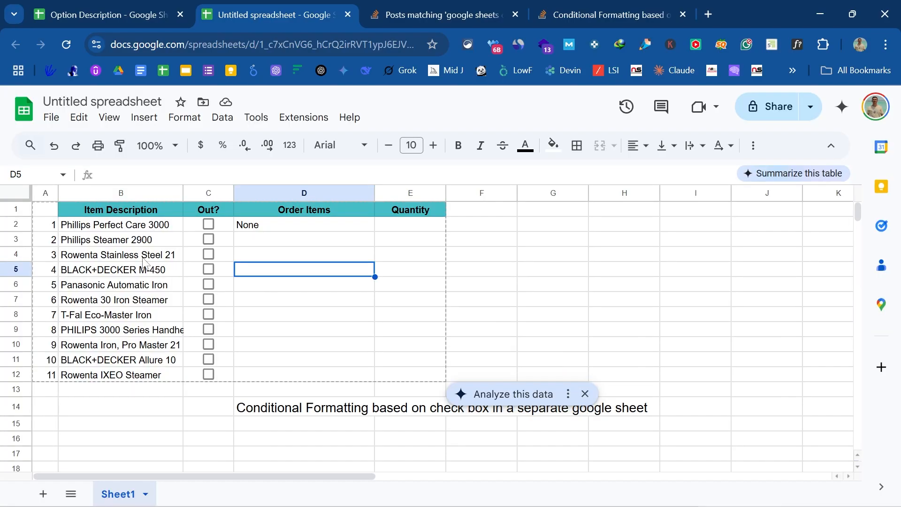
Rename the untitled spreadsheet as Test 1
{"action": "left_click", "coordinate": [103, 101]}
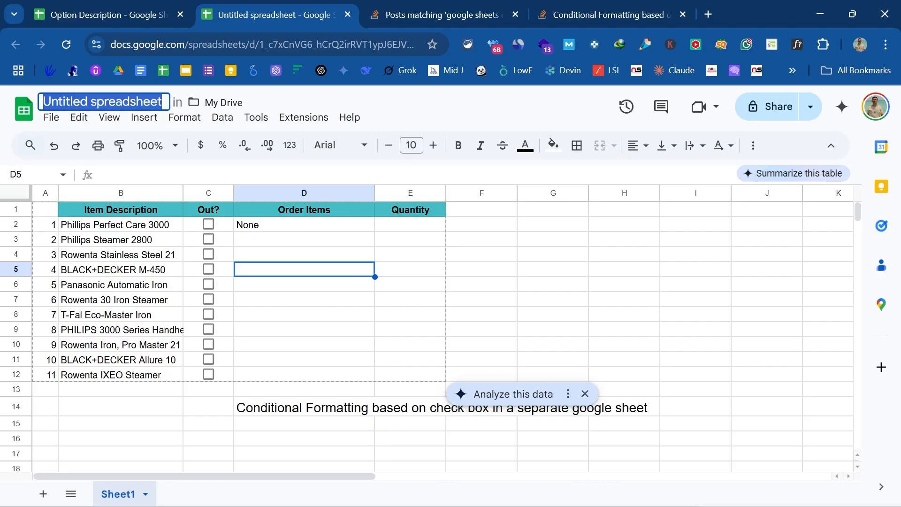
{"action": "key", "text": "BackSpace"}
{"action": "type", "text": "Tesst"}
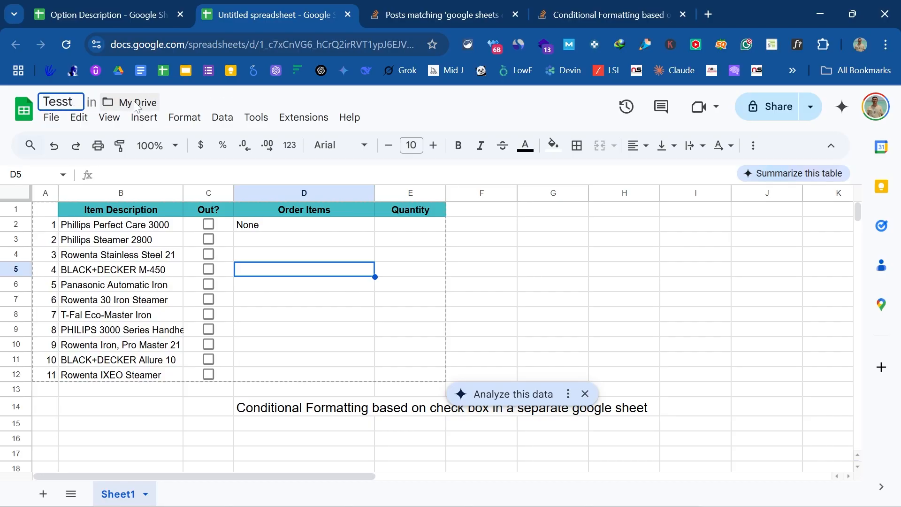
{"action": "key", "text": "BackSpace"}
{"action": "key", "text": "BackSpace"}
{"action": "type", "text": "t "}
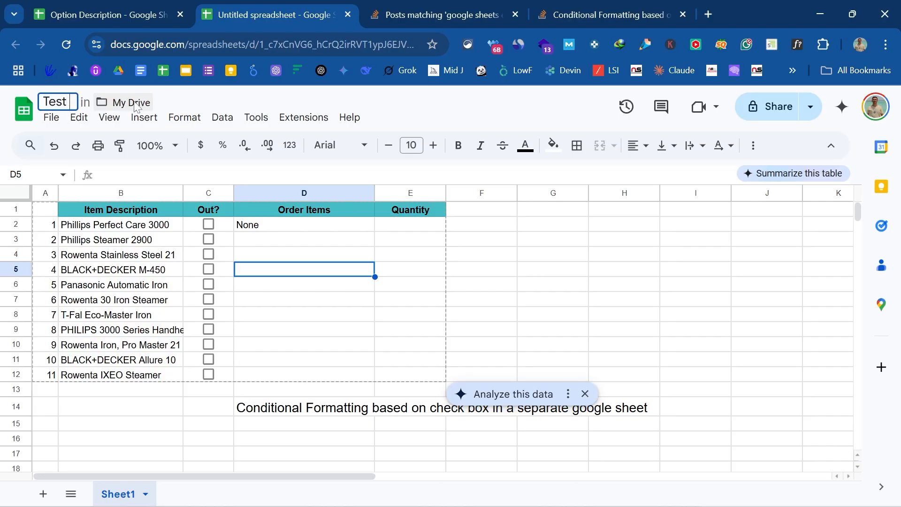
{"action": "type", "text": "1"}
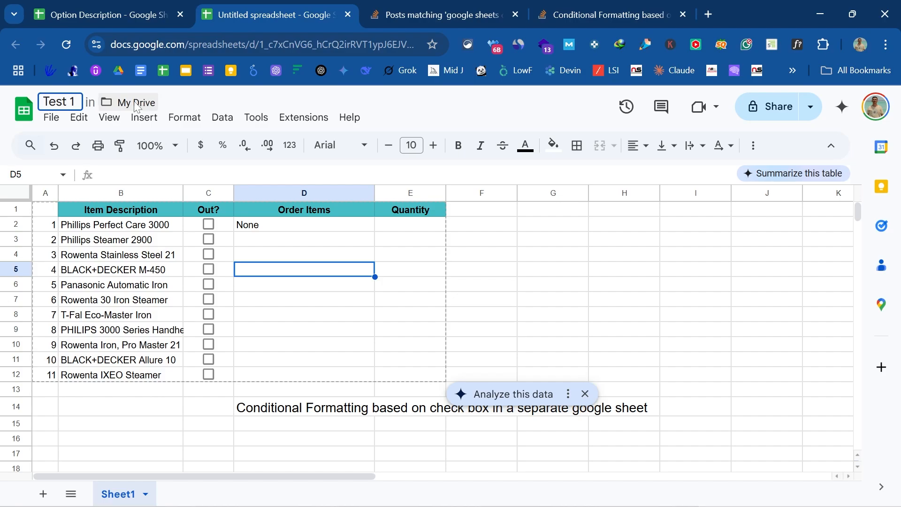
{"action": "left_click", "coordinate": [681, 317]}
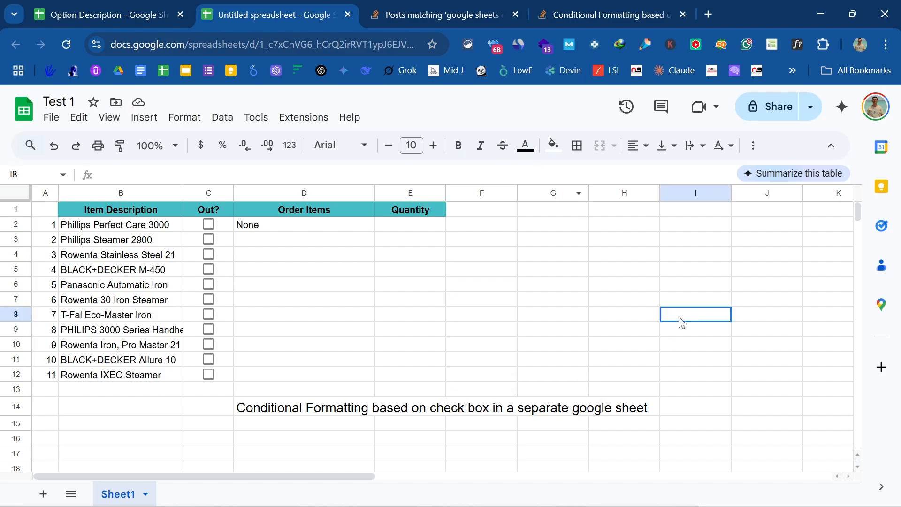
Set the general access of Test 1 to Anyone with the link as Viewer and copy its sharing link
{"action": "left_click", "coordinate": [772, 111]}
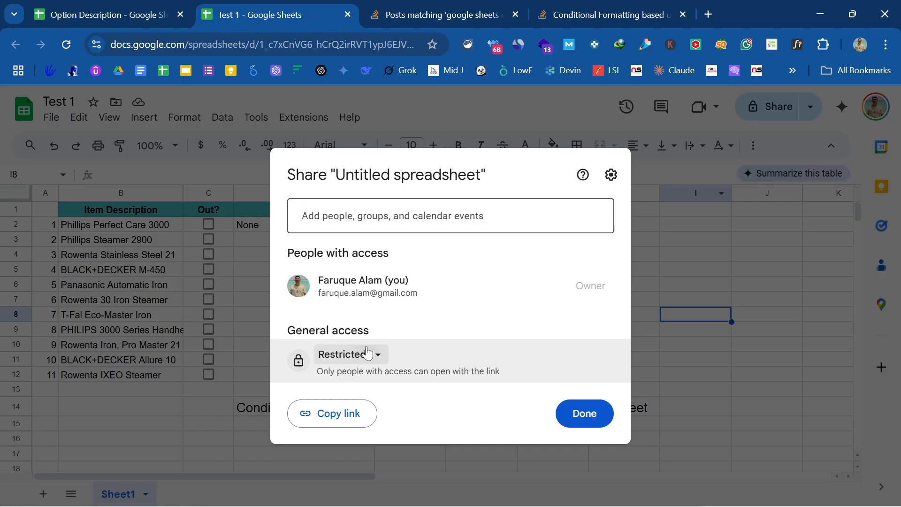
{"action": "left_click", "coordinate": [367, 353]}
{"action": "left_click", "coordinate": [368, 418]}
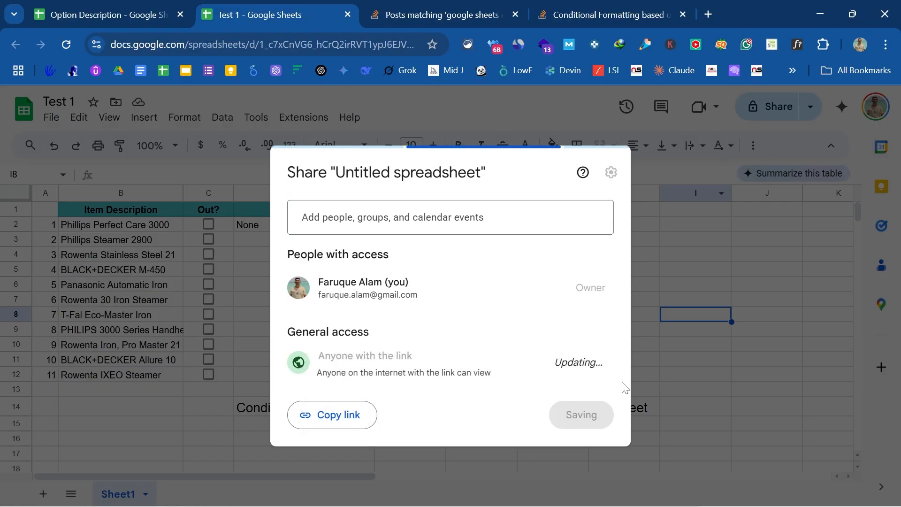
{"action": "left_click", "coordinate": [330, 417]}
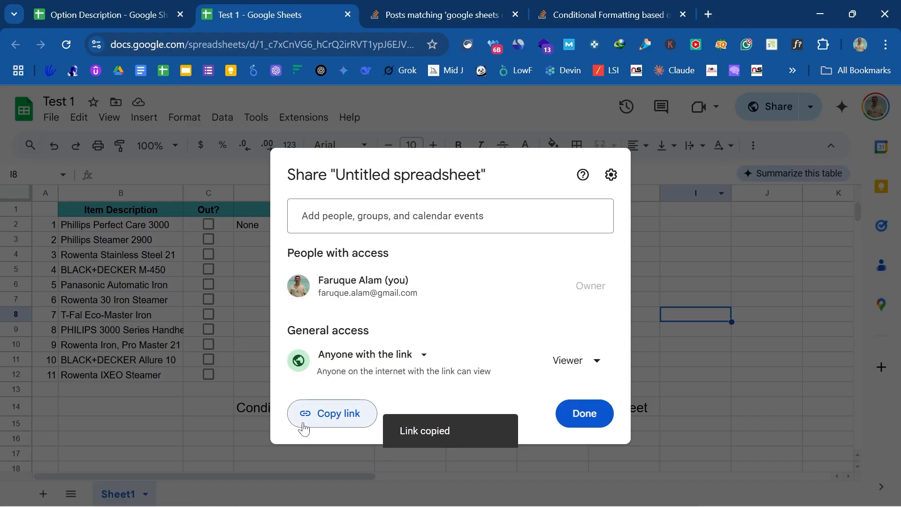
Paste the sharing link into C16 of Products-remote and trim it to the spreadsheet ID between /d/ and /edit
{"action": "left_click", "coordinate": [813, 13]}
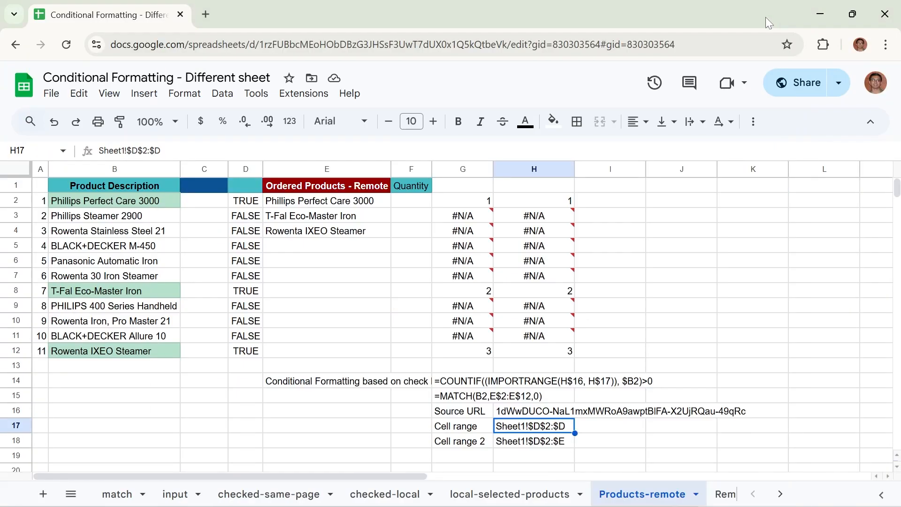
{"action": "left_click", "coordinate": [204, 415]}
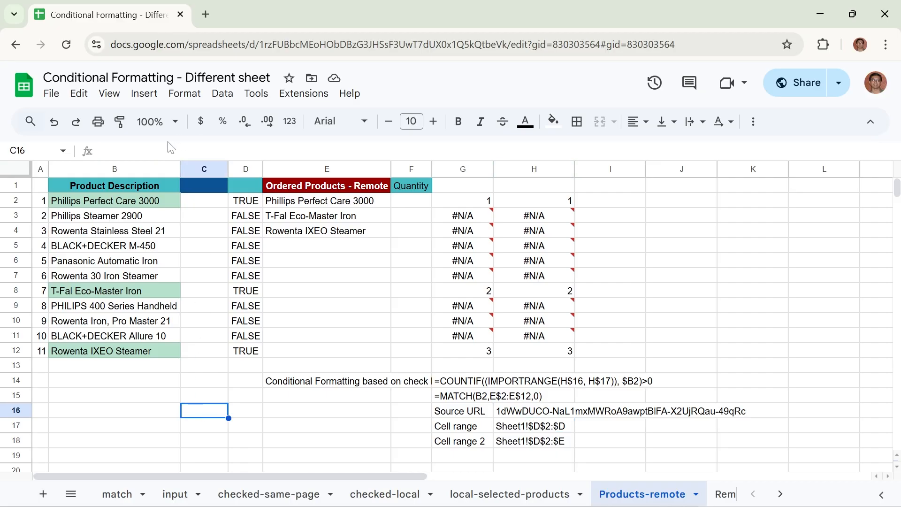
{"action": "key", "text": "Return"}
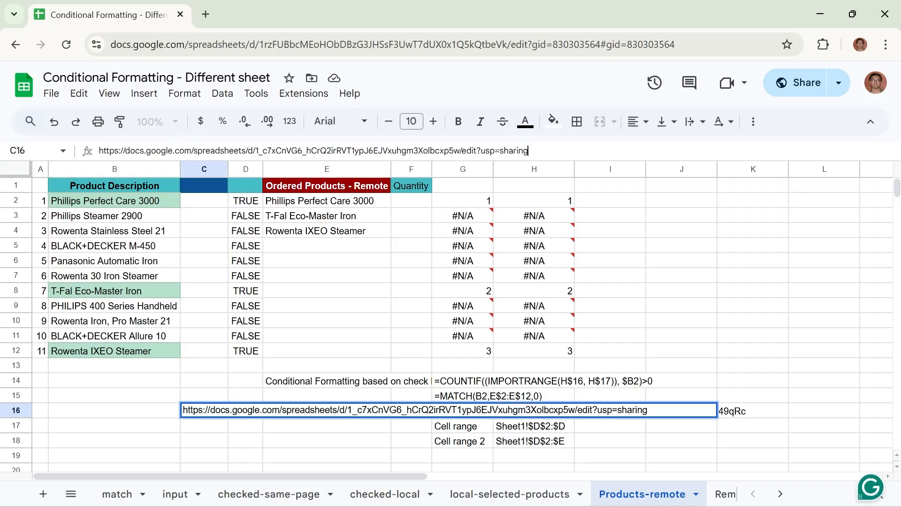
{"action": "key", "text": "ctrl+v"}
{"action": "left_click_drag", "start_coordinate": [254, 150], "coordinate": [96, 155]}
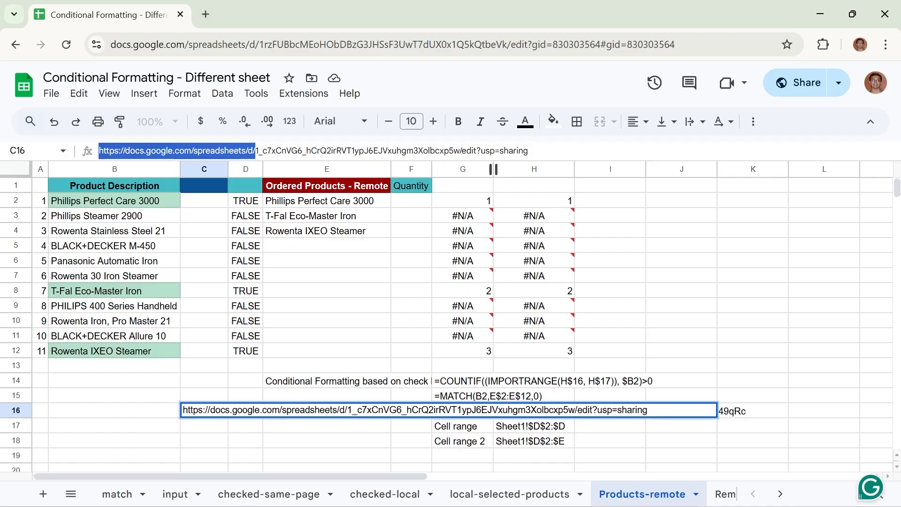
{"action": "key", "text": "BackSpace"}
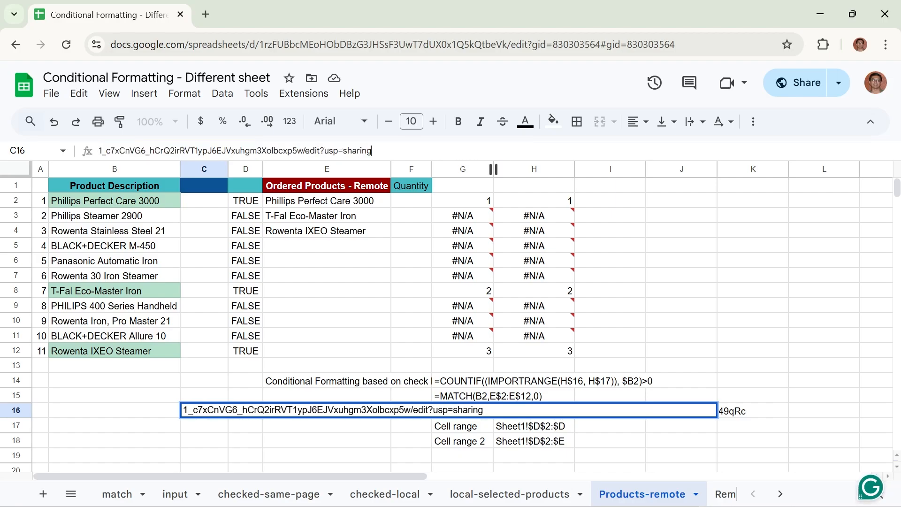
{"action": "left_click_drag", "start_coordinate": [372, 150], "coordinate": [303, 151]}
{"action": "key", "text": "BackSpace"}
{"action": "left_click", "coordinate": [202, 444]}
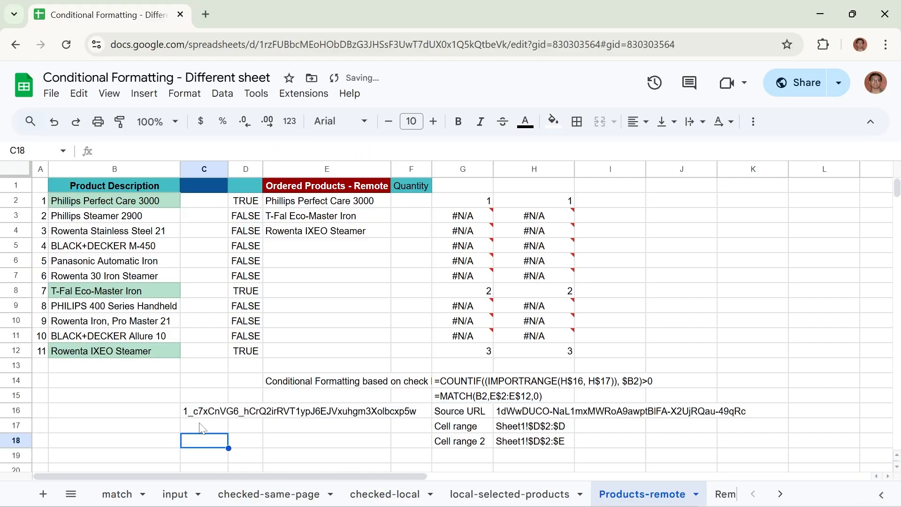
Close the sharing settings in Test 1, examine the IFNA/FILTER formula in D2 and the Order Items range D2:D12, and return to Products-remote
{"action": "left_click", "coordinate": [202, 426]}
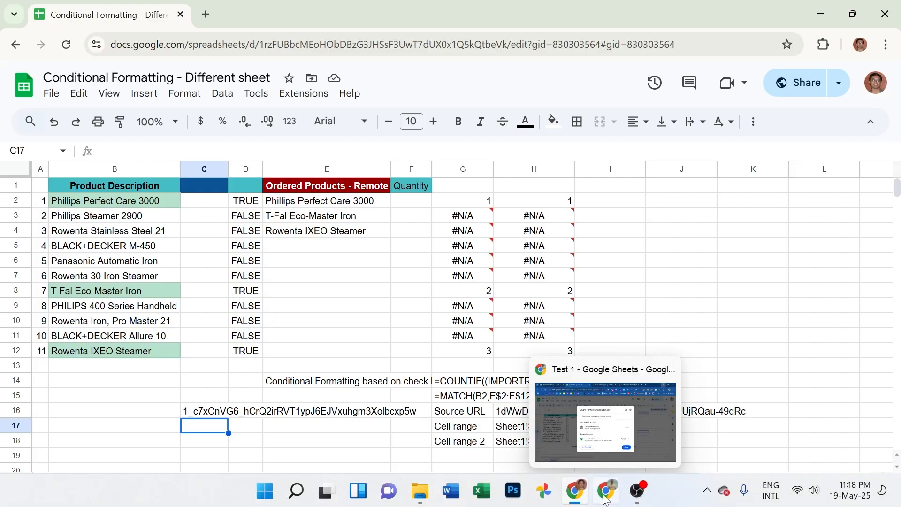
{"action": "left_click", "coordinate": [605, 499]}
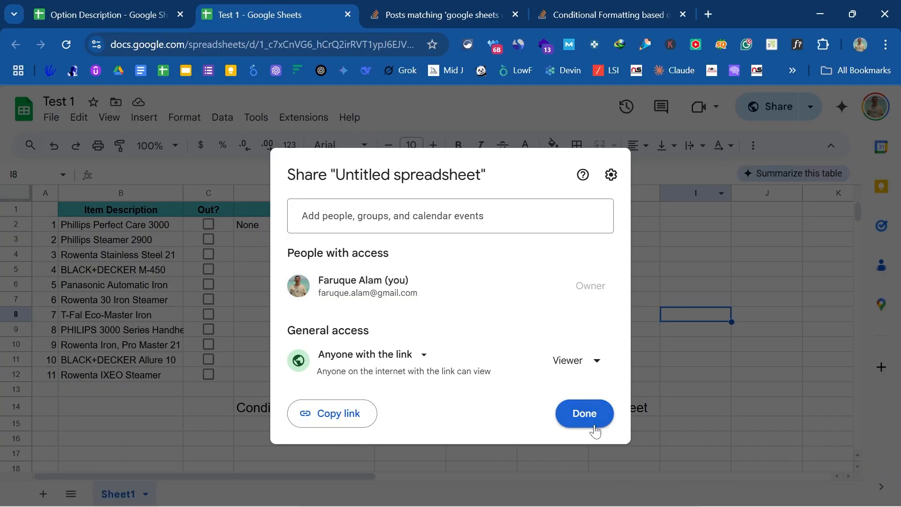
{"action": "left_click", "coordinate": [585, 414]}
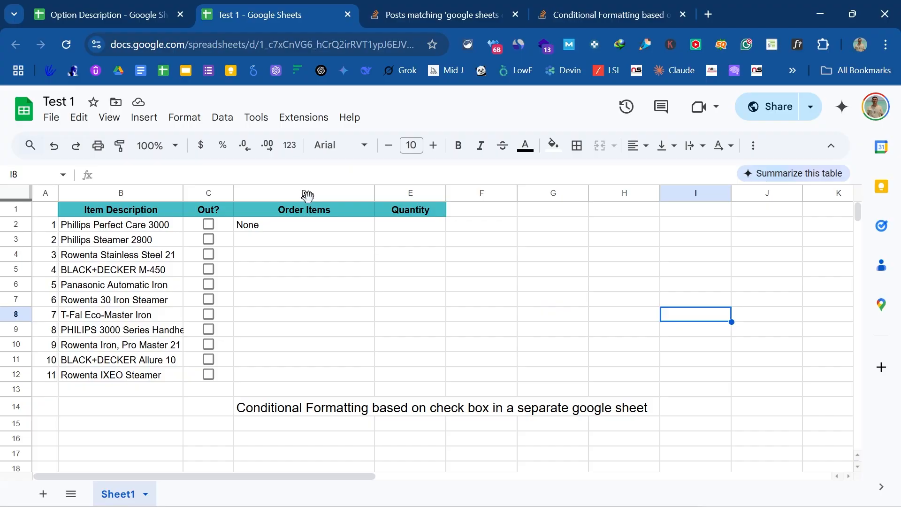
{"action": "left_click_drag", "start_coordinate": [276, 226], "coordinate": [262, 378]}
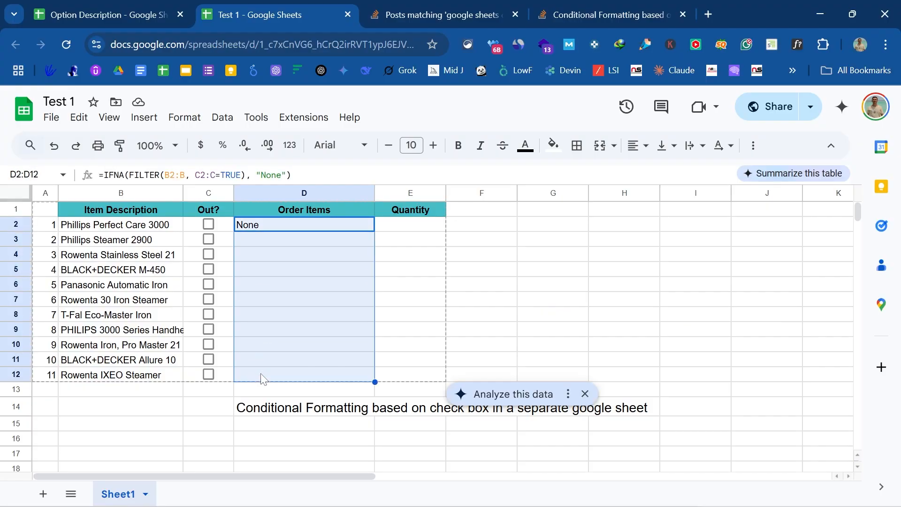
{"action": "left_click", "coordinate": [249, 229]}
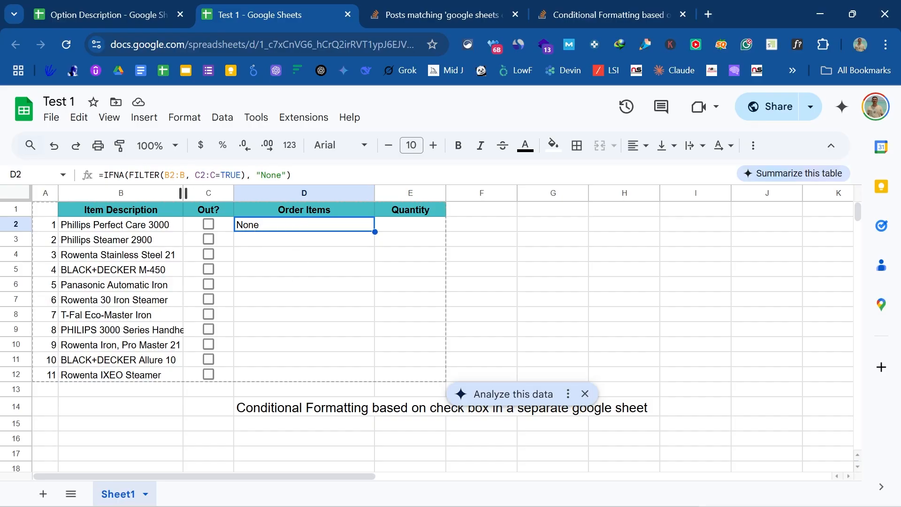
{"action": "left_click_drag", "start_coordinate": [124, 175], "coordinate": [104, 175]}
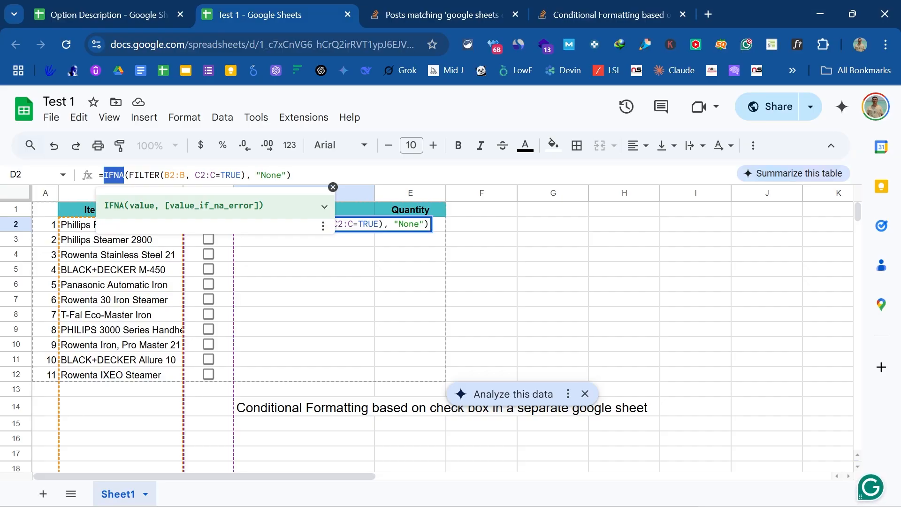
{"action": "left_click", "coordinate": [356, 283]}
{"action": "left_click", "coordinate": [289, 228]}
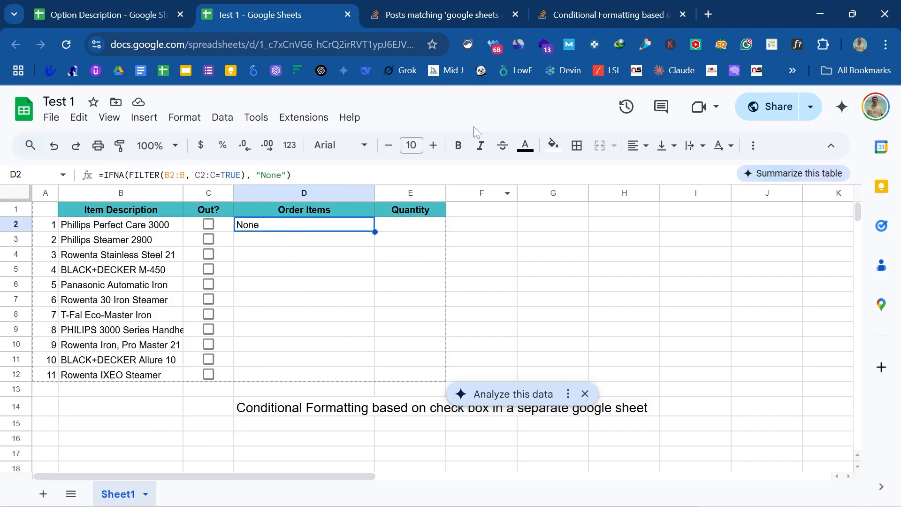
{"action": "left_click", "coordinate": [580, 493]}
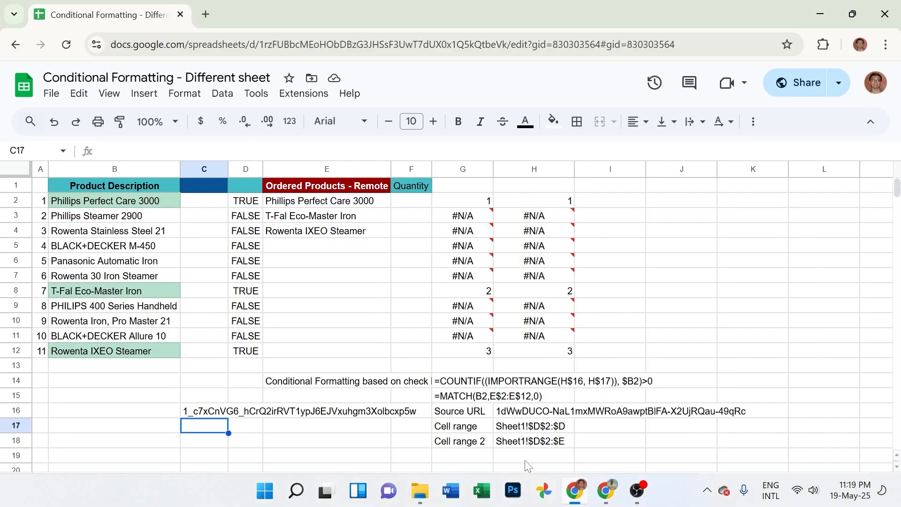
Copy the range reference Sheet1!$D$2:$D from the Cell range entry in H17
{"action": "left_click", "coordinate": [540, 444]}
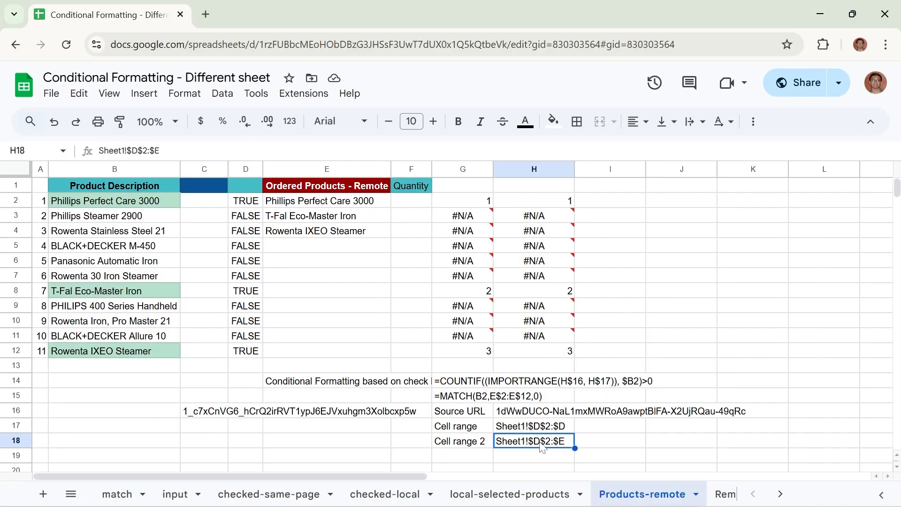
{"action": "left_click", "coordinate": [162, 151]}
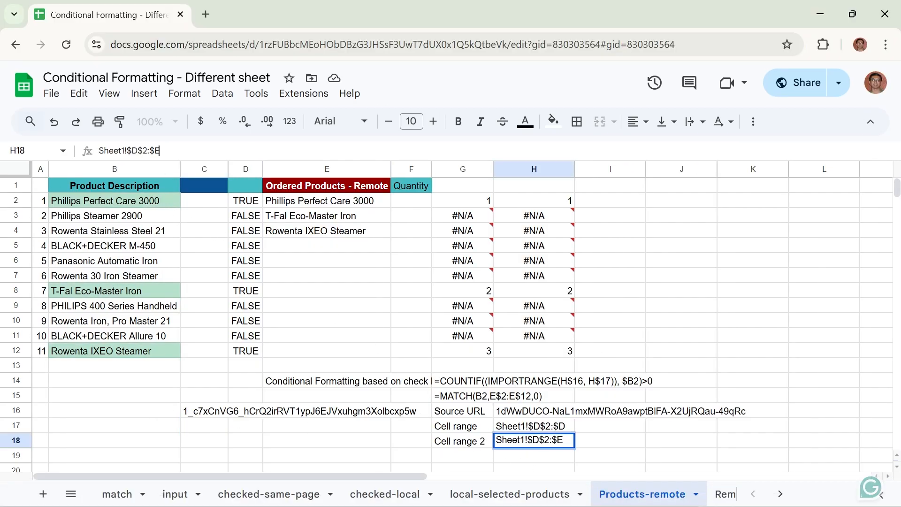
{"action": "left_click", "coordinate": [511, 425]}
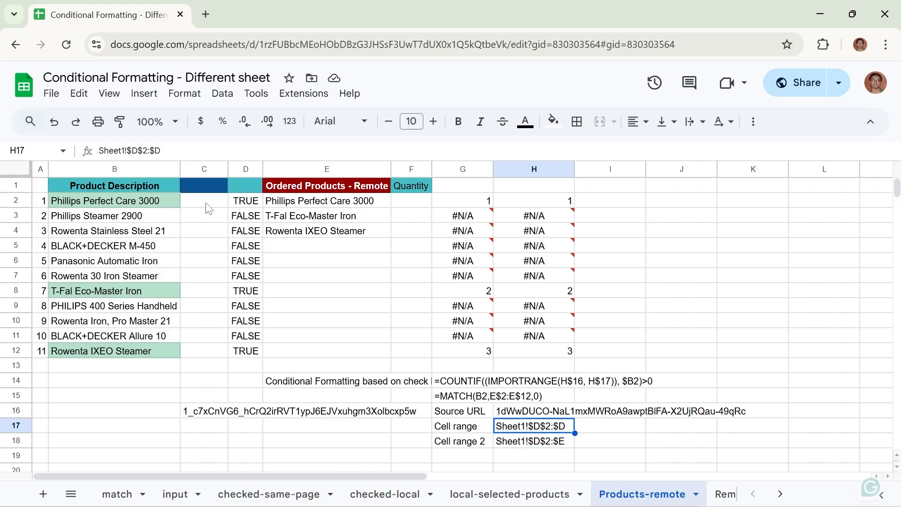
{"action": "left_click_drag", "start_coordinate": [162, 151], "coordinate": [99, 151]}
{"action": "key", "text": "ctrl+c"}
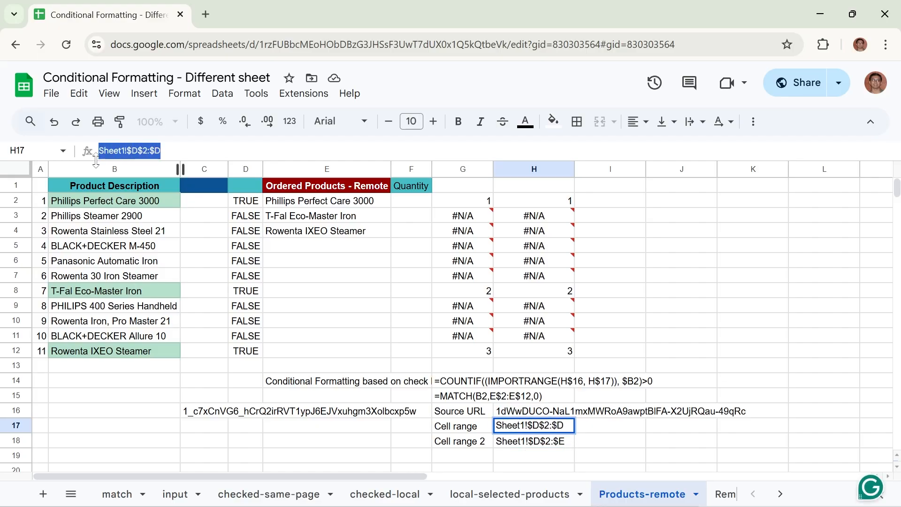
Check the source sheet's name and order column in Test 1, and paste the reference Sheet1!$D$2:$D into C17 of Products-remote
{"action": "mouse_move", "coordinate": [534, 503]}
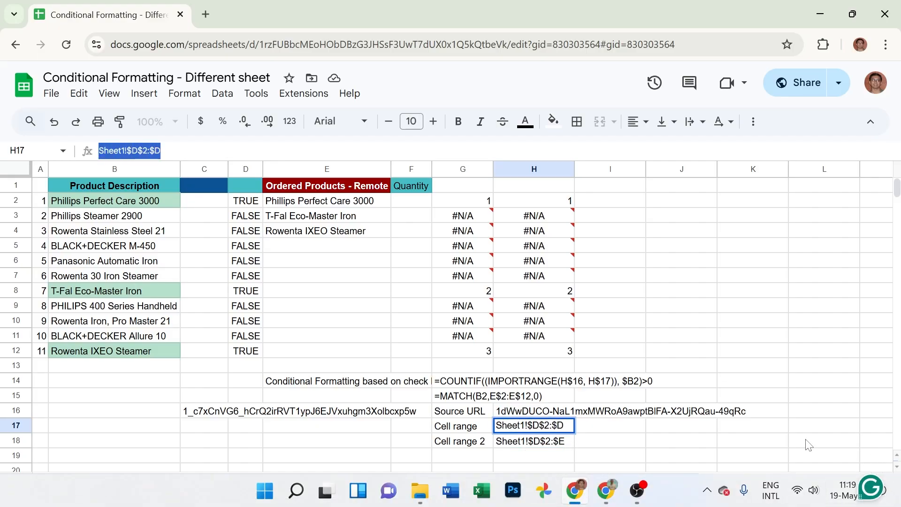
{"action": "left_click", "coordinate": [614, 495]}
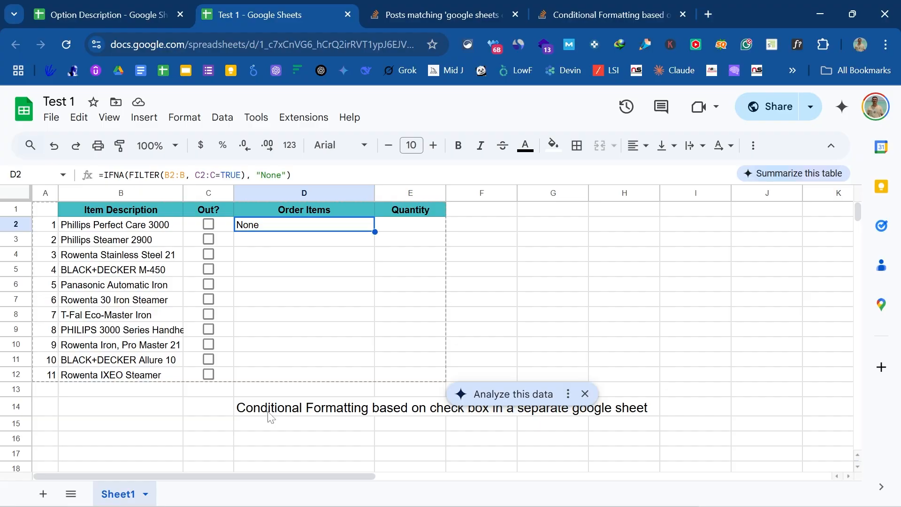
{"action": "mouse_move", "coordinate": [479, 490]}
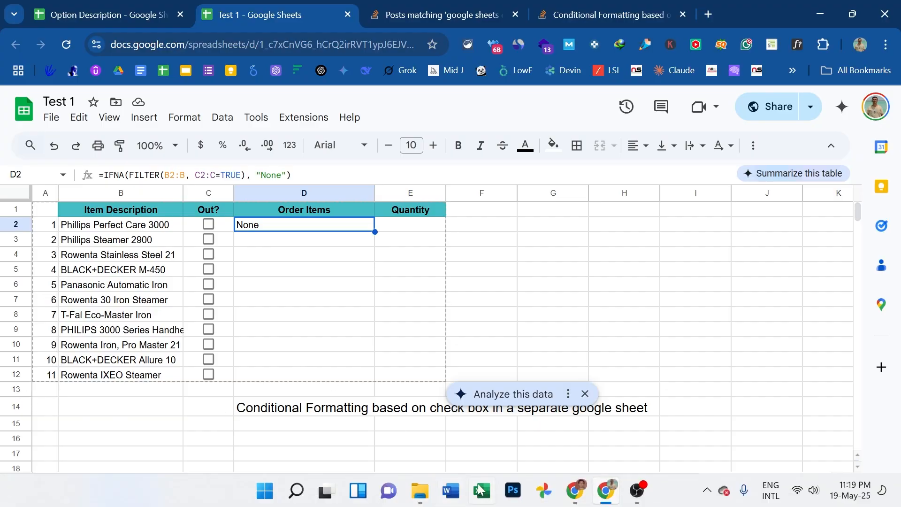
{"action": "left_click", "coordinate": [575, 491]}
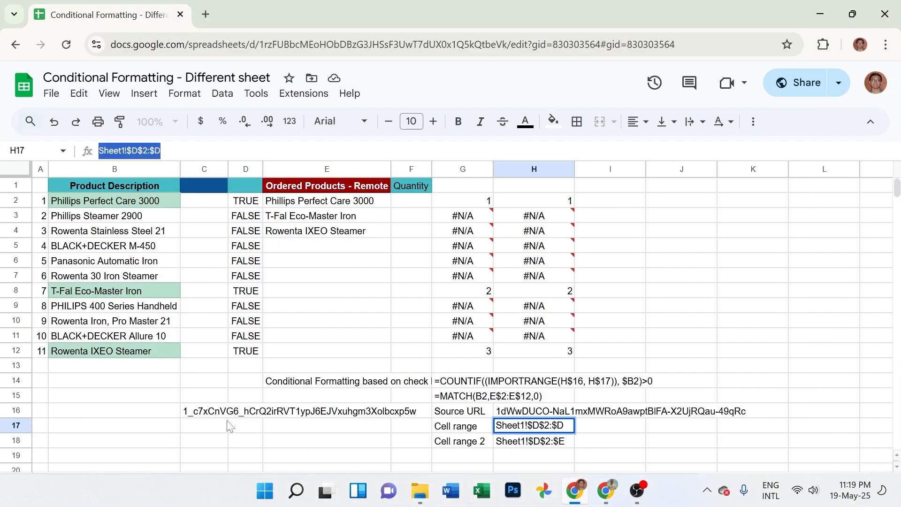
{"action": "left_click", "coordinate": [193, 426]}
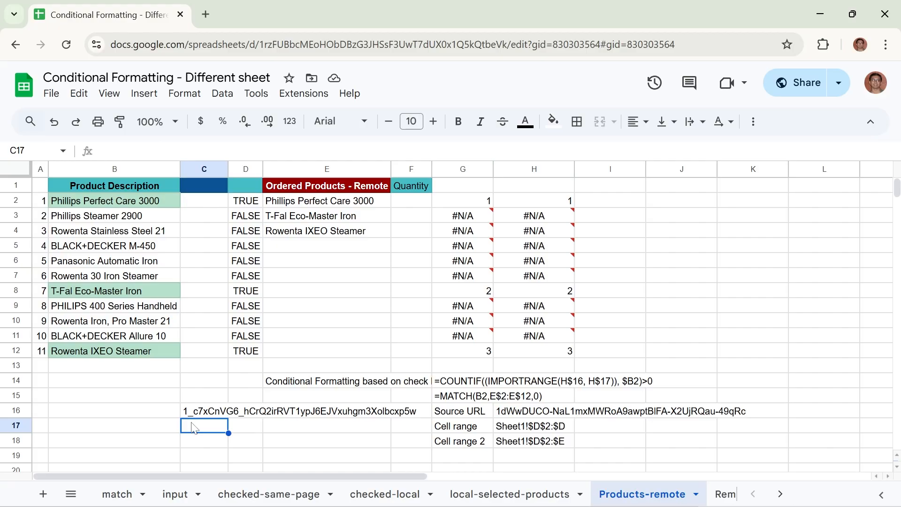
{"action": "key", "text": "ctrl+v"}
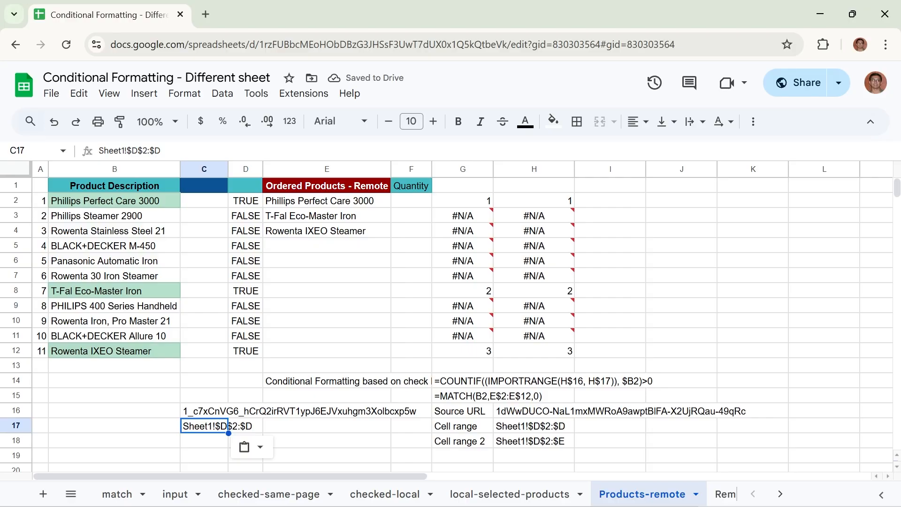
{"action": "left_click", "coordinate": [160, 150]}
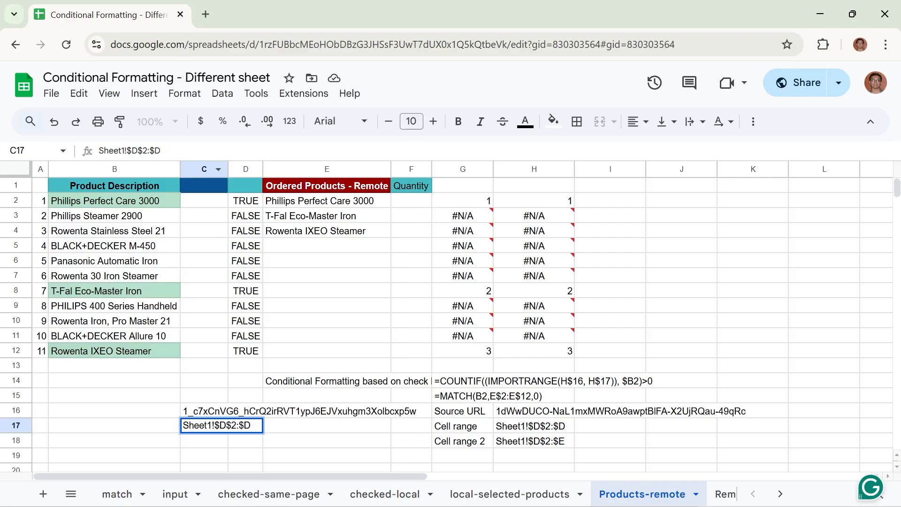
Highlight the $D$2:$D part of the range reference in C17
{"action": "key", "text": "shift+Left"}
{"action": "key", "text": "shift+Left"}
{"action": "key", "text": "shift+Left"}
{"action": "key", "text": "shift+Left"}
{"action": "key", "text": "shift+Left"}
{"action": "key", "text": "shift+Left"}
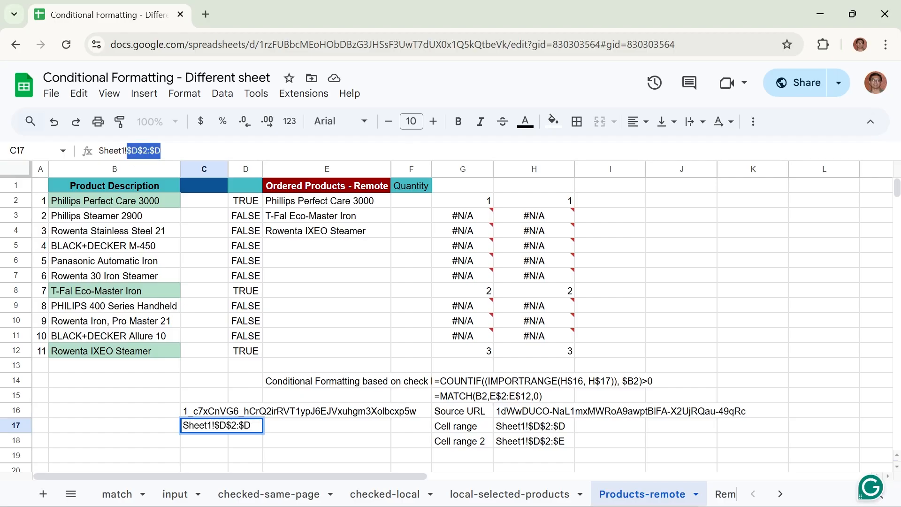
Enter the formula =IMPORTRANGE(C16,C17) in B16 of Products-remote and reselect the cell to check its result
{"action": "left_click", "coordinate": [117, 416]}
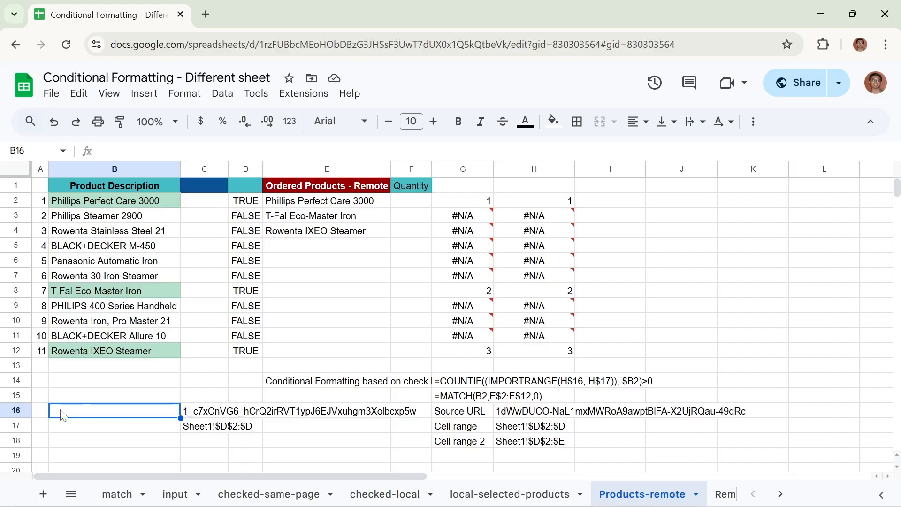
{"action": "type", "text": "=IMP"}
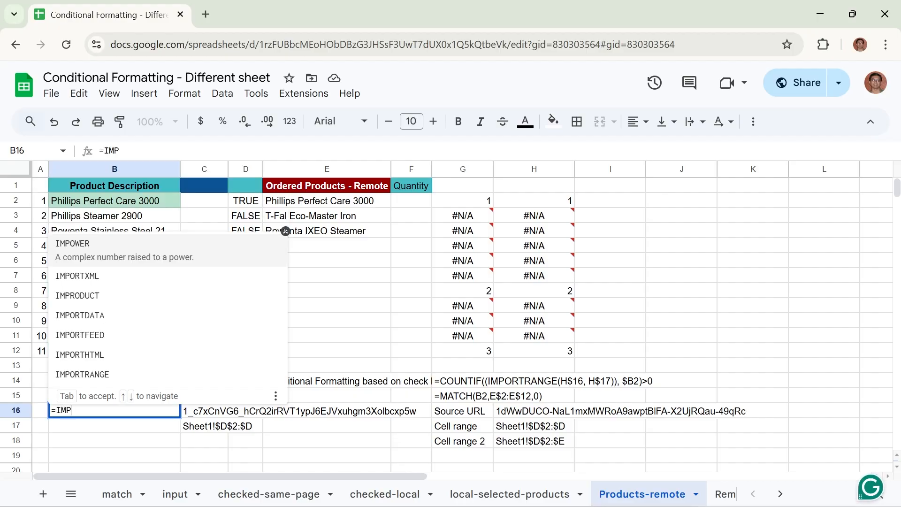
{"action": "type", "text": "OR"}
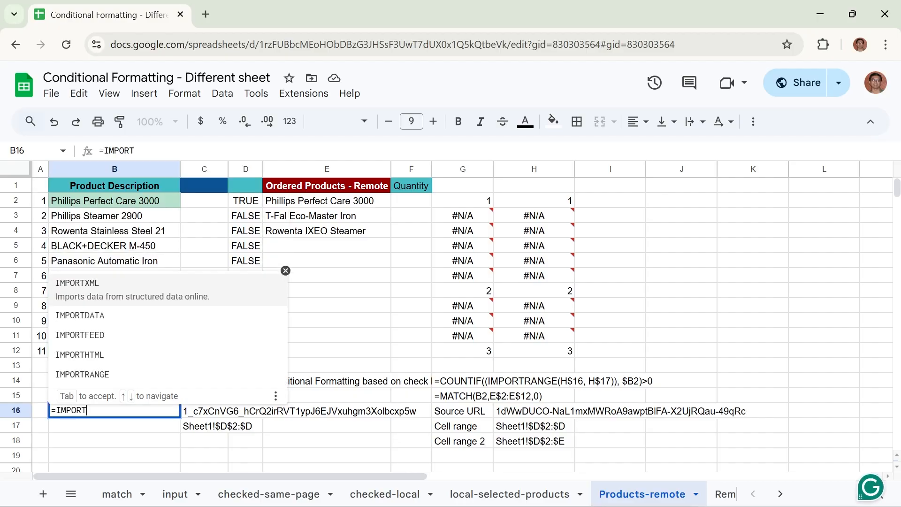
{"action": "type", "text": "T"}
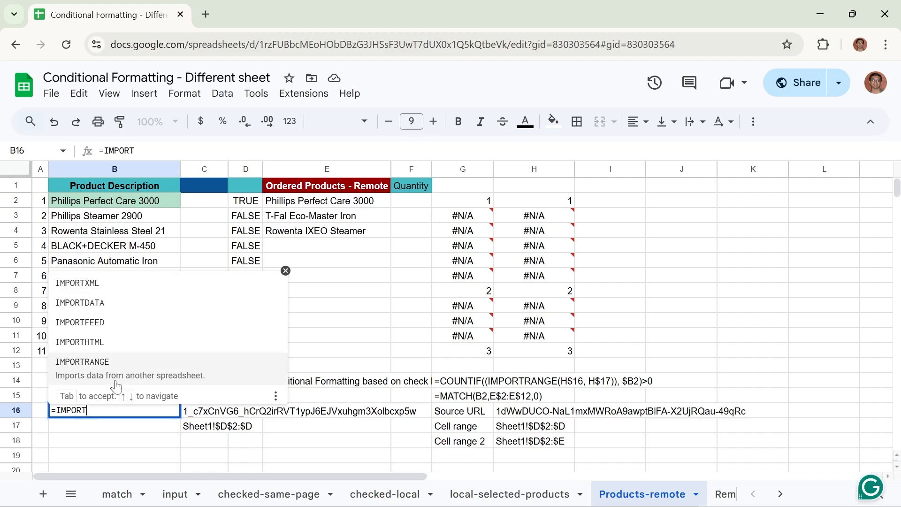
{"action": "left_click", "coordinate": [109, 365]}
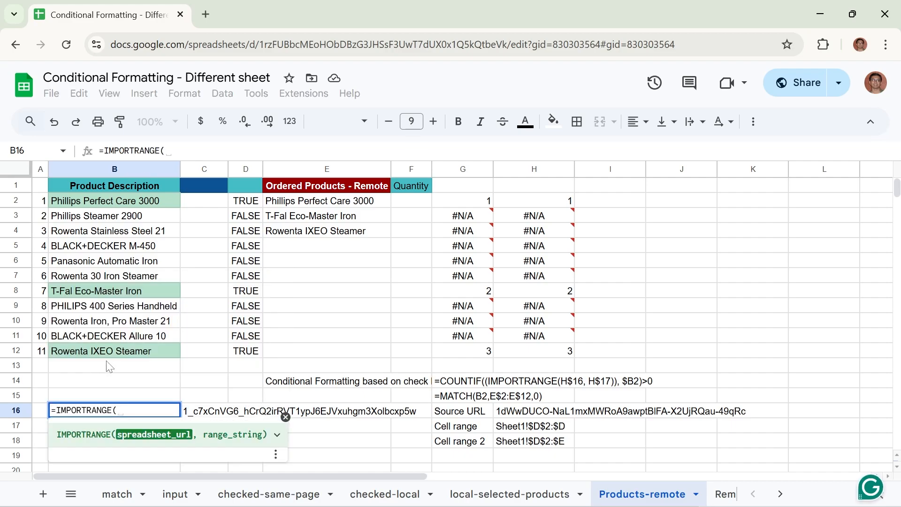
{"action": "left_click", "coordinate": [219, 413]}
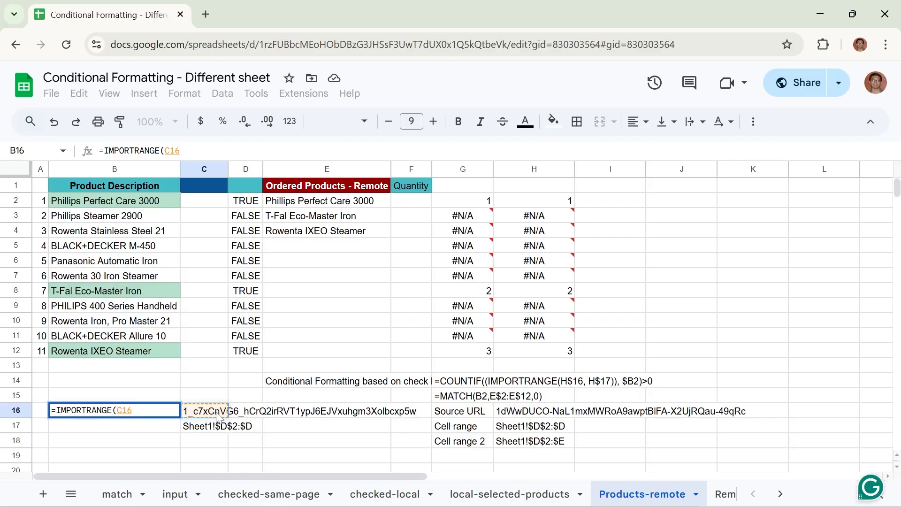
{"action": "type", "text": ","}
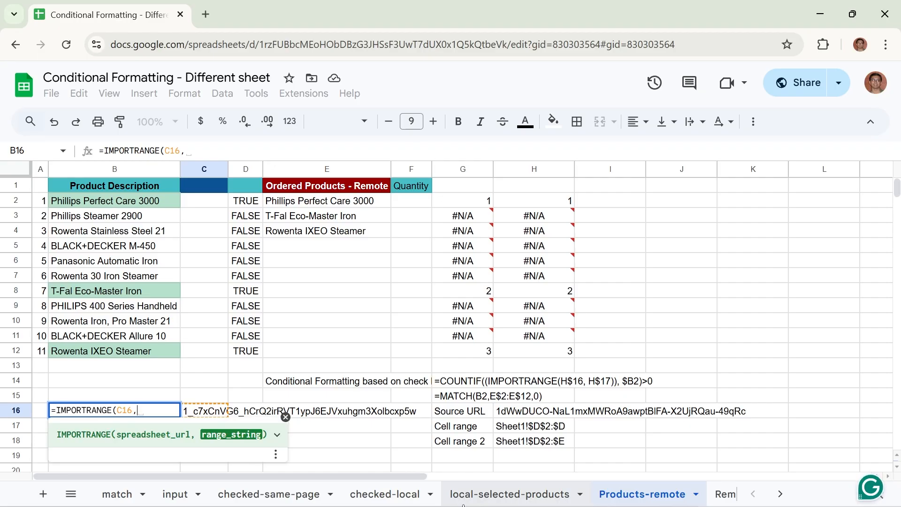
{"action": "type", "text": "C17"}
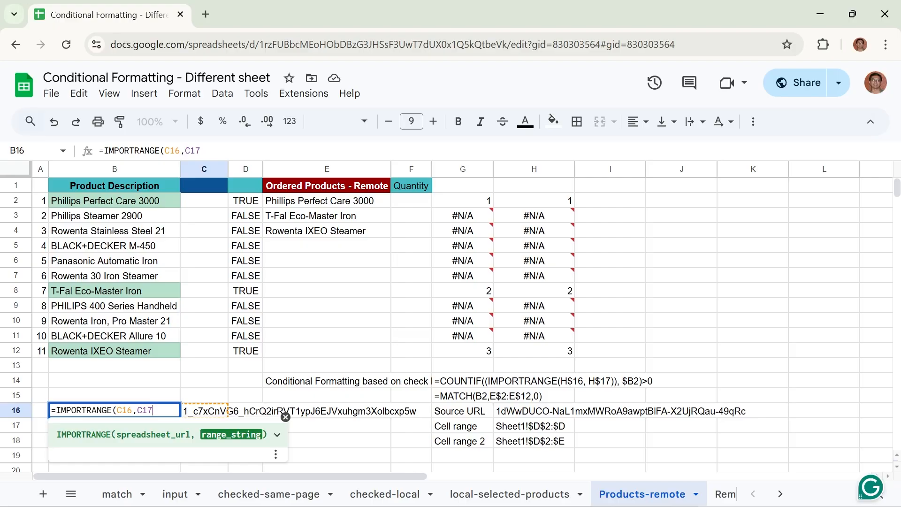
{"action": "type", "text": ")"}
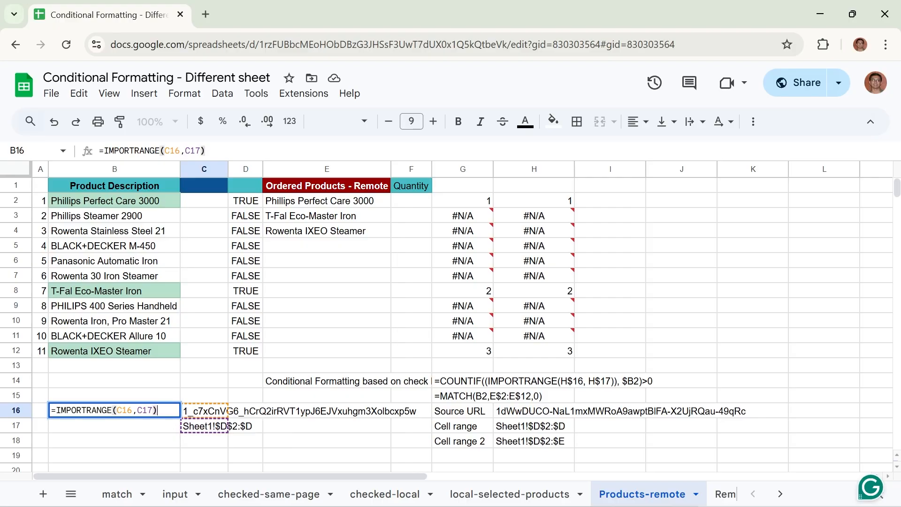
{"action": "key", "text": "Return"}
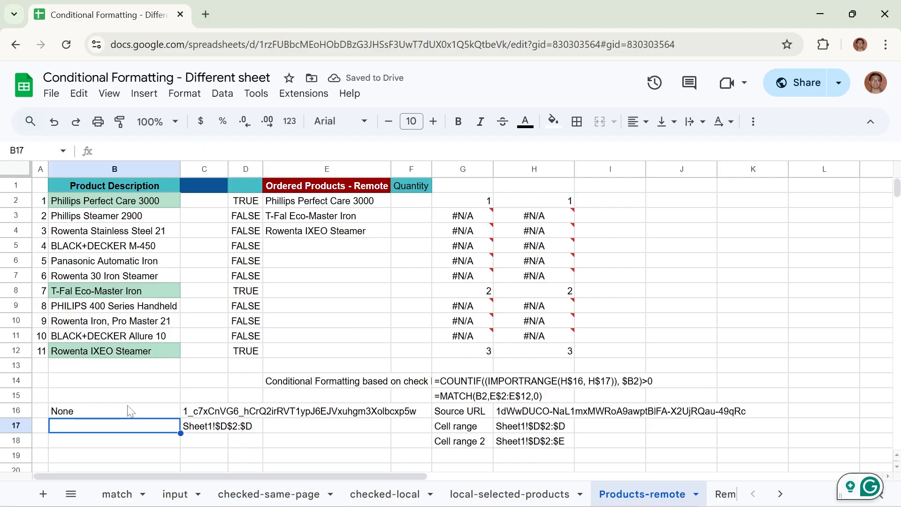
{"action": "left_click", "coordinate": [101, 416]}
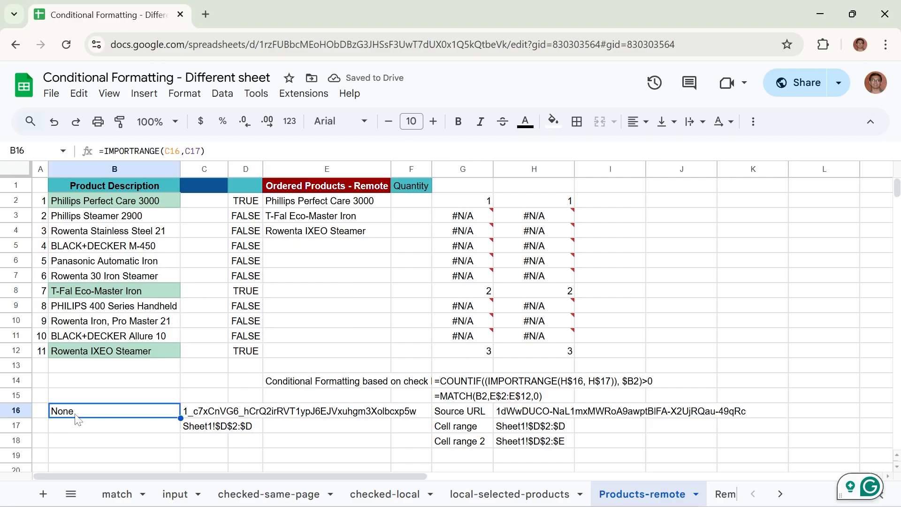
Tick the Out? checkbox for BLACK+DECKER M-450 in the Test 1 spreadsheet and return to Products-remote to check the import
{"action": "mouse_move", "coordinate": [551, 488]}
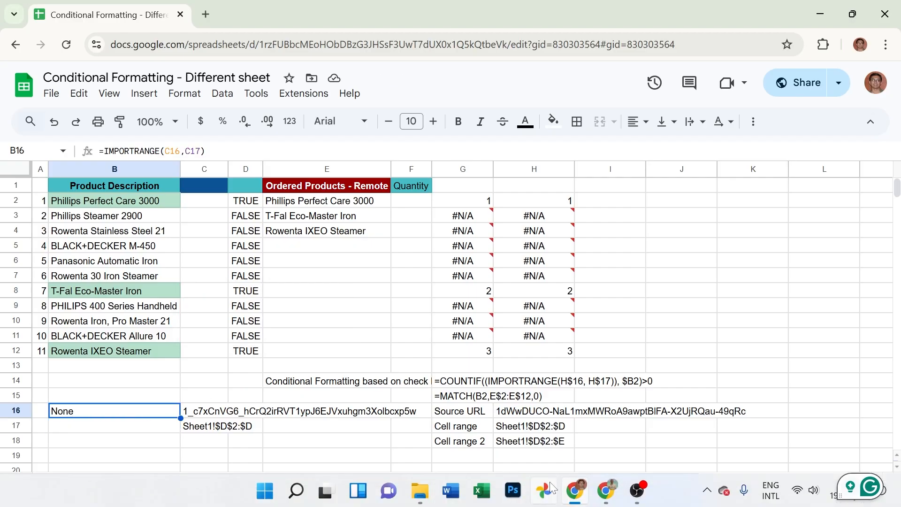
{"action": "left_click", "coordinate": [605, 490]}
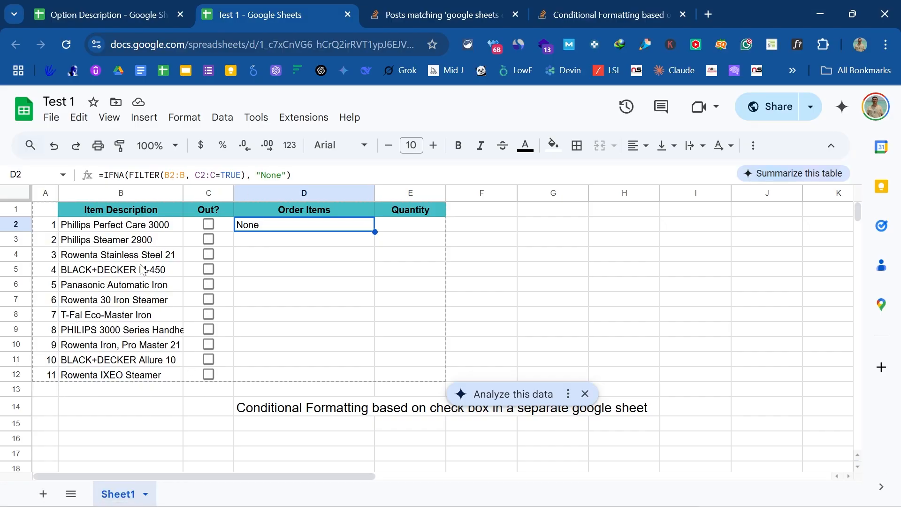
{"action": "left_click", "coordinate": [208, 271]}
{"action": "mouse_move", "coordinate": [632, 506]}
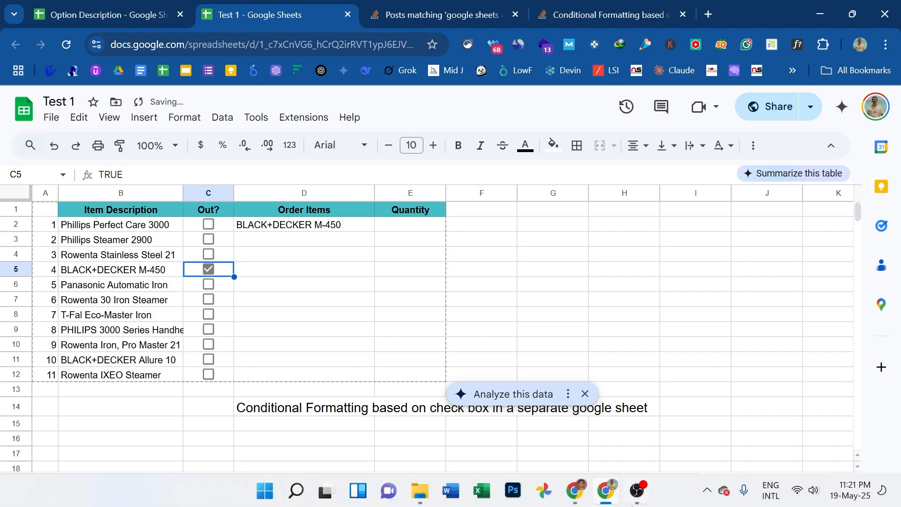
{"action": "left_click", "coordinate": [581, 498]}
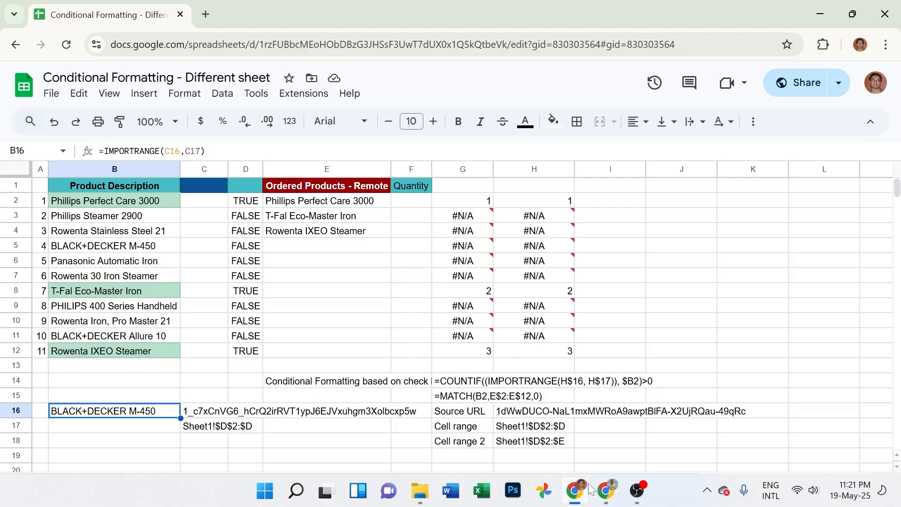
Tick Phillips Perfect Care 3000 and Rowenta IXEO Steamer in Test 1, and review the imported list below B16 in Products-remote
{"action": "left_click", "coordinate": [606, 492]}
{"action": "left_click", "coordinate": [208, 225]}
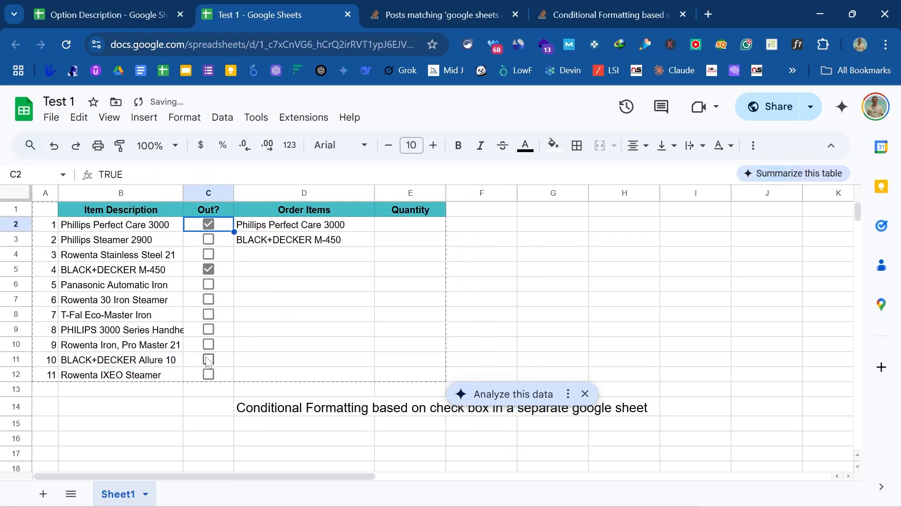
{"action": "left_click", "coordinate": [208, 374]}
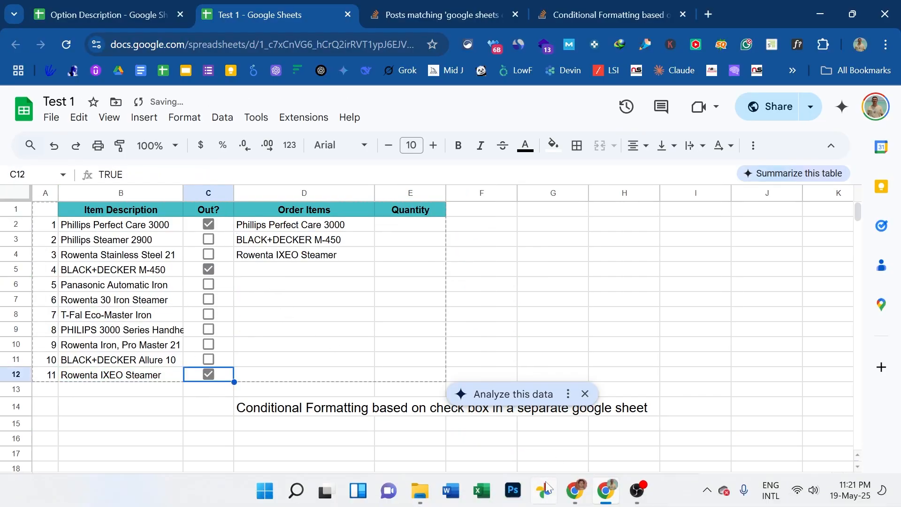
{"action": "left_click", "coordinate": [577, 492]}
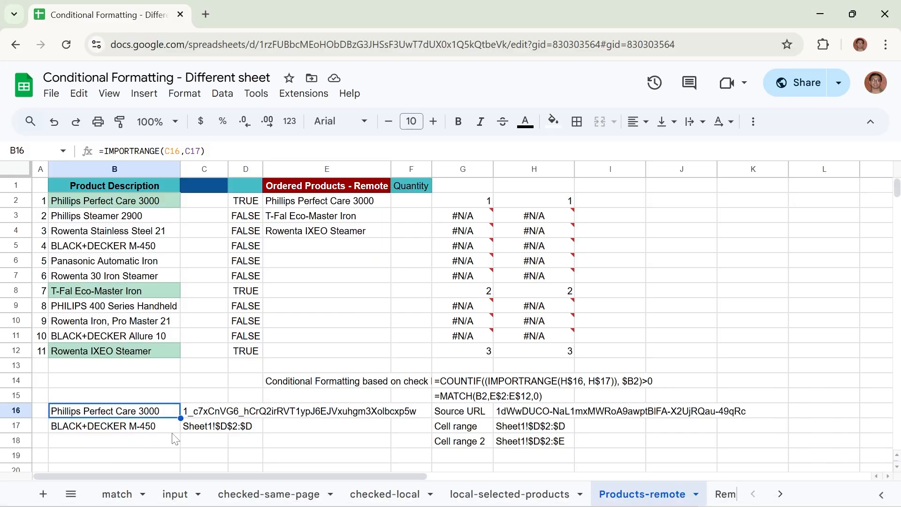
{"action": "scroll", "coordinate": [174, 437], "scroll_direction": "down", "scroll_amount": 5}
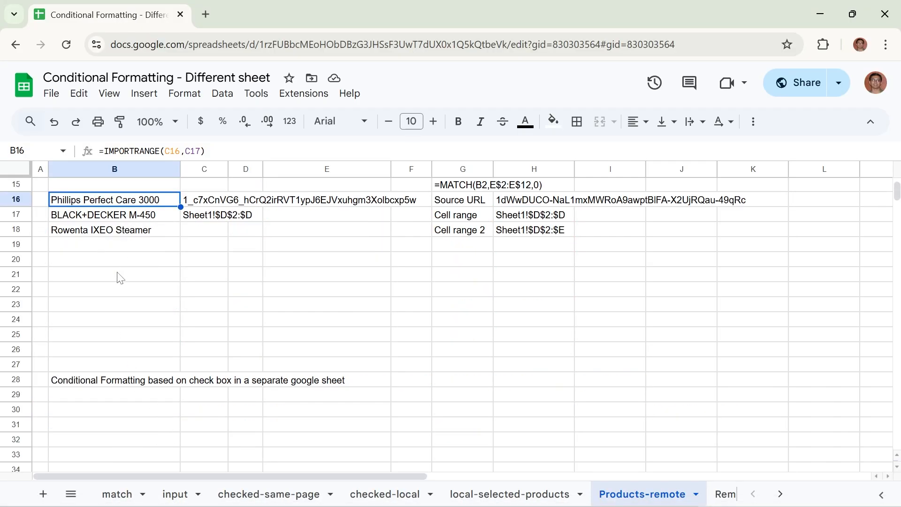
{"action": "scroll", "coordinate": [134, 234], "scroll_direction": "up", "scroll_amount": 5}
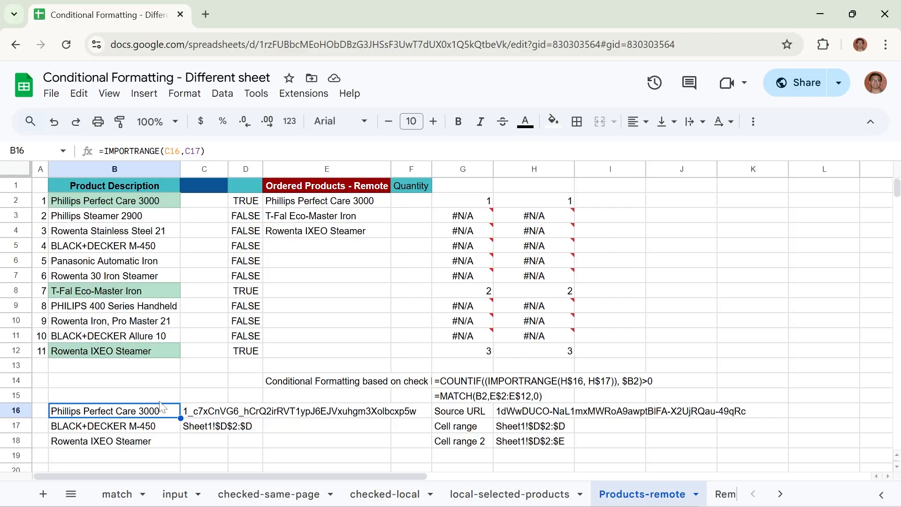
Compare the IMPORTRANGE formula behind the Ordered Products - Remote list in E2 with the one in B16
{"action": "left_click", "coordinate": [305, 205]}
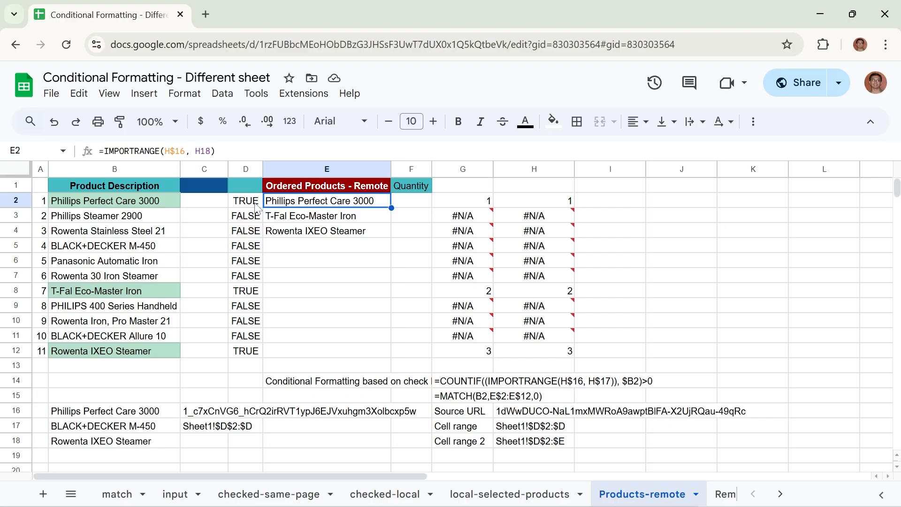
{"action": "mouse_move", "coordinate": [448, 217]}
{"action": "left_click_drag", "start_coordinate": [317, 206], "coordinate": [316, 251]}
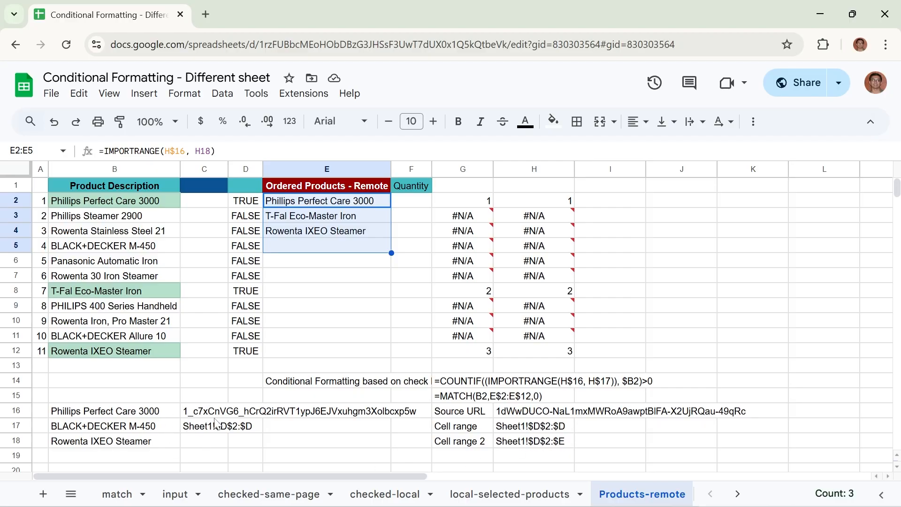
{"action": "left_click", "coordinate": [143, 416]}
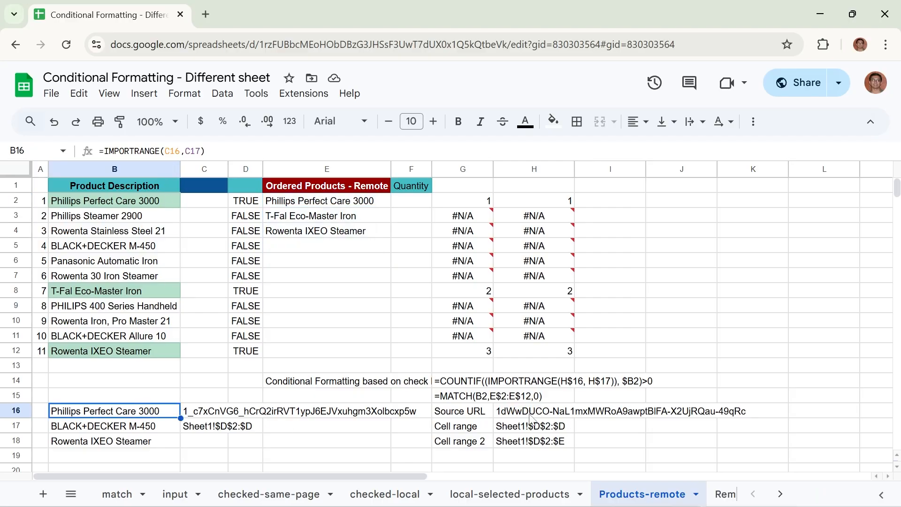
{"action": "left_click", "coordinate": [313, 204]}
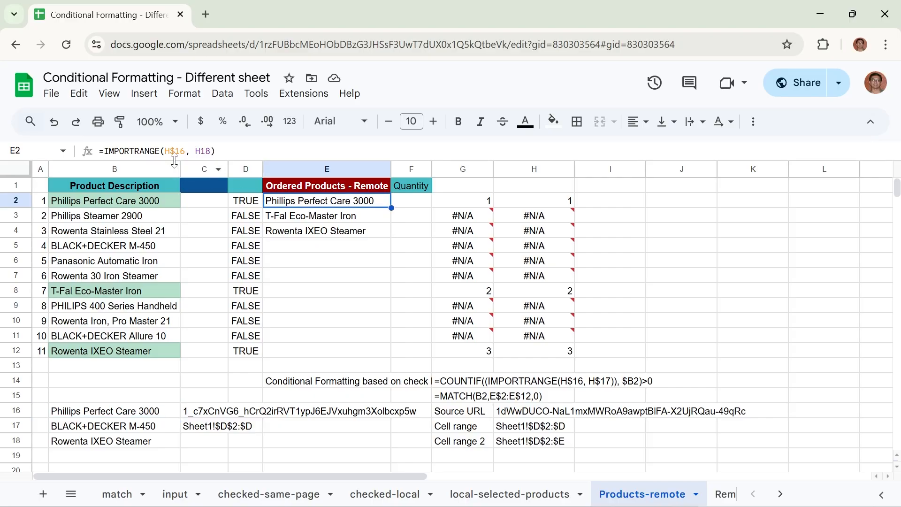
Copy the formula =IMPORTRANGE(C16,C17) from B16 over the formula in E2, and check the formula in E2
{"action": "left_click", "coordinate": [68, 411]}
{"action": "left_click_drag", "start_coordinate": [206, 151], "coordinate": [100, 153]}
{"action": "key", "text": "ctrl+c"}
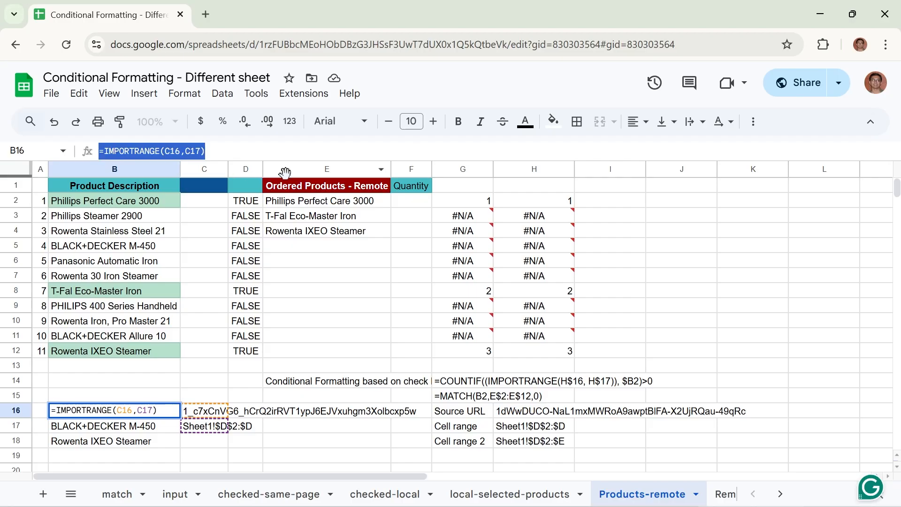
{"action": "left_click", "coordinate": [337, 209]}
{"action": "left_click_drag", "start_coordinate": [215, 152], "coordinate": [100, 151]}
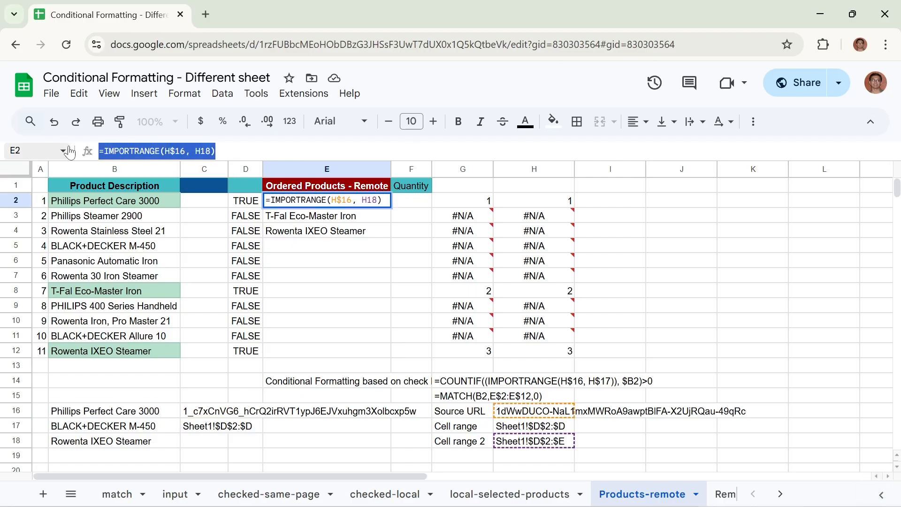
{"action": "key", "text": "ctrl+v"}
{"action": "key", "text": "Return"}
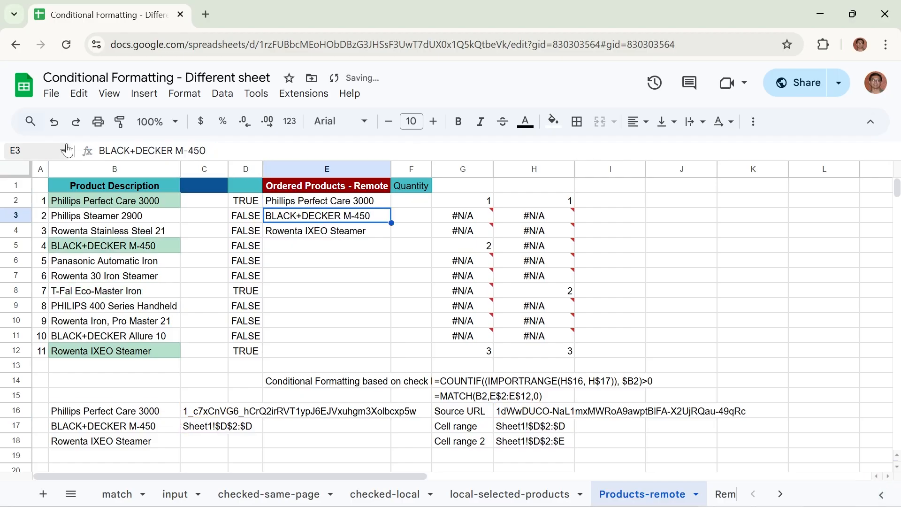
{"action": "left_click", "coordinate": [309, 204]}
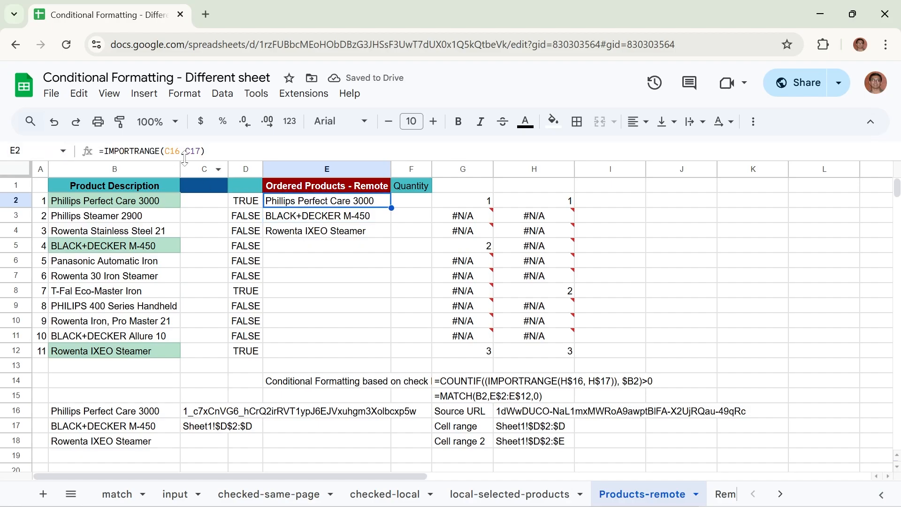
{"action": "left_click_drag", "start_coordinate": [205, 150], "coordinate": [99, 150]}
{"action": "key", "text": "ctrl+c"}
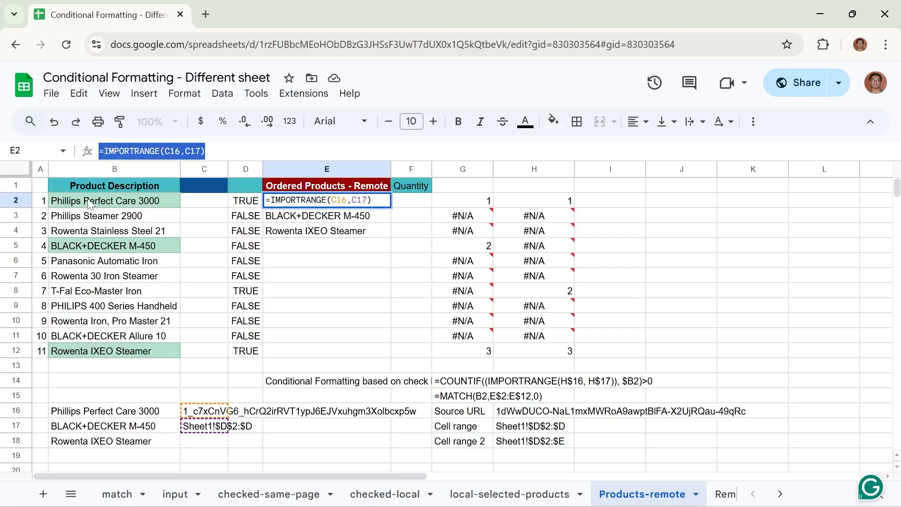
Open the conditional format rules for the product descriptions in B2:B12 and remove the existing MATCH custom formula rule
{"action": "left_click_drag", "start_coordinate": [89, 205], "coordinate": [112, 351]}
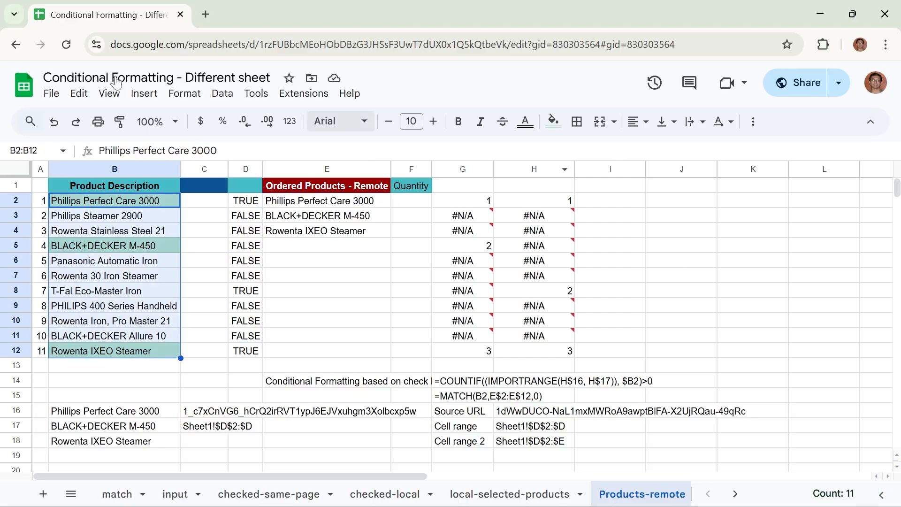
{"action": "left_click", "coordinate": [183, 93]}
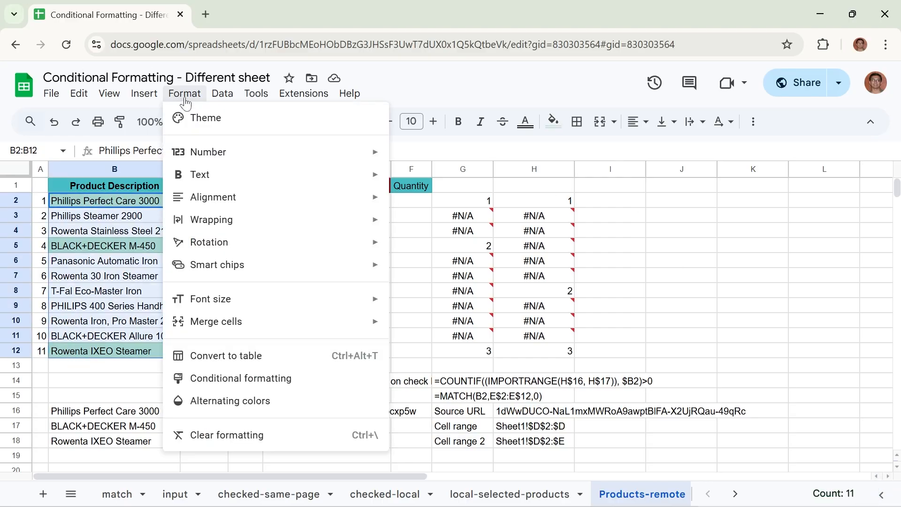
{"action": "left_click", "coordinate": [270, 379]}
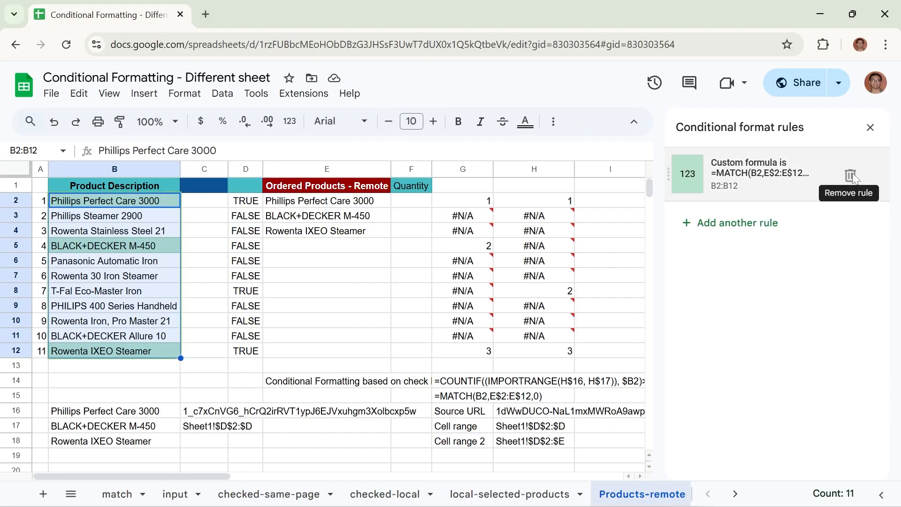
{"action": "left_click", "coordinate": [852, 178]}
Create a conditional format rule for B2:B12 with the custom formula =IMPORTRANGE(C16,C17) and the default style
{"action": "left_click", "coordinate": [738, 177]}
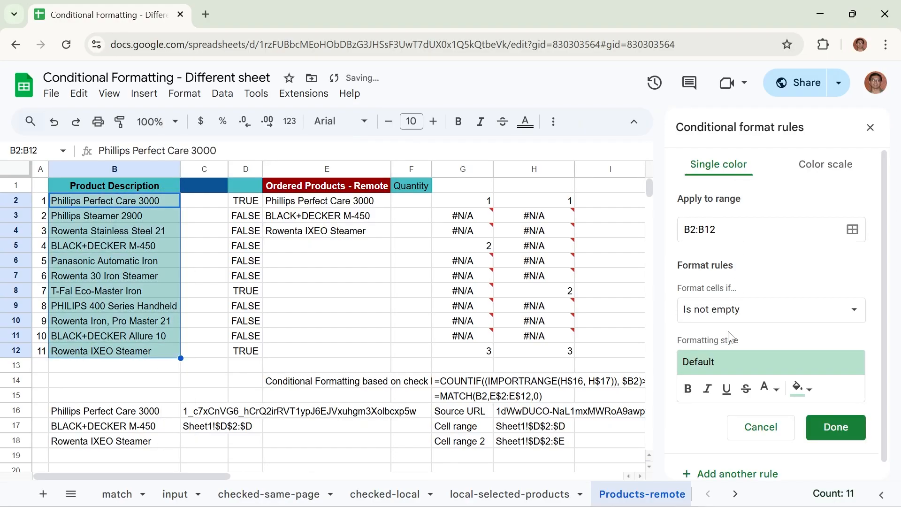
{"action": "left_click", "coordinate": [748, 313]}
{"action": "scroll", "coordinate": [752, 406], "scroll_direction": "down", "scroll_amount": 5}
{"action": "left_click", "coordinate": [757, 481]}
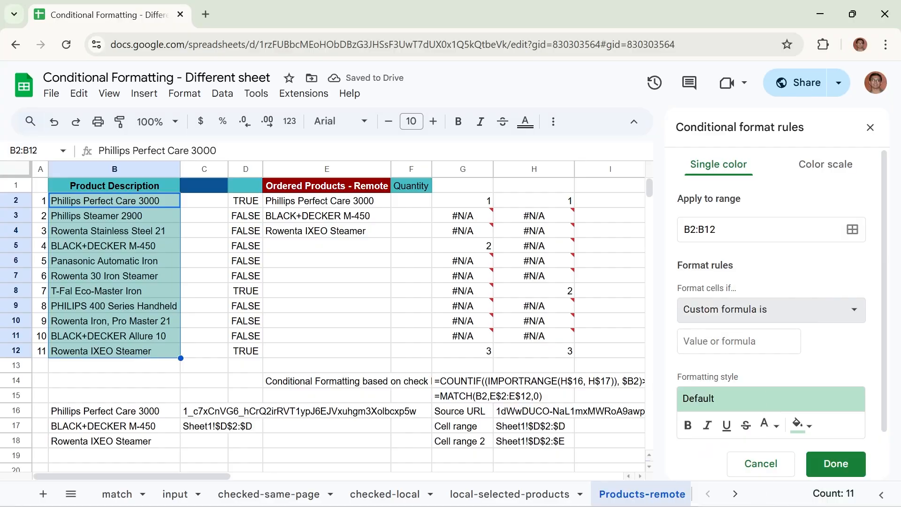
{"action": "key", "text": "ctrl+v"}
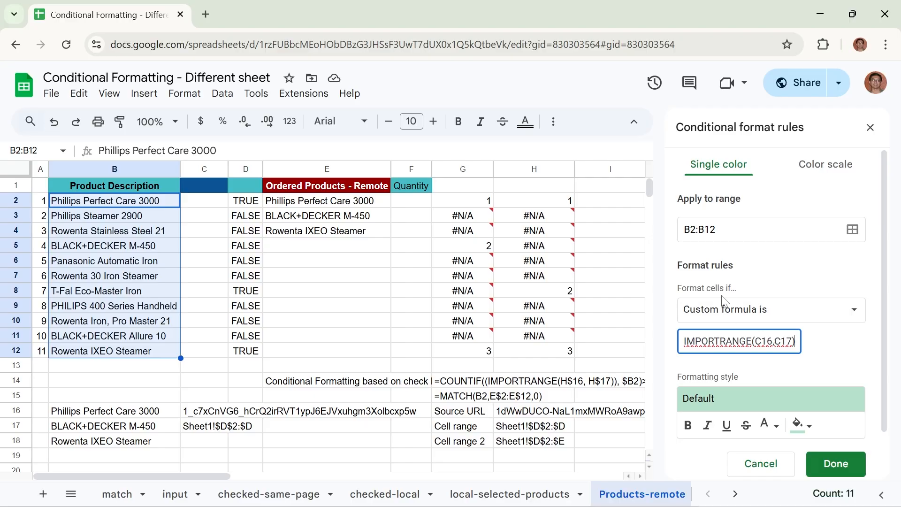
{"action": "left_click", "coordinate": [824, 459]}
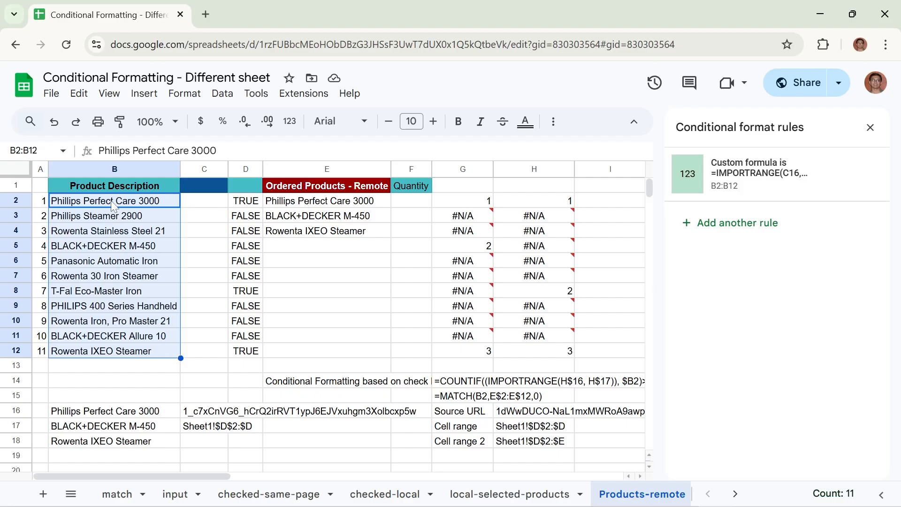
Clear D2:D12 and begin a MATCH formula in D2 with B2:B12 as its search key
{"action": "left_click_drag", "start_coordinate": [254, 203], "coordinate": [251, 359]}
{"action": "key", "text": "Delete"}
{"action": "left_click", "coordinate": [247, 204]}
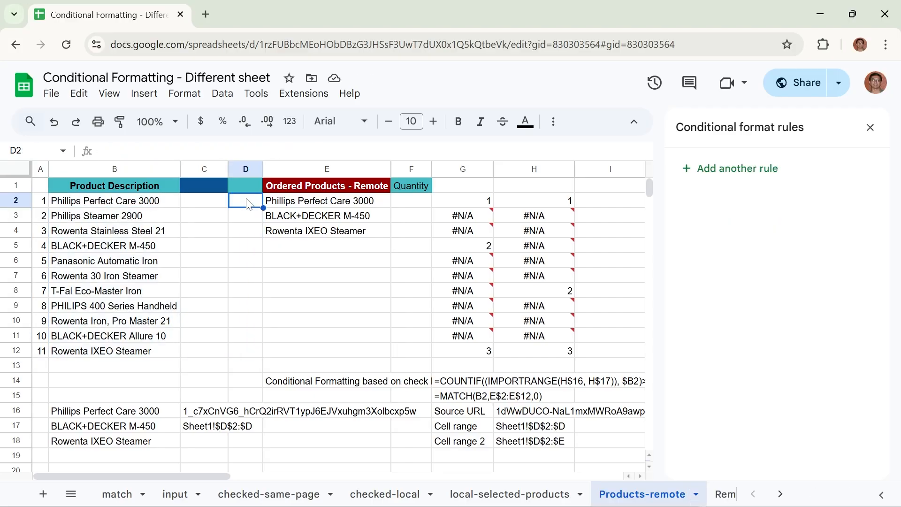
{"action": "type", "text": "="}
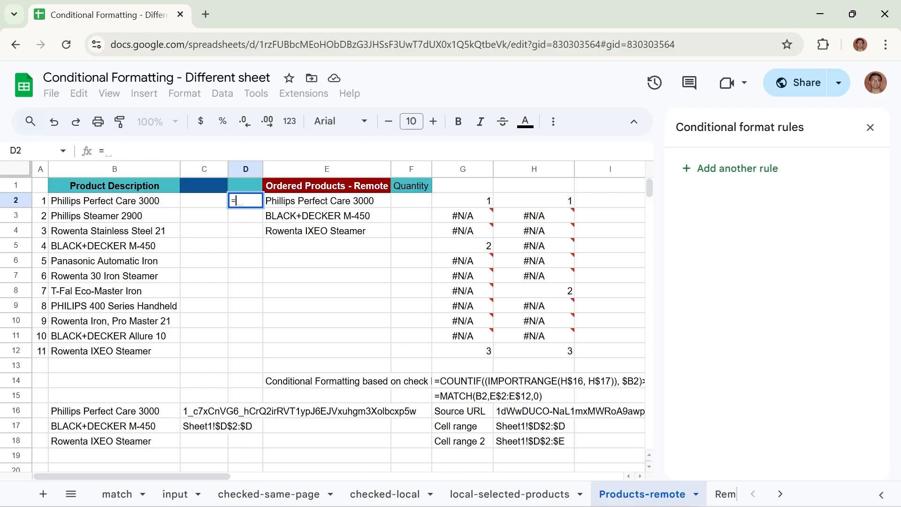
{"action": "type", "text": "MATCH"}
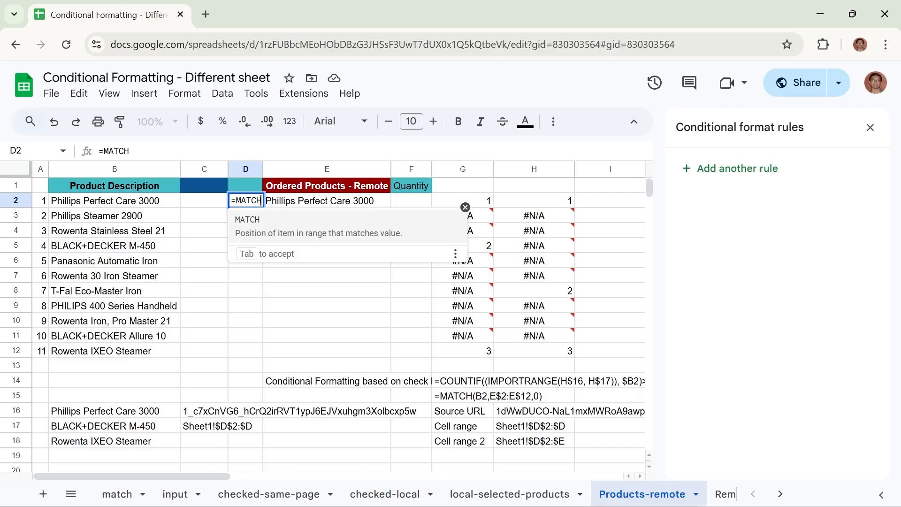
{"action": "type", "text": "("}
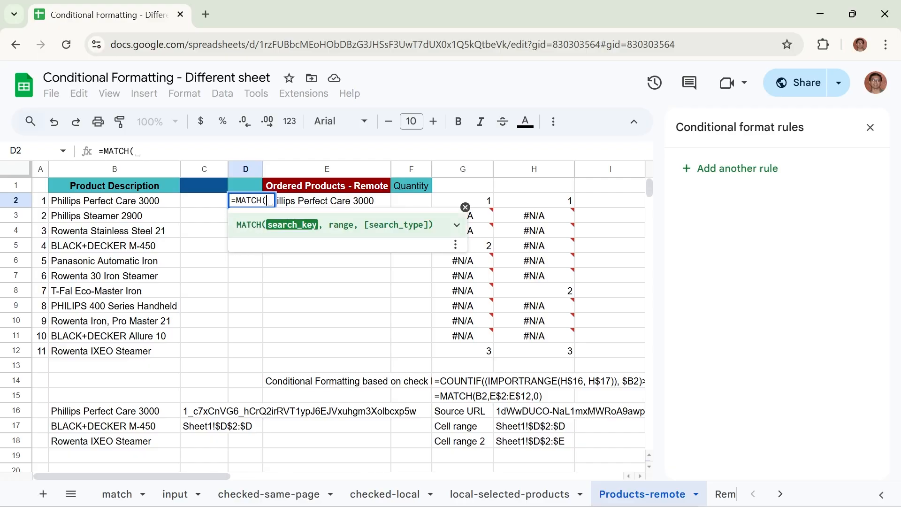
{"action": "left_click_drag", "start_coordinate": [117, 203], "coordinate": [103, 354]}
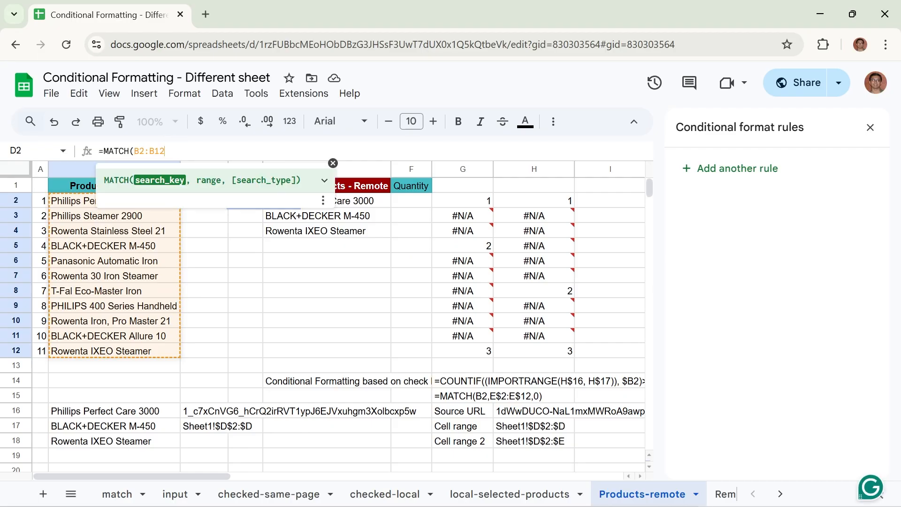
{"action": "type", "text": ","}
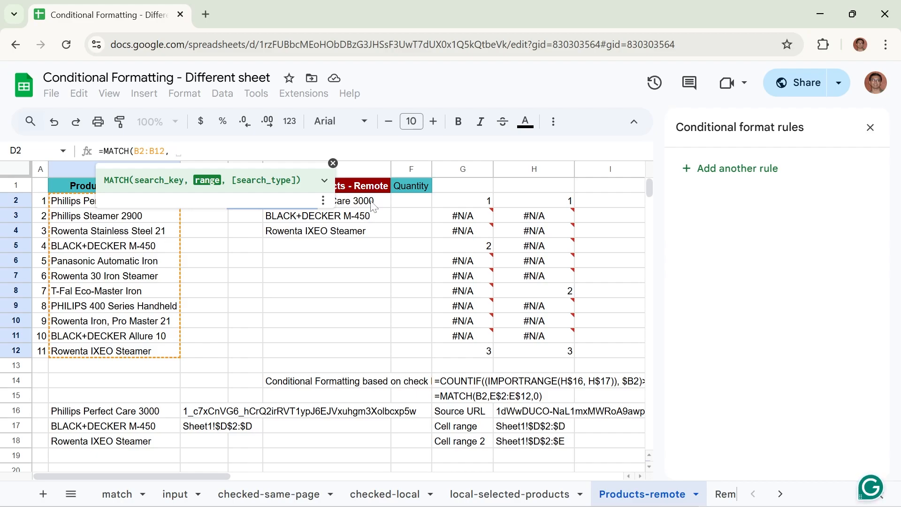
{"action": "left_click", "coordinate": [98, 412]}
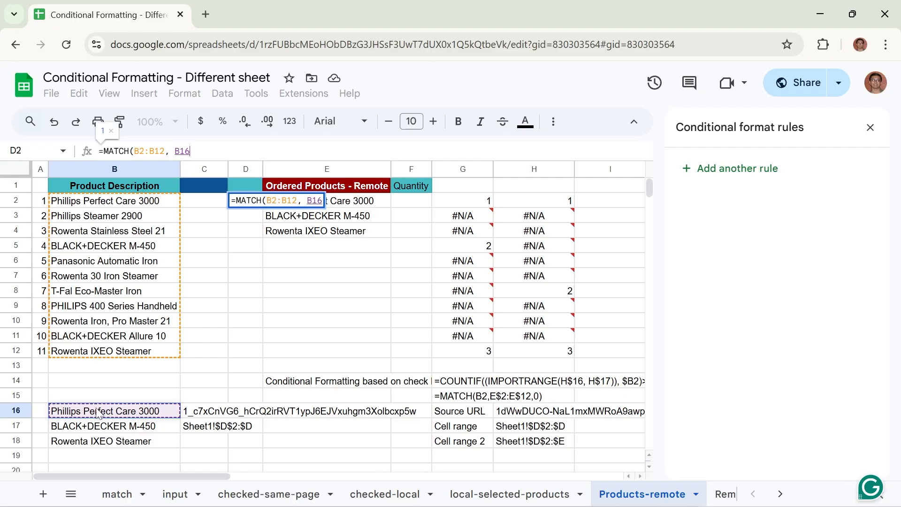
{"action": "key", "text": "BackSpace"}
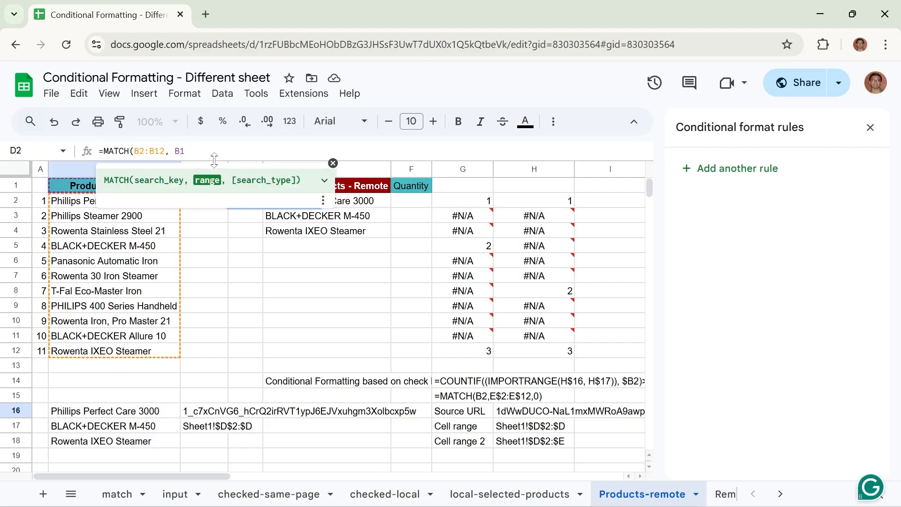
{"action": "key", "text": "BackSpace"}
{"action": "key", "text": "BackSpace"}
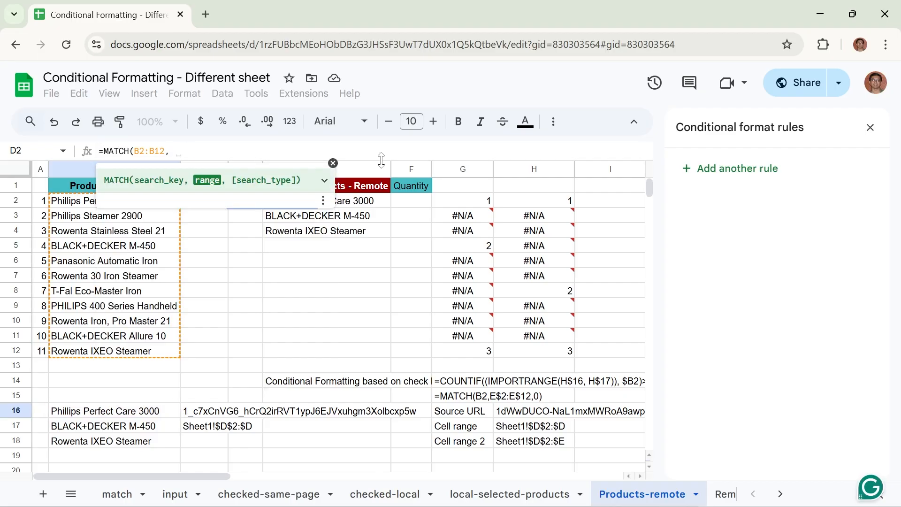
{"action": "key", "text": "BackSpace"}
Add IMPORTRANGE(C16,C17) as the range argument of the MATCH formula in D2
{"action": "type", "text": "IMPO"}
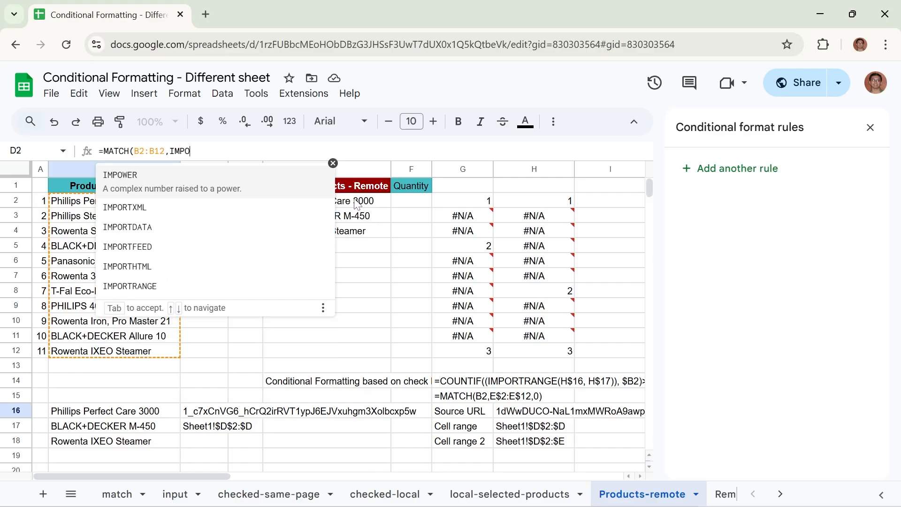
{"action": "type", "text": "RTR"}
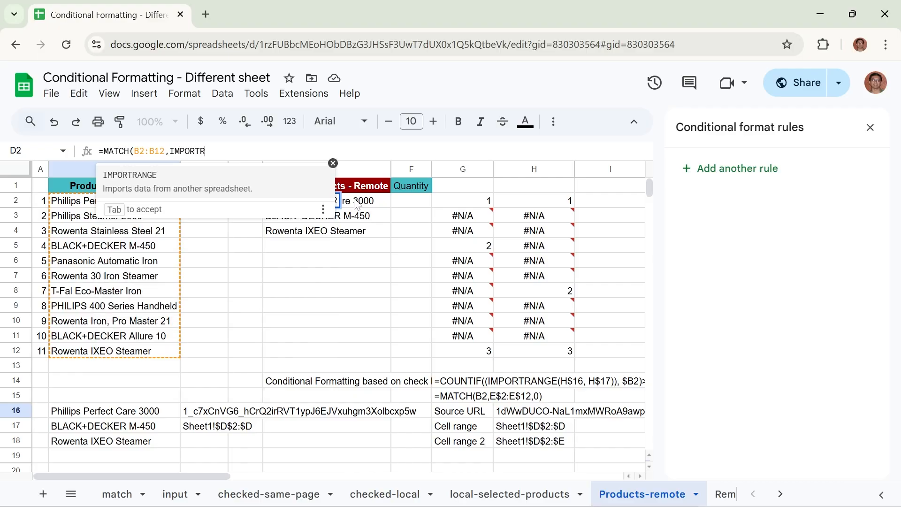
{"action": "type", "text": "ANGE"}
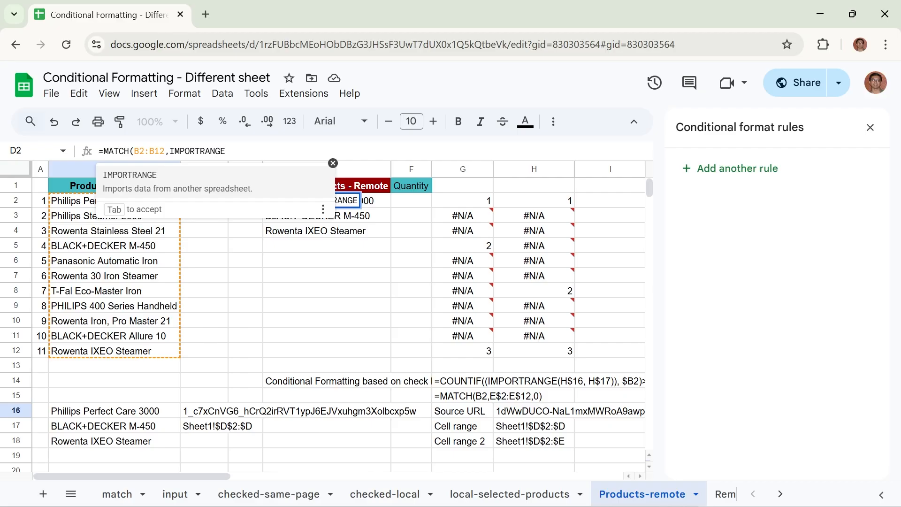
{"action": "type", "text": "("}
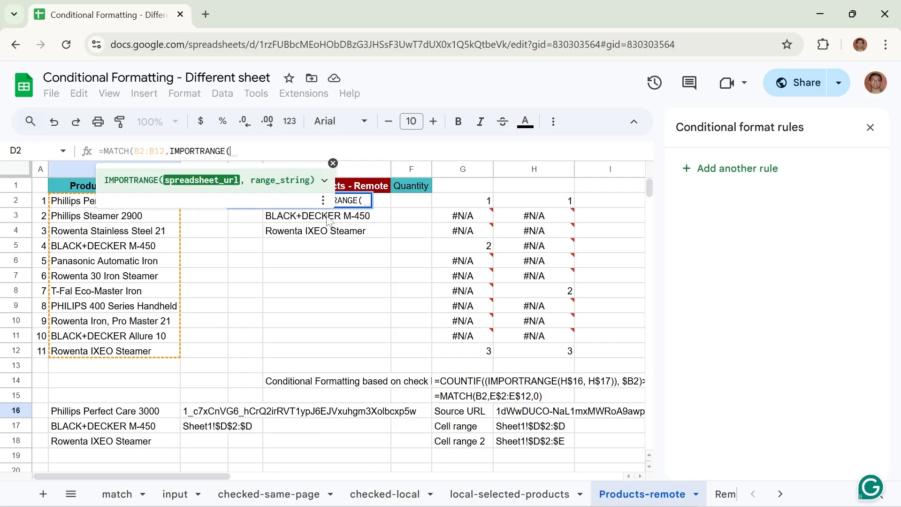
{"action": "left_click", "coordinate": [206, 413]}
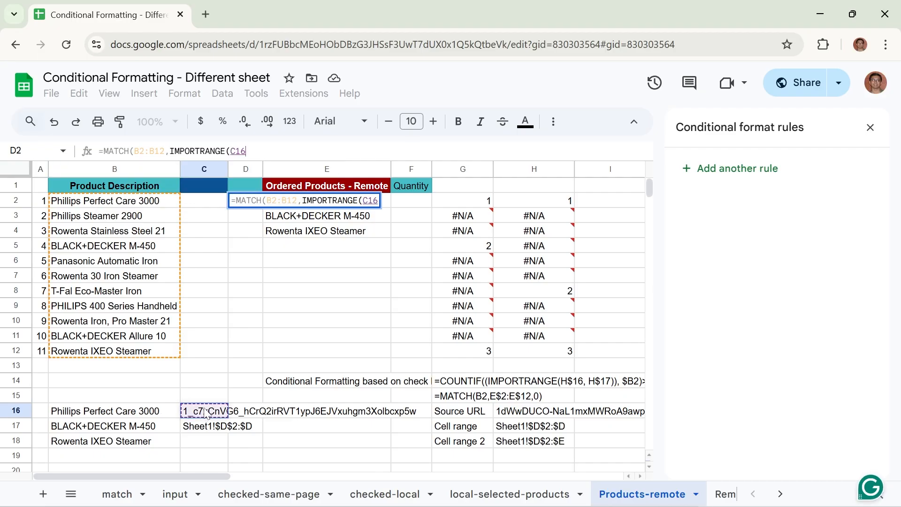
{"action": "type", "text": ","}
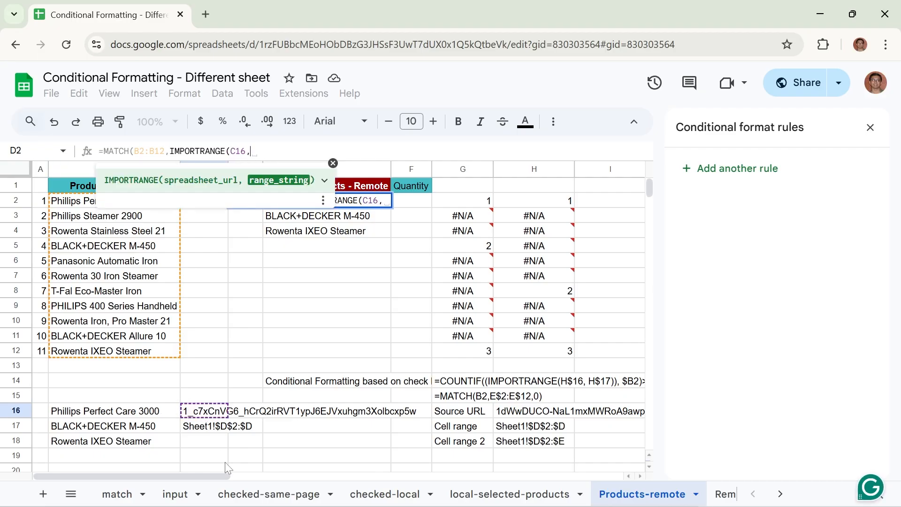
{"action": "left_click", "coordinate": [201, 428]}
{"action": "type", "text": ")"}
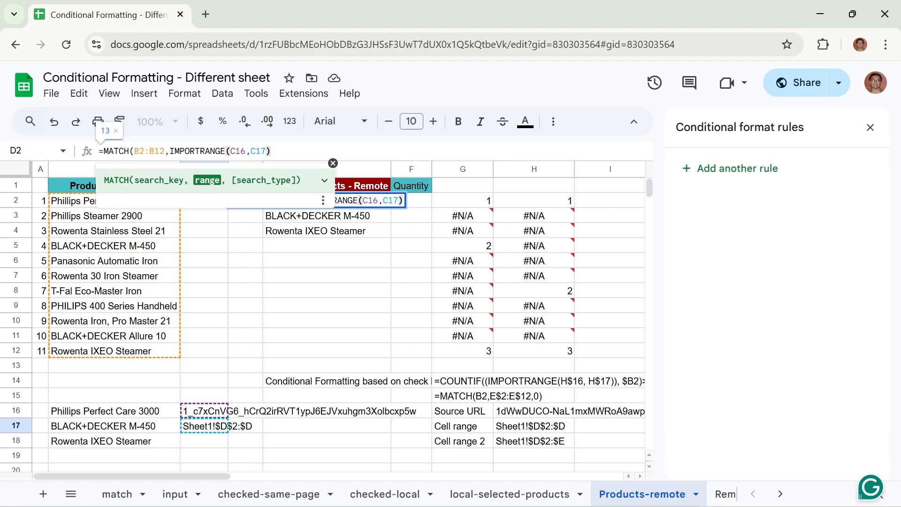
Reduce the search key of the MATCH formula in D2 to the single cell B2
{"action": "left_click", "coordinate": [165, 151]}
{"action": "key", "text": "BackSpace"}
{"action": "key", "text": "BackSpace"}
{"action": "key", "text": "BackSpace"}
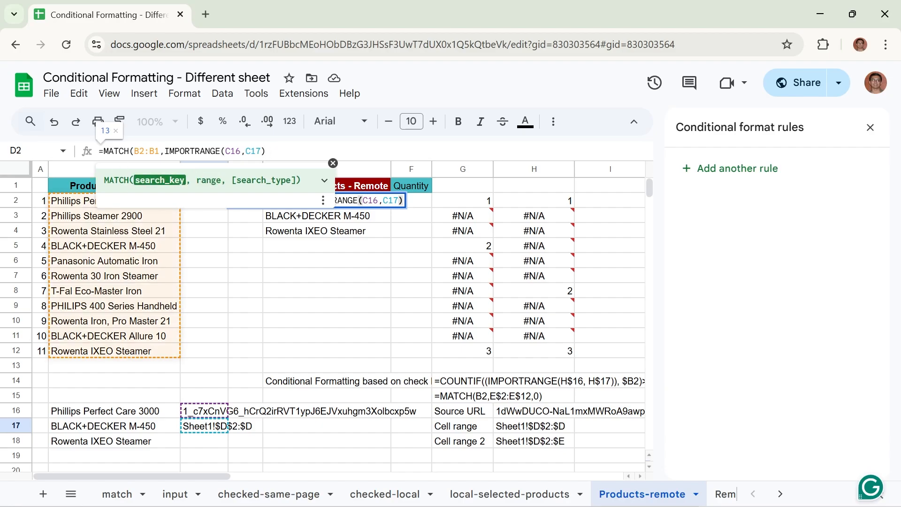
{"action": "key", "text": "BackSpace"}
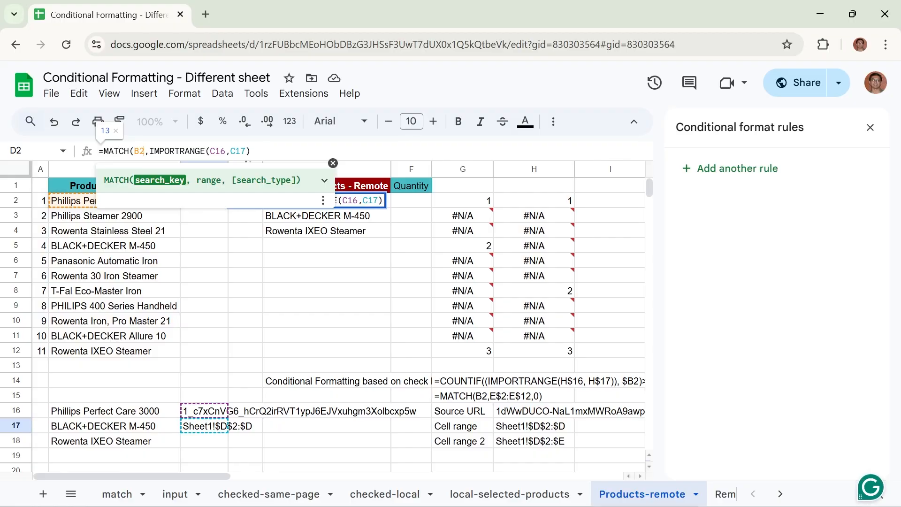
Complete the D2 formula as =MATCH(B2,IMPORTRANGE(C16,C17),0) and fill it down to D12
{"action": "left_click", "coordinate": [251, 152]}
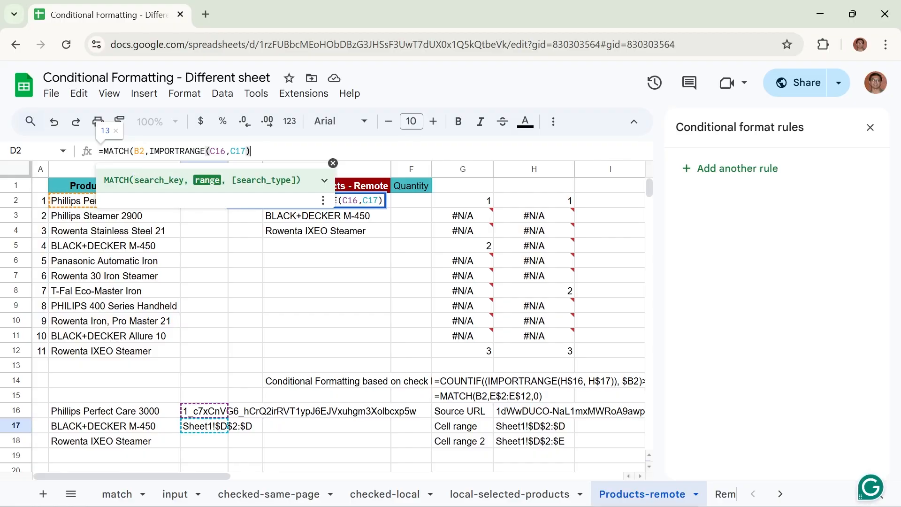
{"action": "type", "text": ","}
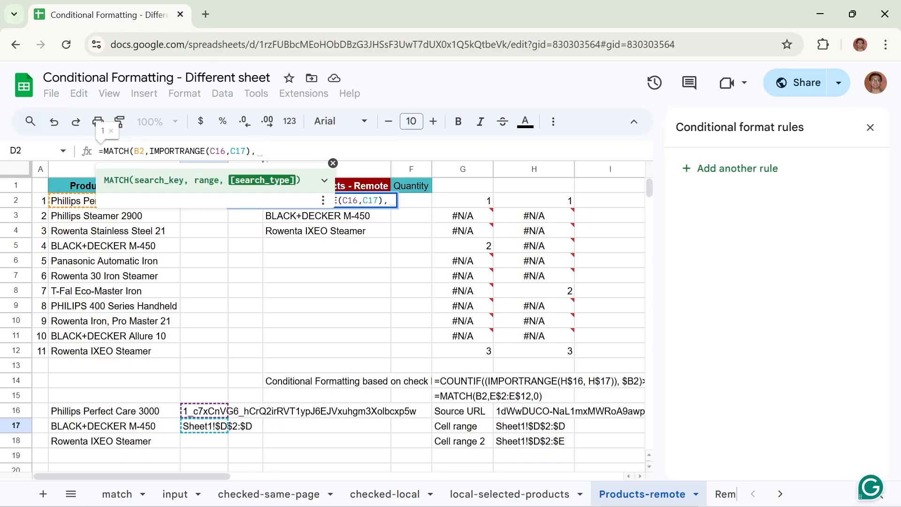
{"action": "type", "text": "0)"}
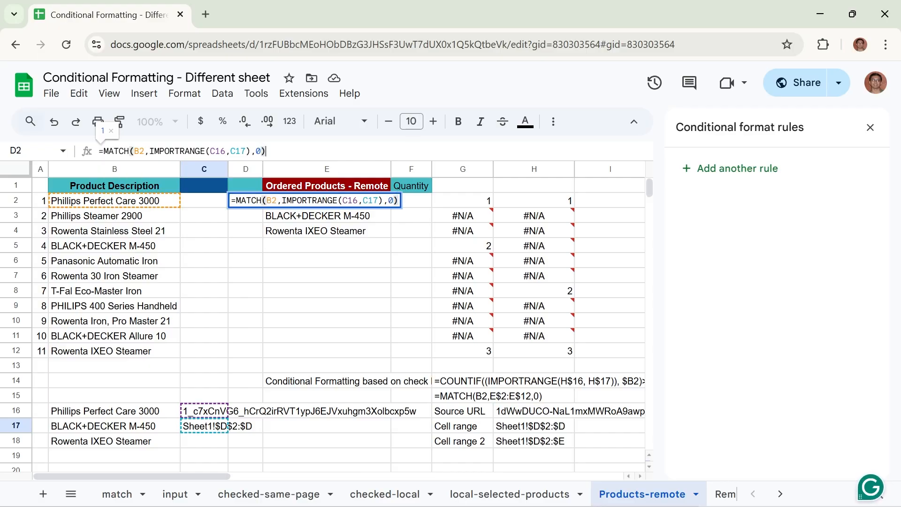
{"action": "key", "text": "Return"}
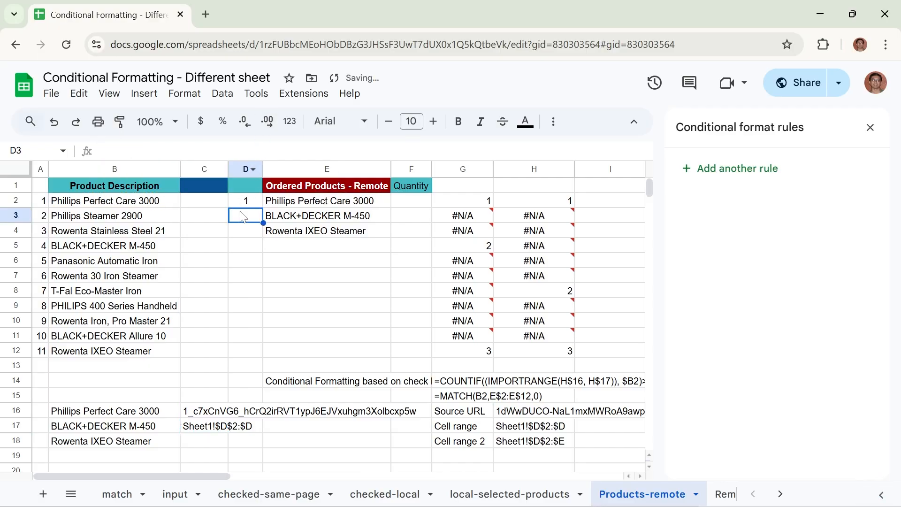
{"action": "left_click", "coordinate": [260, 206]}
{"action": "left_click_drag", "start_coordinate": [261, 207], "coordinate": [240, 352]}
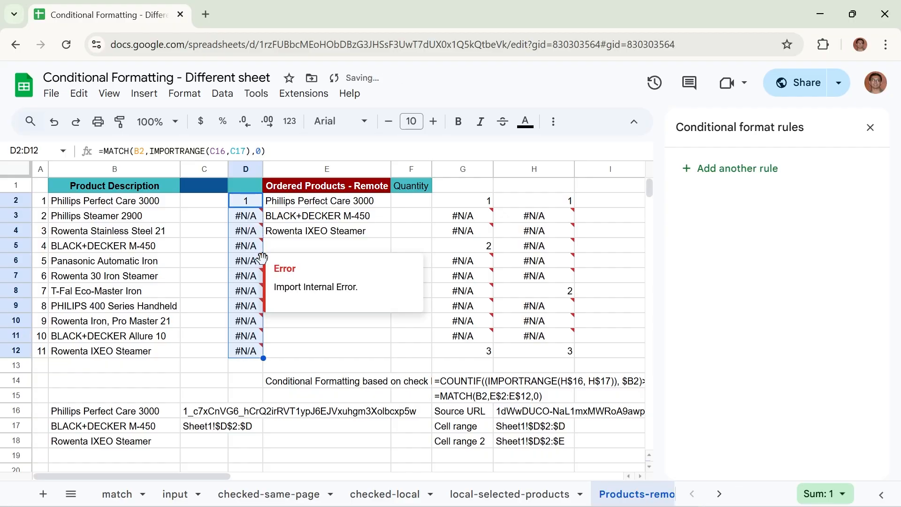
Make the IMPORTRANGE references in D2 absolute as $C$16 and $C$17, and refill the formula down to D12
{"action": "left_click", "coordinate": [210, 151]}
{"action": "key", "text": "F4"}
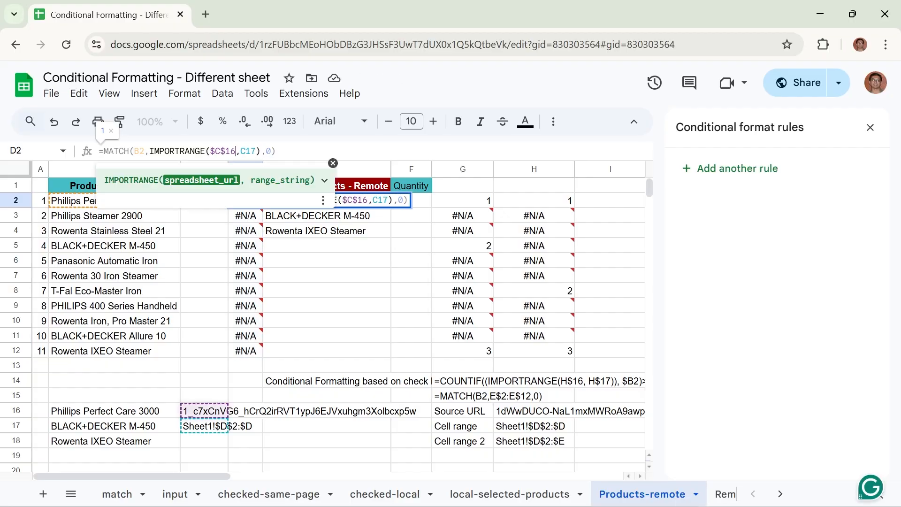
{"action": "key", "text": "Right"}
{"action": "key", "text": "F4"}
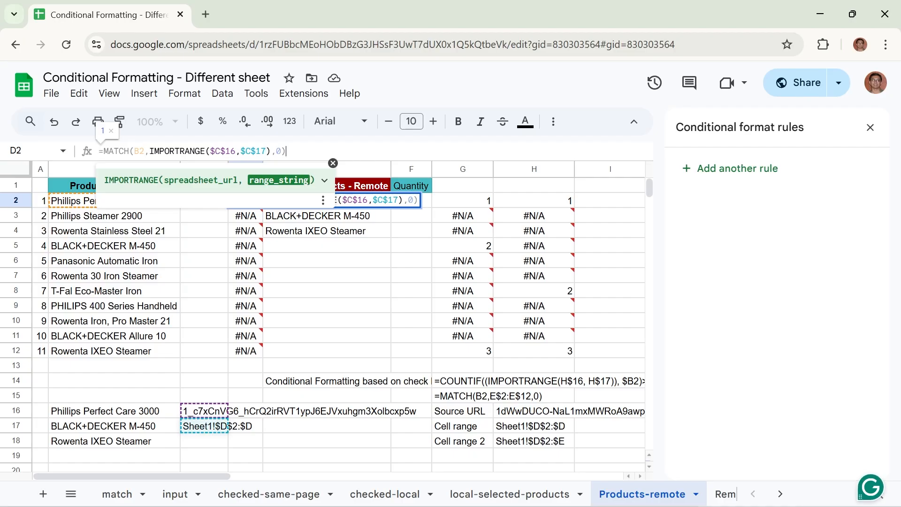
{"action": "key", "text": "Return"}
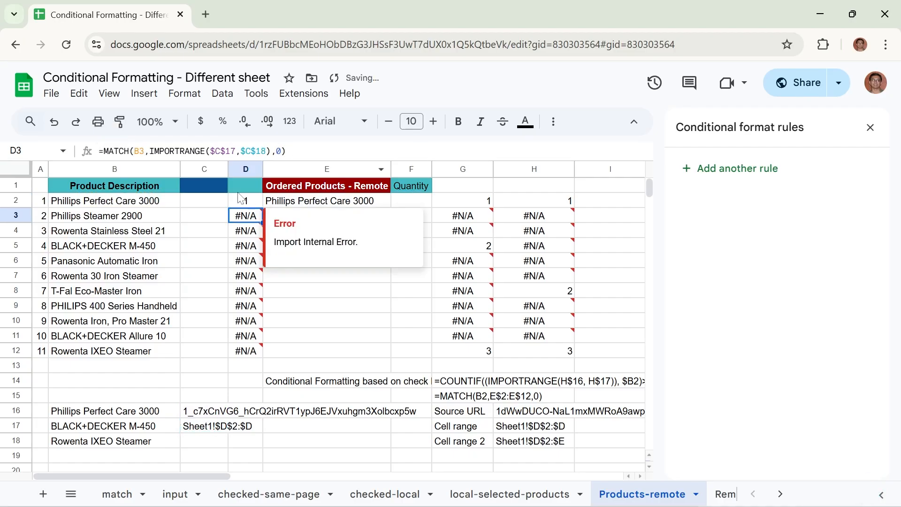
{"action": "left_click", "coordinate": [241, 200]}
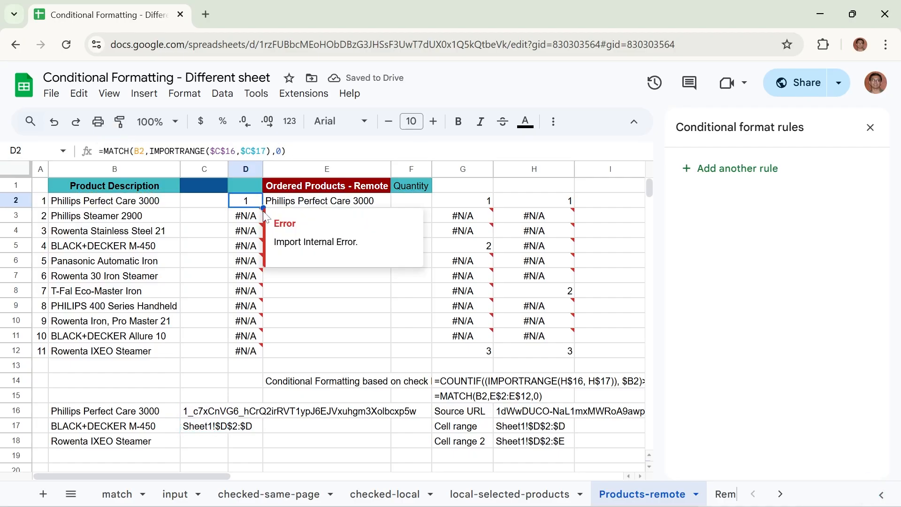
{"action": "left_click_drag", "start_coordinate": [263, 208], "coordinate": [244, 349]}
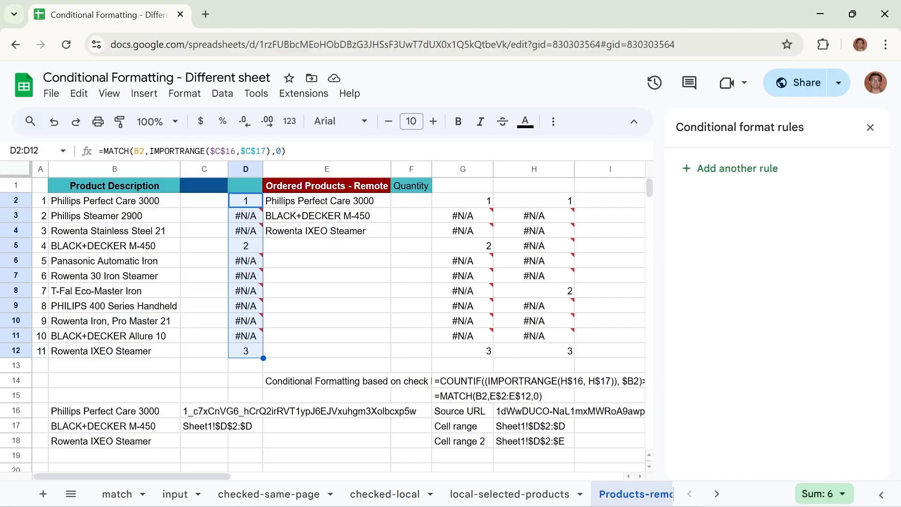
Copy the MATCH formula from D2 and use it as the custom formula of the B2:B12 rule: =MATCH(B2,IMPORTRANGE($C$16,$C$17),0)
{"action": "key", "text": "F2"}
{"action": "key", "text": "ctrl+a"}
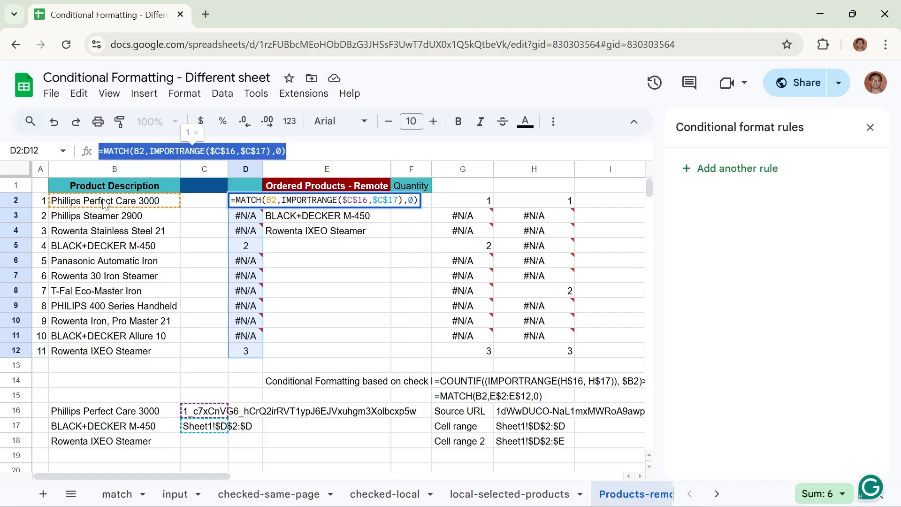
{"action": "left_click_drag", "start_coordinate": [104, 203], "coordinate": [95, 353]}
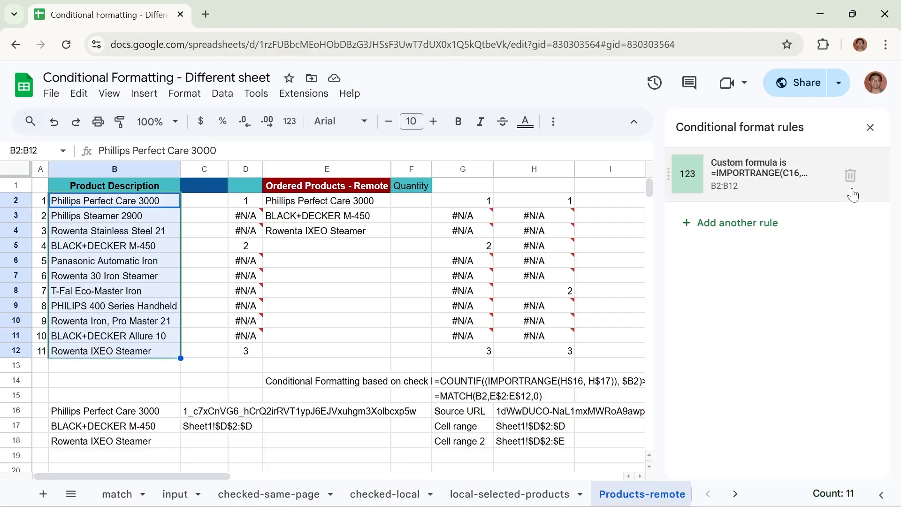
{"action": "left_click", "coordinate": [756, 190]}
{"action": "left_click", "coordinate": [741, 313]}
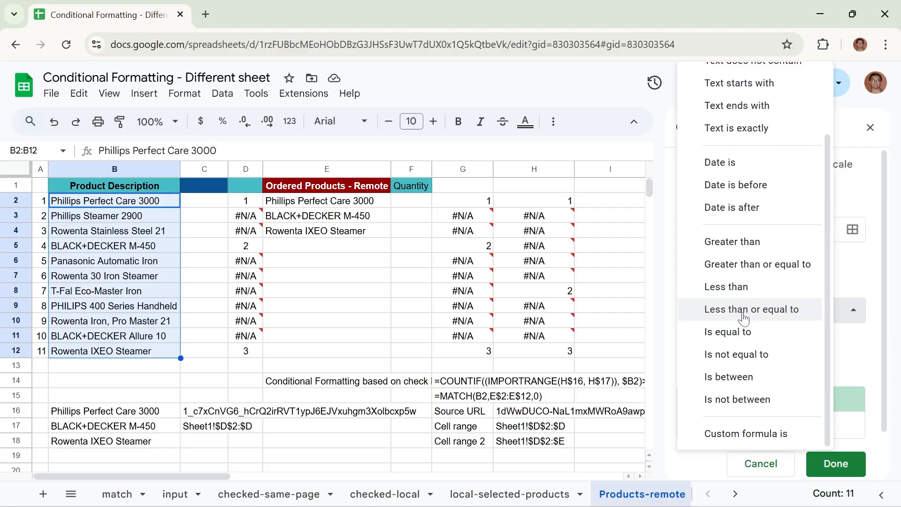
{"action": "left_click", "coordinate": [740, 435]}
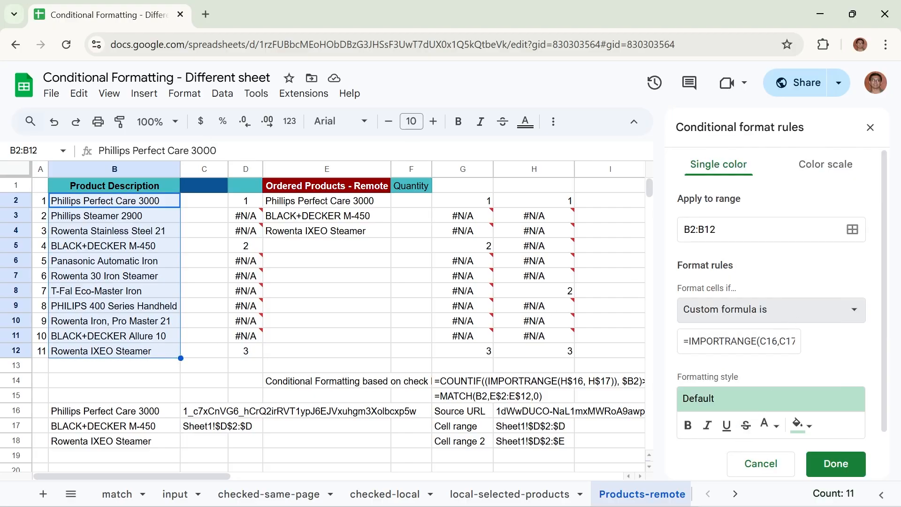
{"action": "key", "text": "Tab"}
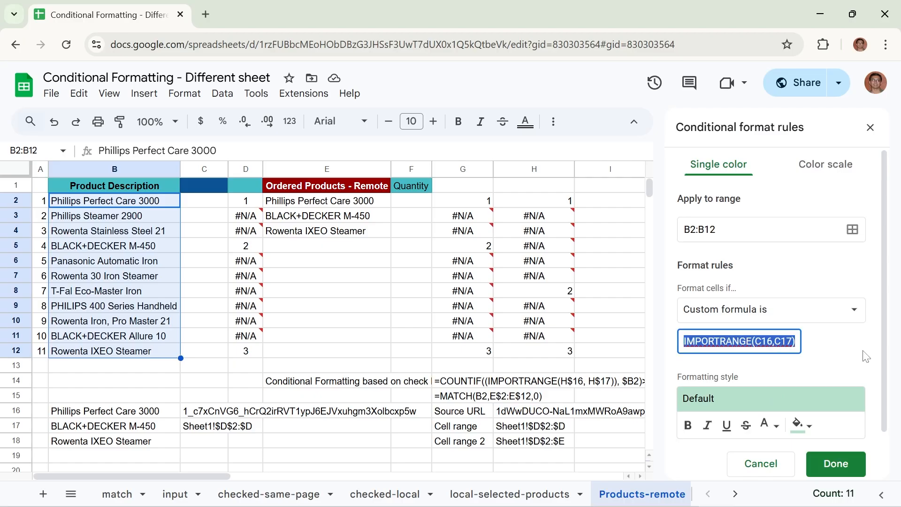
{"action": "key", "text": "ctrl+v"}
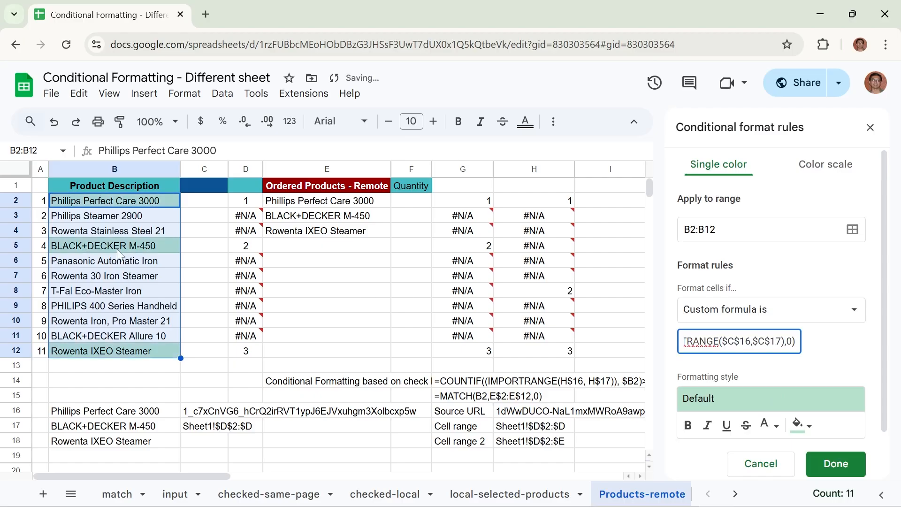
Set the fill color of the B2:B12 conditional format rule to standard blue and save the rule
{"action": "left_click", "coordinate": [800, 425]}
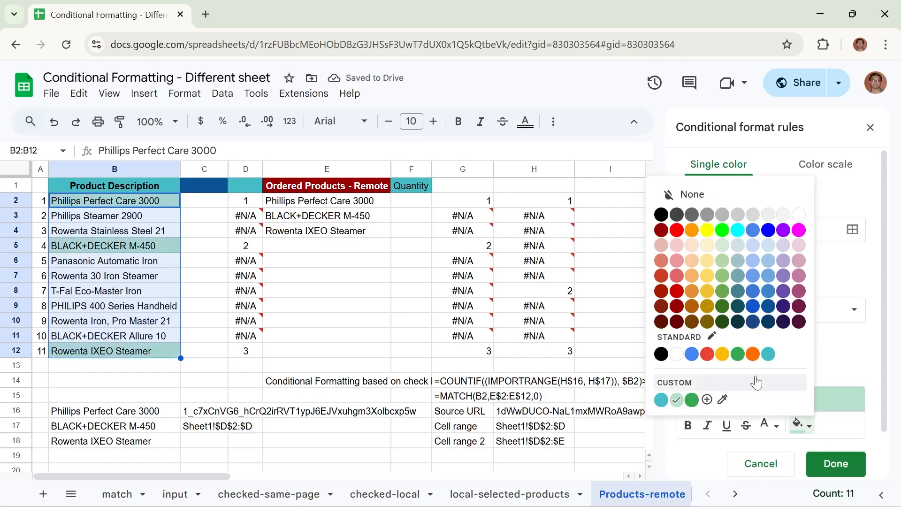
{"action": "left_click", "coordinate": [692, 355]}
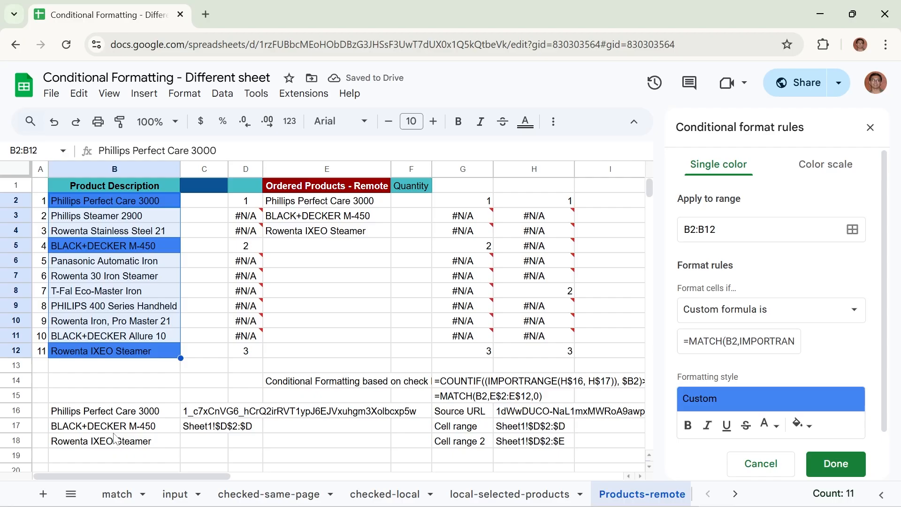
{"action": "left_click", "coordinate": [846, 472]}
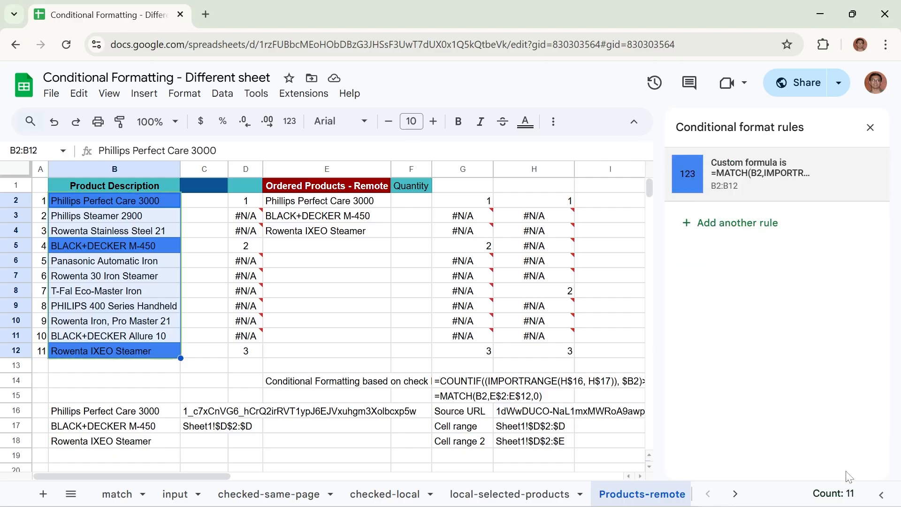
In the Test 1 spreadsheet, untick BLACK+DECKER M-450 and Rowenta IXEO Steamer, and tick Phillips Steamer 2900 and Rowenta Stainless Steel 21
{"action": "mouse_move", "coordinate": [533, 506]}
{"action": "mouse_move", "coordinate": [501, 506]}
{"action": "left_click", "coordinate": [605, 496]}
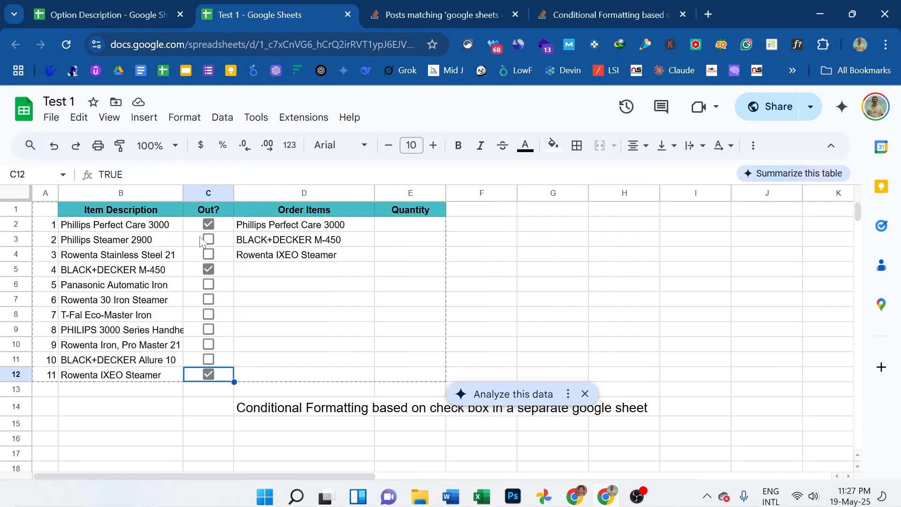
{"action": "left_click", "coordinate": [208, 269]}
{"action": "left_click", "coordinate": [208, 376]}
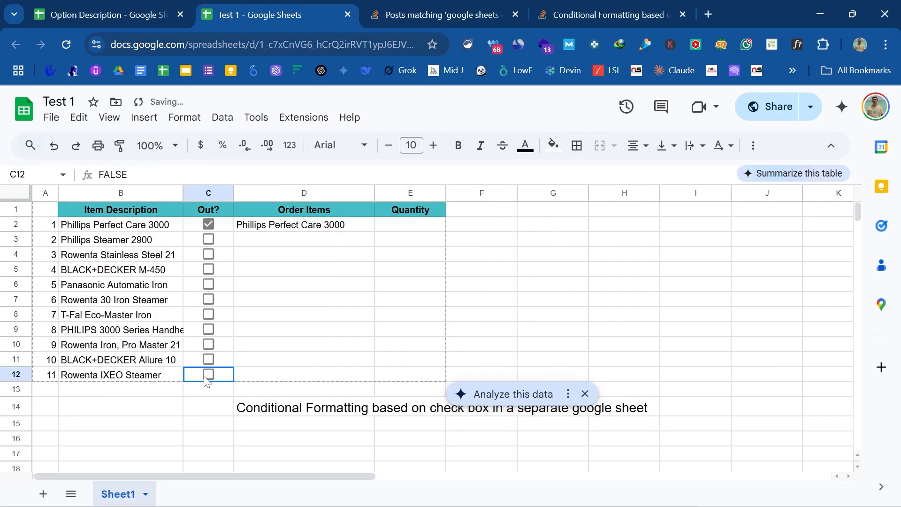
{"action": "left_click", "coordinate": [208, 239]}
{"action": "left_click", "coordinate": [209, 255]}
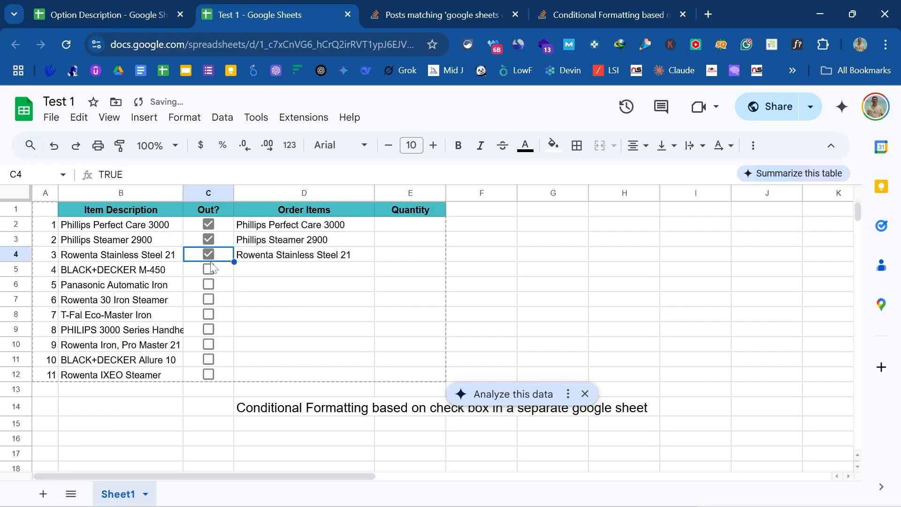
Reload the Conditional Formatting - Different sheet spreadsheet and compare the B2:B12 highlighting with the MATCH results in D2:D4
{"action": "left_click", "coordinate": [575, 495]}
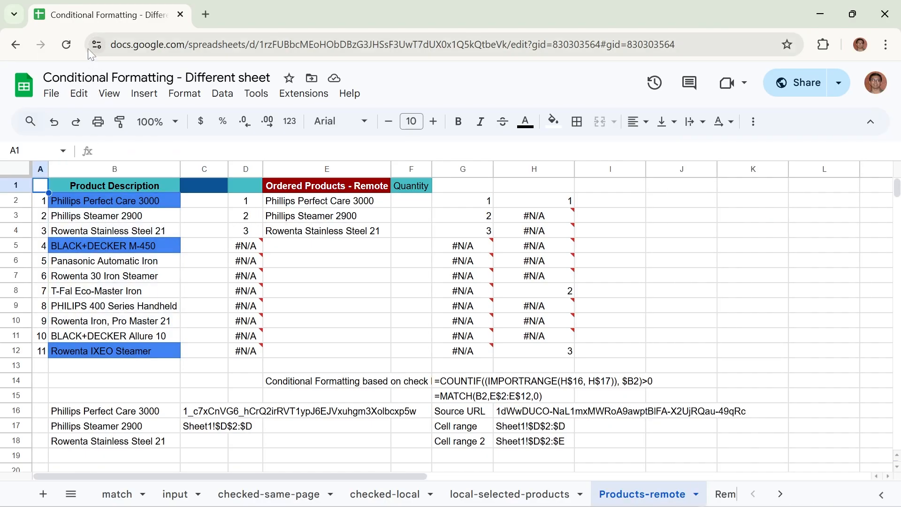
{"action": "left_click", "coordinate": [72, 49]}
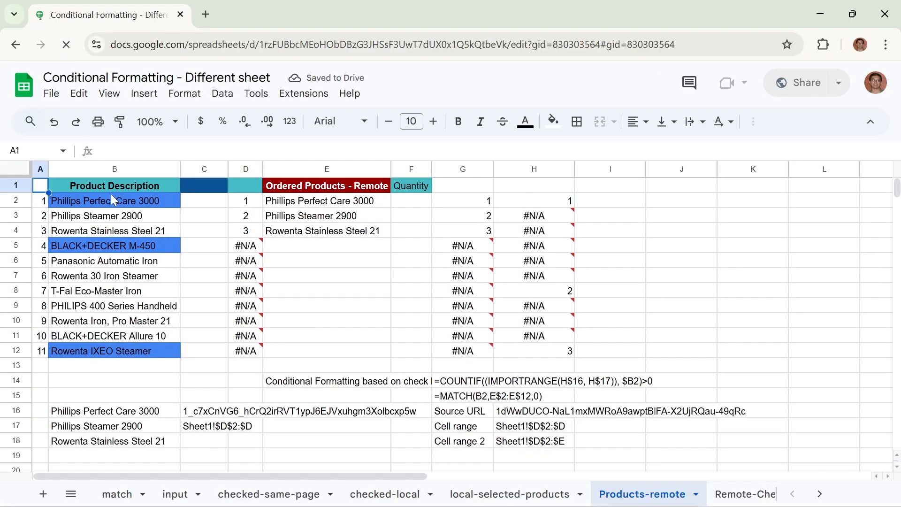
{"action": "left_click_drag", "start_coordinate": [103, 204], "coordinate": [101, 351]}
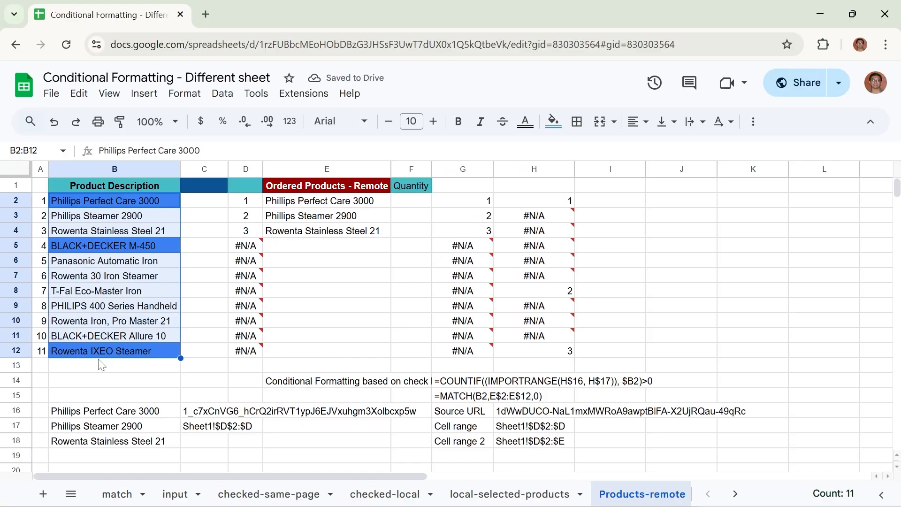
{"action": "left_click", "coordinate": [254, 203]}
{"action": "left_click", "coordinate": [258, 218]}
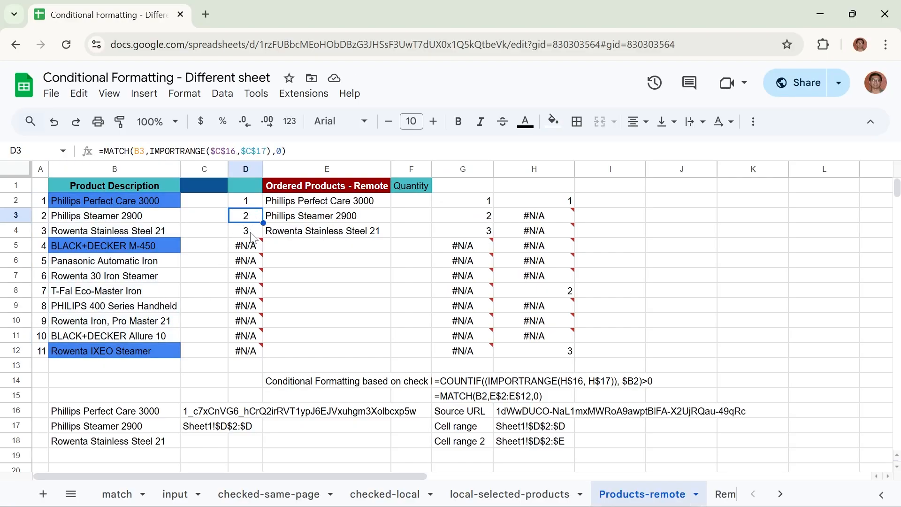
{"action": "left_click", "coordinate": [253, 235]}
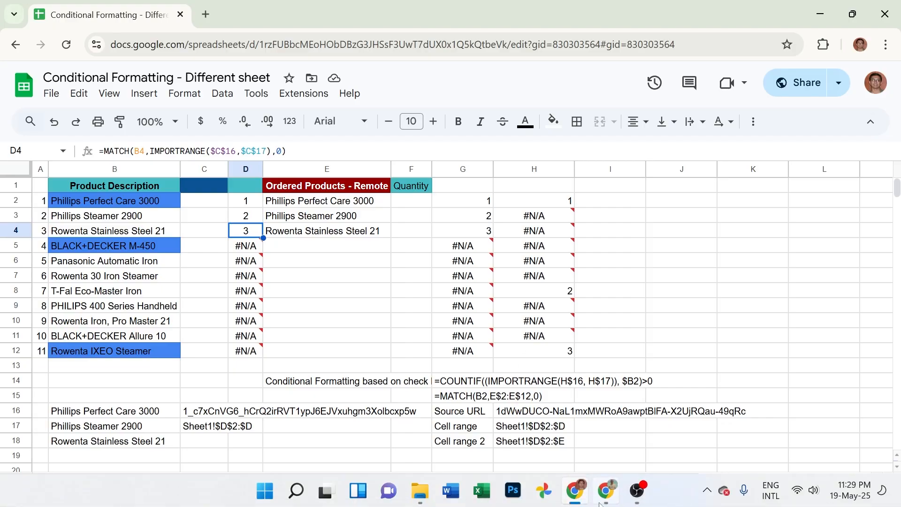
Tick the Rowenta IXEO Steamer checkbox in the Test 1 spreadsheet and return to the Conditional Formatting - Different sheet spreadsheet
{"action": "left_click", "coordinate": [606, 491]}
{"action": "left_click", "coordinate": [207, 375]}
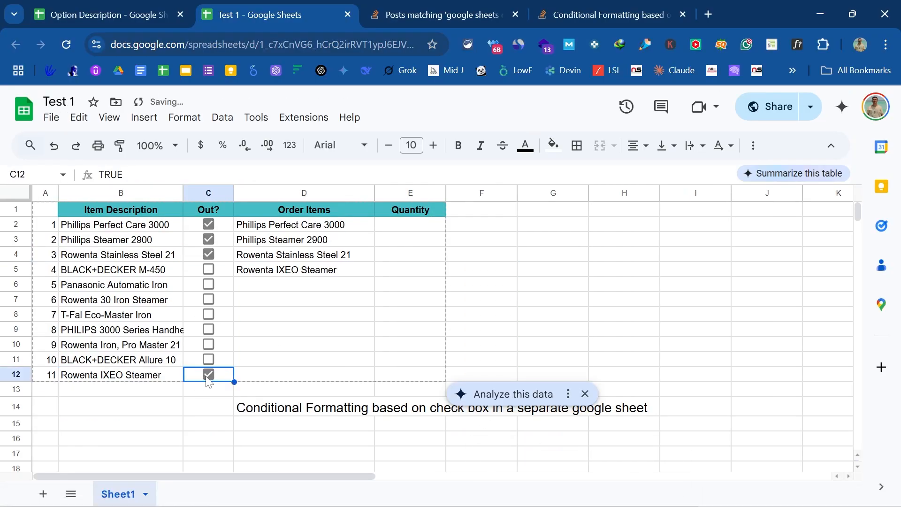
{"action": "left_click", "coordinate": [575, 492]}
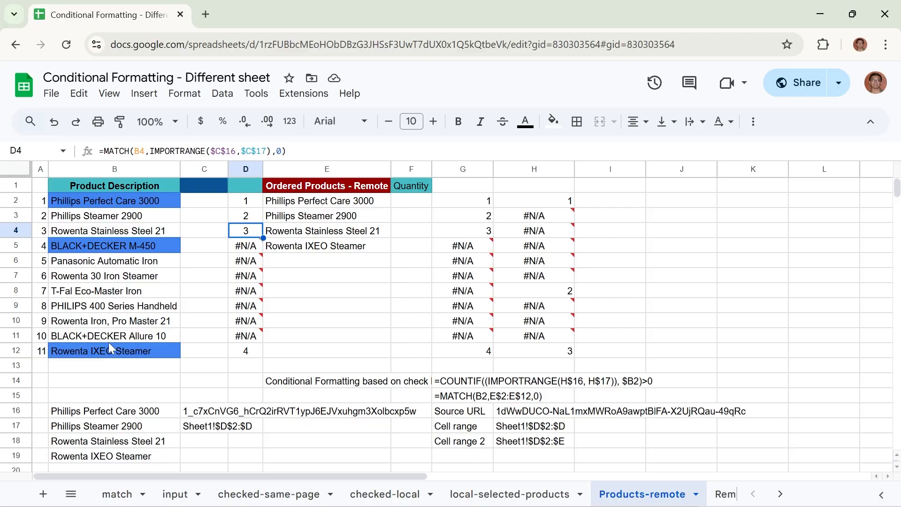
Examine the imported list in column E, the MATCH results in D2:D4 and the highlighting of B2:B12
{"action": "left_click", "coordinate": [305, 206]}
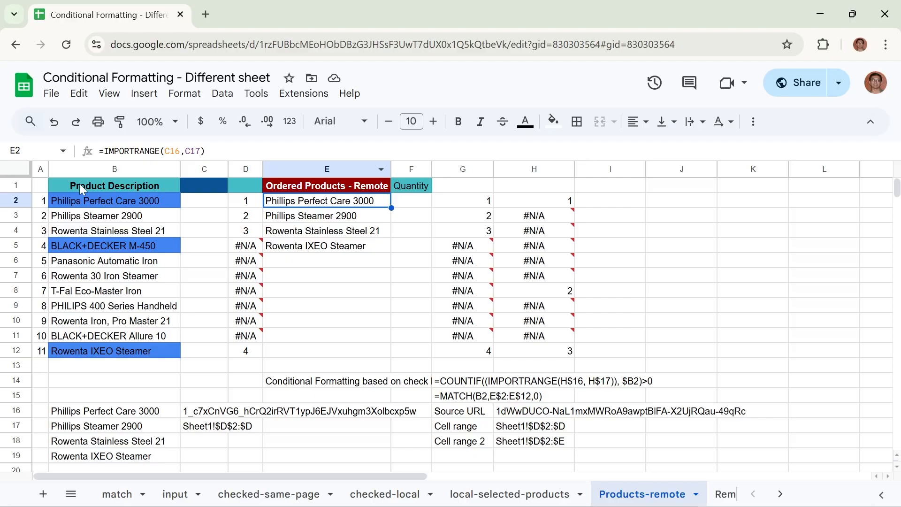
{"action": "left_click_drag", "start_coordinate": [89, 207], "coordinate": [88, 355]}
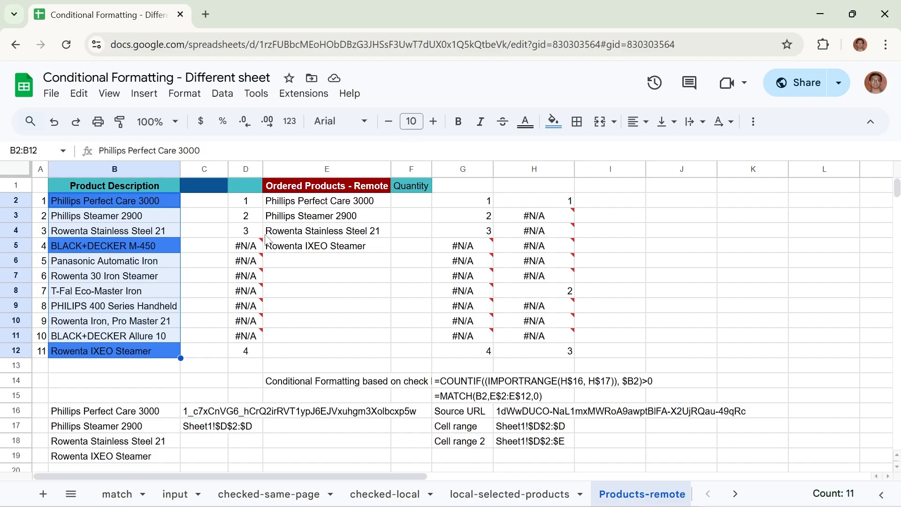
{"action": "left_click", "coordinate": [247, 202]}
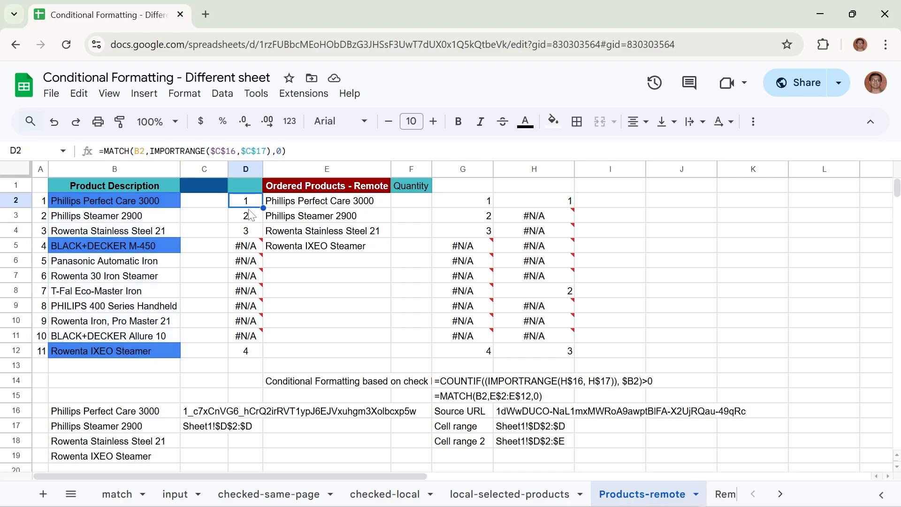
{"action": "left_click", "coordinate": [247, 221]}
{"action": "left_click", "coordinate": [249, 236]}
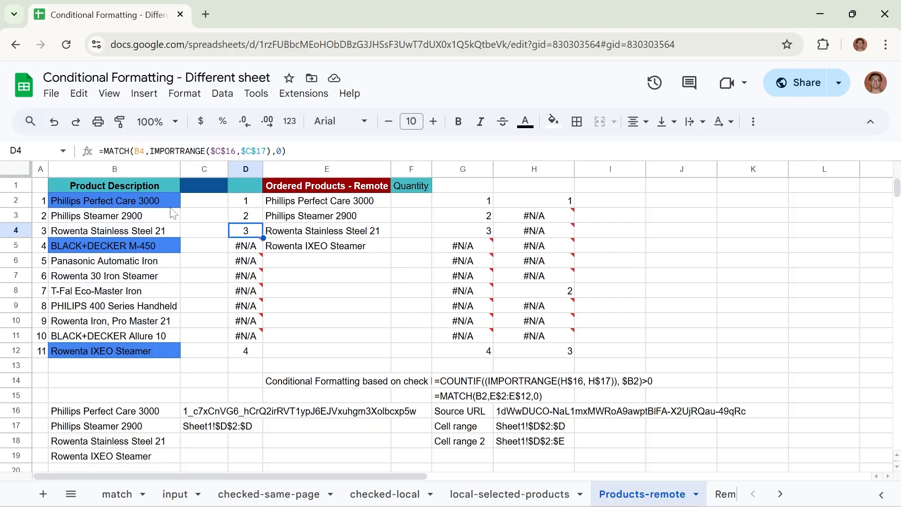
{"action": "left_click_drag", "start_coordinate": [121, 200], "coordinate": [107, 355]}
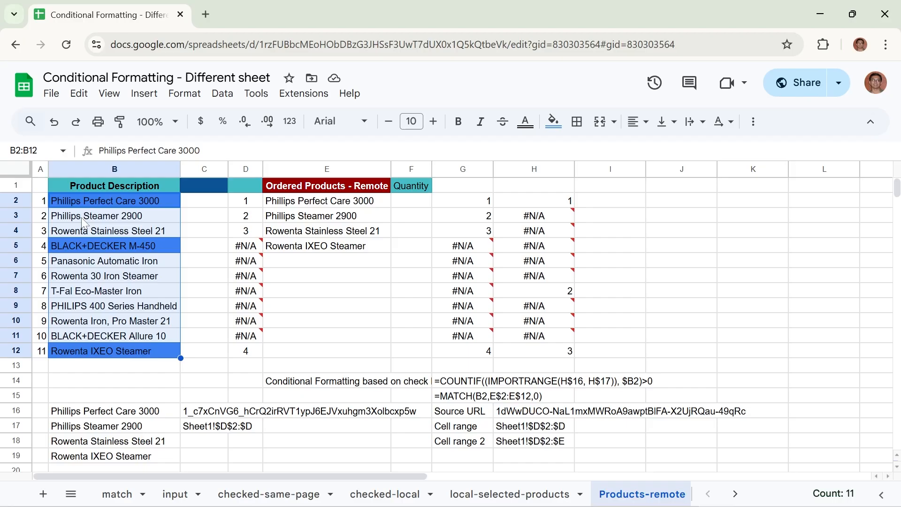
{"action": "left_click", "coordinate": [313, 206]}
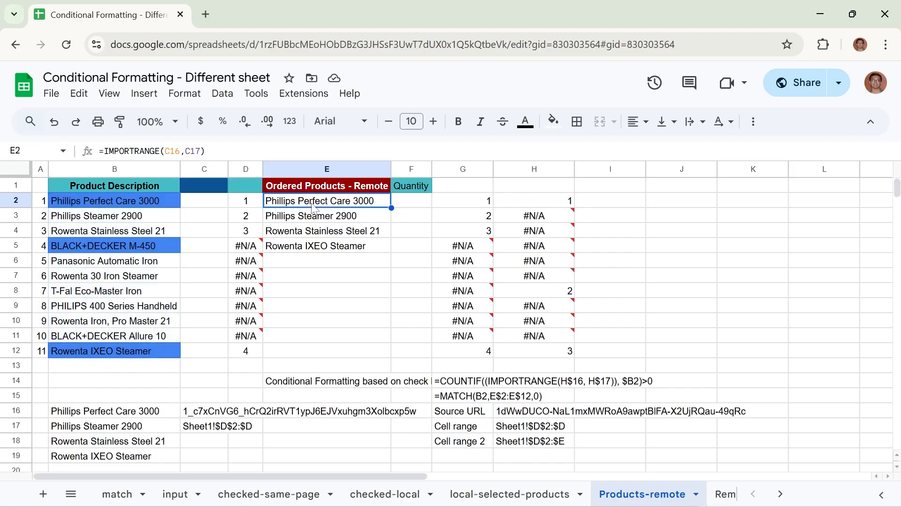
{"action": "left_click", "coordinate": [102, 206]}
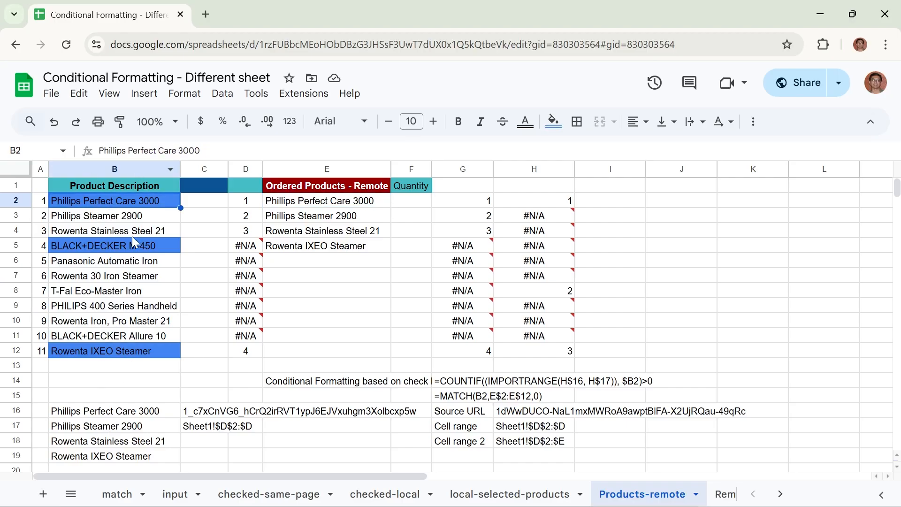
Enter =MATCH(B2, $E$2:$E$12,0) in F2 to look up the product in the imported order list
{"action": "left_click", "coordinate": [409, 204]}
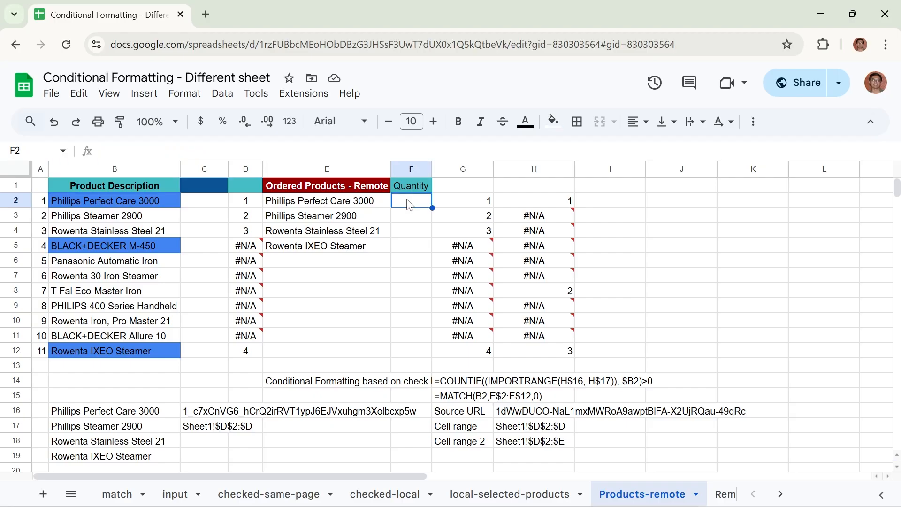
{"action": "type", "text": "=MATCH"}
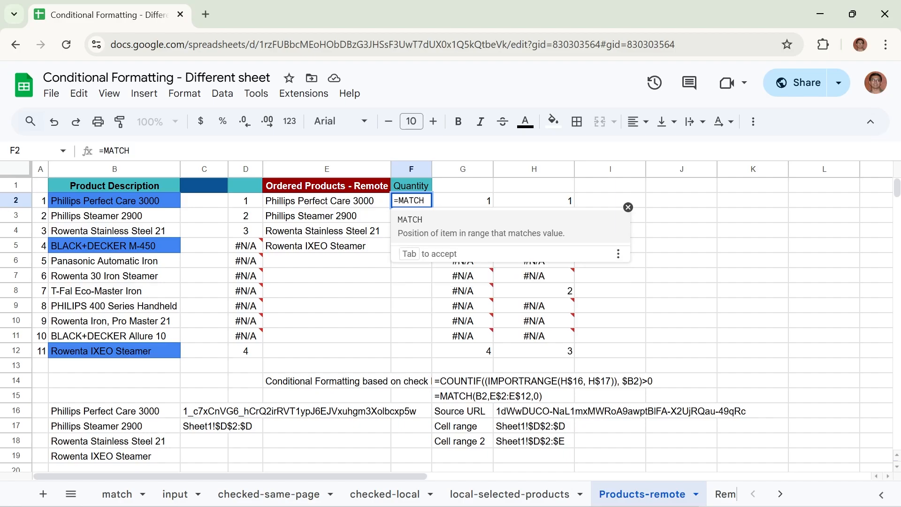
{"action": "type", "text": "("}
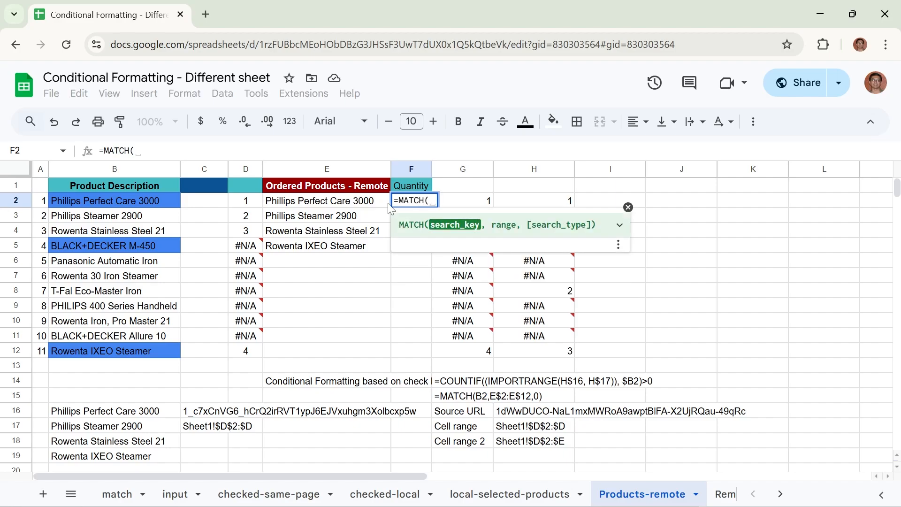
{"action": "left_click", "coordinate": [130, 201]}
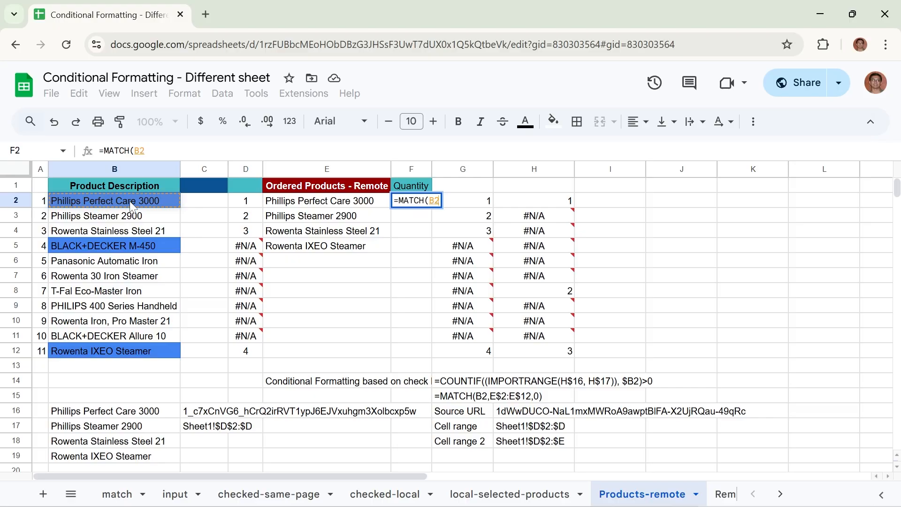
{"action": "type", "text": ","}
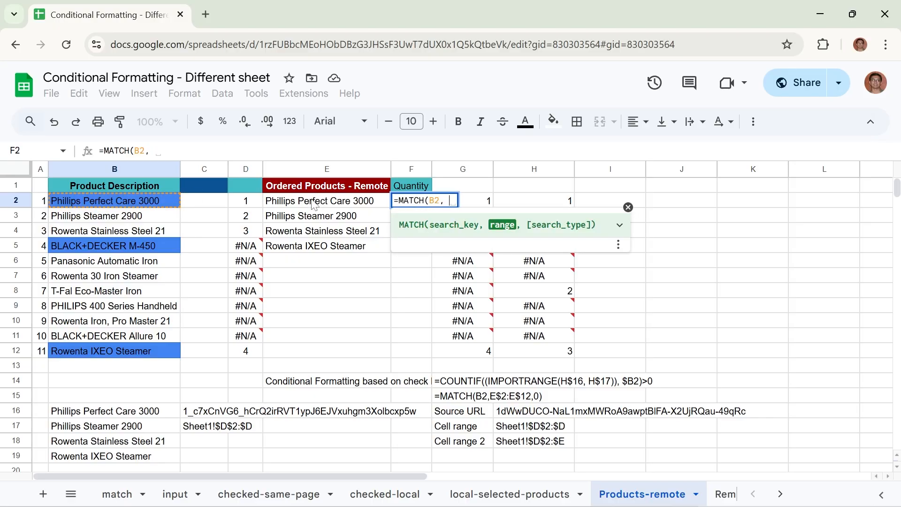
{"action": "left_click_drag", "start_coordinate": [319, 199], "coordinate": [296, 354]}
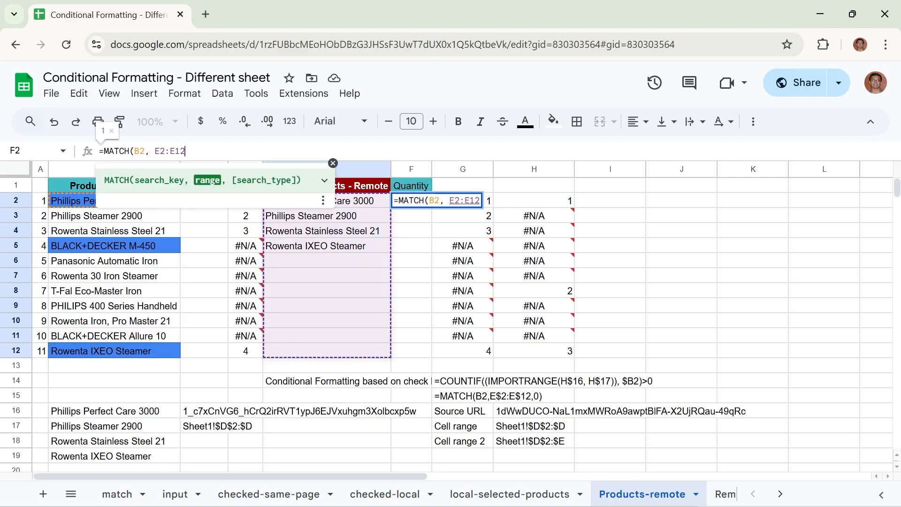
{"action": "key", "text": "F4"}
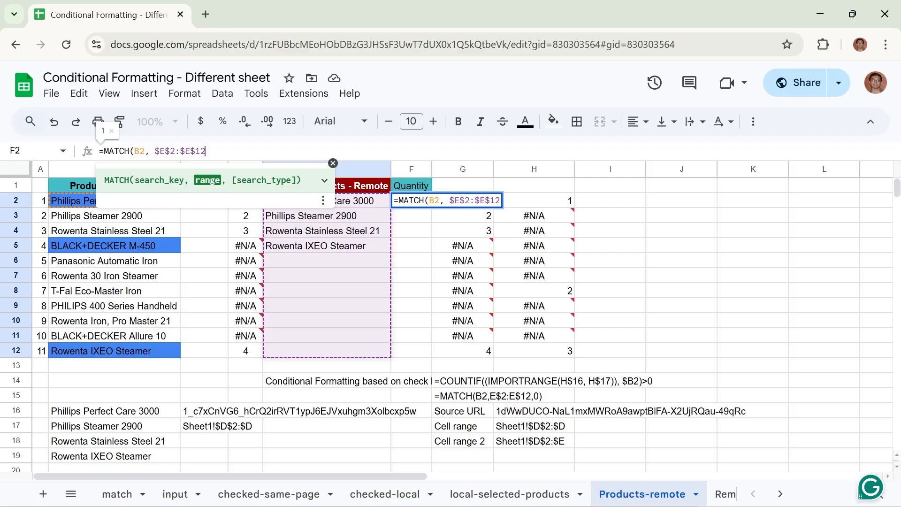
{"action": "type", "text": "0"}
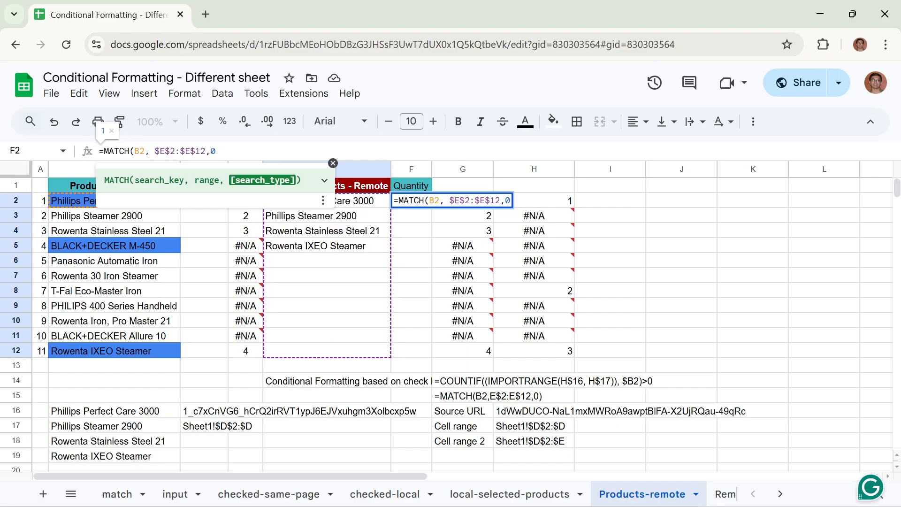
{"action": "type", "text": ")"}
{"action": "key", "text": "Return"}
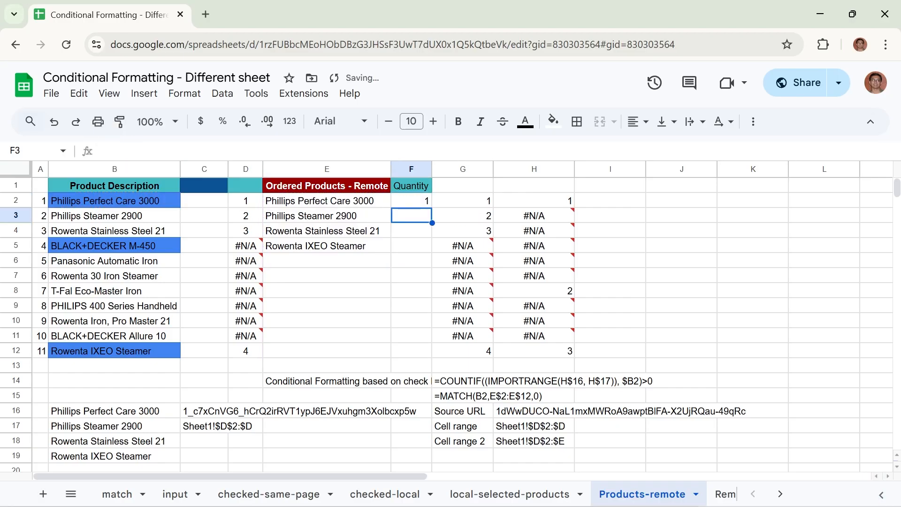
{"action": "left_click", "coordinate": [415, 202]}
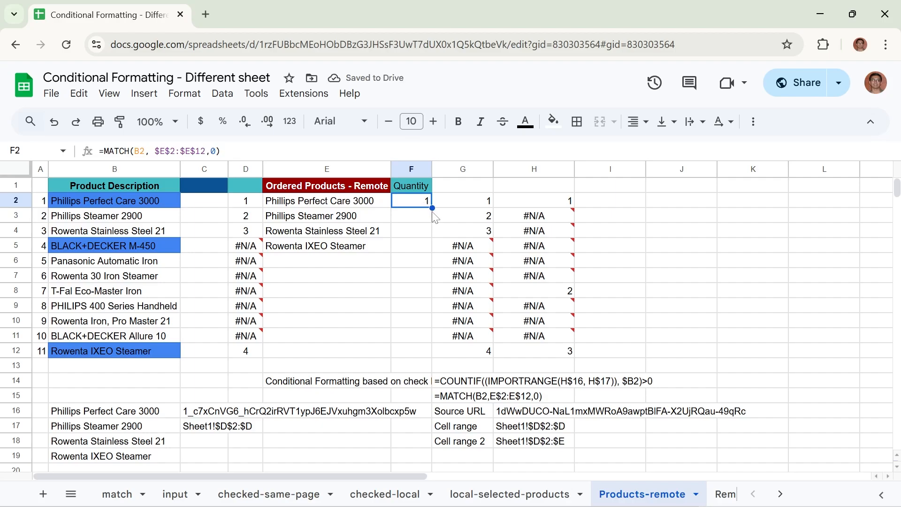
Fill the MATCH formula in F2 down to F12 and copy its formula text
{"action": "left_click_drag", "start_coordinate": [431, 203], "coordinate": [409, 350]}
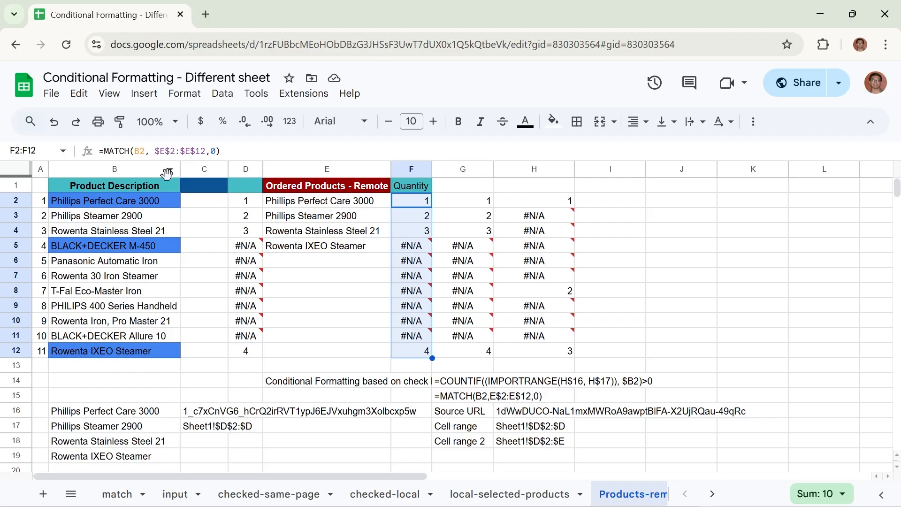
{"action": "left_click_drag", "start_coordinate": [221, 151], "coordinate": [91, 159]}
{"action": "key", "text": "ctrl+c"}
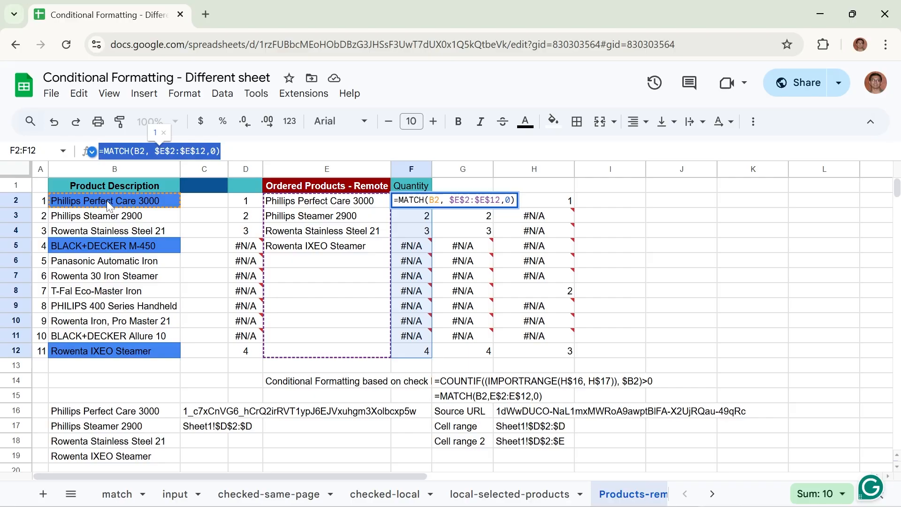
Change the custom formula of the B2:B12 conditional formatting rule to =MATCH(B2, $E$2:$E$12,0)
{"action": "left_click_drag", "start_coordinate": [108, 206], "coordinate": [105, 352]}
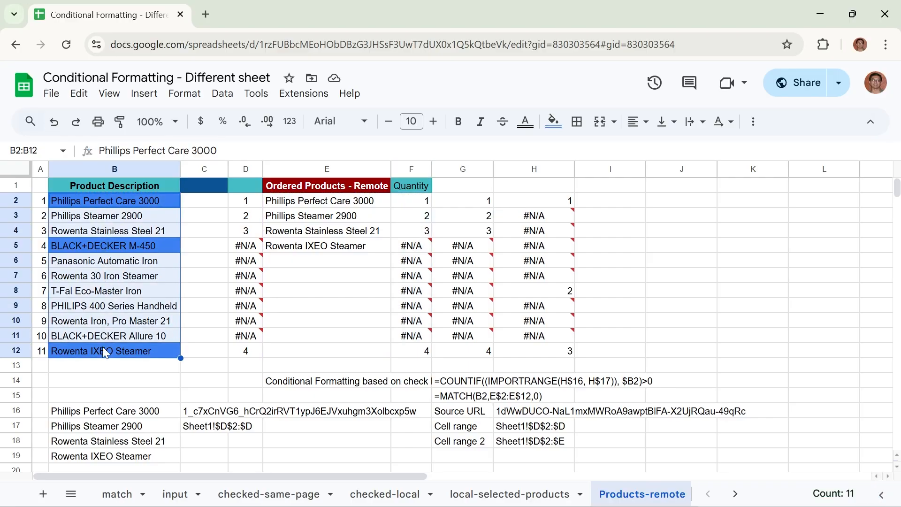
{"action": "left_click", "coordinate": [185, 94]}
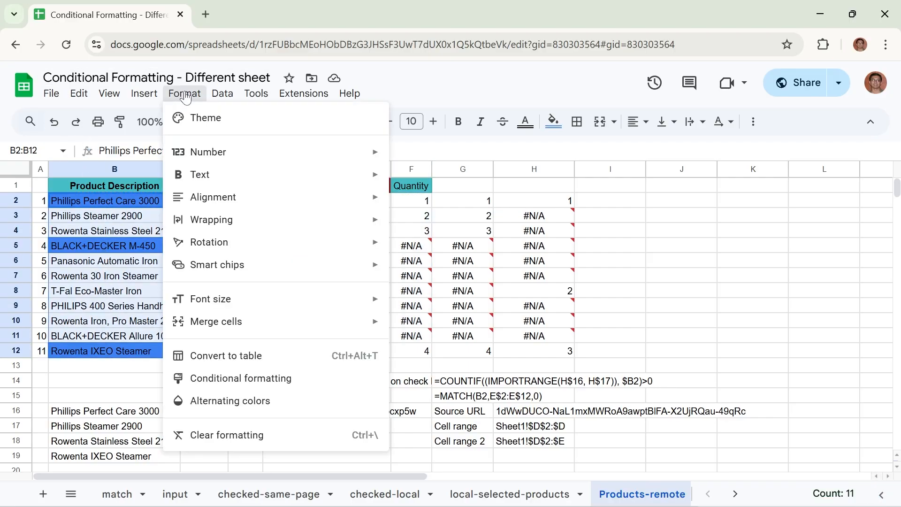
{"action": "left_click", "coordinate": [268, 385]}
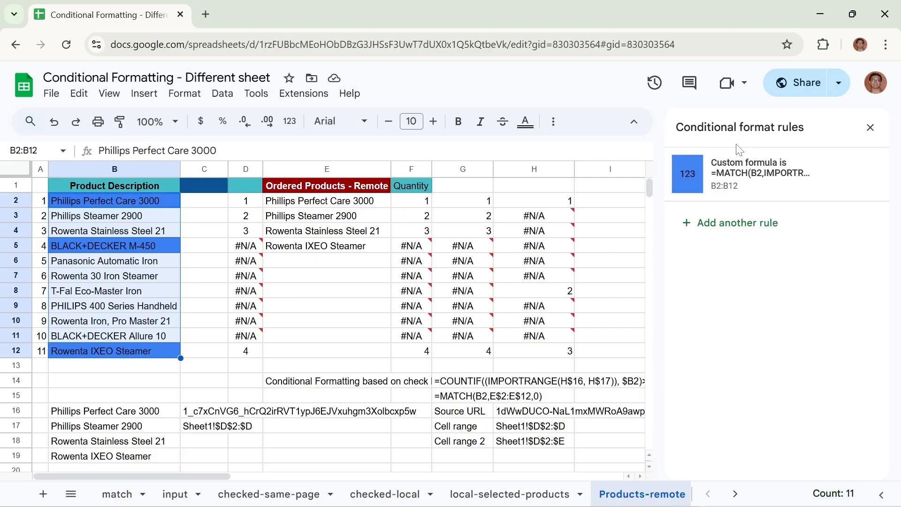
{"action": "left_click", "coordinate": [760, 187]}
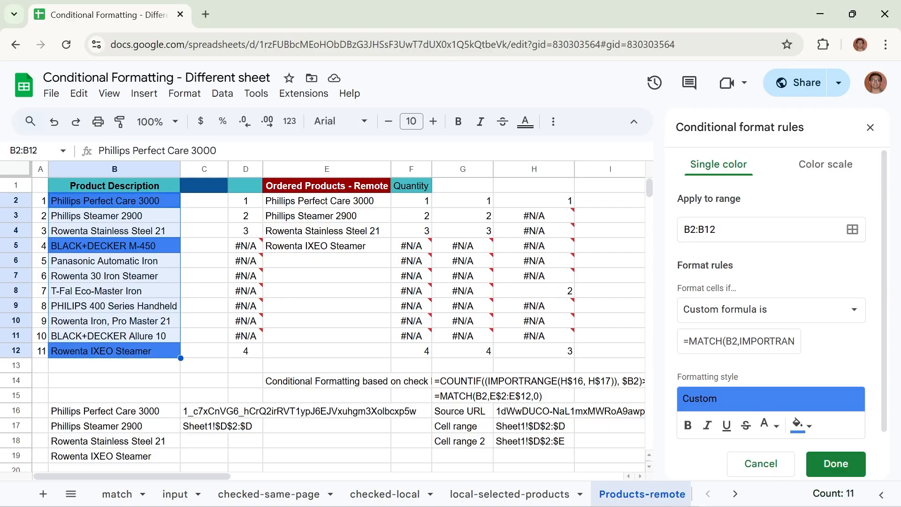
{"action": "left_click_drag", "start_coordinate": [685, 340], "coordinate": [879, 336]}
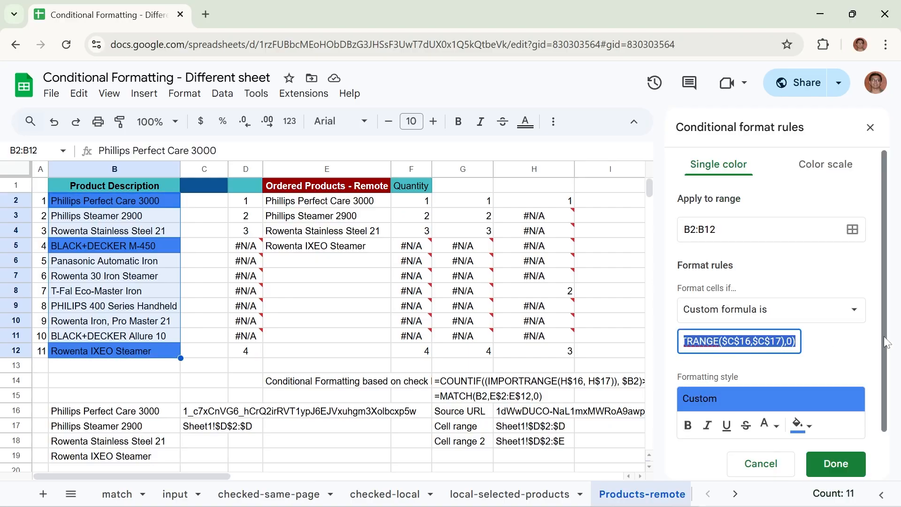
{"action": "key", "text": "ctrl+v"}
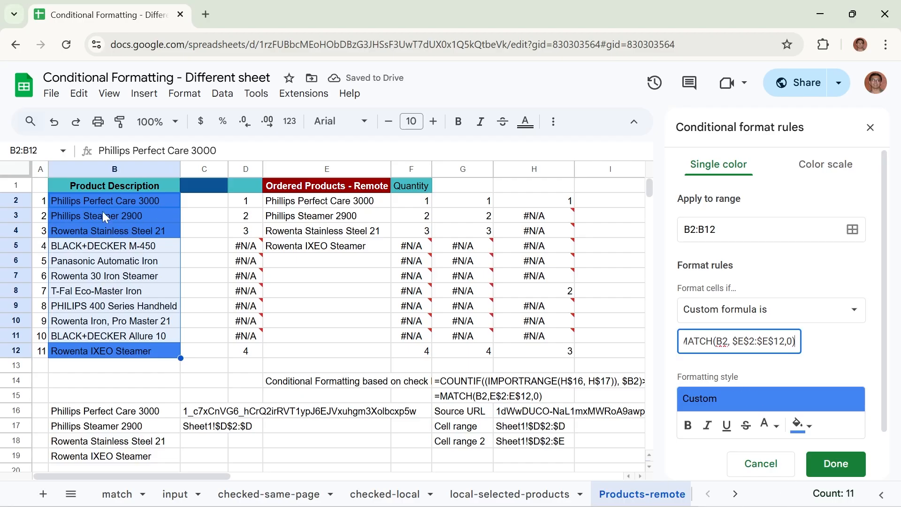
{"action": "left_click", "coordinate": [836, 463]}
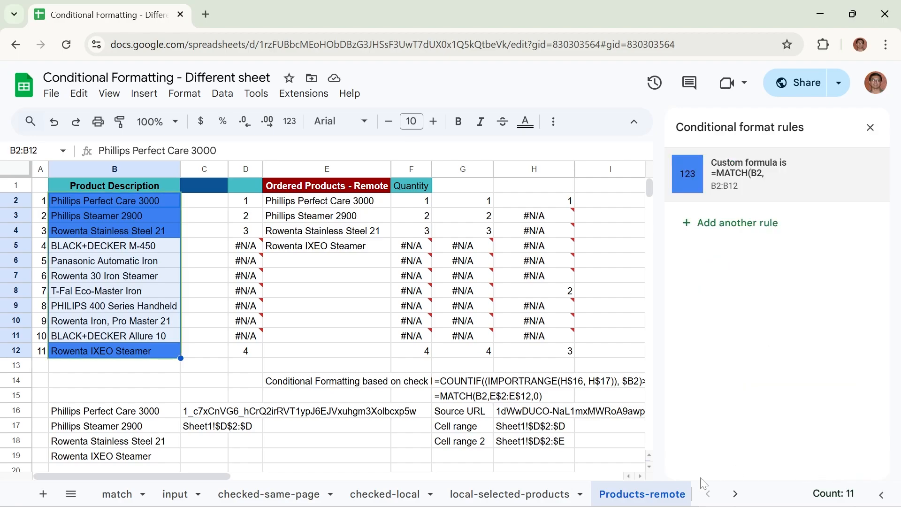
Tick the checkboxes from BLACK+DECKER M-450 through PHILIPS 3000 Series in the Test 1 spreadsheet and return to the Conditional Formatting - Different sheet spreadsheet
{"action": "left_click", "coordinate": [608, 493]}
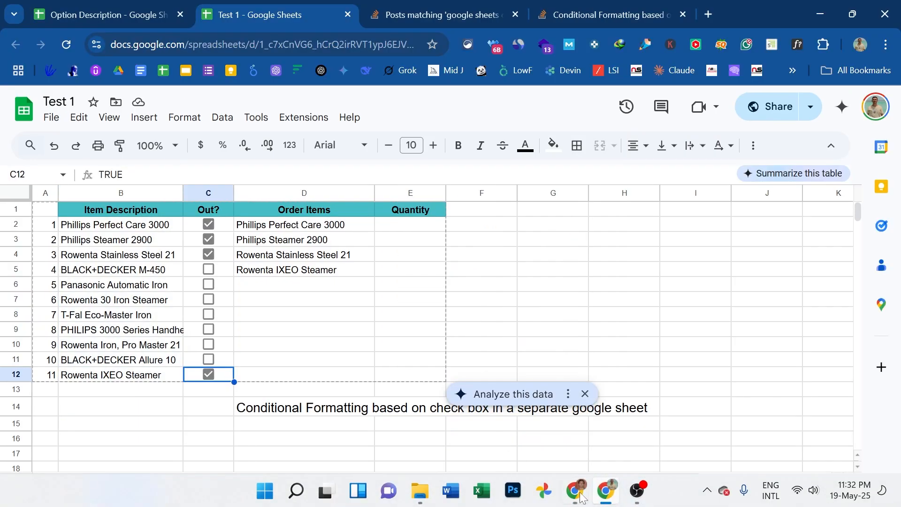
{"action": "left_click", "coordinate": [209, 270]}
{"action": "left_click", "coordinate": [208, 284]}
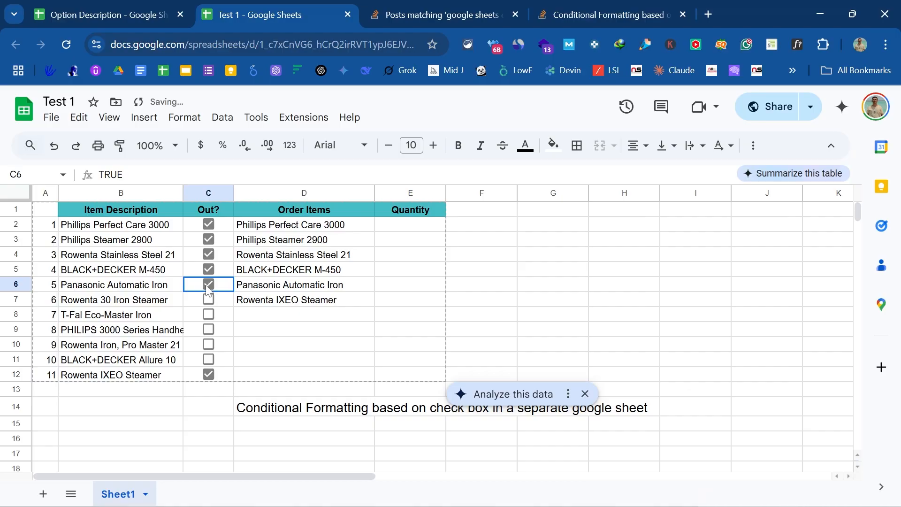
{"action": "left_click", "coordinate": [209, 300]}
{"action": "left_click", "coordinate": [209, 314]}
{"action": "left_click", "coordinate": [209, 330]}
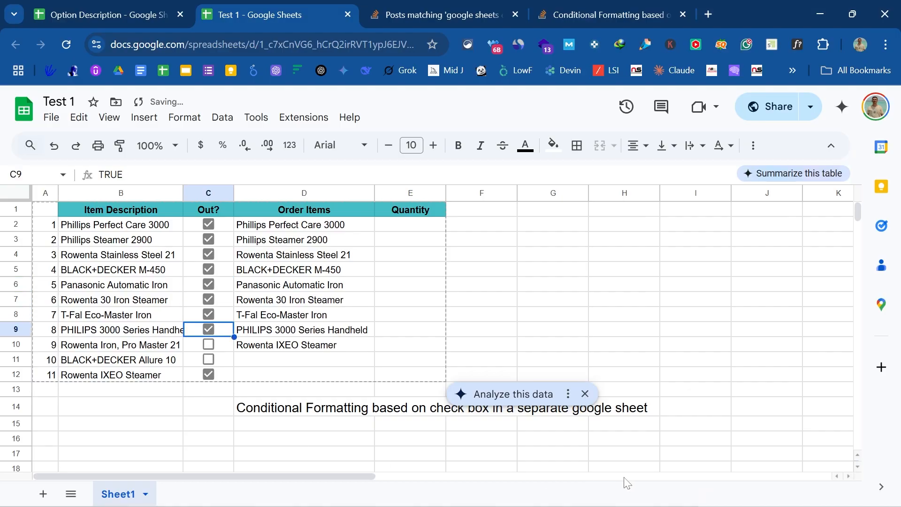
{"action": "mouse_move", "coordinate": [626, 502]}
{"action": "left_click", "coordinate": [575, 491]}
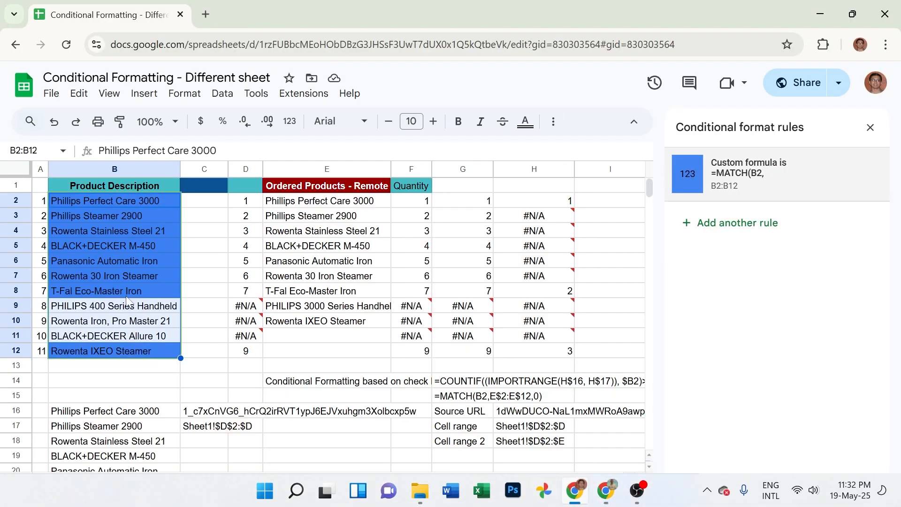
Compare the ticked items in Test 1 with the MATCH results in column F of the Products-remote sheet
{"action": "left_click", "coordinate": [610, 497]}
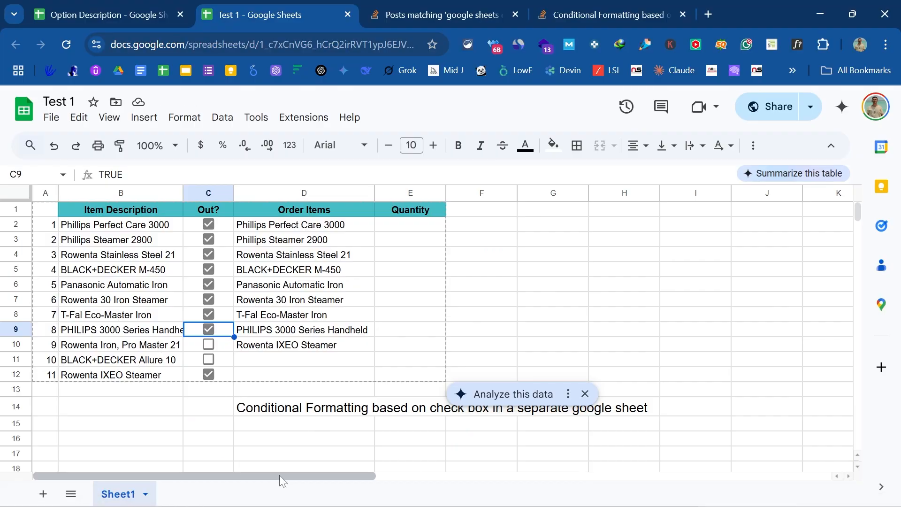
{"action": "mouse_move", "coordinate": [608, 499]}
{"action": "left_click", "coordinate": [578, 492]}
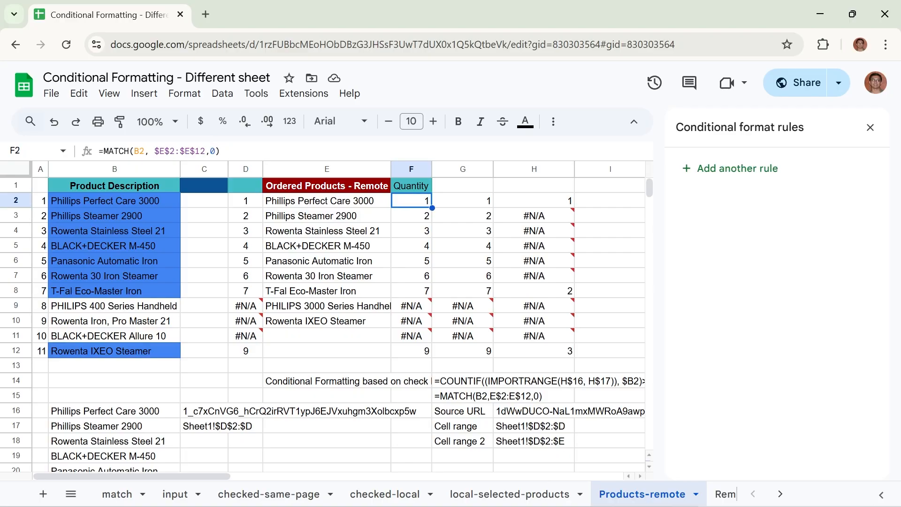
{"action": "left_click", "coordinate": [425, 222]}
{"action": "left_click", "coordinate": [407, 337]}
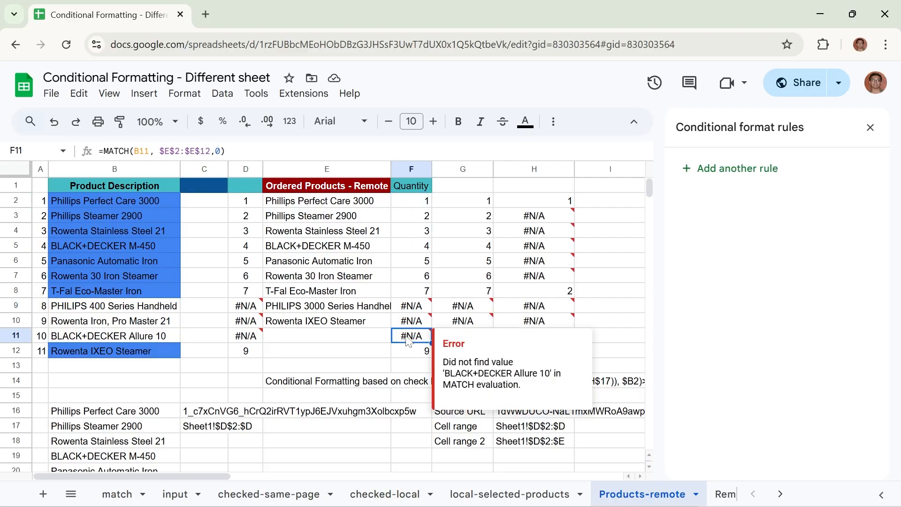
Untick Rowenta IXEO Steamer and PHILIPS 3000 Series in Test 1 and return to the Products-remote sheet to check the highlighting
{"action": "left_click", "coordinate": [606, 497]}
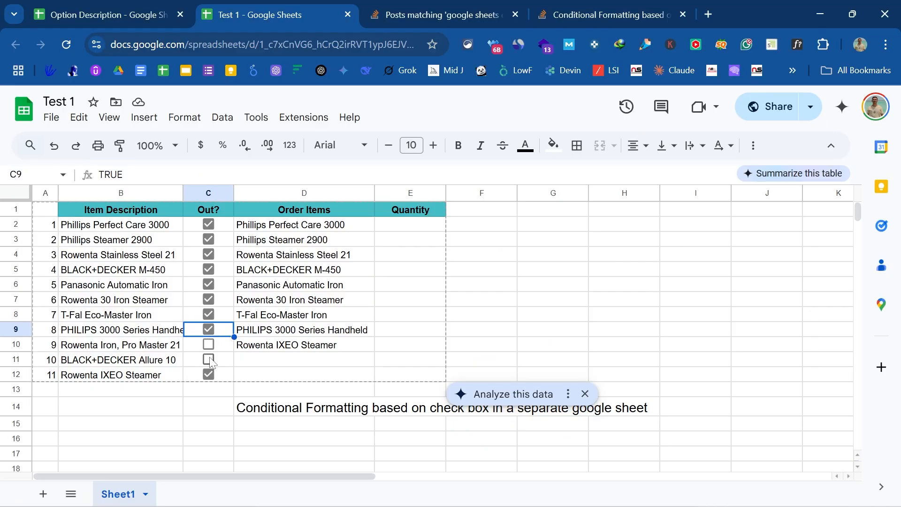
{"action": "left_click", "coordinate": [208, 375]}
{"action": "left_click", "coordinate": [209, 329]}
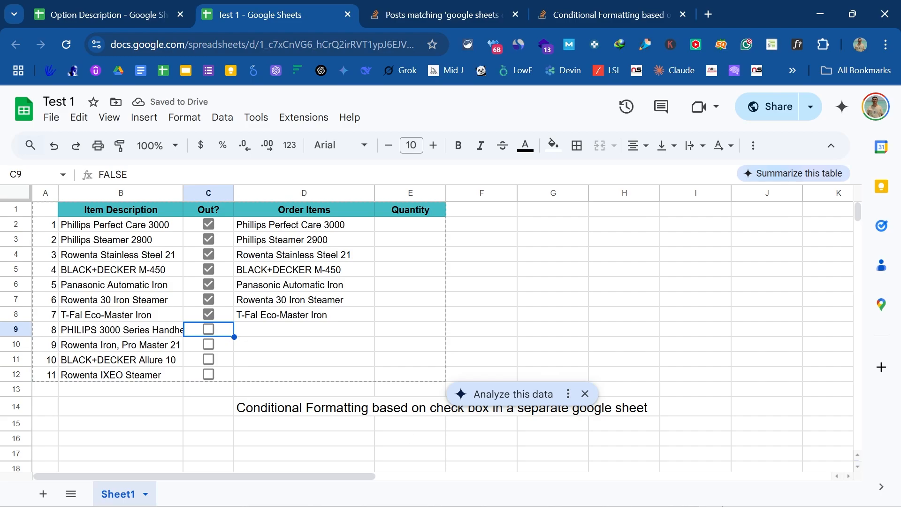
{"action": "left_click", "coordinate": [566, 481]}
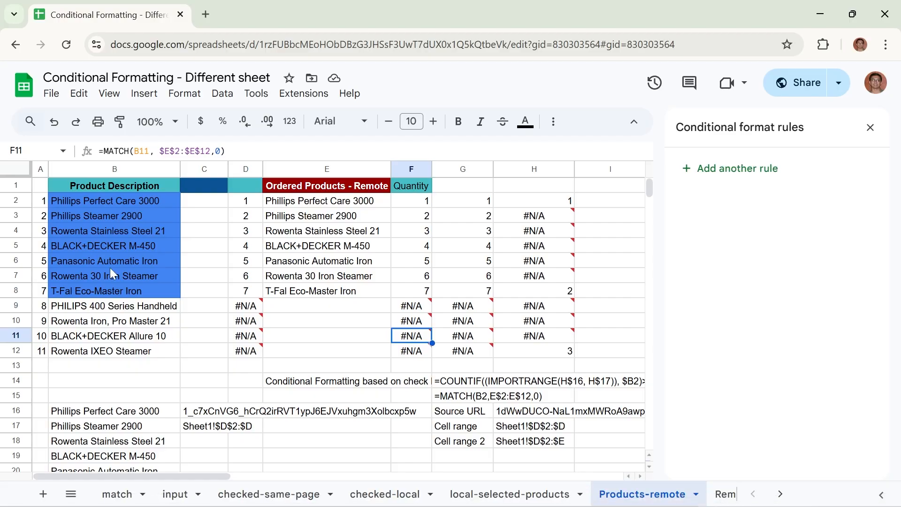
Tick Rowenta IXEO Steamer and BLACK+DECKER Allure 10 in Test 1, checking the Products-remote highlighting after each one
{"action": "left_click", "coordinate": [606, 498]}
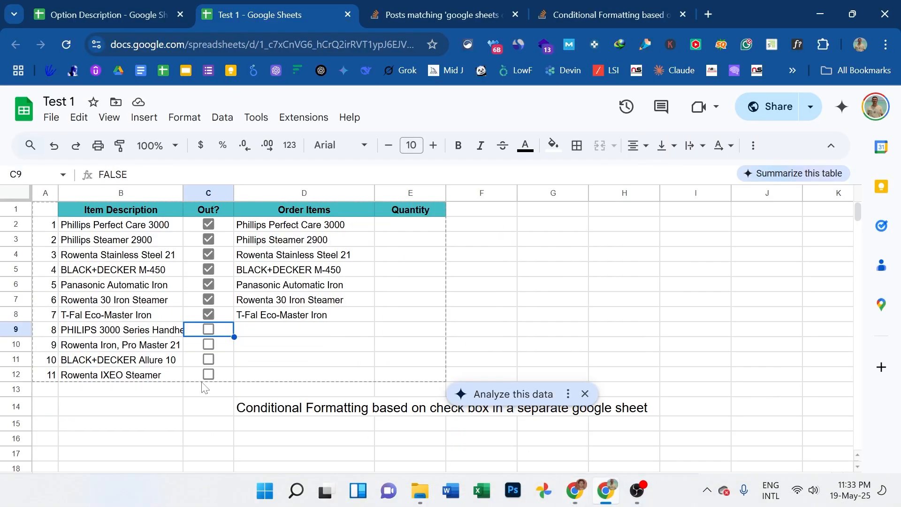
{"action": "left_click", "coordinate": [209, 375]}
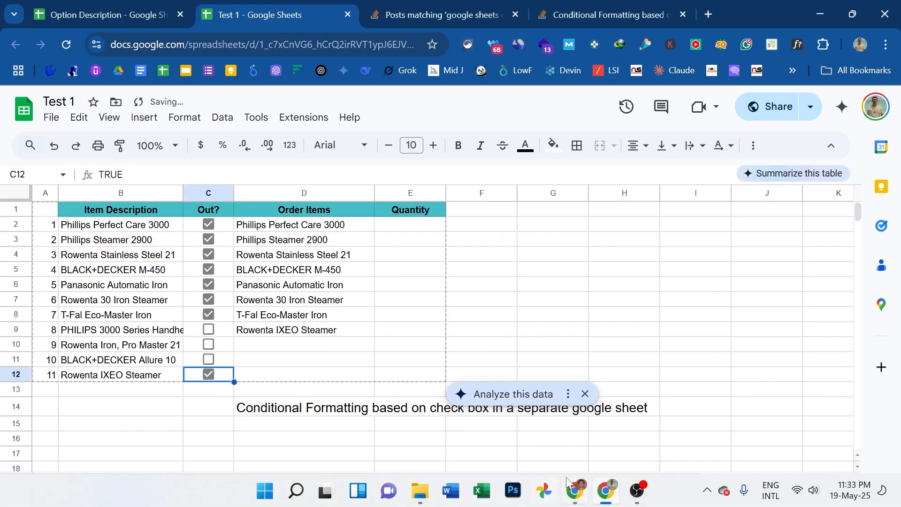
{"action": "left_click", "coordinate": [580, 494]}
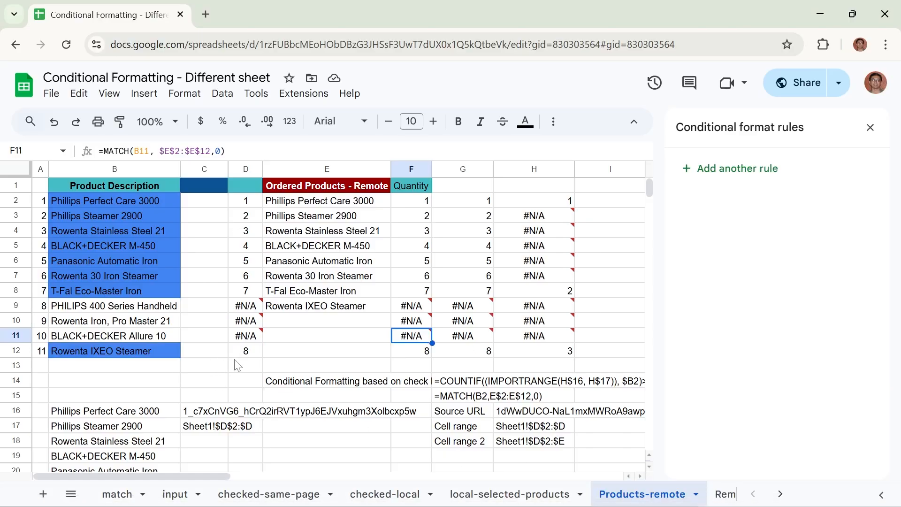
{"action": "left_click", "coordinate": [605, 496]}
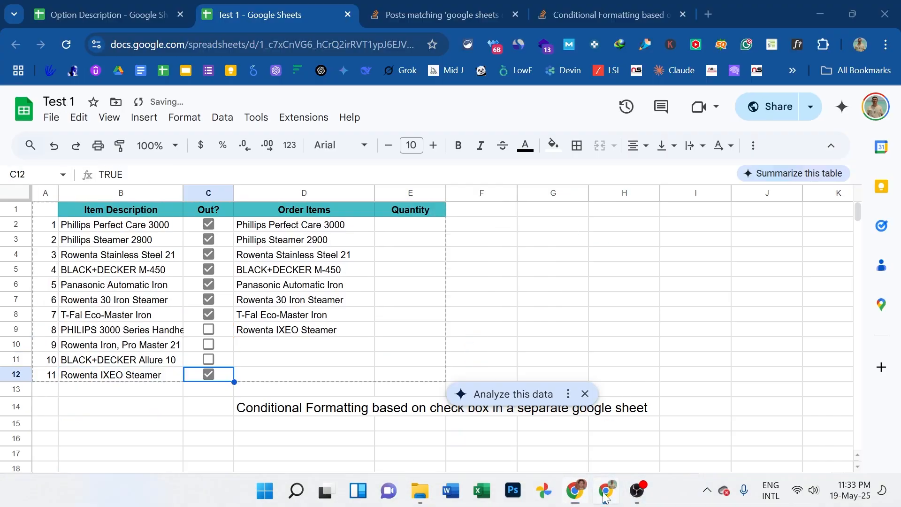
{"action": "left_click", "coordinate": [209, 360]}
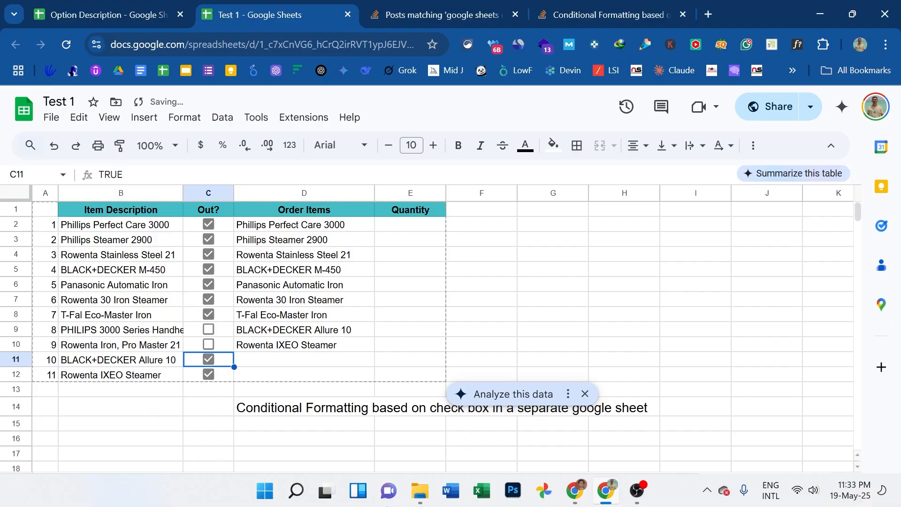
{"action": "left_click", "coordinate": [575, 492]}
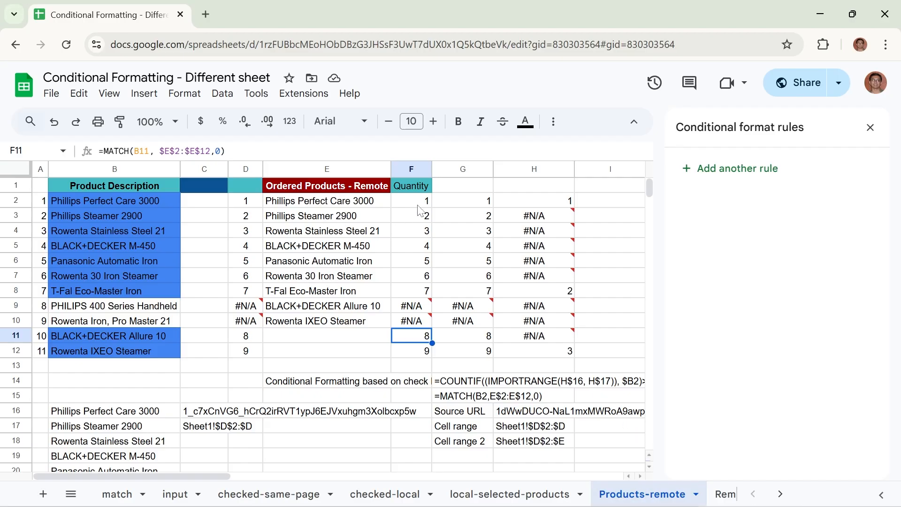
{"action": "left_click_drag", "start_coordinate": [413, 201], "coordinate": [543, 356]}
{"action": "key", "text": "Delete"}
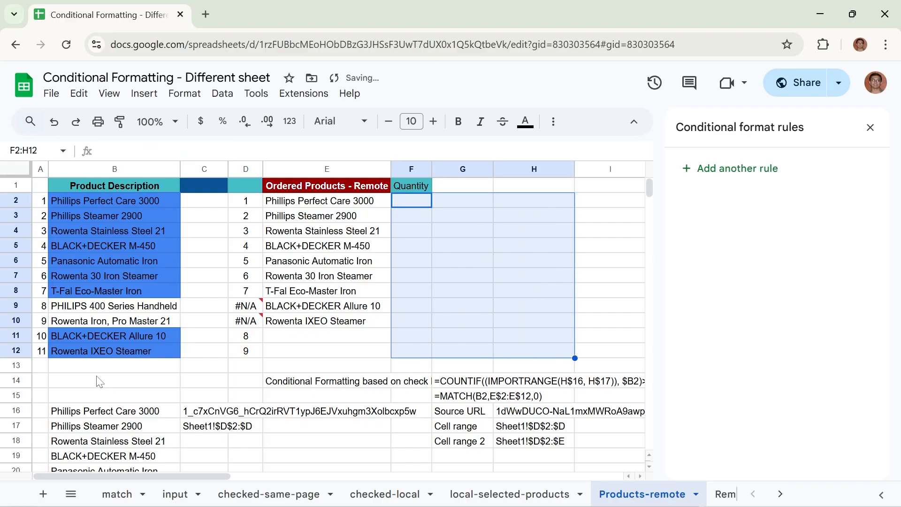
{"action": "left_click_drag", "start_coordinate": [99, 367], "coordinate": [519, 426]}
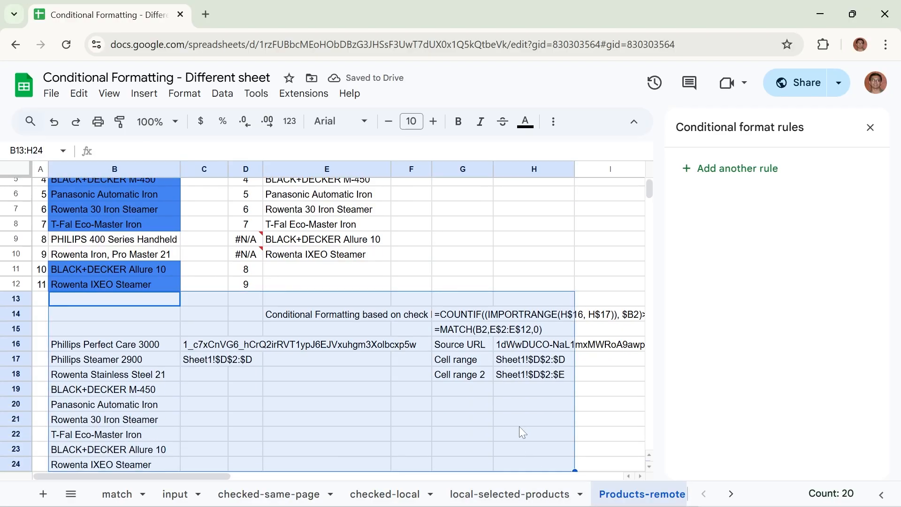
{"action": "key", "text": "ctrl+z"}
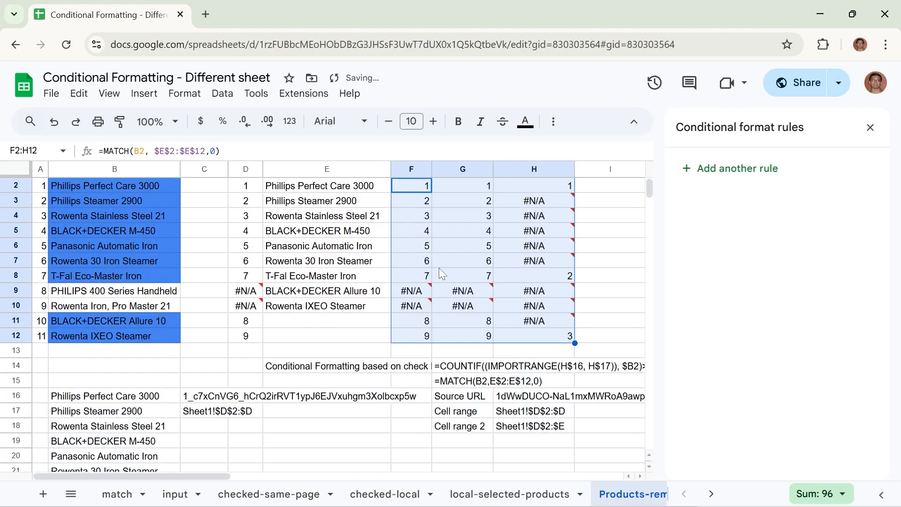
{"action": "scroll", "coordinate": [441, 275], "scroll_direction": "up", "scroll_amount": 1}
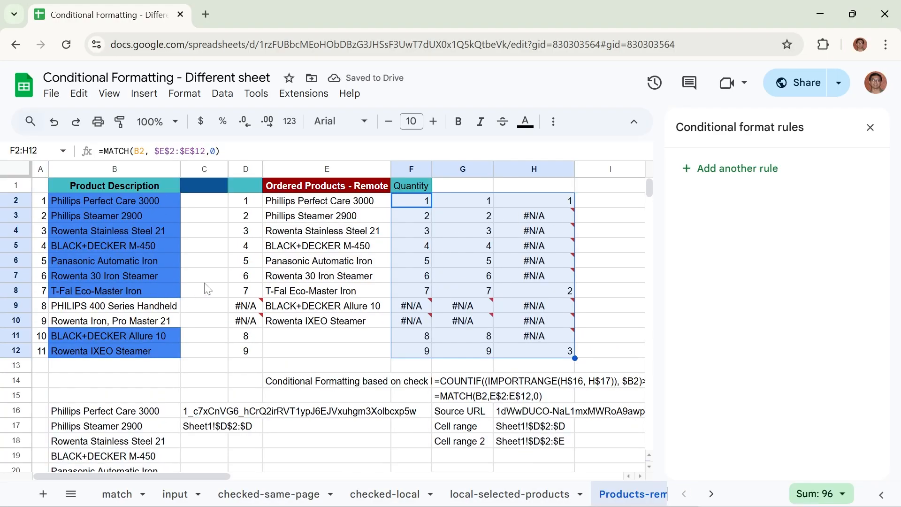
Open the Remote-Checkbox sheet, examine the COUNTIF/IMPORTRANGE formula in D2 and compare the sheet with Products-remote
{"action": "mouse_move", "coordinate": [513, 331]}
{"action": "left_click", "coordinate": [711, 493]}
{"action": "left_click", "coordinate": [616, 496]}
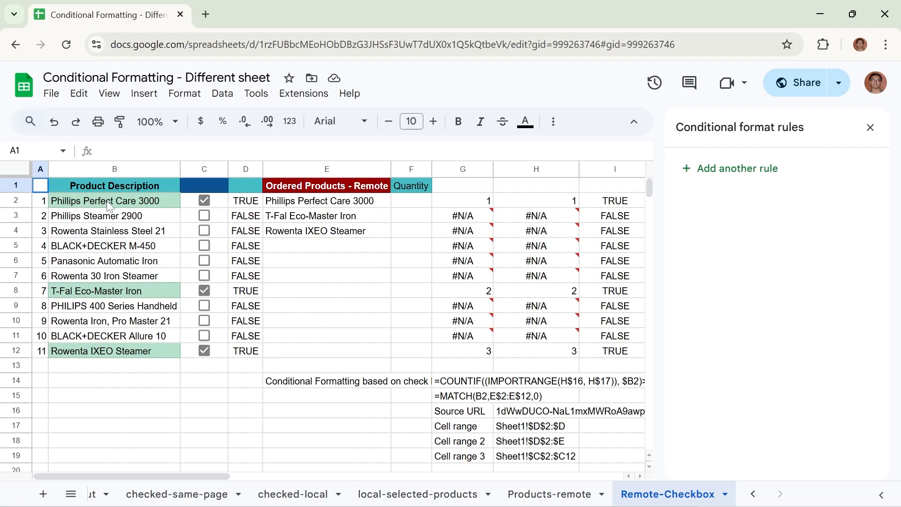
{"action": "left_click", "coordinate": [246, 201]}
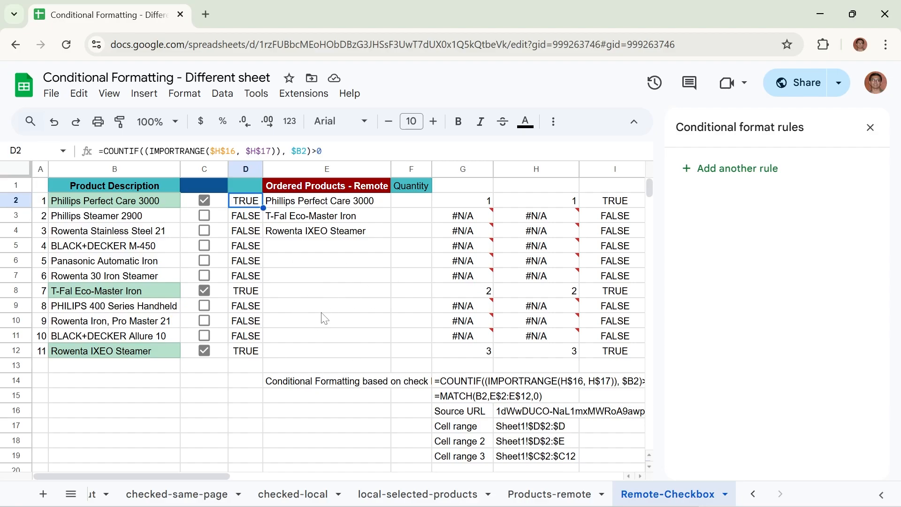
{"action": "left_click", "coordinate": [549, 494]}
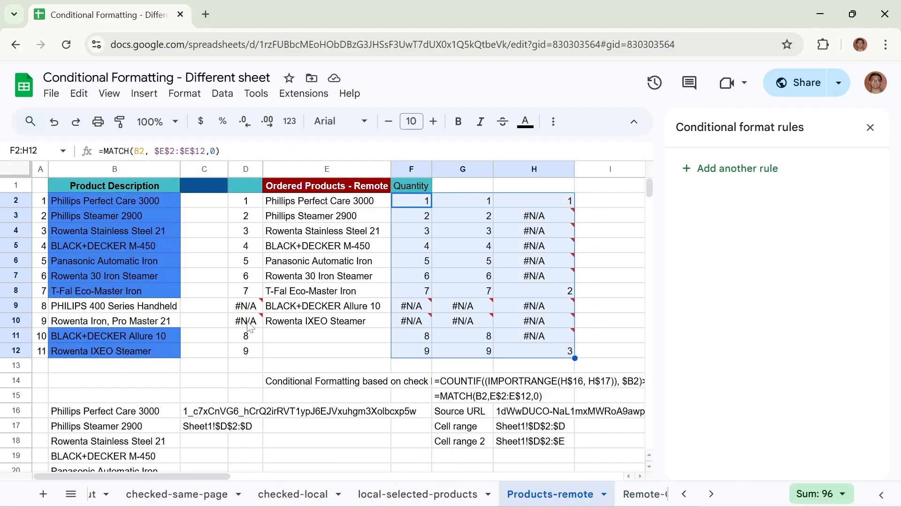
{"action": "left_click", "coordinate": [642, 493]}
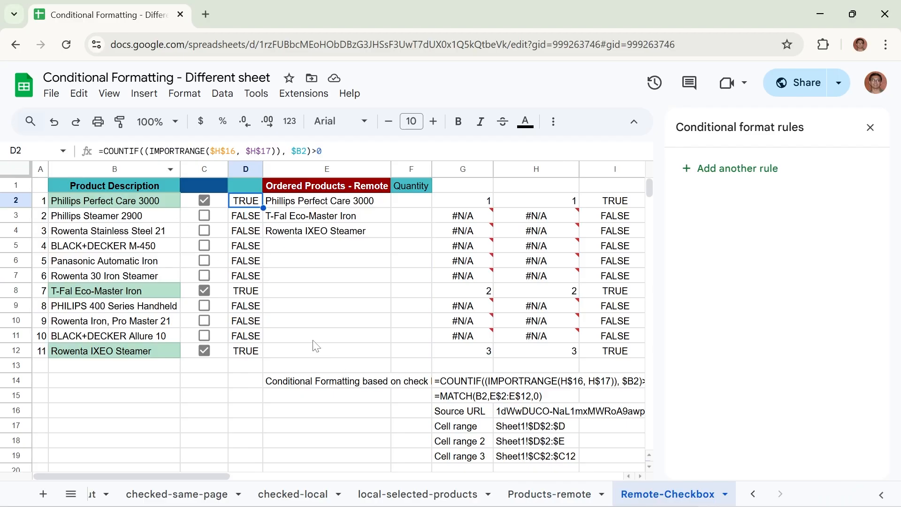
Clear the ordered products in E2:E4 of the Remote-Checkbox sheet
{"action": "left_click_drag", "start_coordinate": [315, 203], "coordinate": [334, 233]}
{"action": "key", "text": "Delete"}
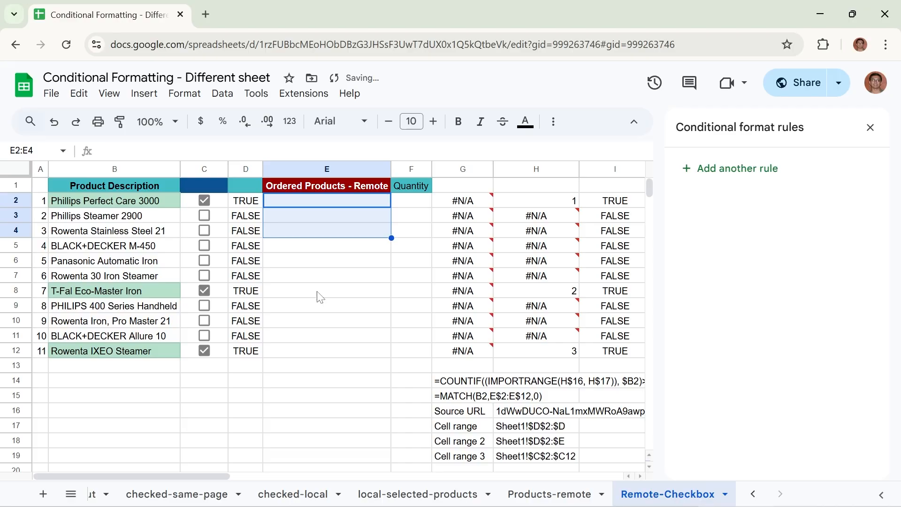
Clear the lookup formulas in D2:D13 and the old checkboxes in C2:C12 of the Remote-Checkbox sheet
{"action": "left_click_drag", "start_coordinate": [238, 205], "coordinate": [258, 366]}
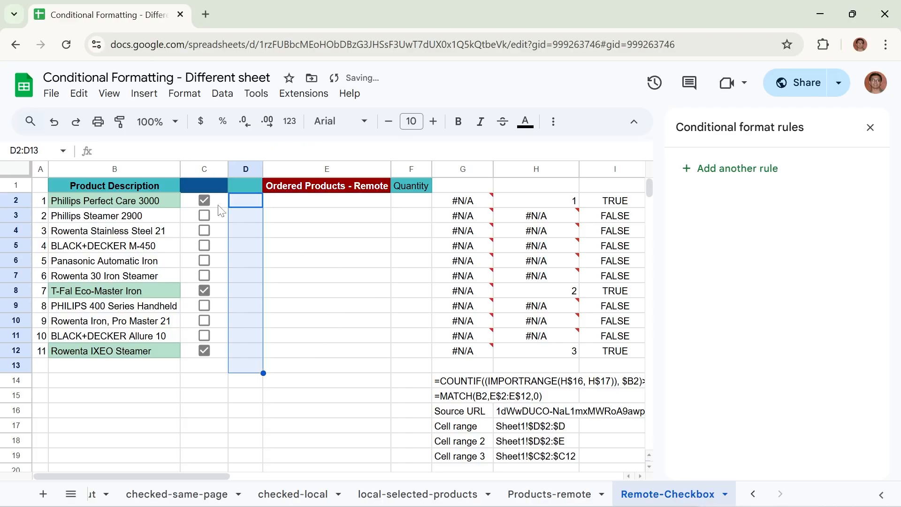
{"action": "left_click_drag", "start_coordinate": [219, 208], "coordinate": [217, 356]}
{"action": "key", "text": "Delete"}
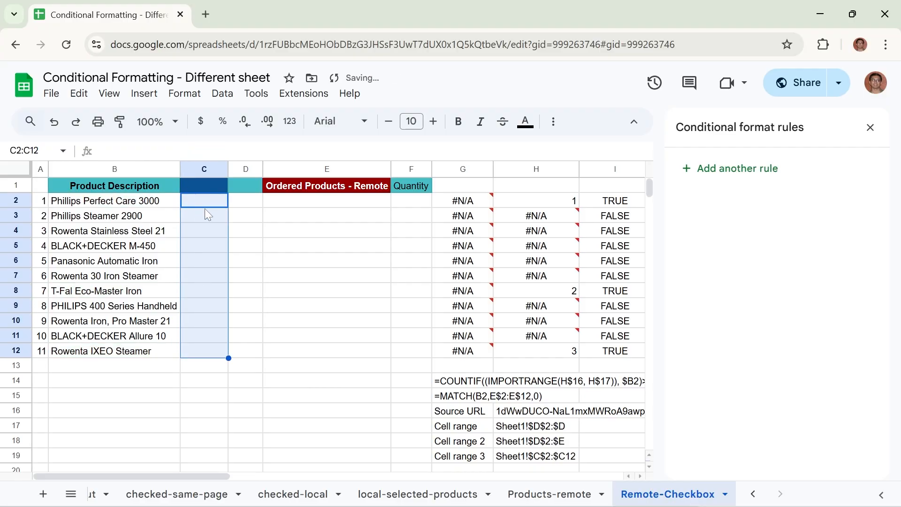
Insert fresh checkboxes in C2:C12 of the Remote-Checkbox sheet
{"action": "left_click_drag", "start_coordinate": [214, 203], "coordinate": [203, 350]}
{"action": "left_click", "coordinate": [144, 93]}
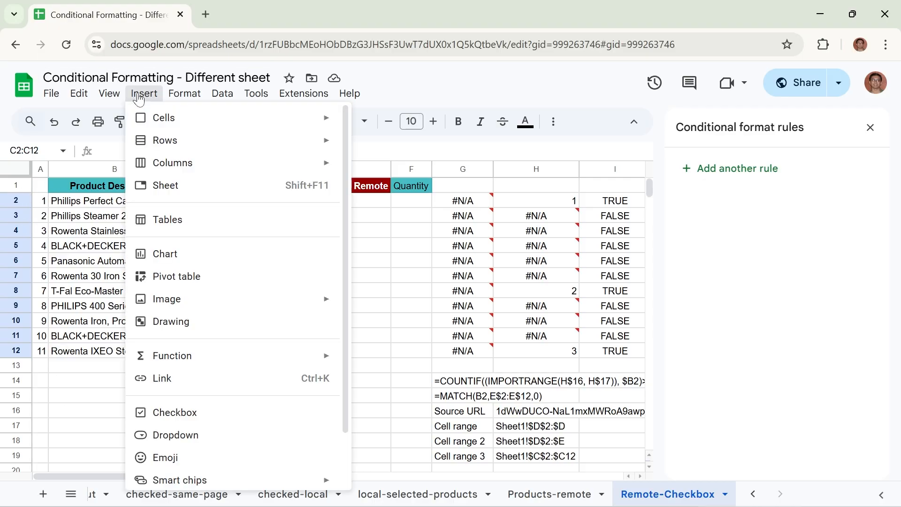
{"action": "left_click", "coordinate": [217, 413]}
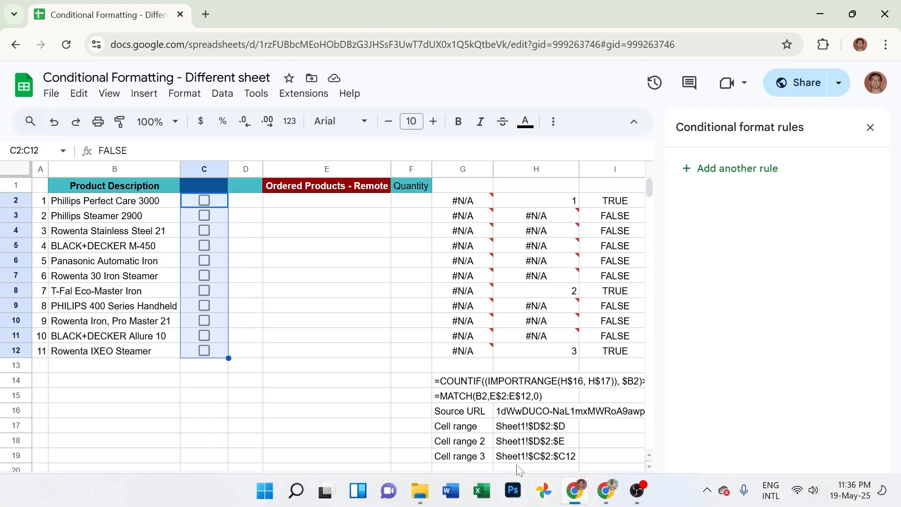
View the Test 1 spreadsheet, then copy its source ID from Products-remote C16 into the Source URL cell H16 on Remote-Checkbox
{"action": "left_click", "coordinate": [605, 493]}
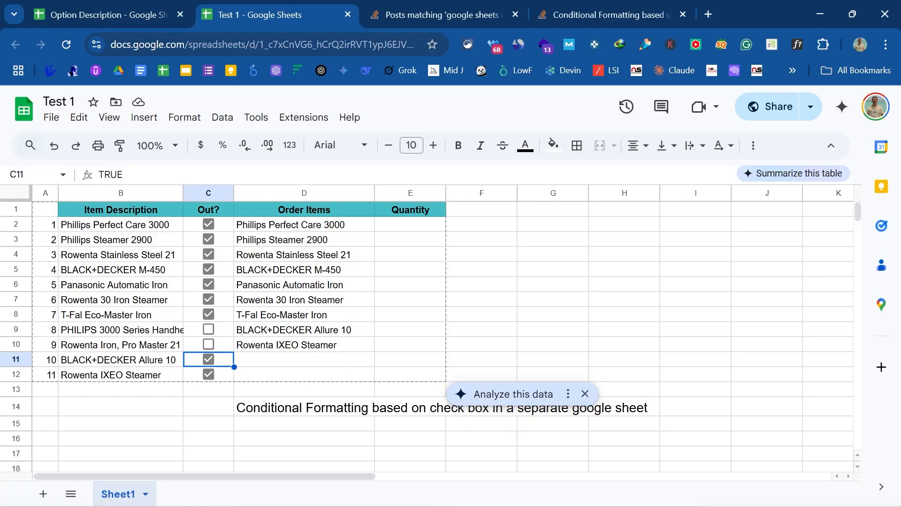
{"action": "left_click", "coordinate": [612, 496]}
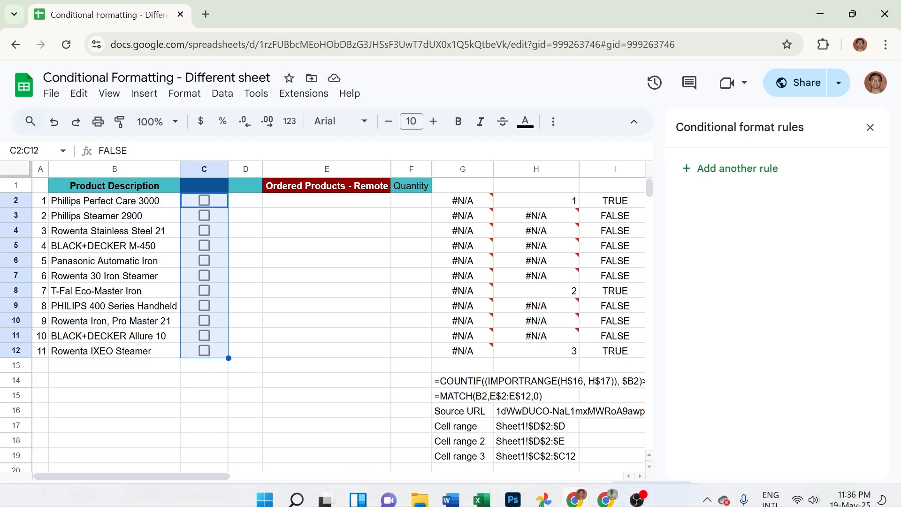
{"action": "left_click", "coordinate": [529, 496]}
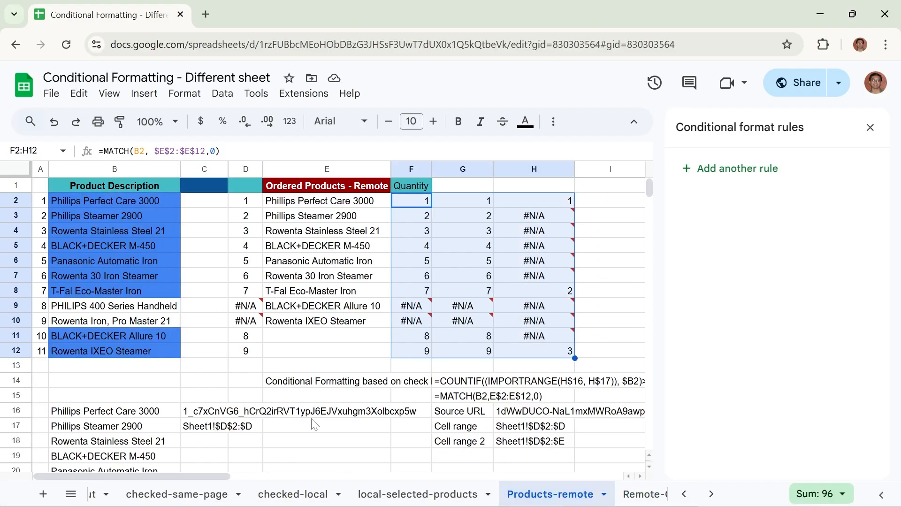
{"action": "left_click", "coordinate": [197, 416]}
{"action": "key", "text": "ctrl+c"}
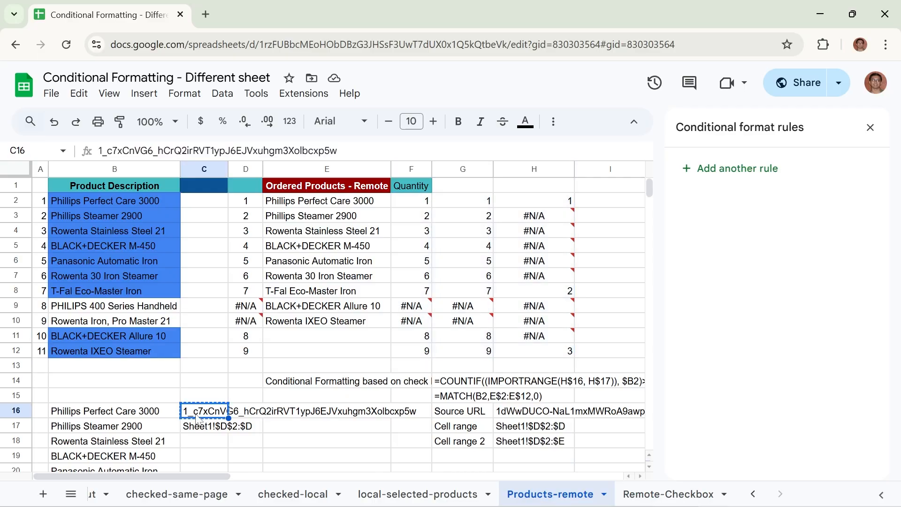
{"action": "left_click", "coordinate": [629, 494]}
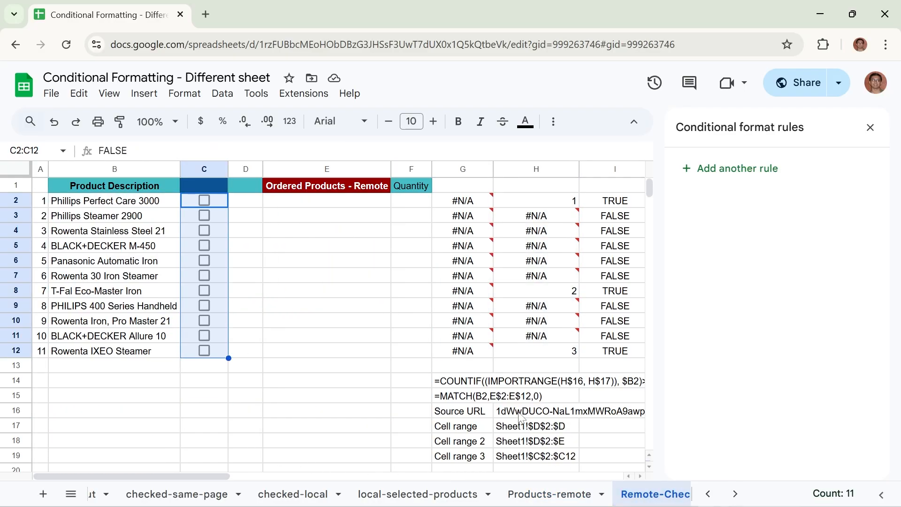
{"action": "left_click", "coordinate": [520, 415]}
{"action": "key", "text": "ctrl+v"}
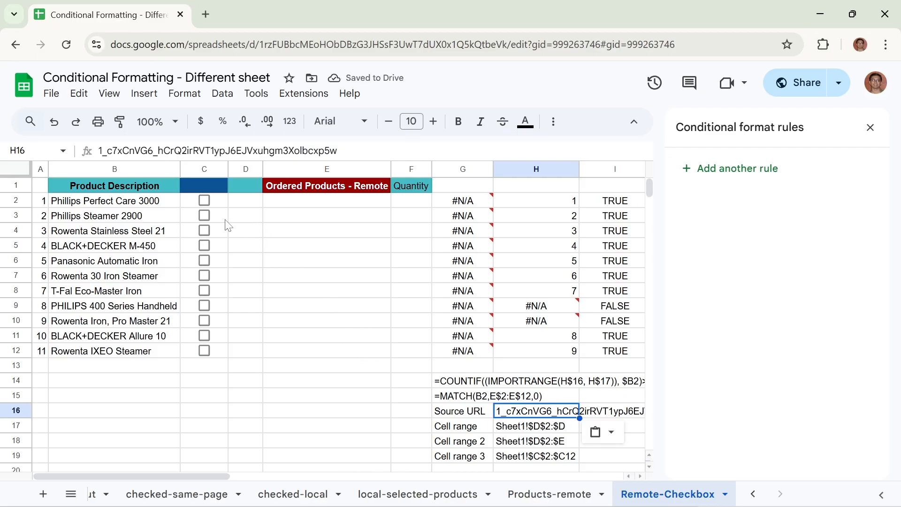
Examine the MATCH results and the IMPORTRANGE formula in I2, and compare them with the Out? checkboxes in Test 1
{"action": "mouse_move", "coordinate": [475, 201]}
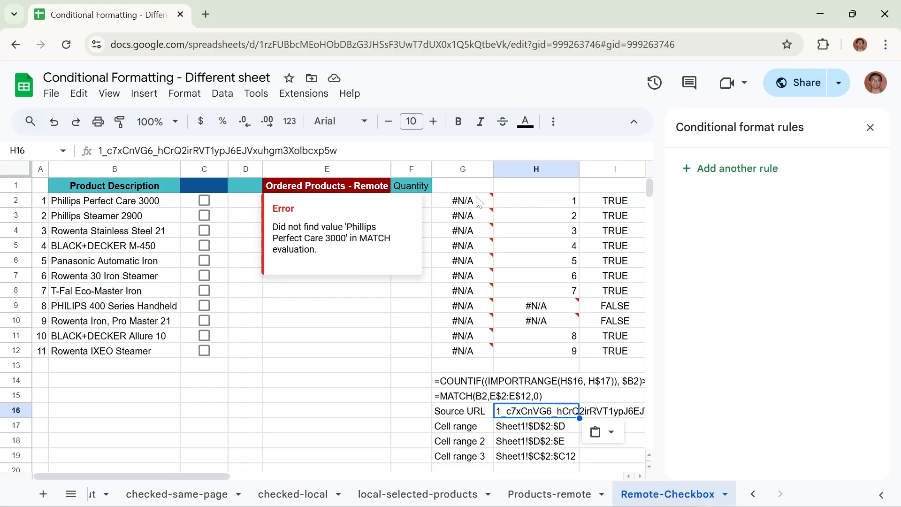
{"action": "left_click", "coordinate": [548, 187]}
{"action": "left_click", "coordinate": [609, 203]}
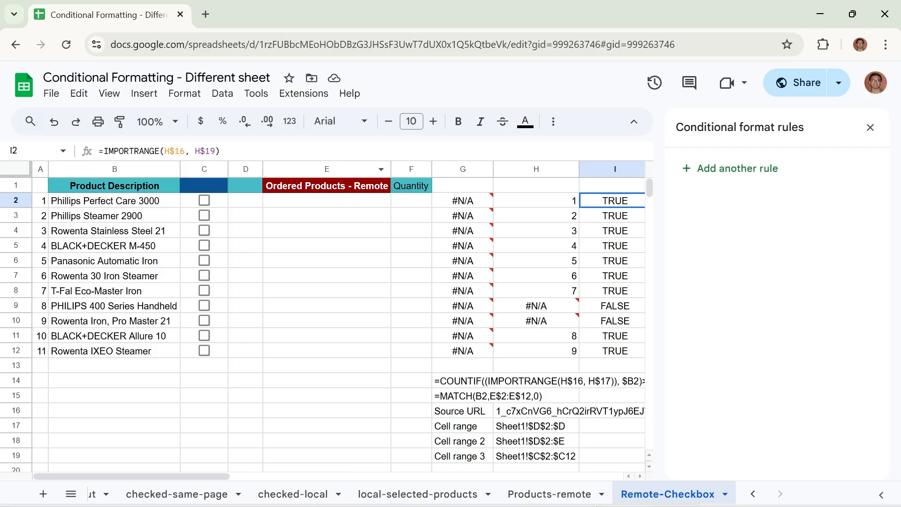
{"action": "mouse_move", "coordinate": [583, 505]}
{"action": "left_click", "coordinate": [604, 492]}
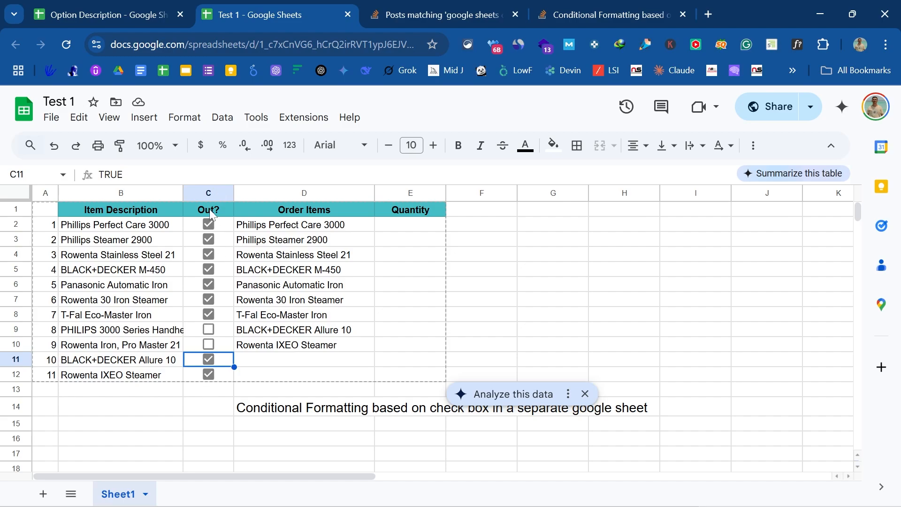
{"action": "mouse_move", "coordinate": [430, 506]}
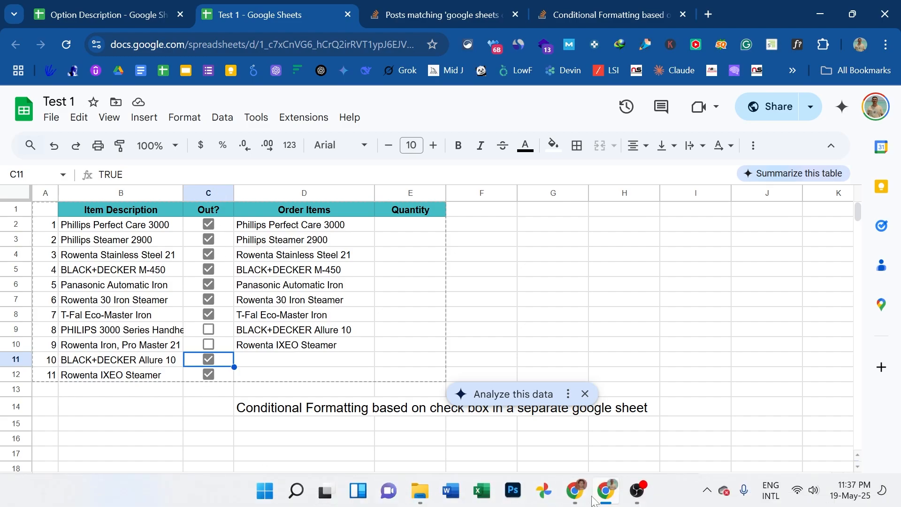
{"action": "mouse_move", "coordinate": [577, 501]}
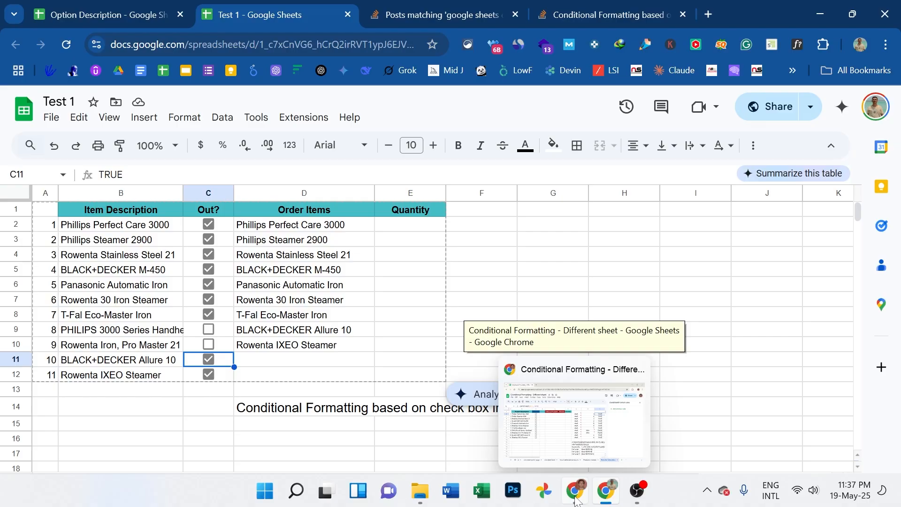
{"action": "left_click", "coordinate": [577, 500]}
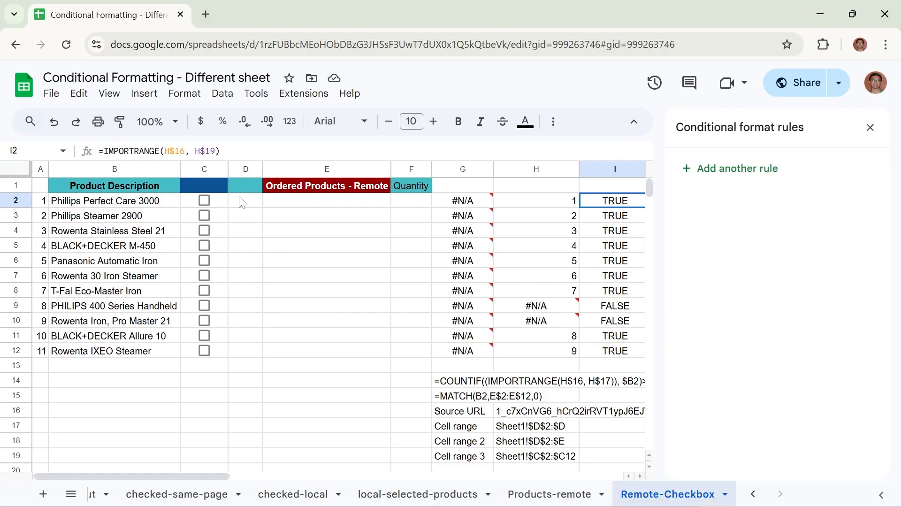
Enter =IMPORTRANGE(H16,H19) in E2 to import the remote checkbox states under Ordered Products - Remote
{"action": "left_click", "coordinate": [298, 205]}
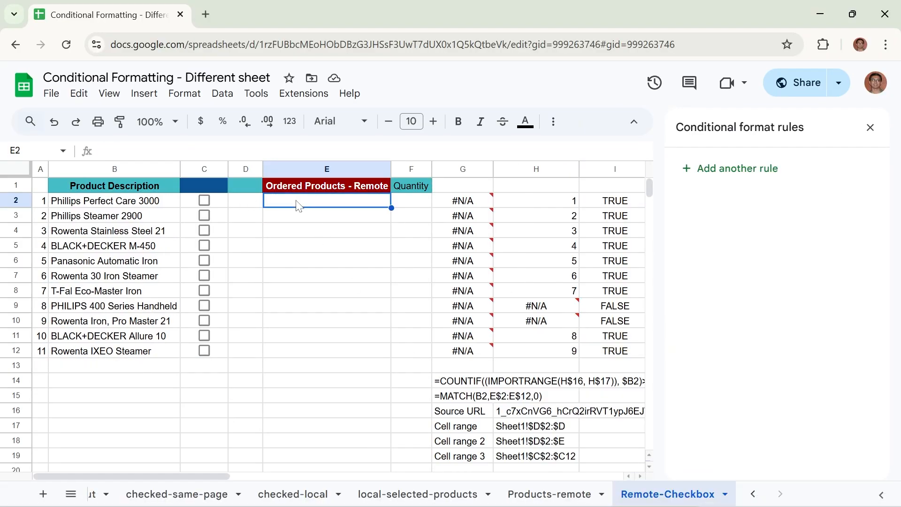
{"action": "type", "text": "=IMOP"}
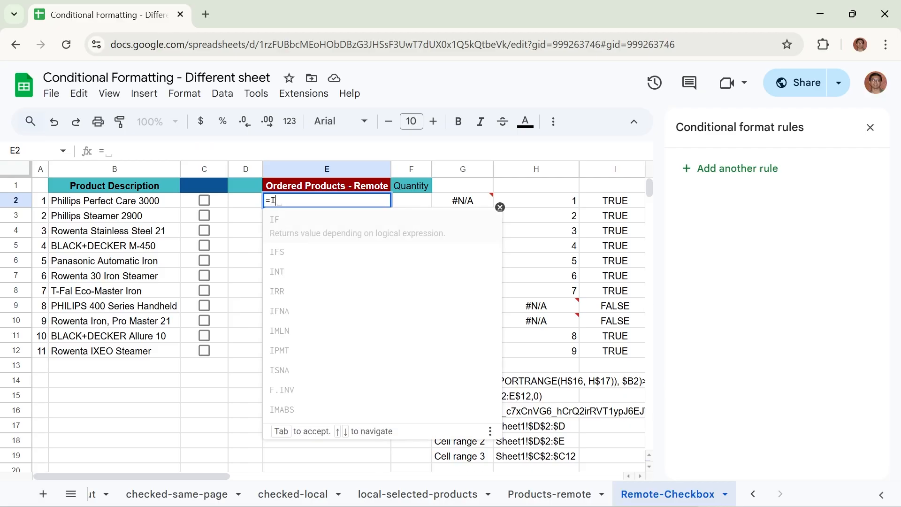
{"action": "key", "text": "BackSpace"}
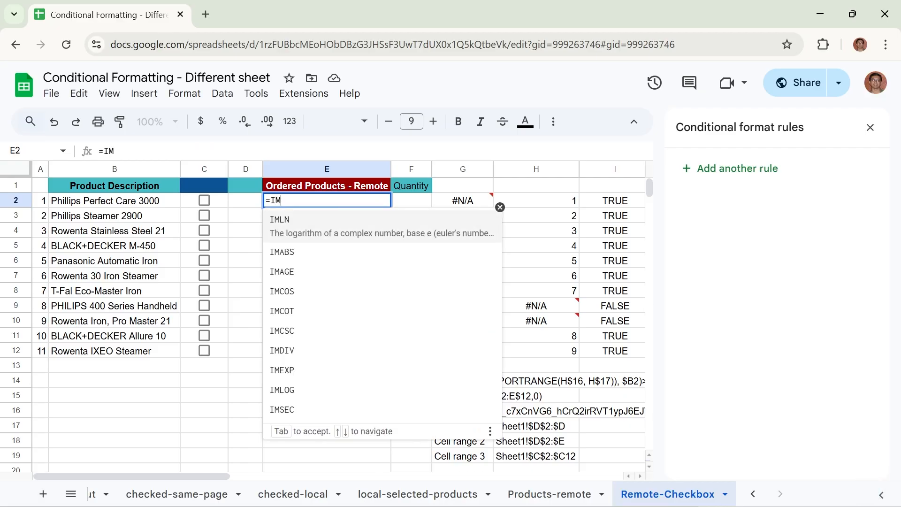
{"action": "type", "text": "POR"}
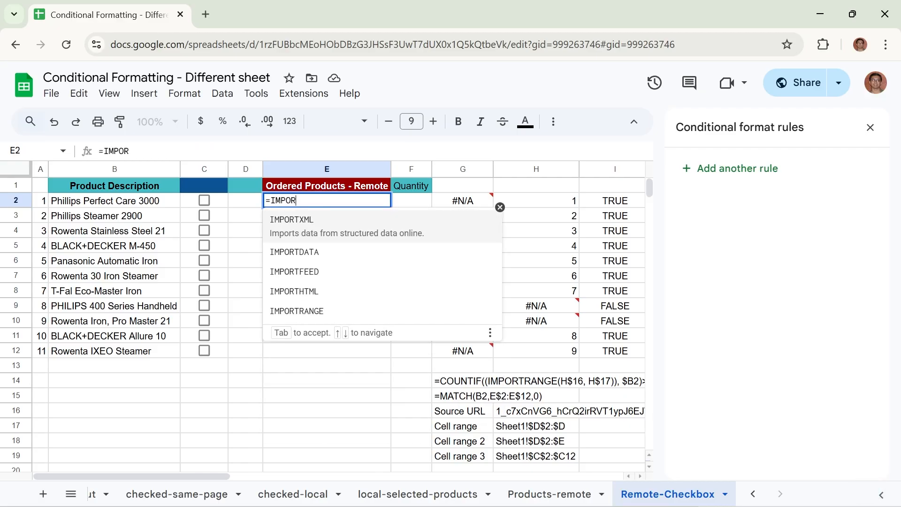
{"action": "left_click", "coordinate": [317, 310]}
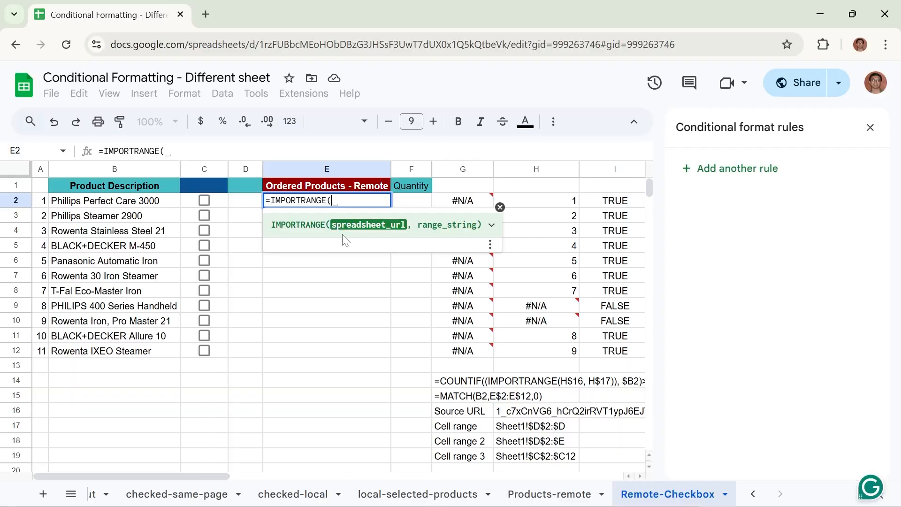
{"action": "left_click", "coordinate": [516, 415]}
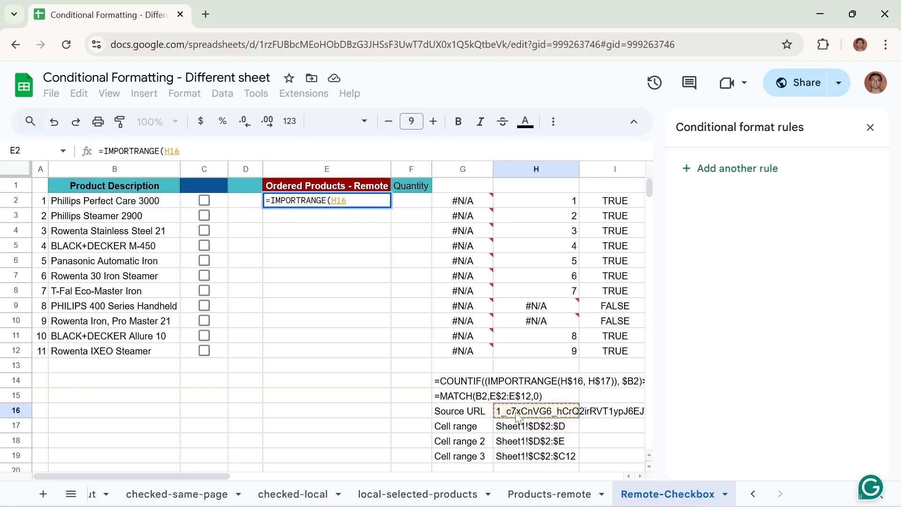
{"action": "type", "text": ","}
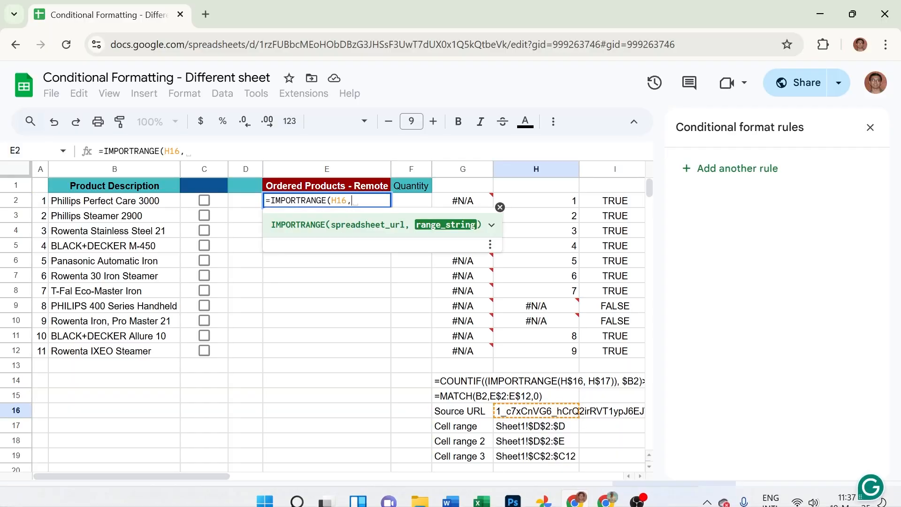
{"action": "left_click", "coordinate": [534, 459]}
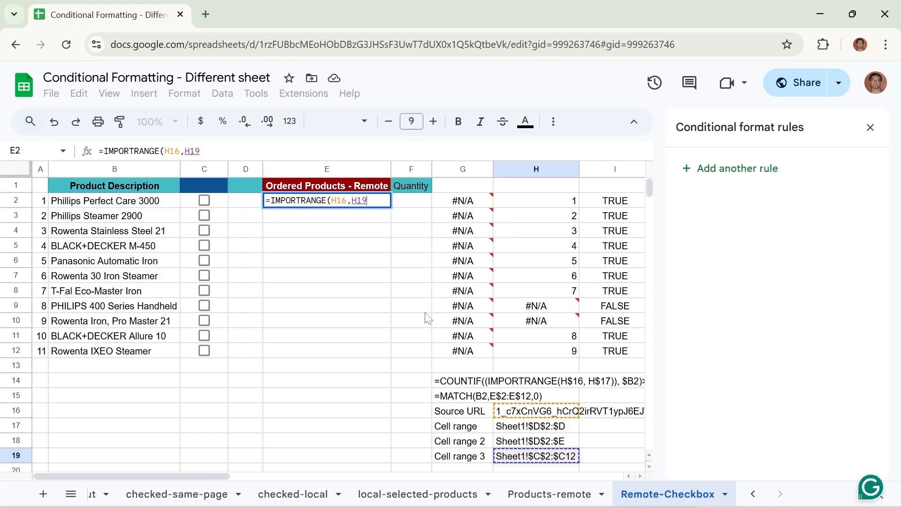
{"action": "type", "text": ")"}
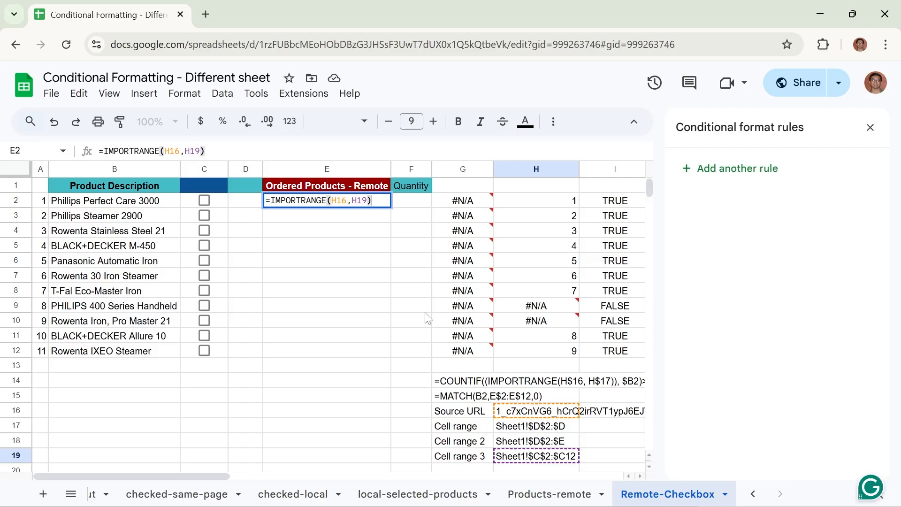
{"action": "key", "text": "Return"}
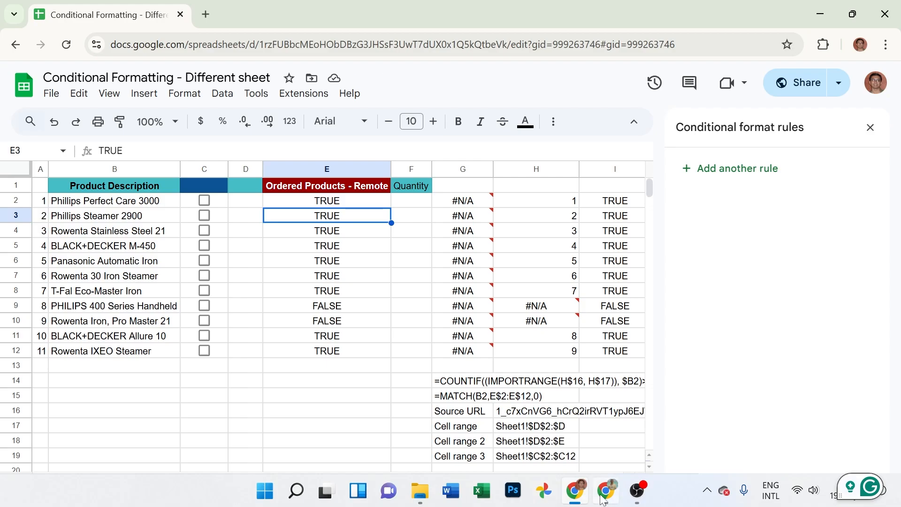
Untick BLACK+DECKER Allure 10 and Rowenta IXEO Steamer in Test 1, and return to Remote-Checkbox to check the imported states
{"action": "left_click", "coordinate": [601, 502]}
{"action": "left_click", "coordinate": [209, 360]}
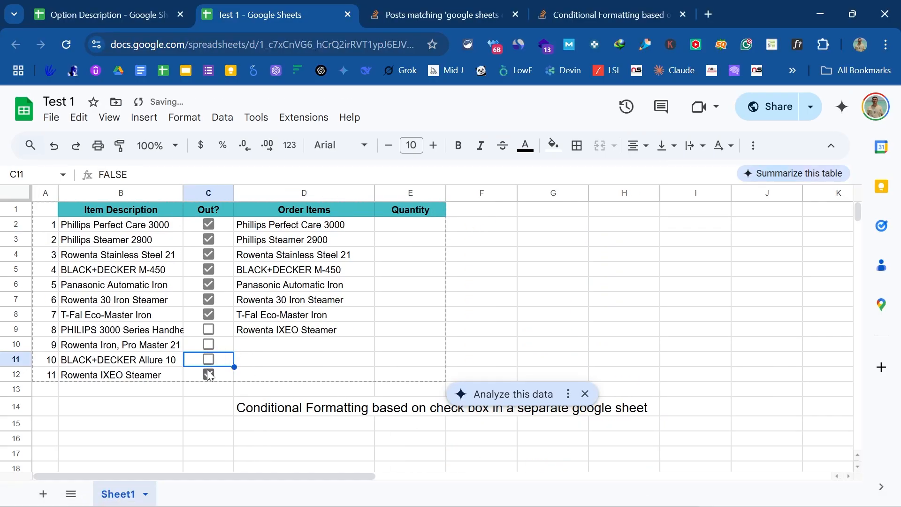
{"action": "left_click", "coordinate": [210, 375]}
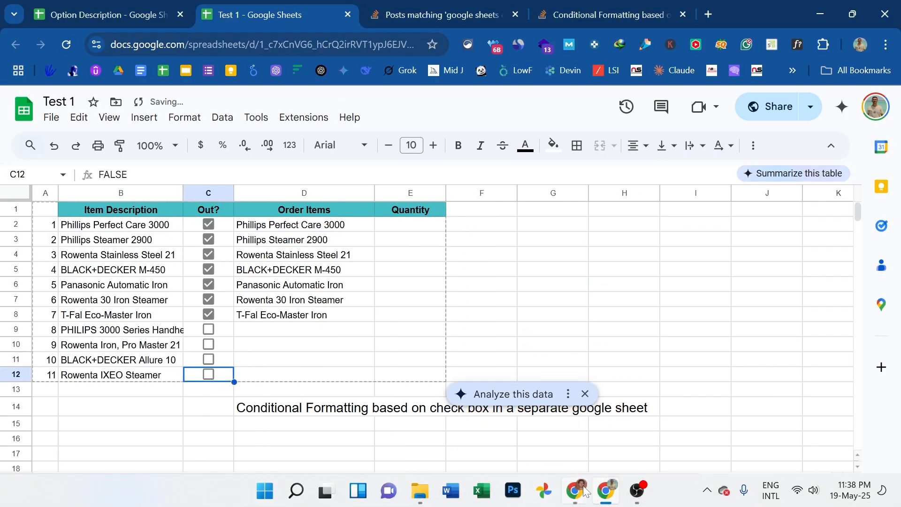
{"action": "left_click", "coordinate": [585, 490]}
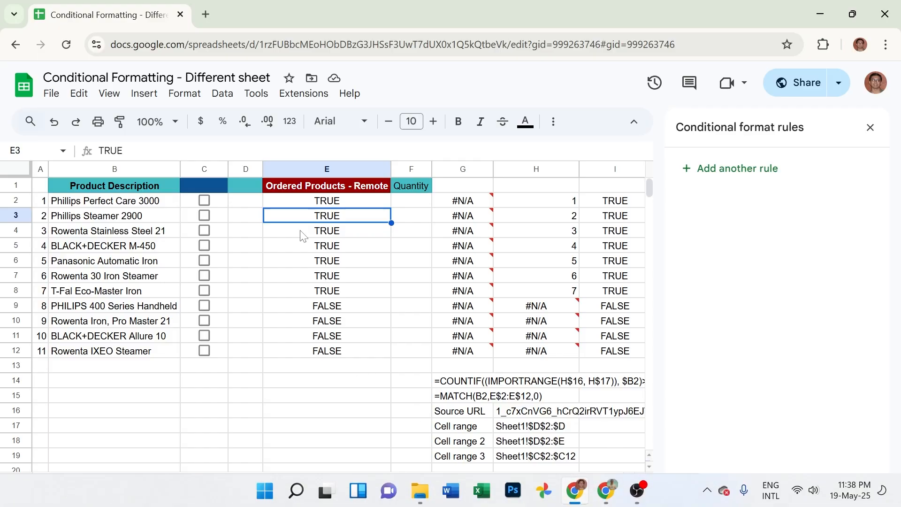
Copy the IMPORTRANGE formula from E2 into the first checkbox cell C2 and inspect that cell
{"action": "left_click", "coordinate": [352, 201]}
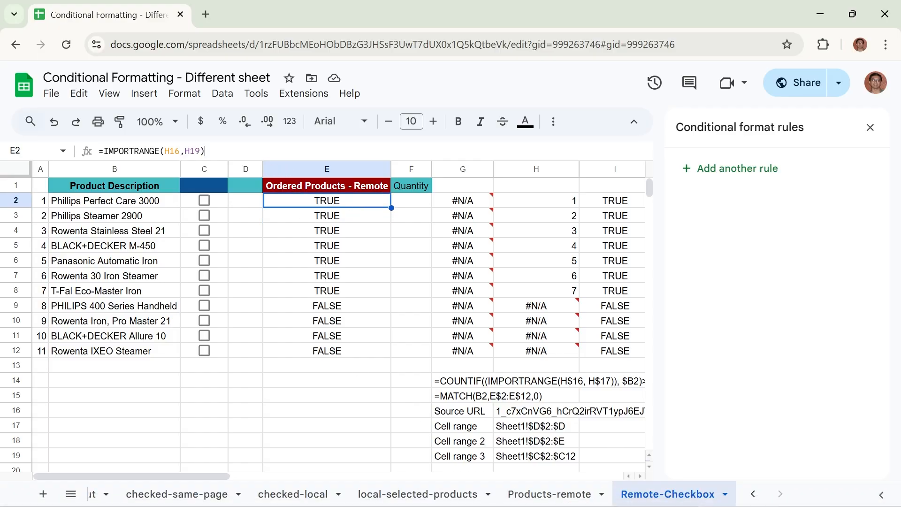
{"action": "left_click_drag", "start_coordinate": [205, 151], "coordinate": [84, 157]}
{"action": "key", "text": "ctrl+c"}
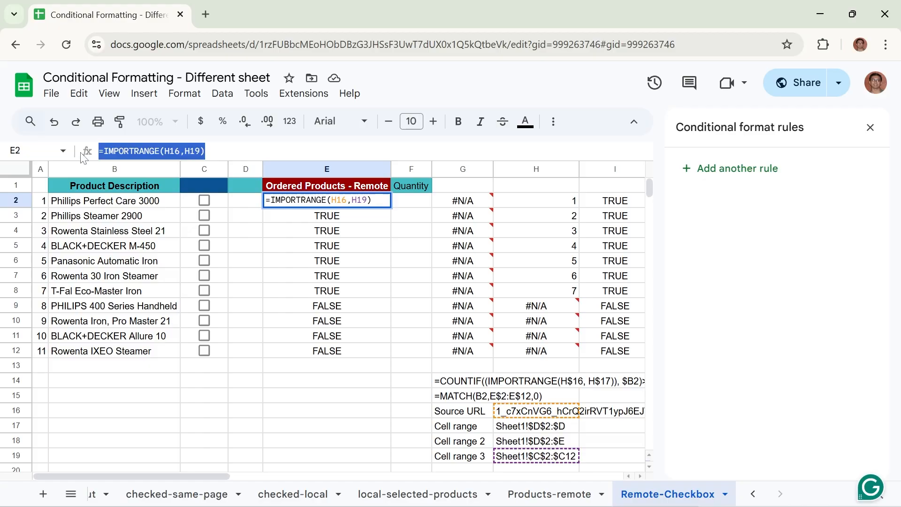
{"action": "left_click", "coordinate": [225, 207]}
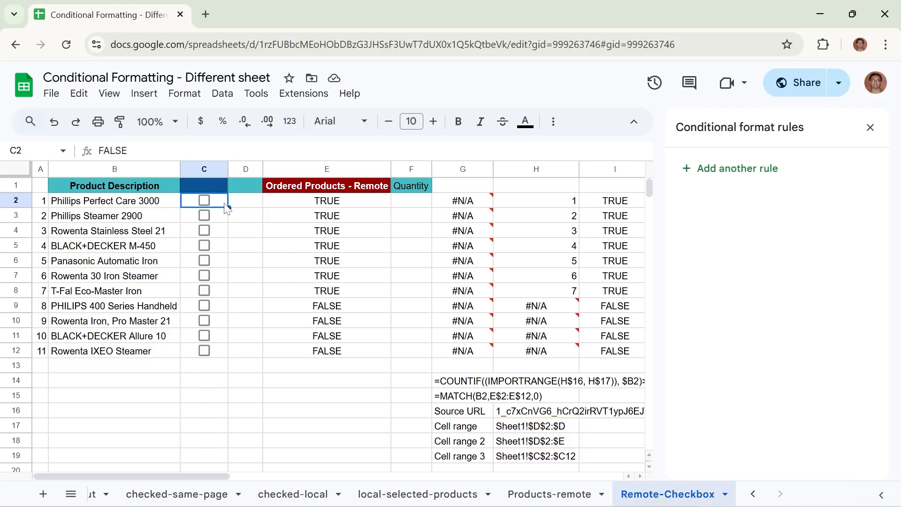
{"action": "double_click", "coordinate": [112, 150]}
{"action": "key", "text": "ctrl+v"}
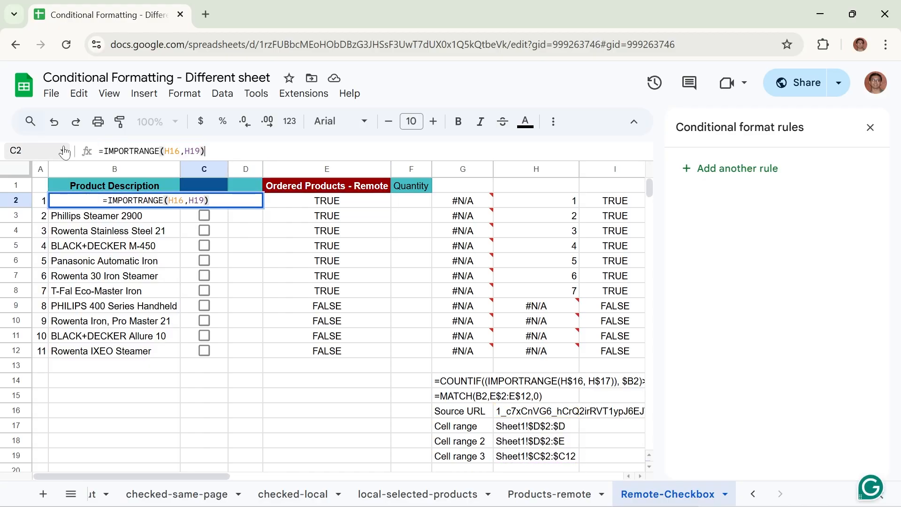
{"action": "key", "text": "Return"}
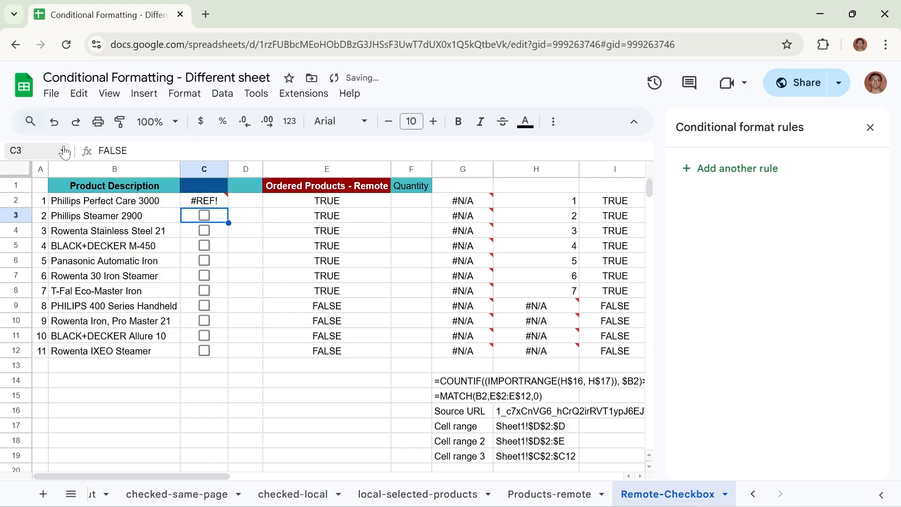
{"action": "left_click", "coordinate": [219, 207]}
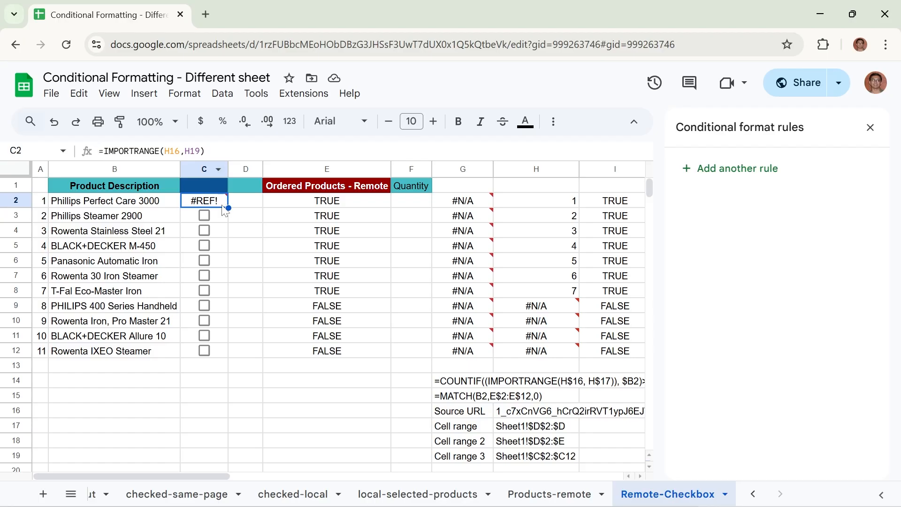
Check the error on C2 and clear the checkboxes in C3:C12 that block the imported array
{"action": "mouse_move", "coordinate": [223, 209]}
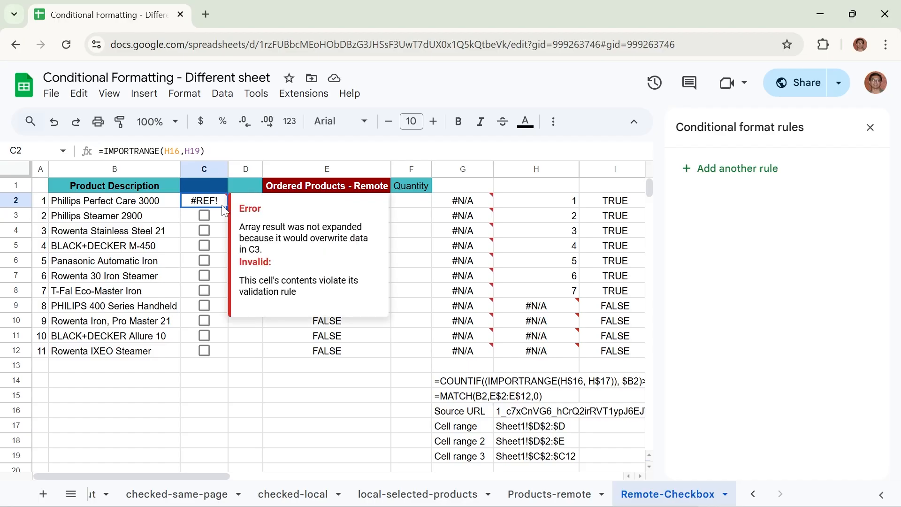
{"action": "left_click", "coordinate": [213, 403]}
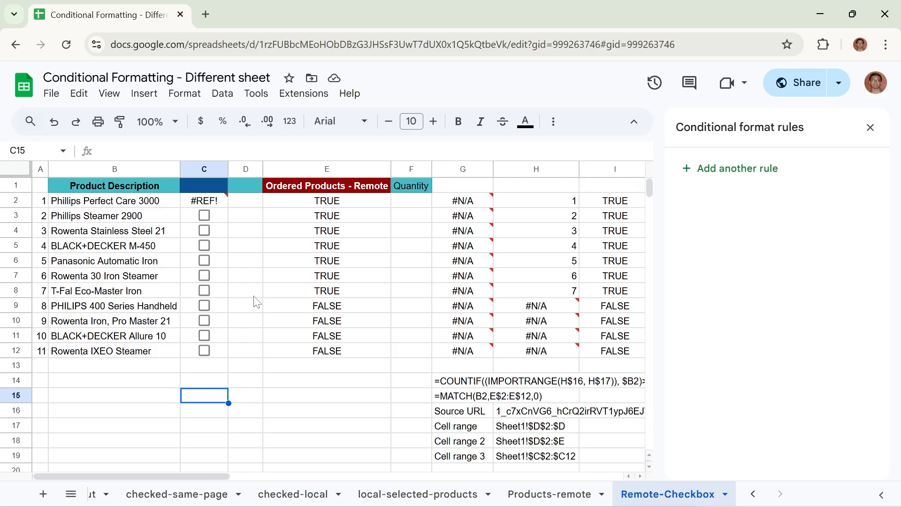
{"action": "left_click_drag", "start_coordinate": [206, 216], "coordinate": [221, 362]}
{"action": "key", "text": "Delete"}
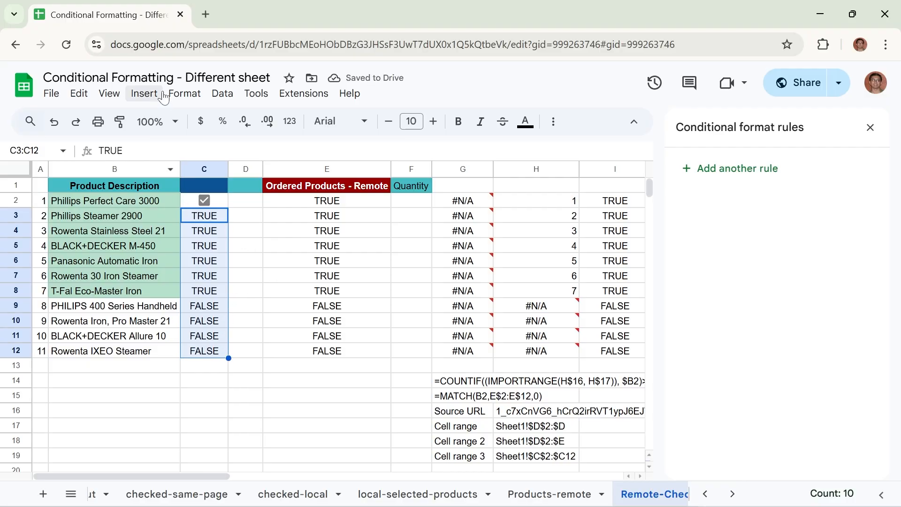
Insert checkboxes in C3:C12 over the imported TRUE/FALSE values
{"action": "left_click", "coordinate": [183, 97]}
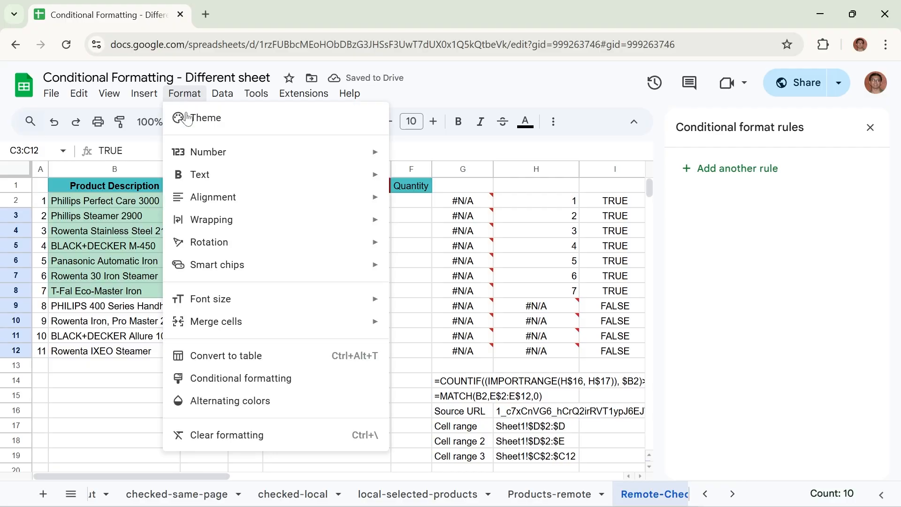
{"action": "mouse_move", "coordinate": [148, 99]}
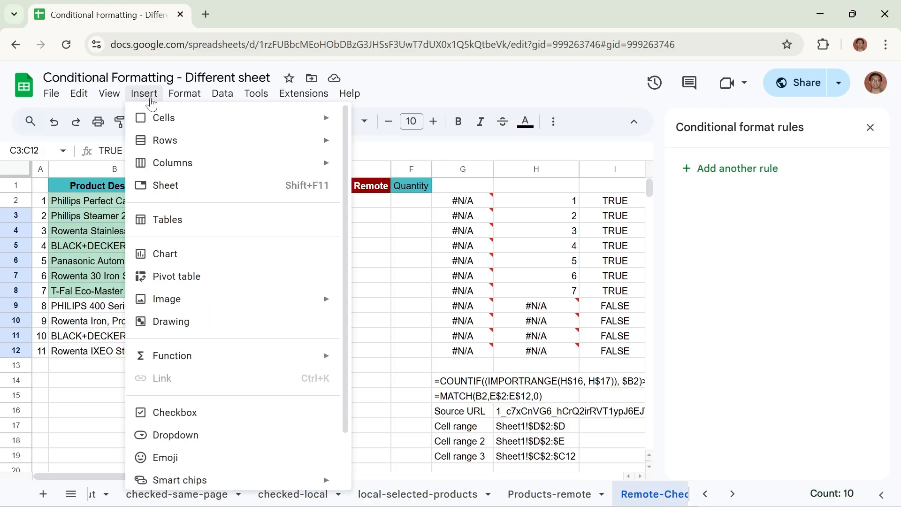
{"action": "left_click", "coordinate": [168, 413]}
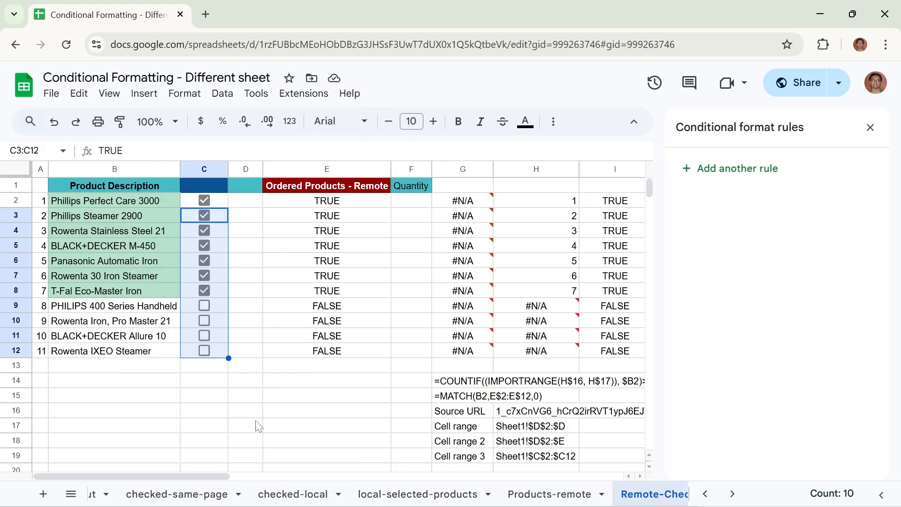
{"action": "left_click", "coordinate": [205, 425]}
Review the conditional format rule on the product descriptions B2:B12 and remove it
{"action": "left_click_drag", "start_coordinate": [135, 199], "coordinate": [127, 357]}
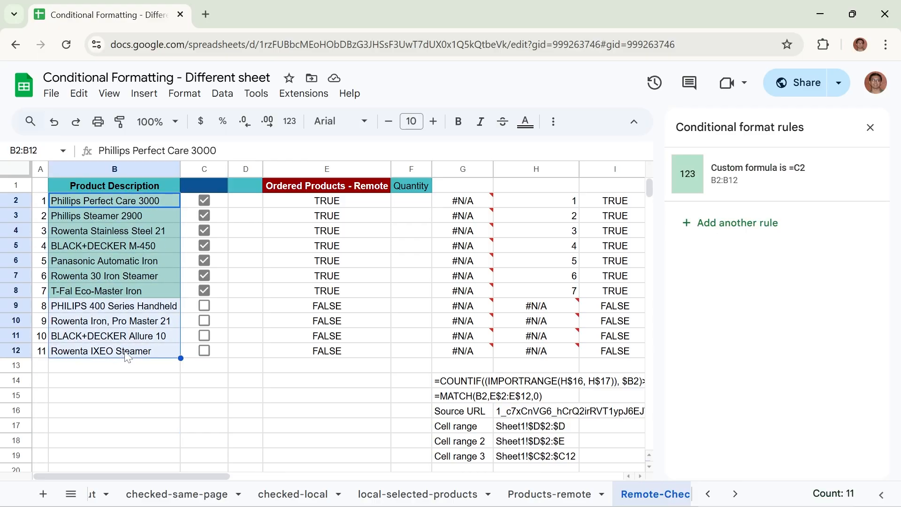
{"action": "left_click", "coordinate": [748, 183]}
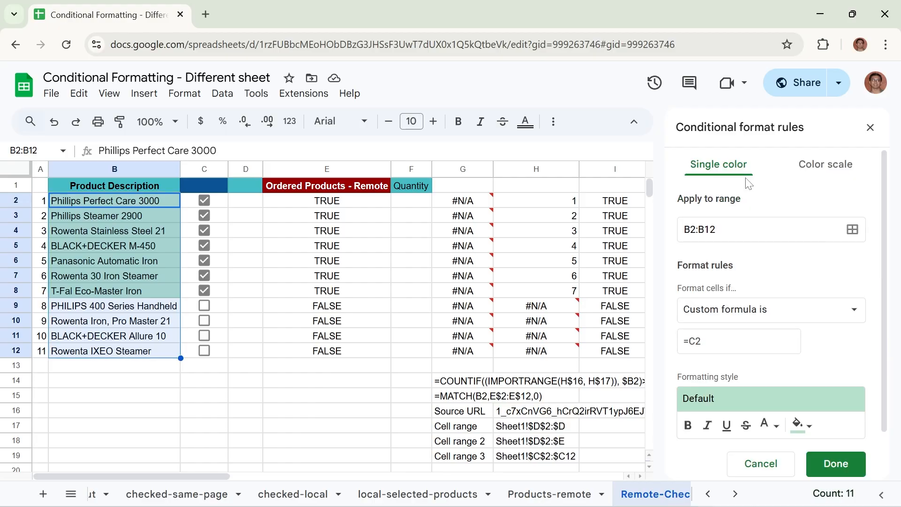
{"action": "left_click", "coordinate": [871, 127]}
{"action": "left_click", "coordinate": [185, 93]}
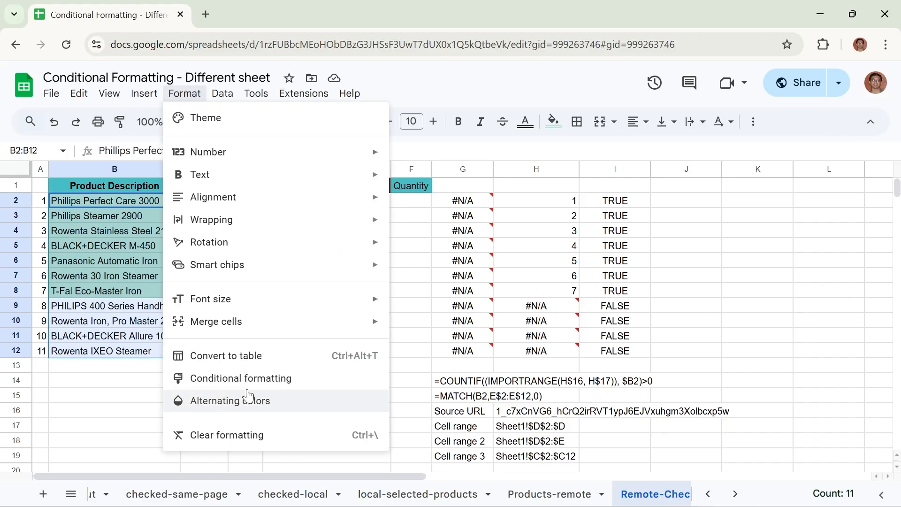
{"action": "left_click", "coordinate": [274, 379]}
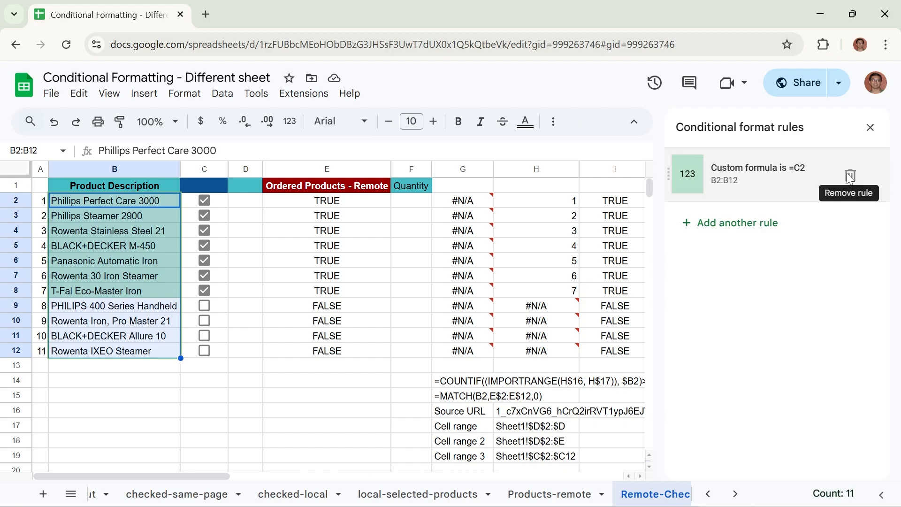
{"action": "left_click", "coordinate": [851, 175]}
Add a conditional format rule to B2:B12 using the custom formula =C2 with the default green style
{"action": "left_click", "coordinate": [723, 174]}
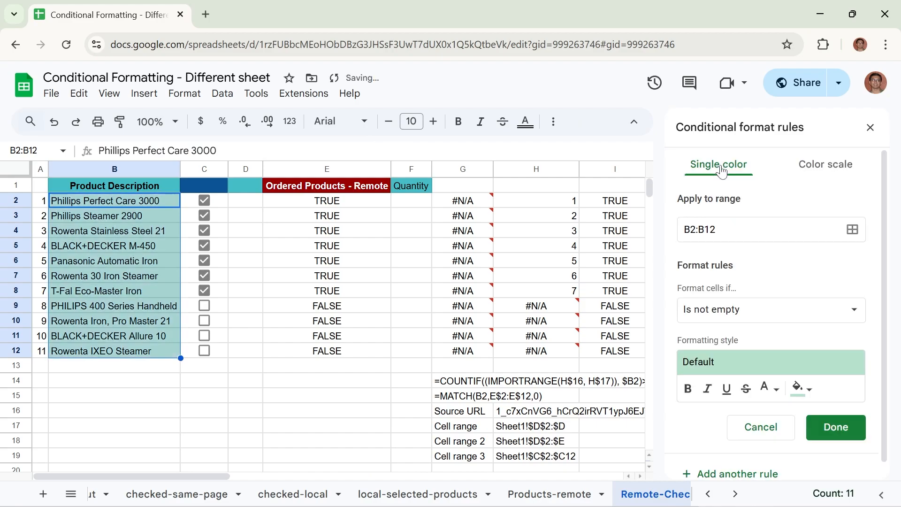
{"action": "left_click", "coordinate": [730, 312]}
{"action": "scroll", "coordinate": [736, 399], "scroll_direction": "down", "scroll_amount": 5}
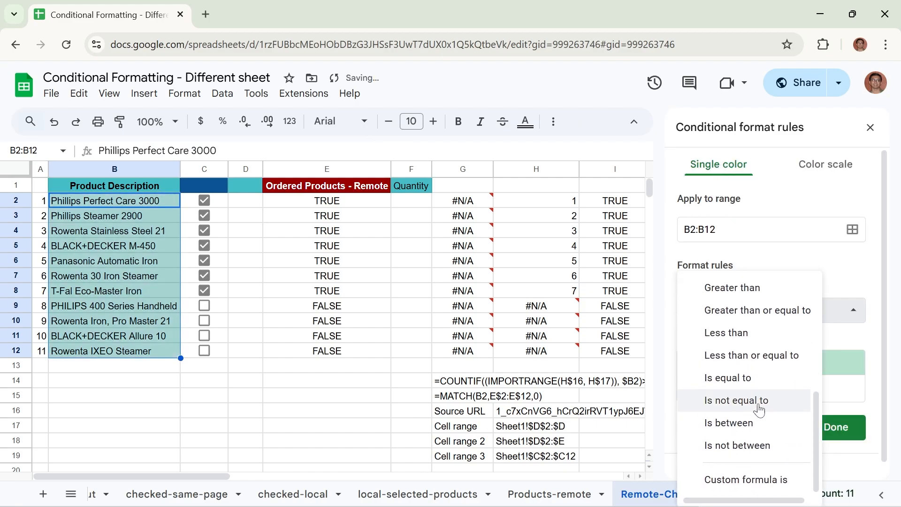
{"action": "left_click", "coordinate": [748, 479]}
{"action": "type", "text": "="}
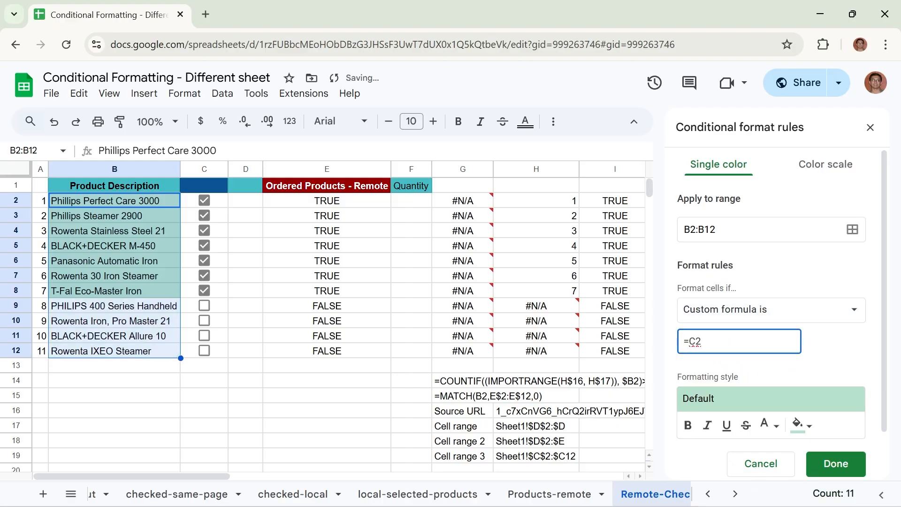
{"action": "left_click", "coordinate": [836, 465]}
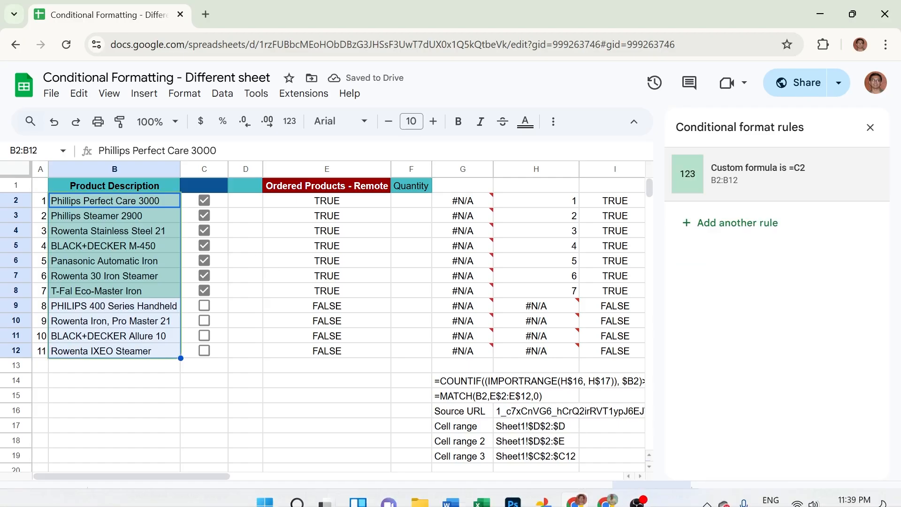
Untick the Out? checkboxes of the first six products in Test 1, and return to Remote-Checkbox to check the highlighting
{"action": "left_click", "coordinate": [605, 490]}
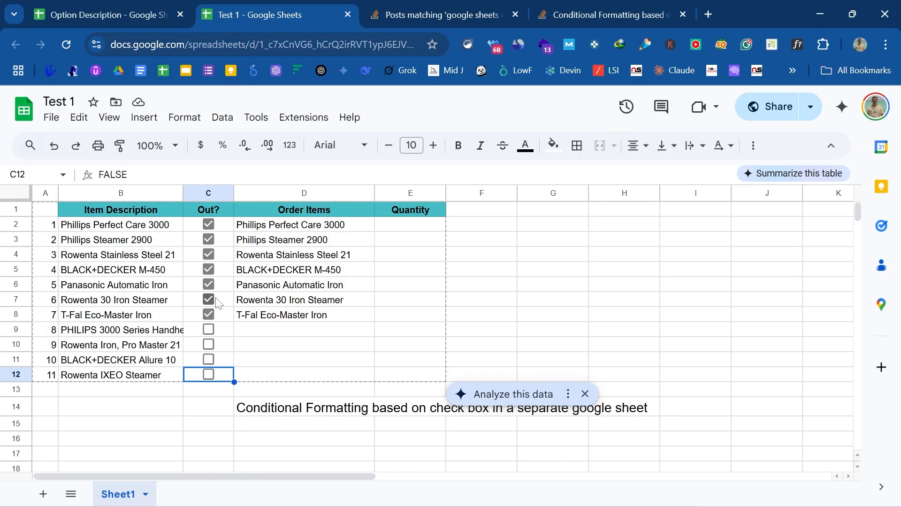
{"action": "left_click", "coordinate": [209, 225]}
{"action": "left_click", "coordinate": [210, 239]}
{"action": "left_click", "coordinate": [209, 255]}
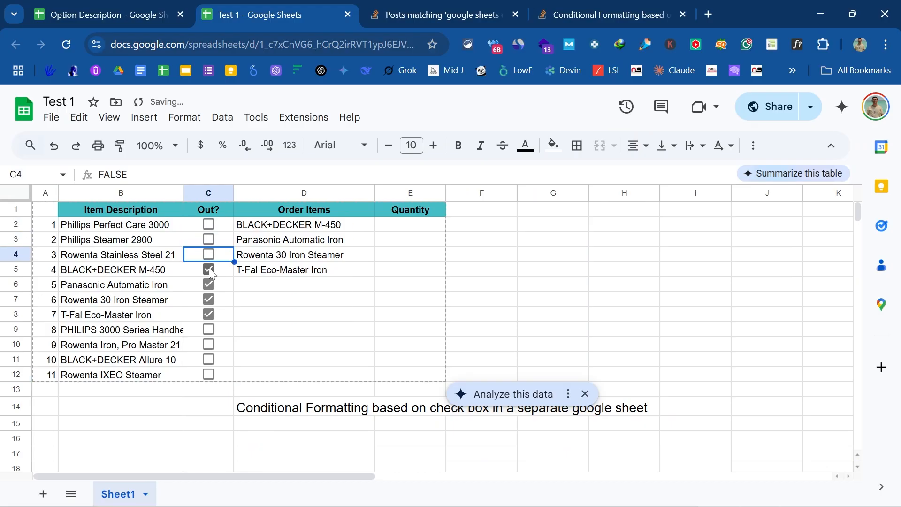
{"action": "left_click", "coordinate": [209, 270]}
{"action": "left_click", "coordinate": [209, 285]}
{"action": "left_click", "coordinate": [209, 299]}
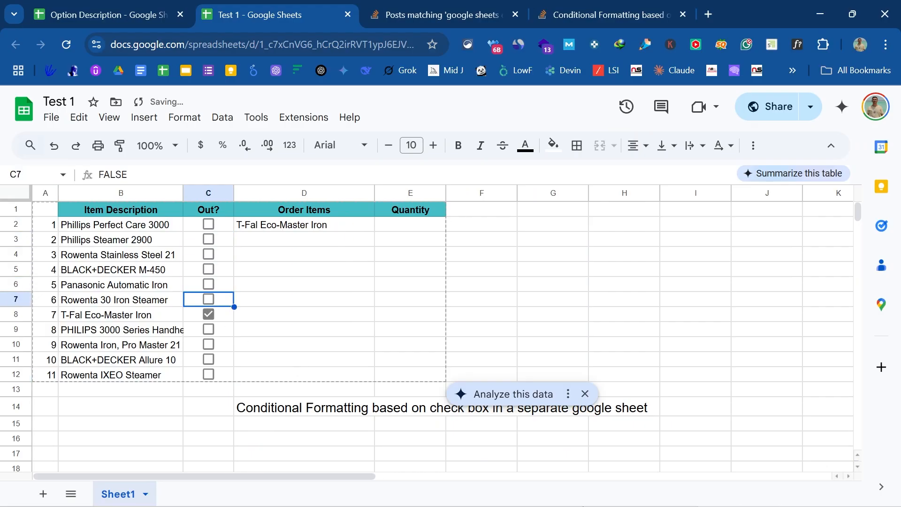
{"action": "left_click", "coordinate": [579, 491]}
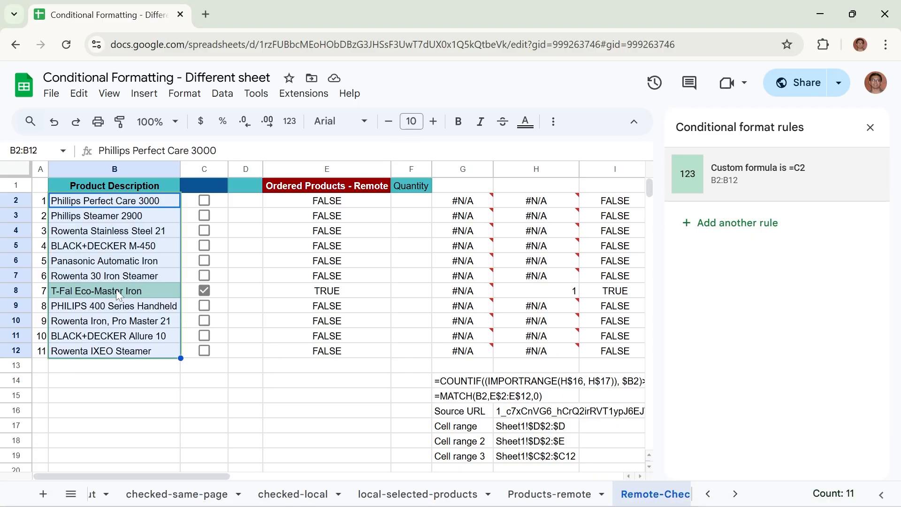
Clear the helper results in E2:I12, the Cell range and Cell range 2 entries in G17:H18, and the formula notes in G14:G15
{"action": "left_click_drag", "start_coordinate": [319, 202], "coordinate": [624, 352]}
{"action": "key", "text": "Delete"}
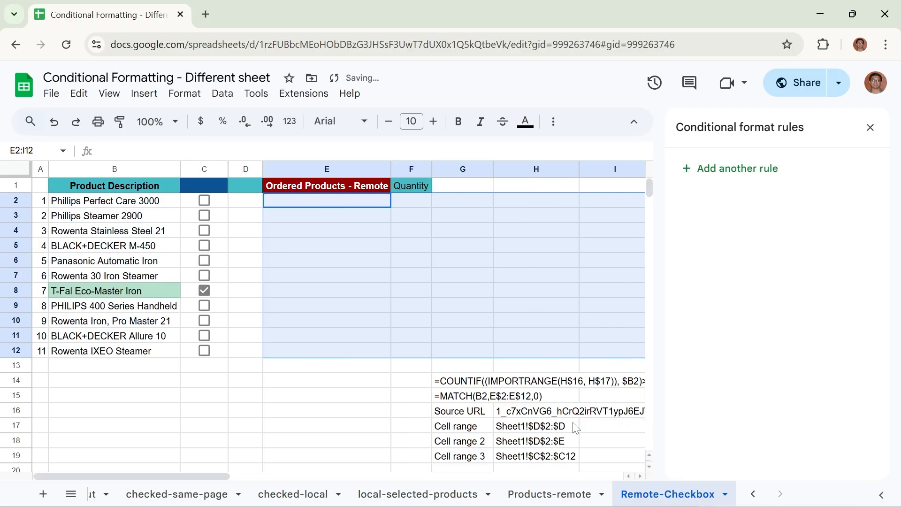
{"action": "left_click", "coordinate": [530, 415]}
{"action": "left_click", "coordinate": [530, 458]}
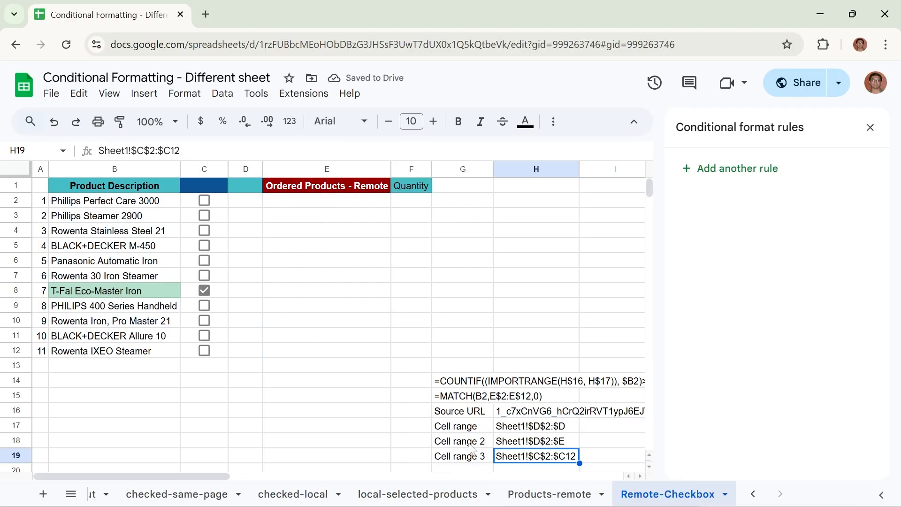
{"action": "left_click_drag", "start_coordinate": [448, 431], "coordinate": [521, 442]}
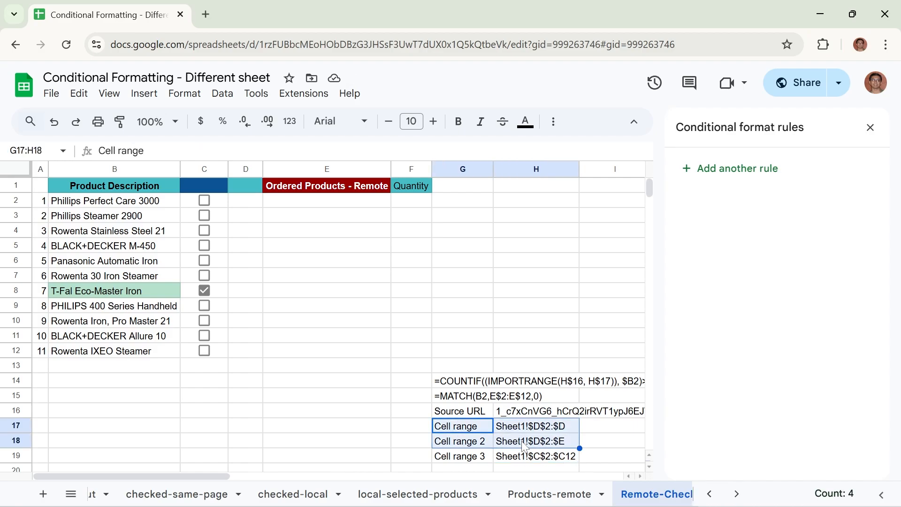
{"action": "key", "text": "Delete"}
{"action": "left_click_drag", "start_coordinate": [446, 381], "coordinate": [448, 400]}
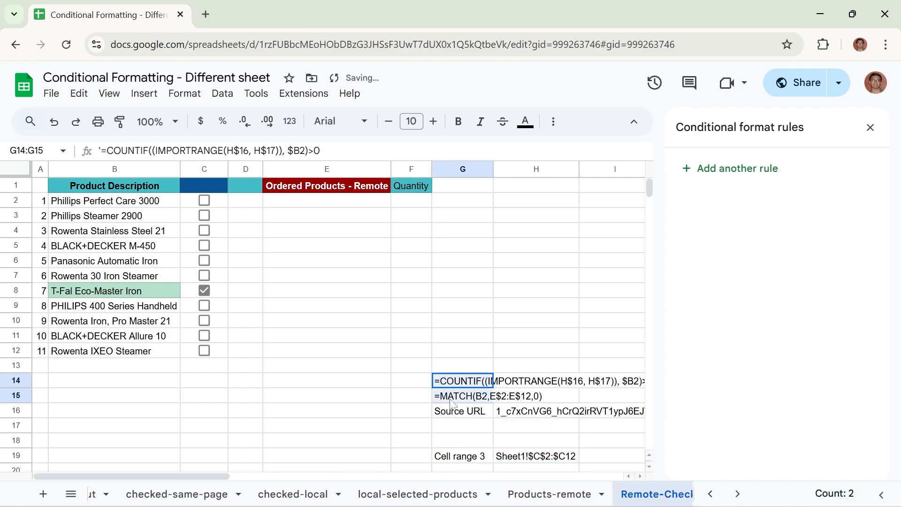
{"action": "key", "text": "Delete"}
{"action": "left_click", "coordinate": [353, 324]}
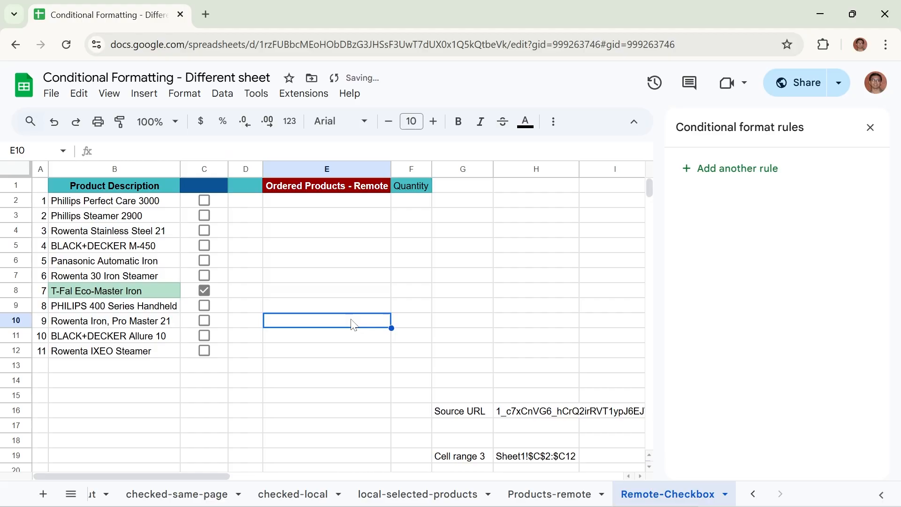
Delete columns D to F, including the Ordered Products - Remote and Quantity headers
{"action": "left_click_drag", "start_coordinate": [245, 175], "coordinate": [412, 174]}
{"action": "right_click", "coordinate": [424, 174]}
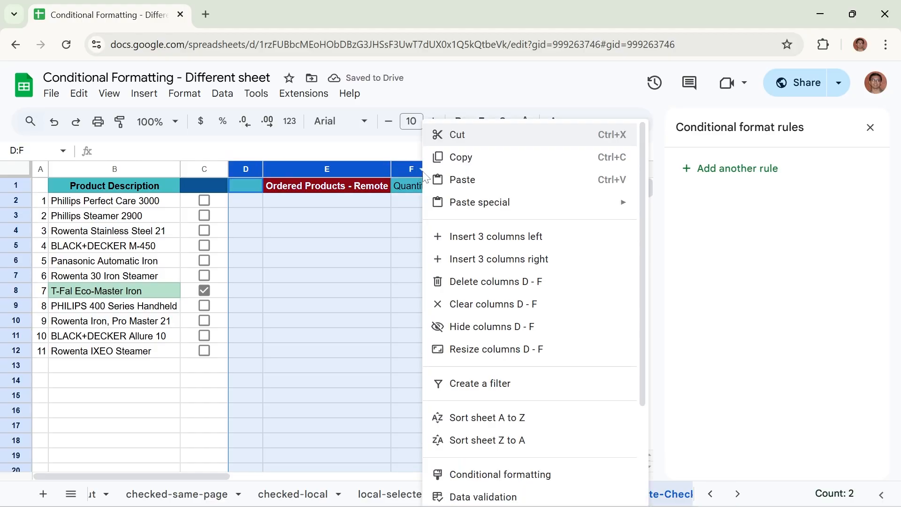
{"action": "left_click", "coordinate": [462, 282]}
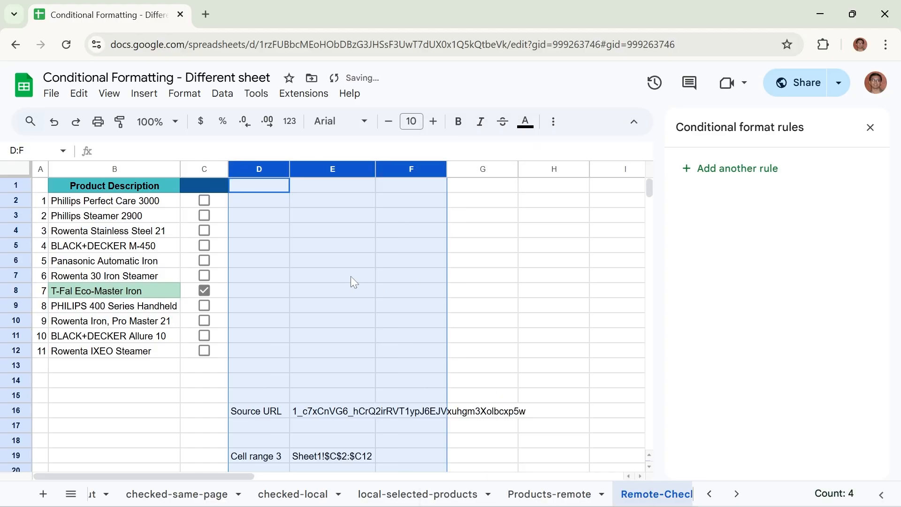
{"action": "left_click", "coordinate": [350, 276]}
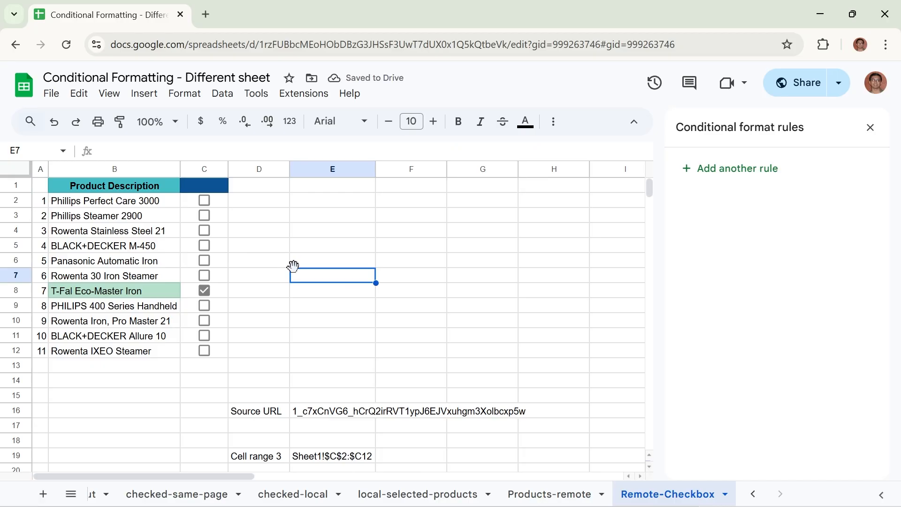